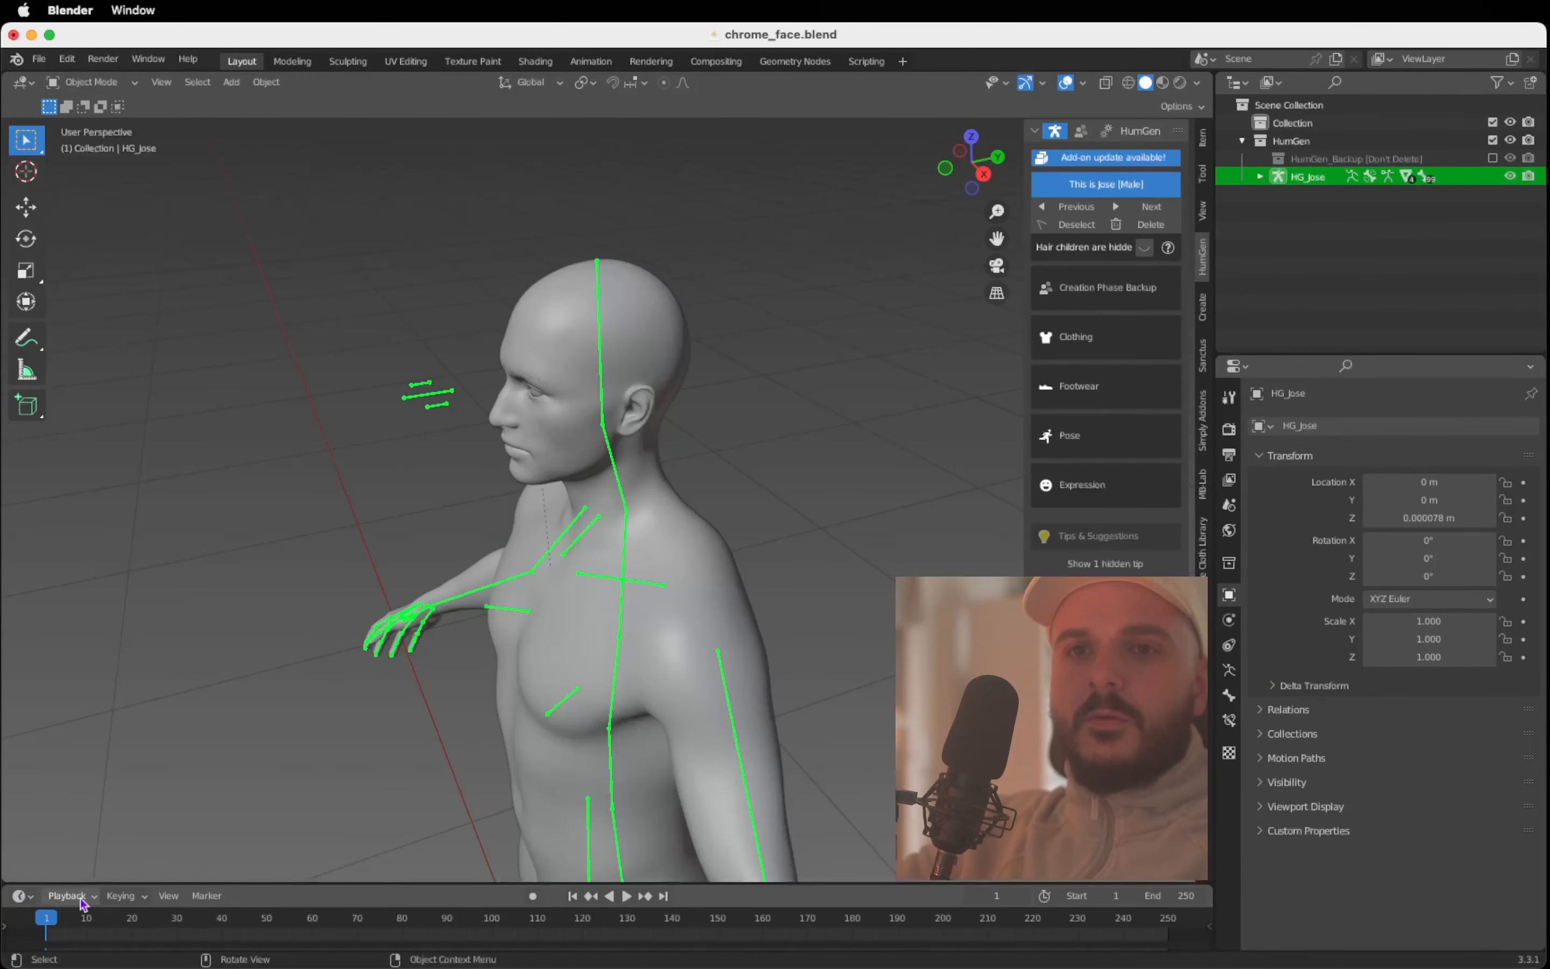
Step: Put the human rig in Pose Mode and rotate the neck bone backward so the face tilts upward
{"action": "key", "text": "ctrl+Tab"}
{"action": "scroll", "coordinate": [471, 394], "scroll_direction": "down", "scroll_amount": 5}
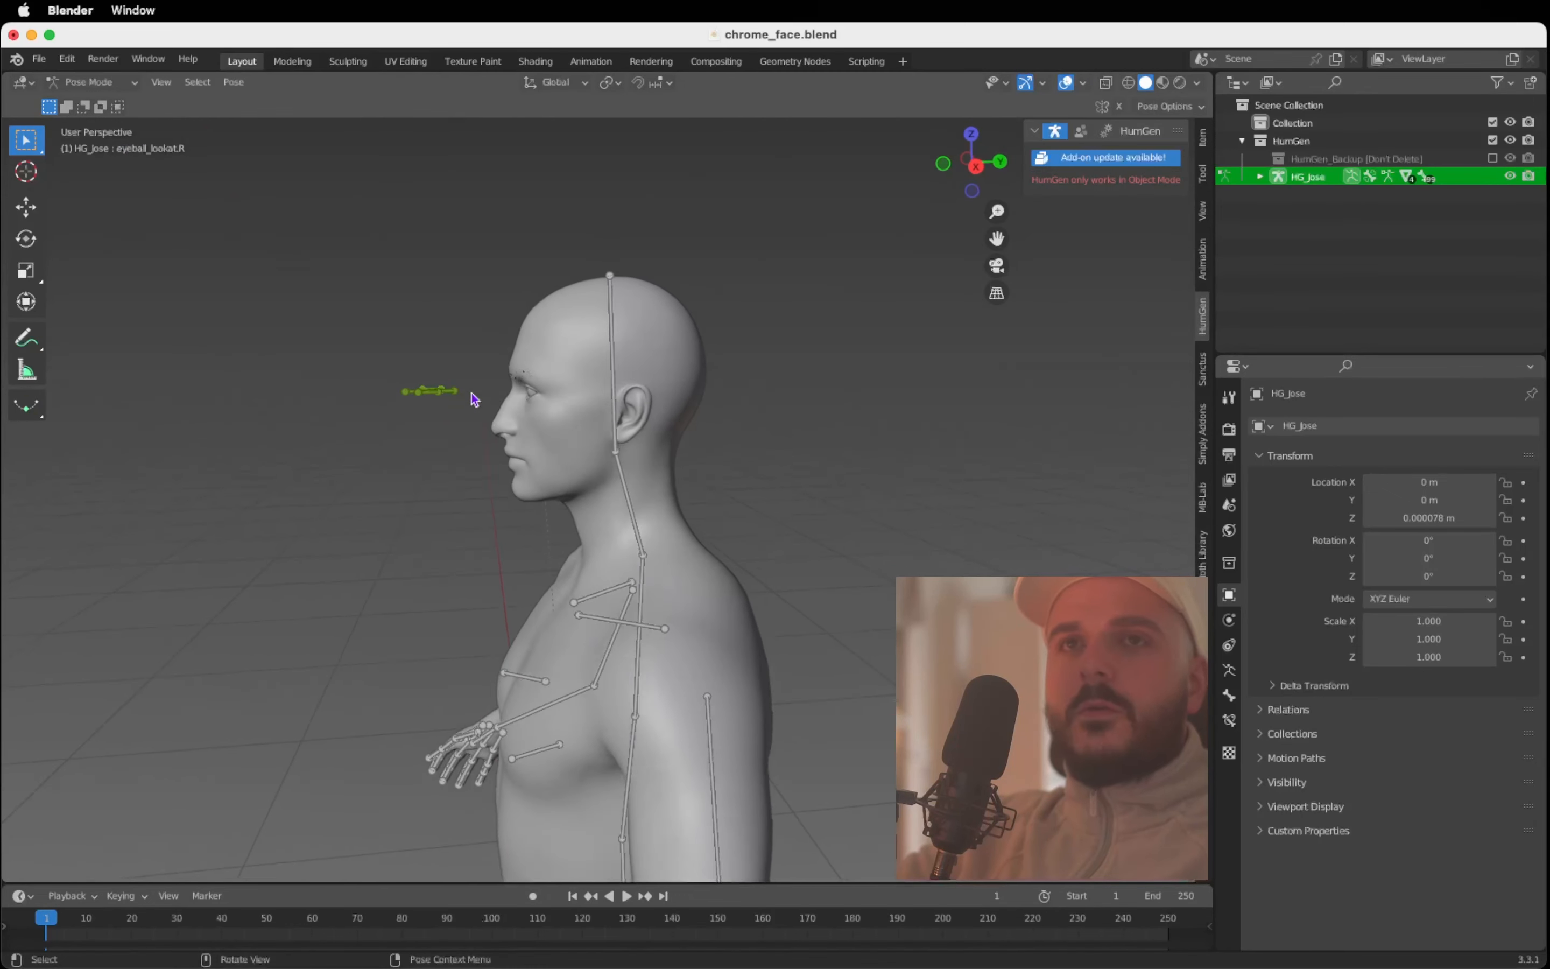
{"action": "scroll", "coordinate": [471, 393], "scroll_direction": "down", "scroll_amount": 2, "text": "ctrl"}
{"action": "scroll", "coordinate": [471, 394], "scroll_direction": "right", "scroll_amount": 2, "text": "shift"}
{"action": "scroll", "coordinate": [472, 393], "scroll_direction": "up", "scroll_amount": 3, "text": "ctrl"}
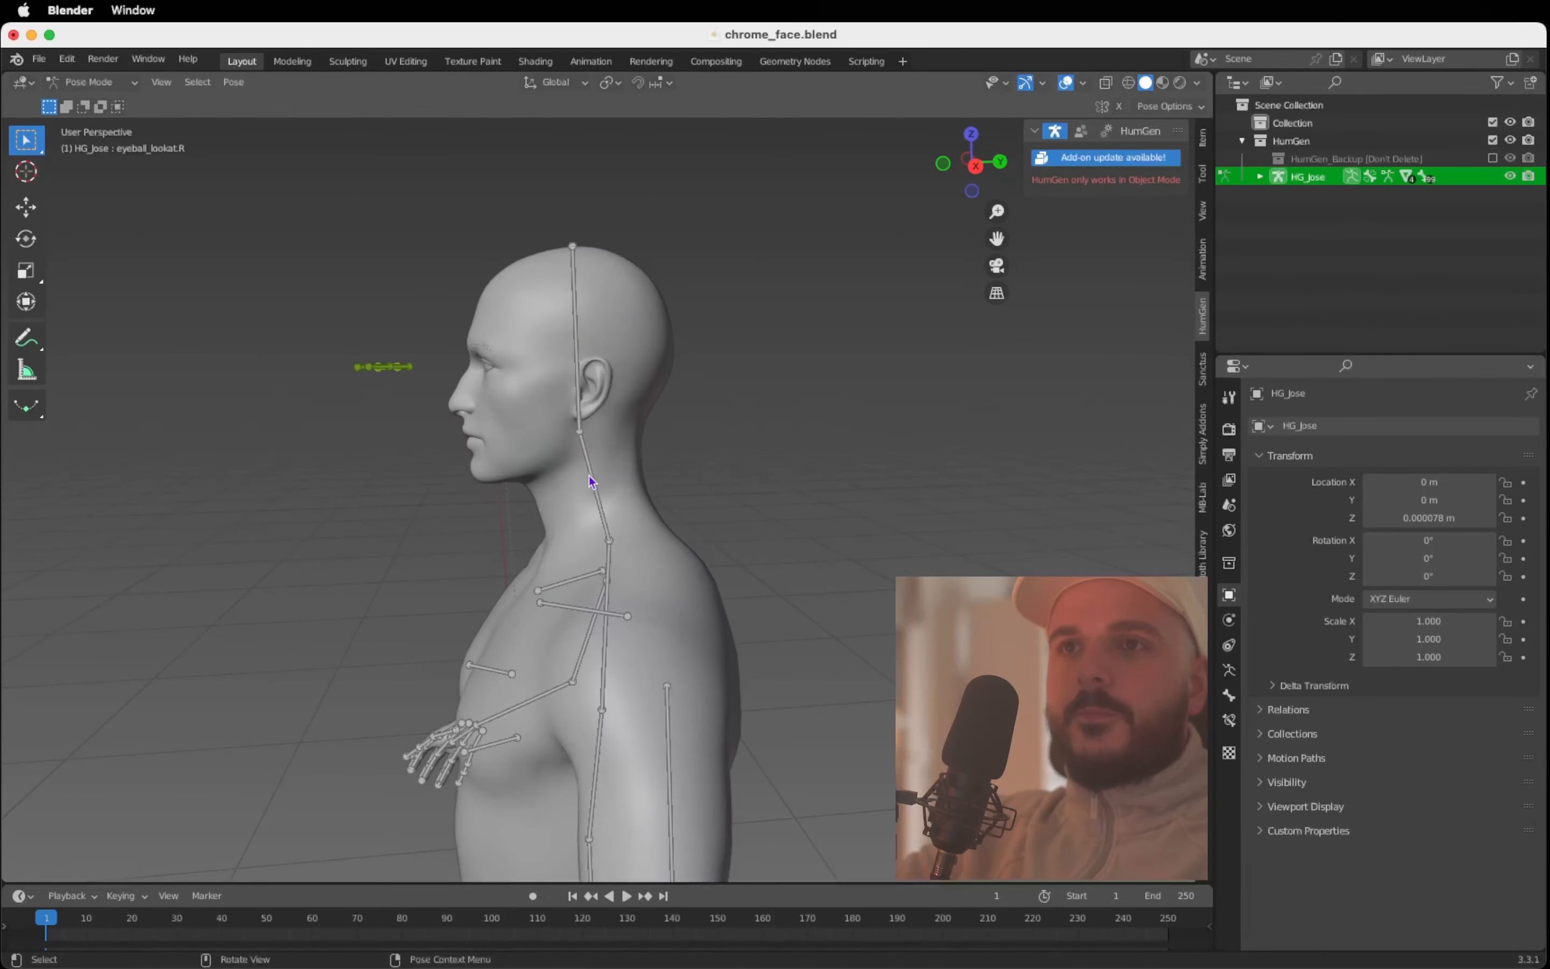
{"action": "left_click", "coordinate": [588, 473]}
{"action": "scroll", "coordinate": [588, 473], "scroll_direction": "right", "scroll_amount": 2}
{"action": "left_click", "coordinate": [25, 207]}
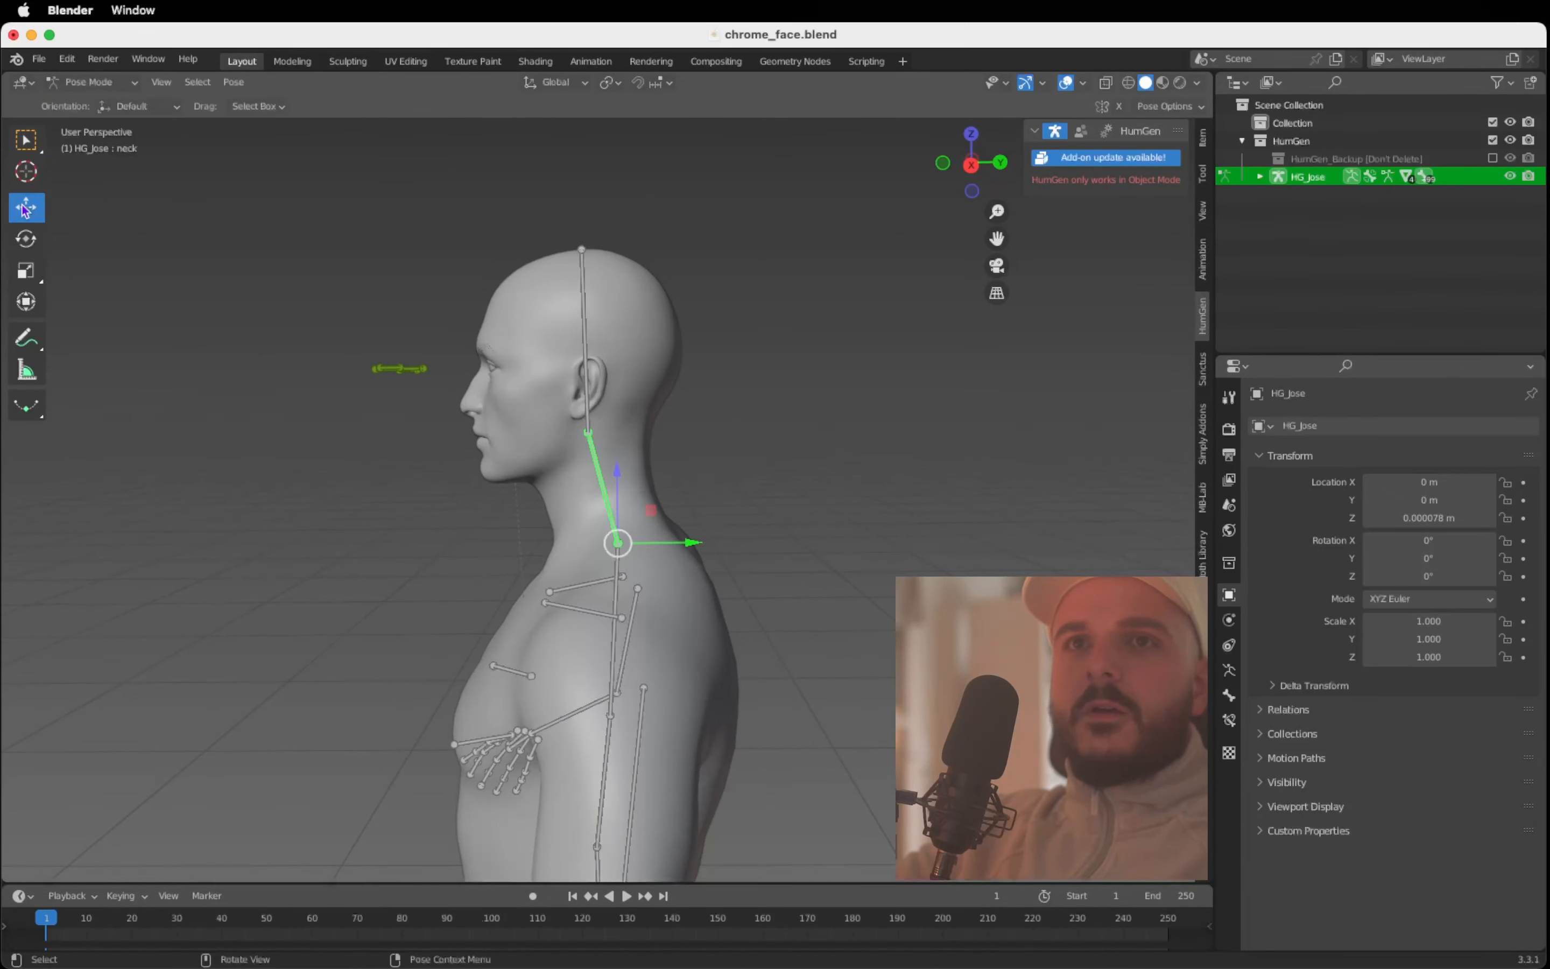
{"action": "left_click", "coordinate": [26, 238]}
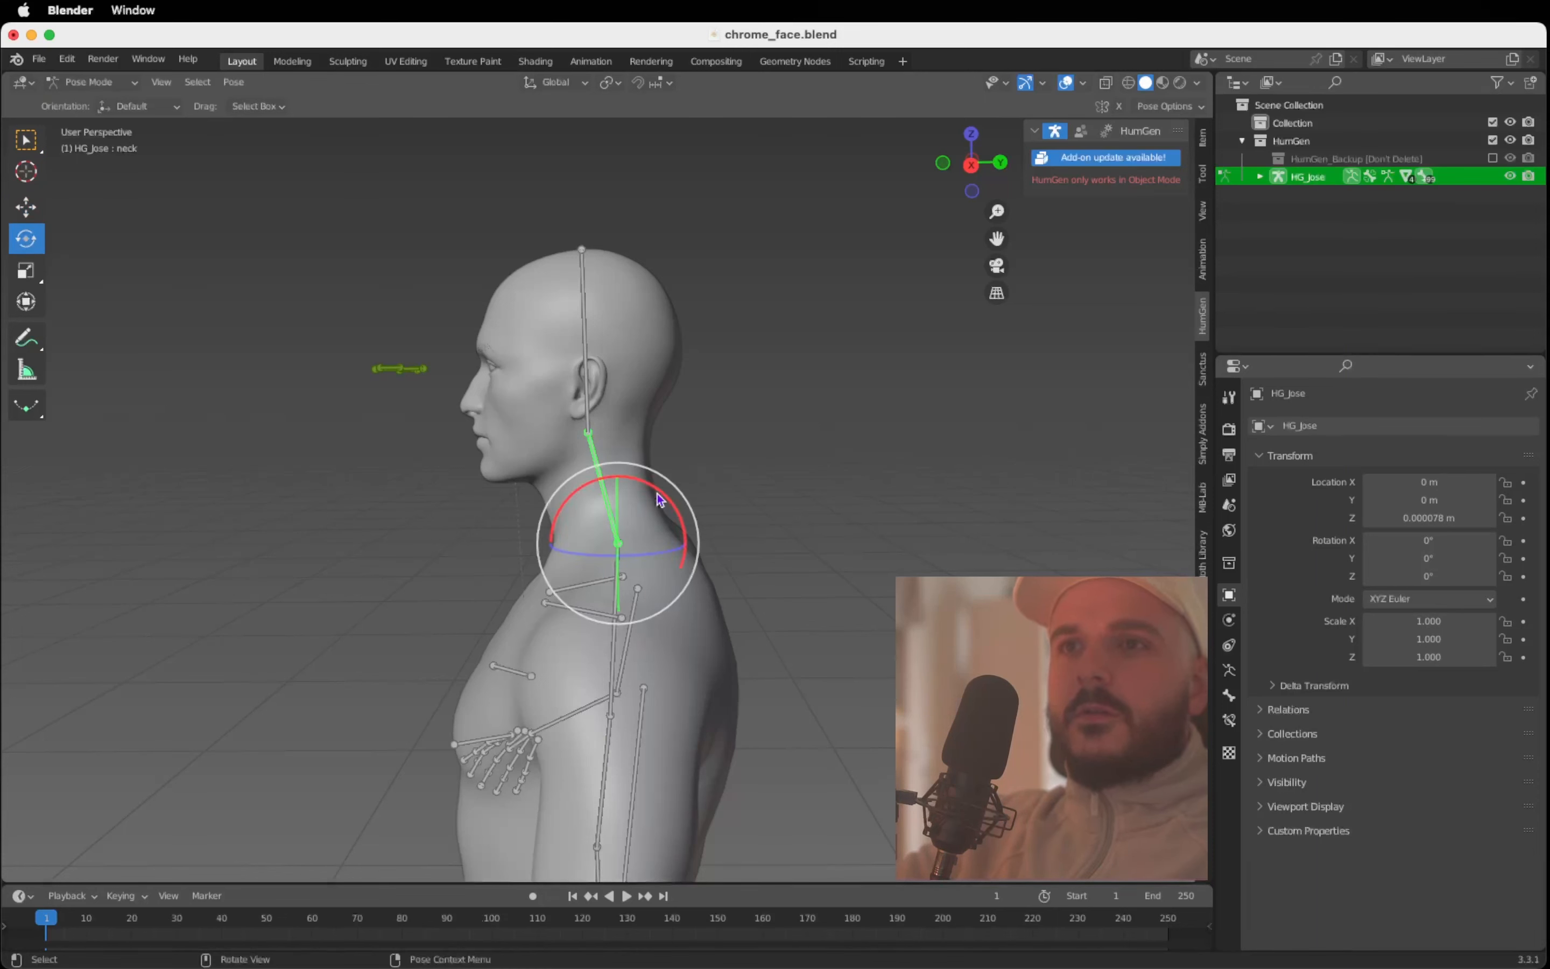
{"action": "left_click_drag", "start_coordinate": [657, 491], "coordinate": [670, 495]}
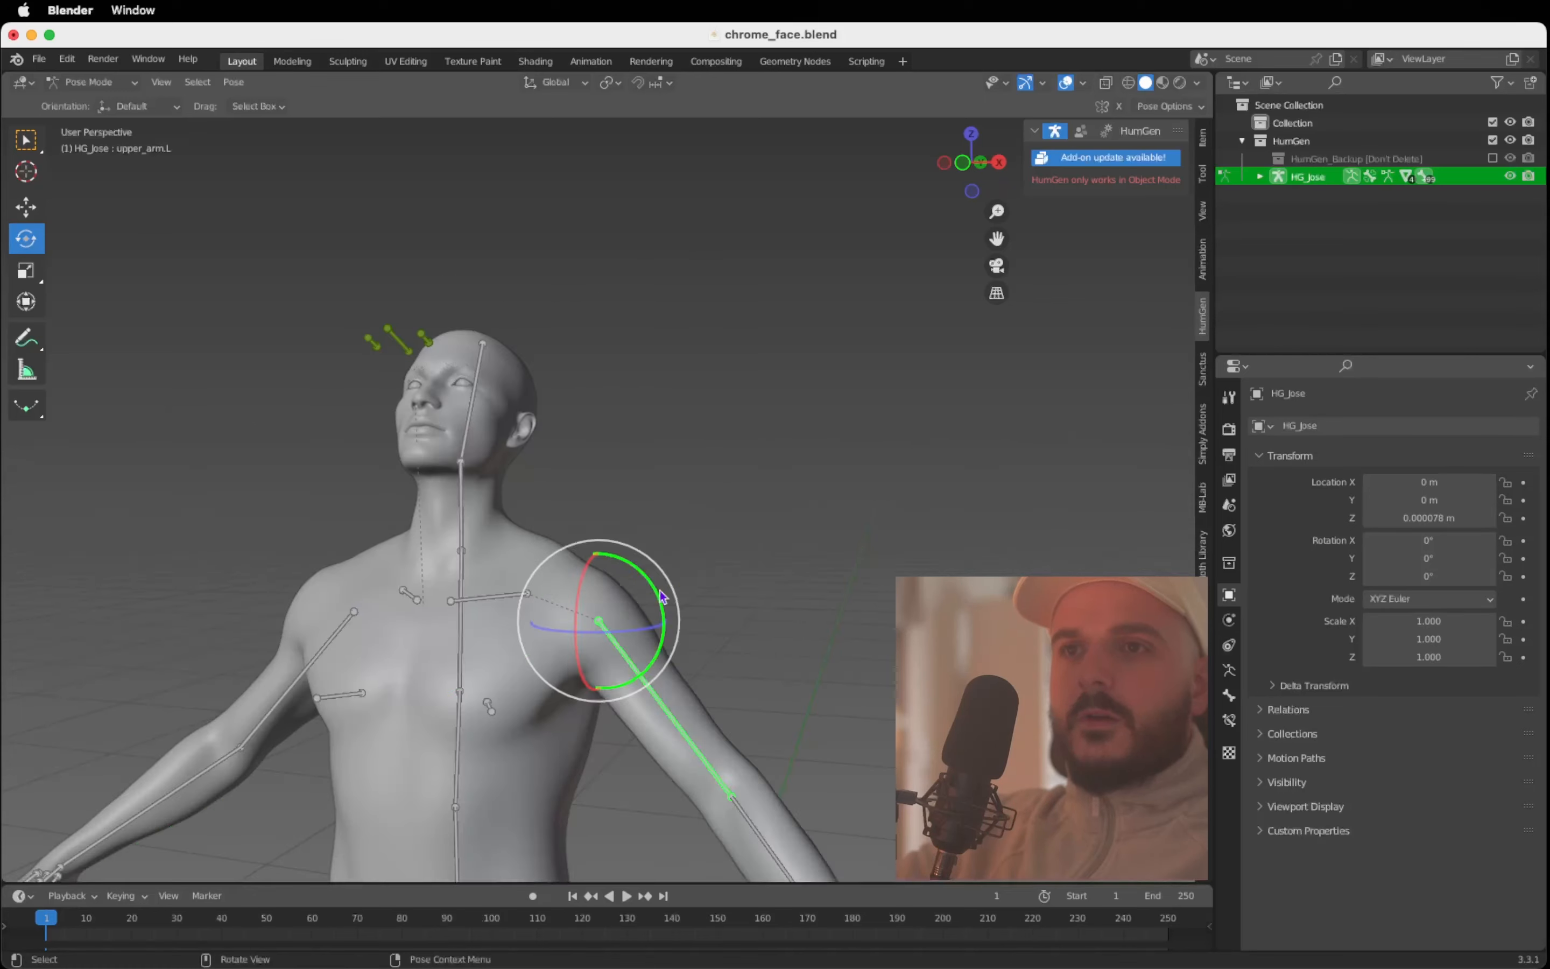
Step: Rotate the left and right upper arm bones down so both arms hang closer to the torso
{"action": "left_click_drag", "start_coordinate": [663, 596], "coordinate": [363, 707]}
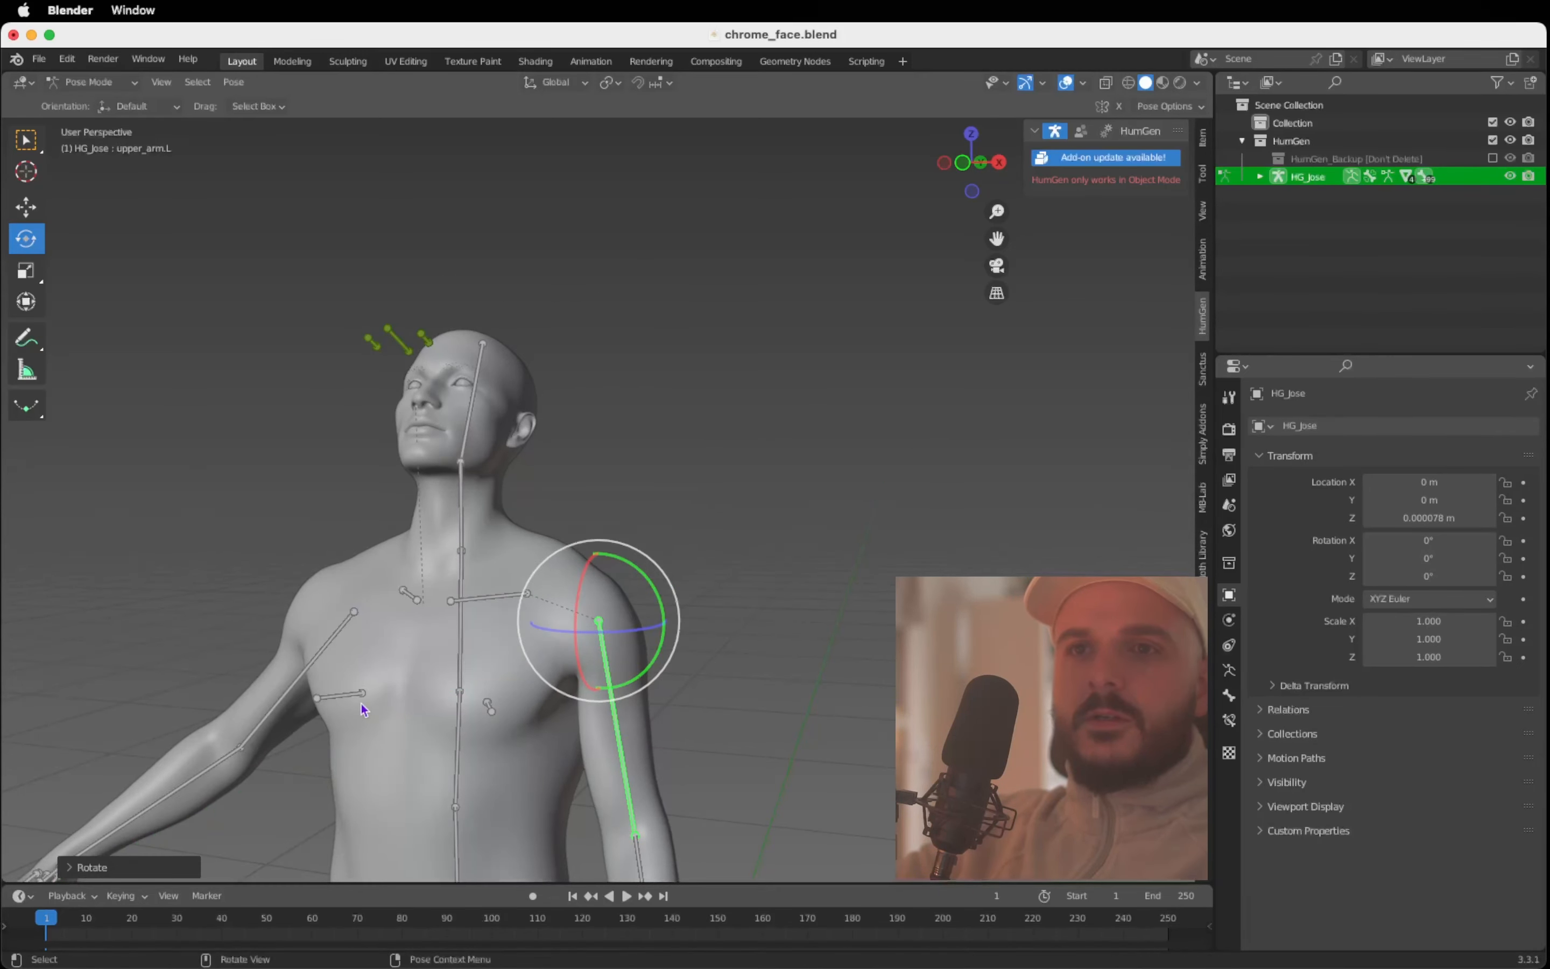
{"action": "left_click", "coordinate": [304, 689]}
{"action": "mouse_move", "coordinate": [328, 545]}
{"action": "left_mouse_down"}
{"action": "mouse_move", "coordinate": [382, 563]}
{"action": "mouse_move", "coordinate": [339, 536]}
{"action": "left_mouse_up"}
Step: Tilt the neck bone slightly toward the figure's left shoulder and adjust the head bone's rotation
{"action": "middle_click_drag", "start_coordinate": [341, 537], "coordinate": [426, 559]}
{"action": "left_click", "coordinate": [438, 511]}
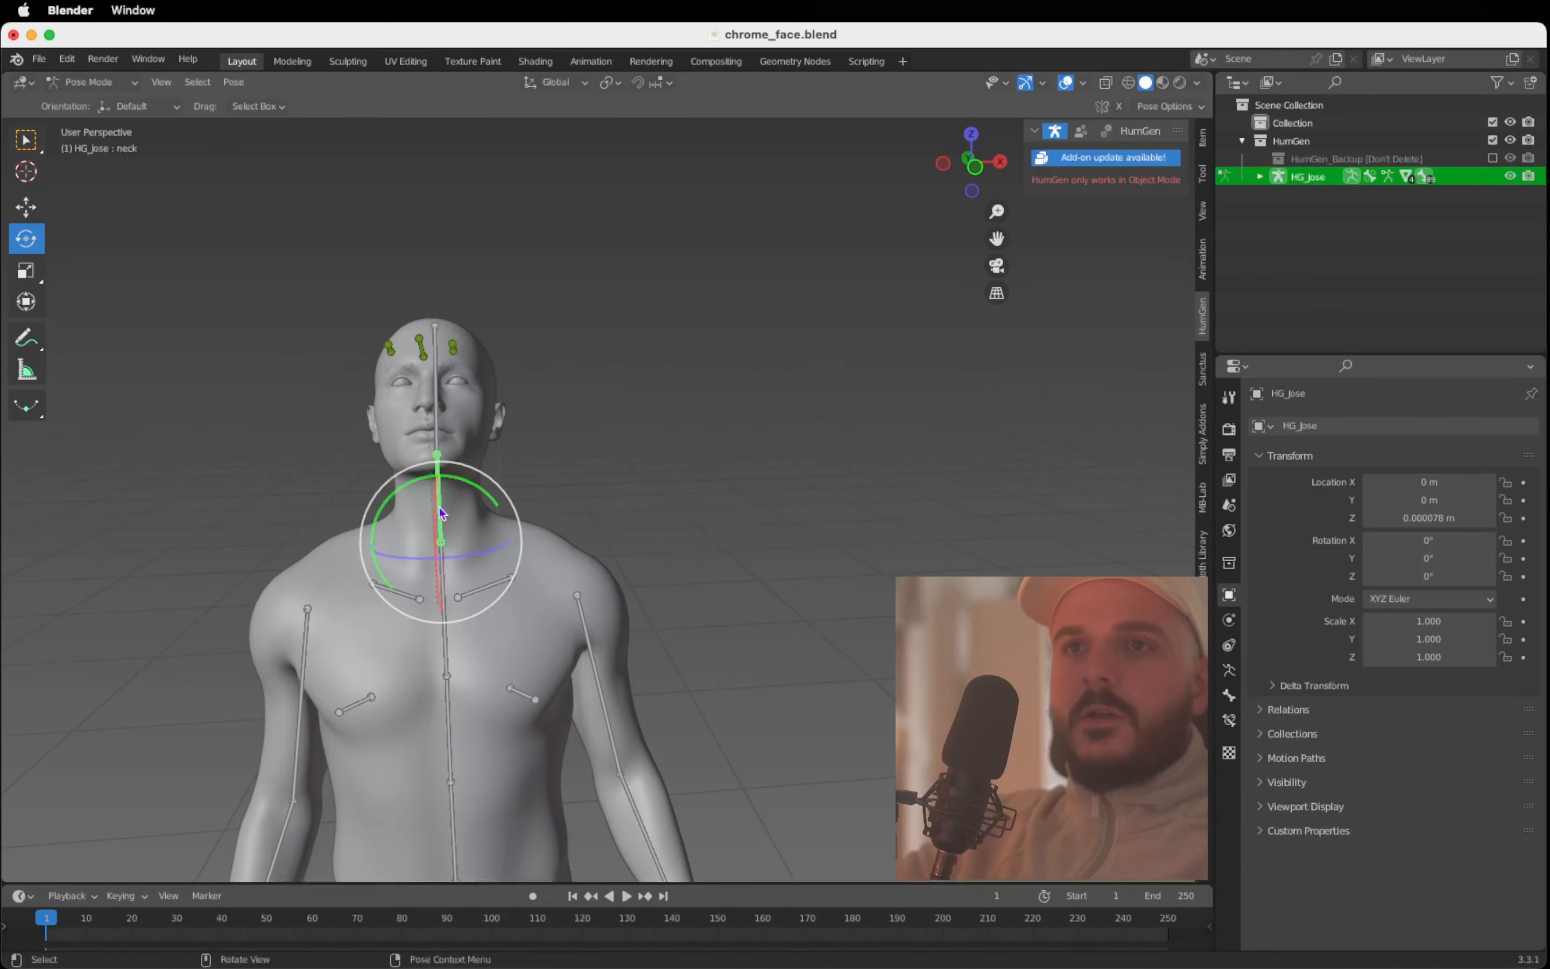
{"action": "left_click_drag", "start_coordinate": [466, 481], "coordinate": [473, 483]}
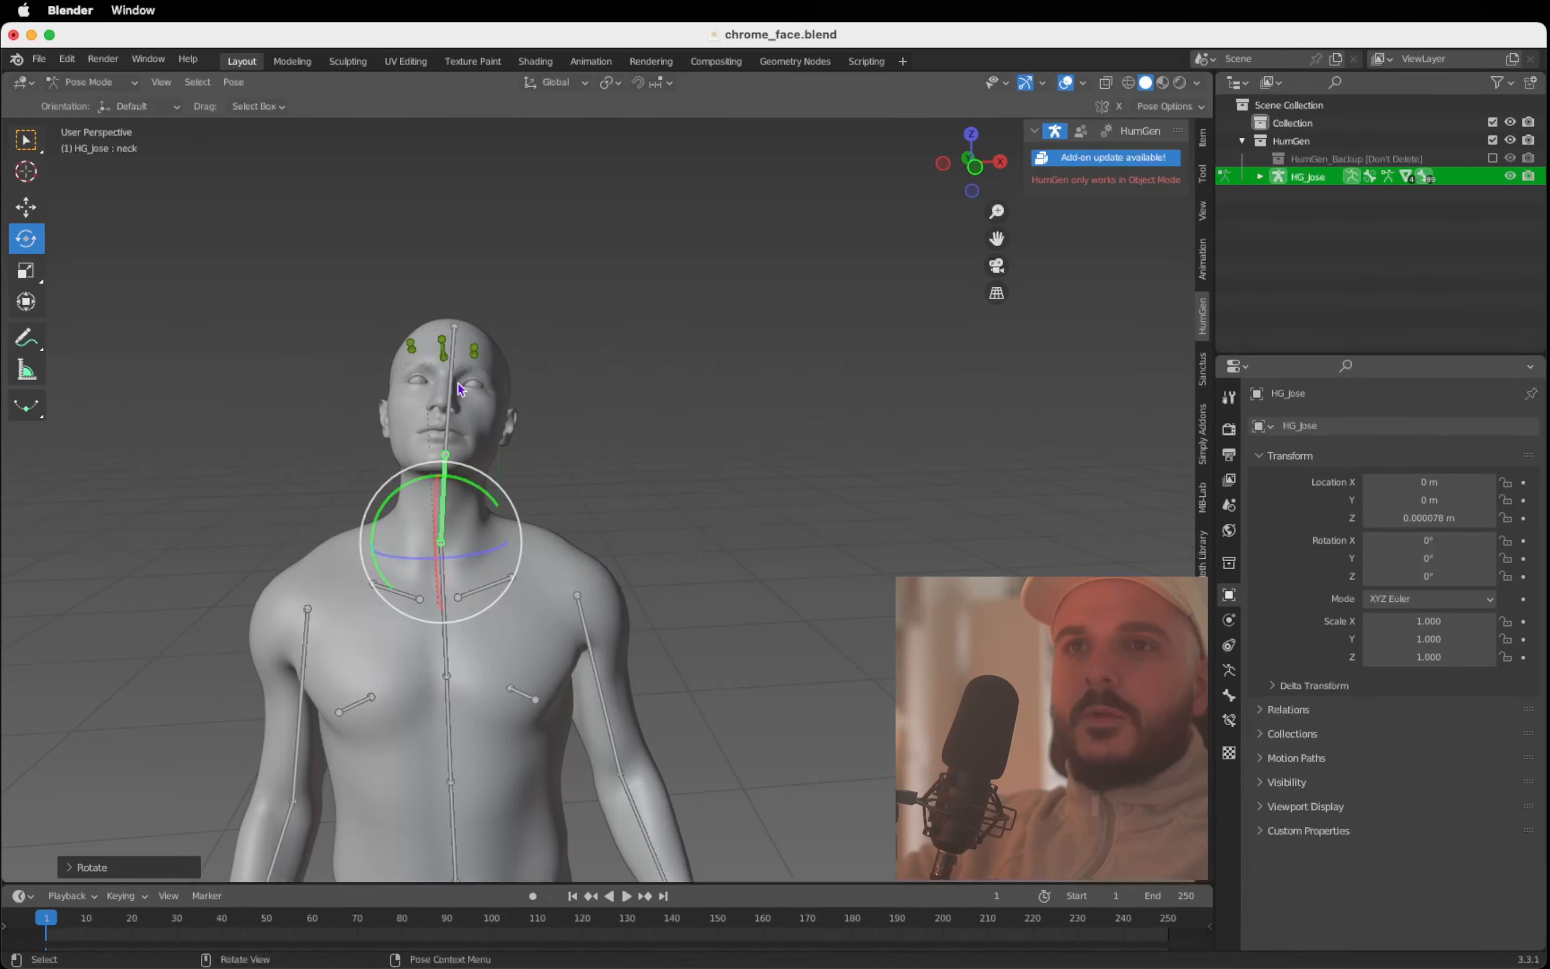
{"action": "left_click", "coordinate": [455, 383]}
{"action": "left_click_drag", "start_coordinate": [480, 401], "coordinate": [476, 410]}
{"action": "middle_click_drag", "start_coordinate": [476, 410], "coordinate": [488, 460]}
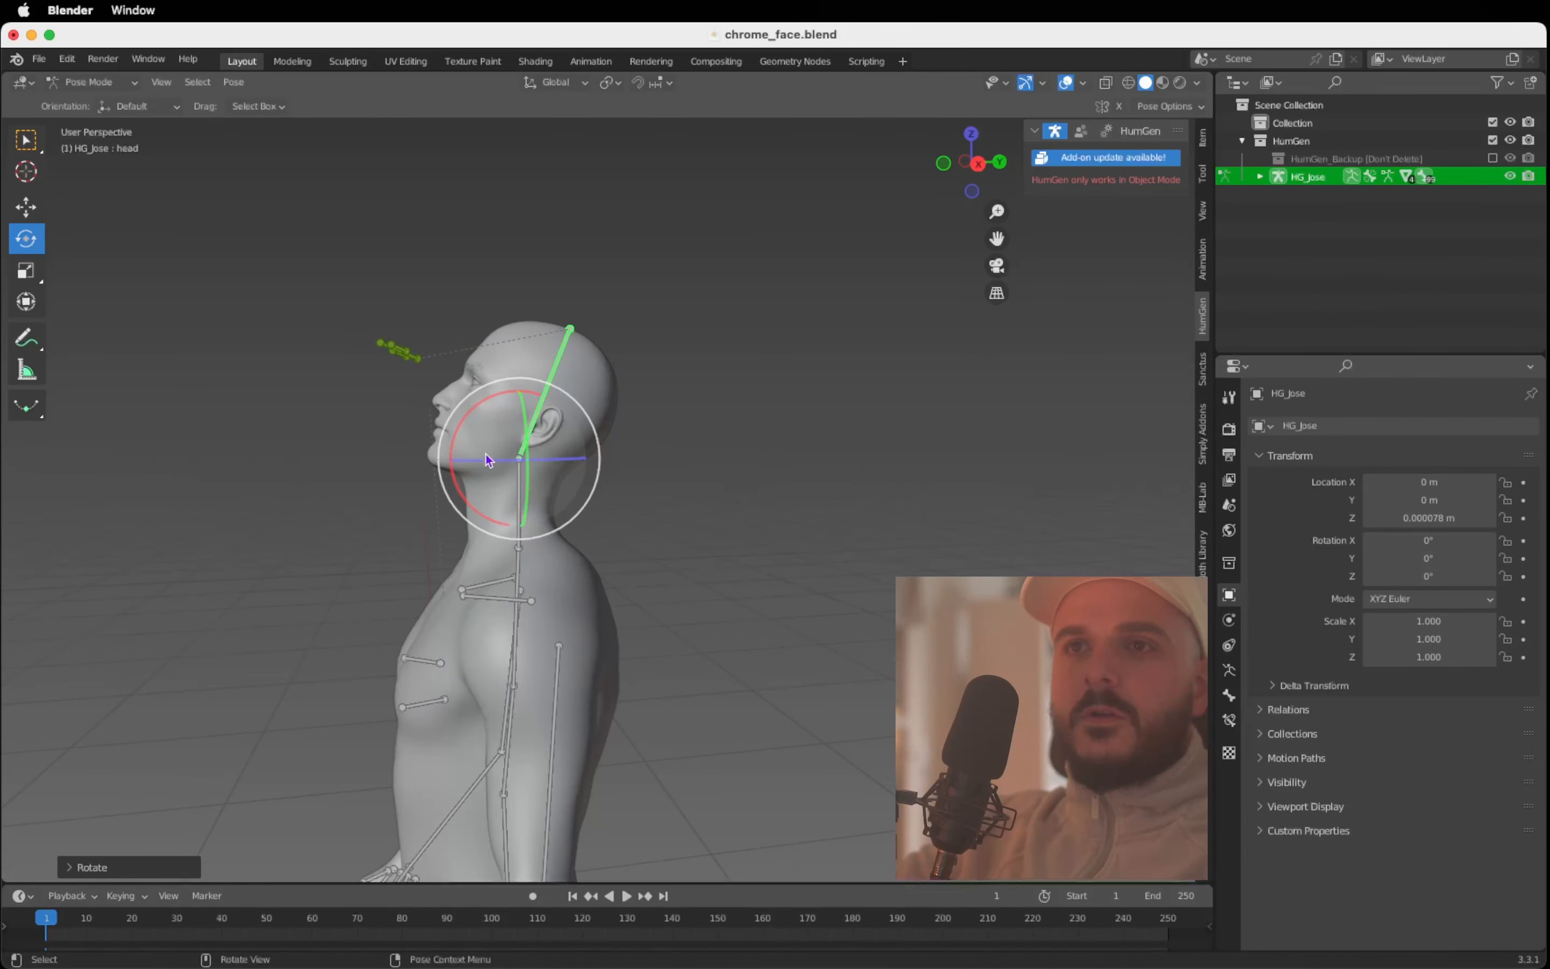
{"action": "left_click", "coordinate": [513, 493]}
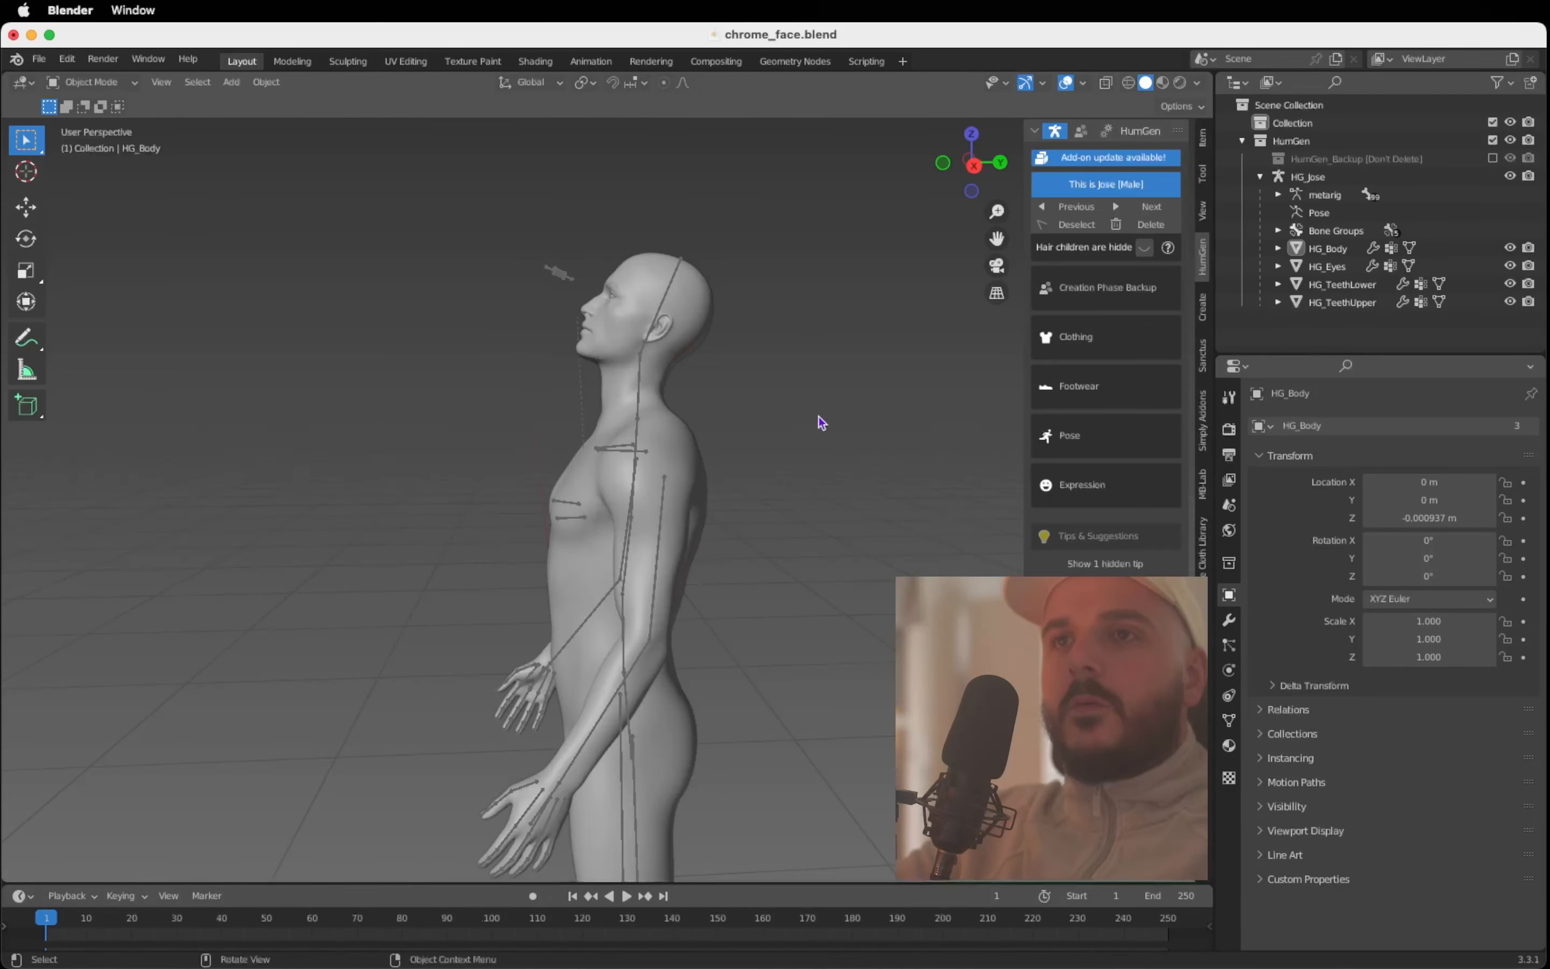
Step: Duplicate the HG_Body mesh and leave the copy at the original position
{"action": "scroll", "coordinate": [640, 436], "scroll_direction": "up", "scroll_amount": 3}
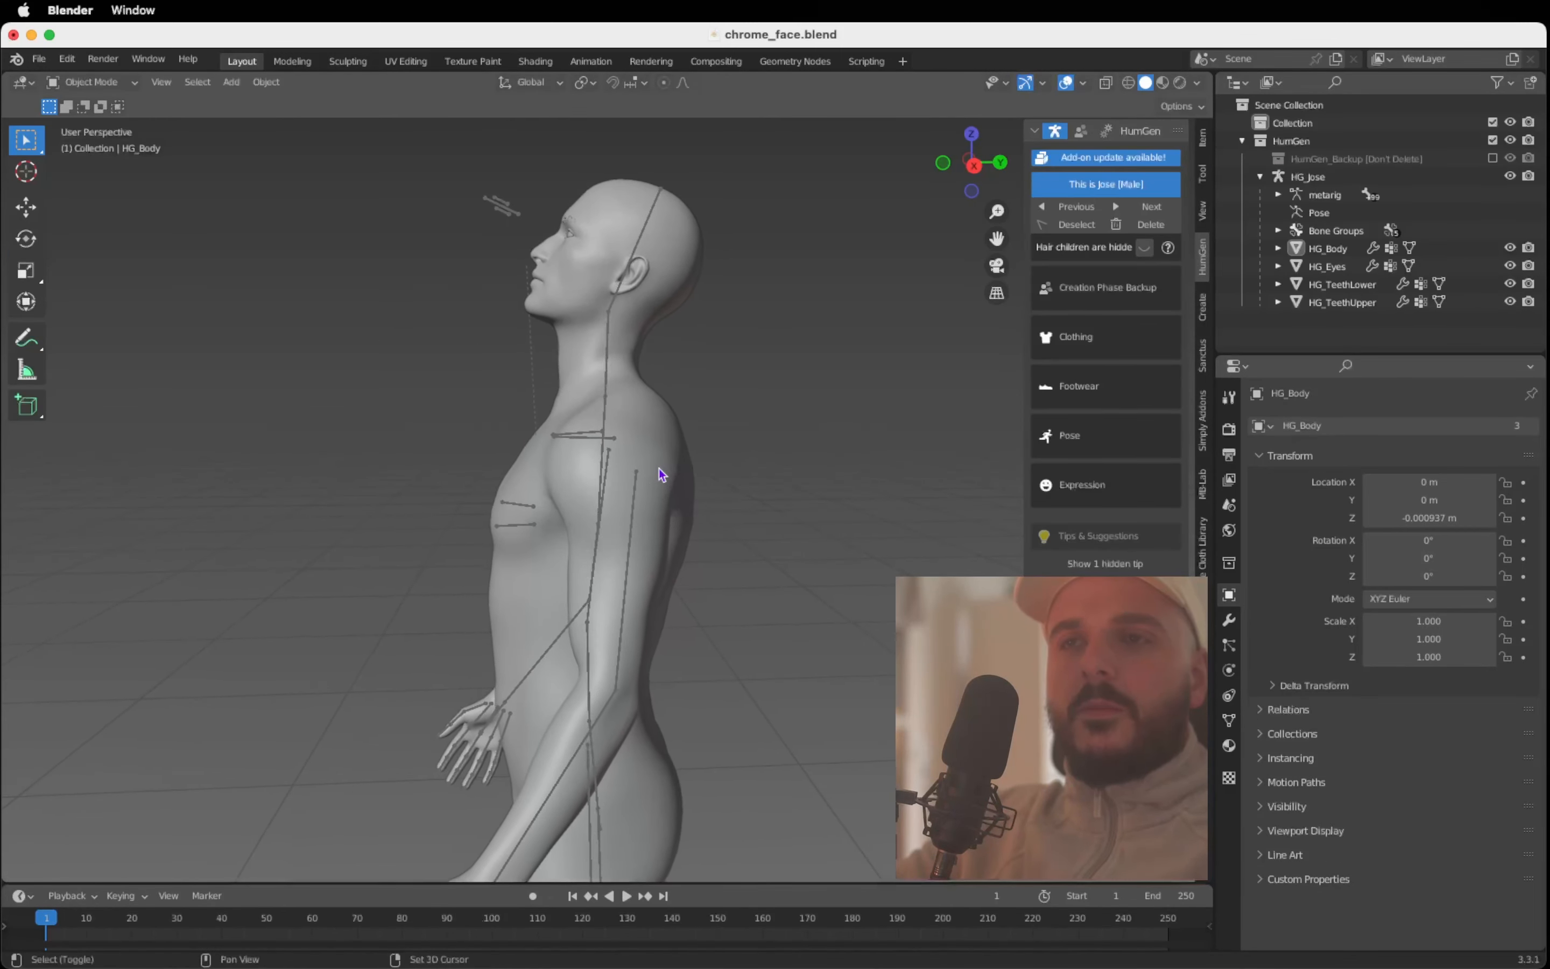
{"action": "left_click", "coordinate": [638, 430]}
{"action": "middle_click_drag", "start_coordinate": [640, 433], "coordinate": [707, 475]}
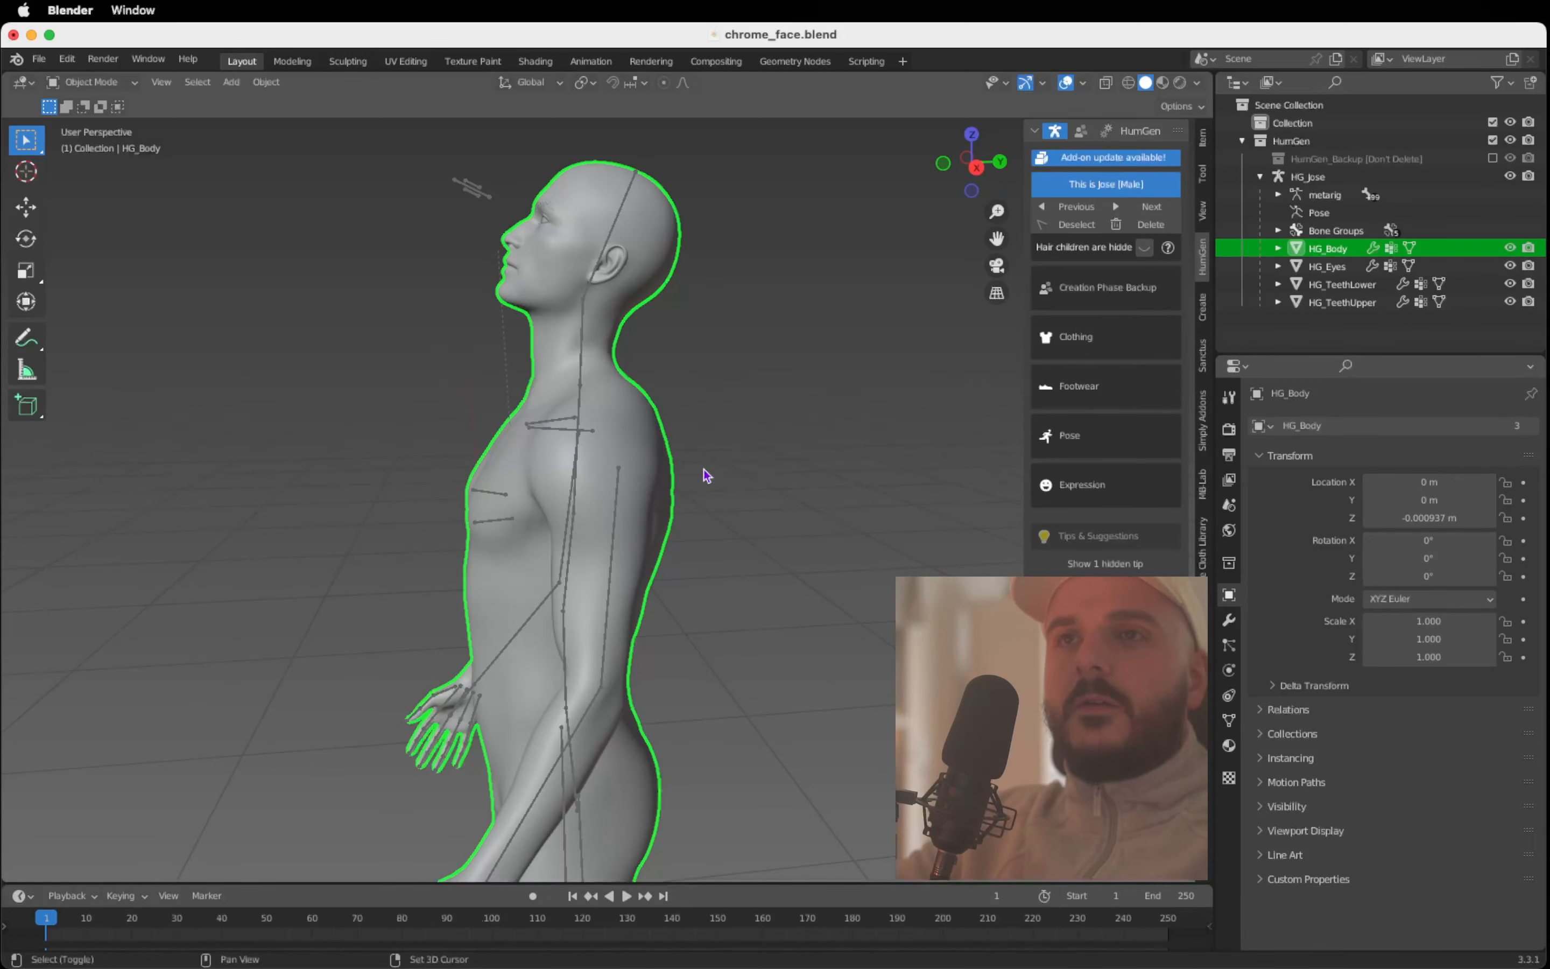
{"action": "key", "text": "shift+d"}
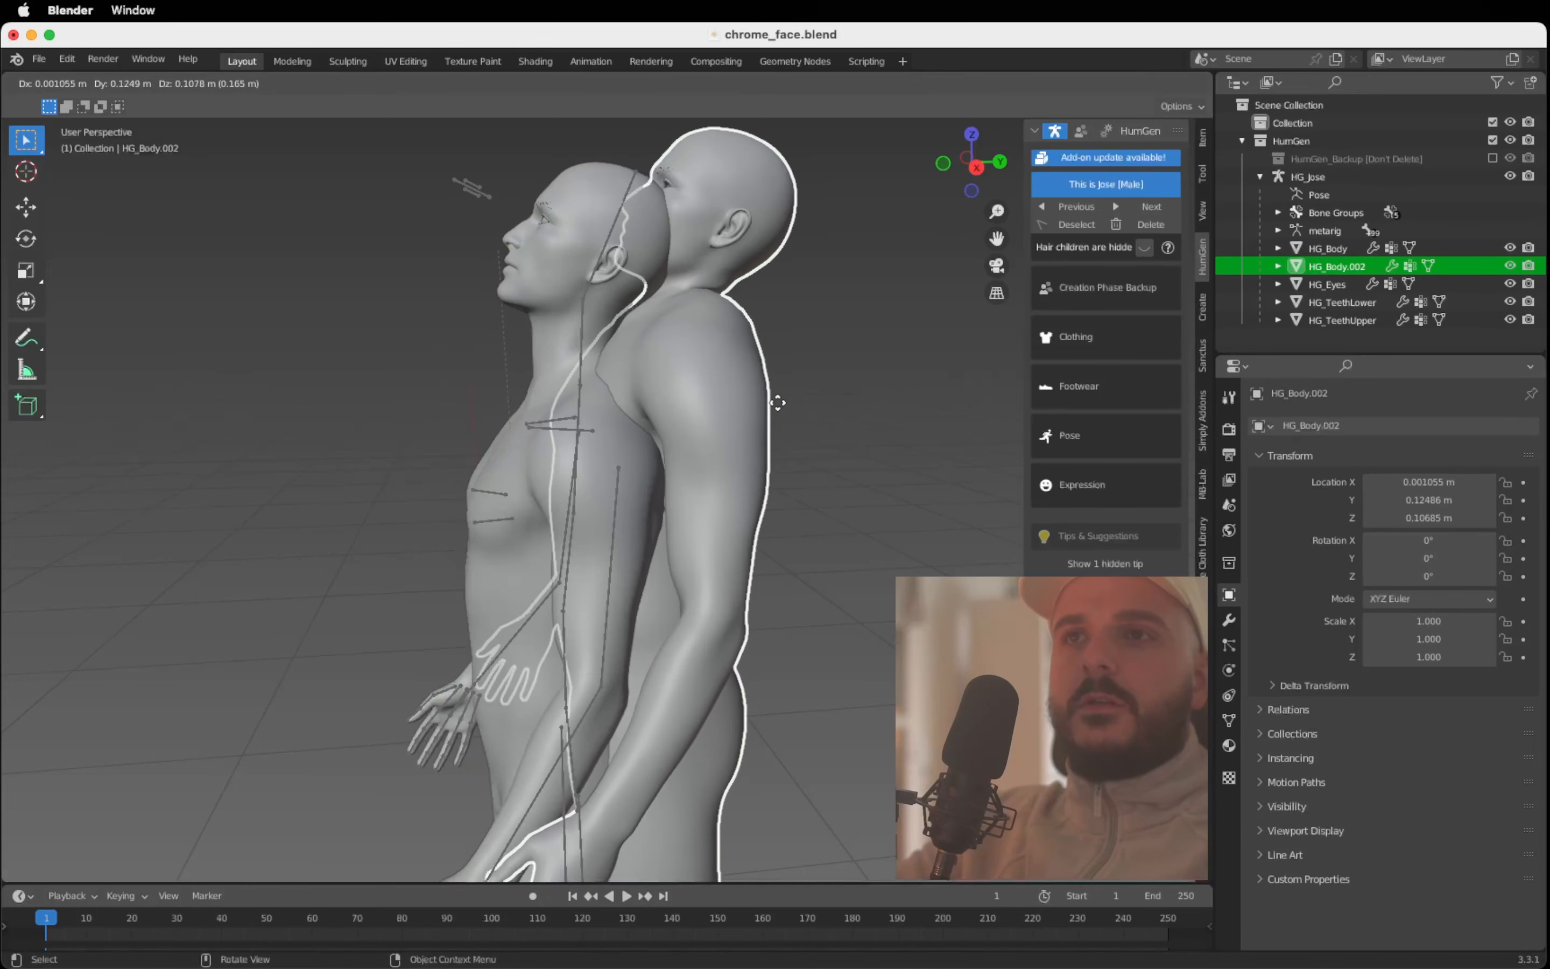
{"action": "right_click", "coordinate": [783, 401]}
{"action": "scroll", "coordinate": [784, 405], "scroll_direction": "left", "scroll_amount": 3}
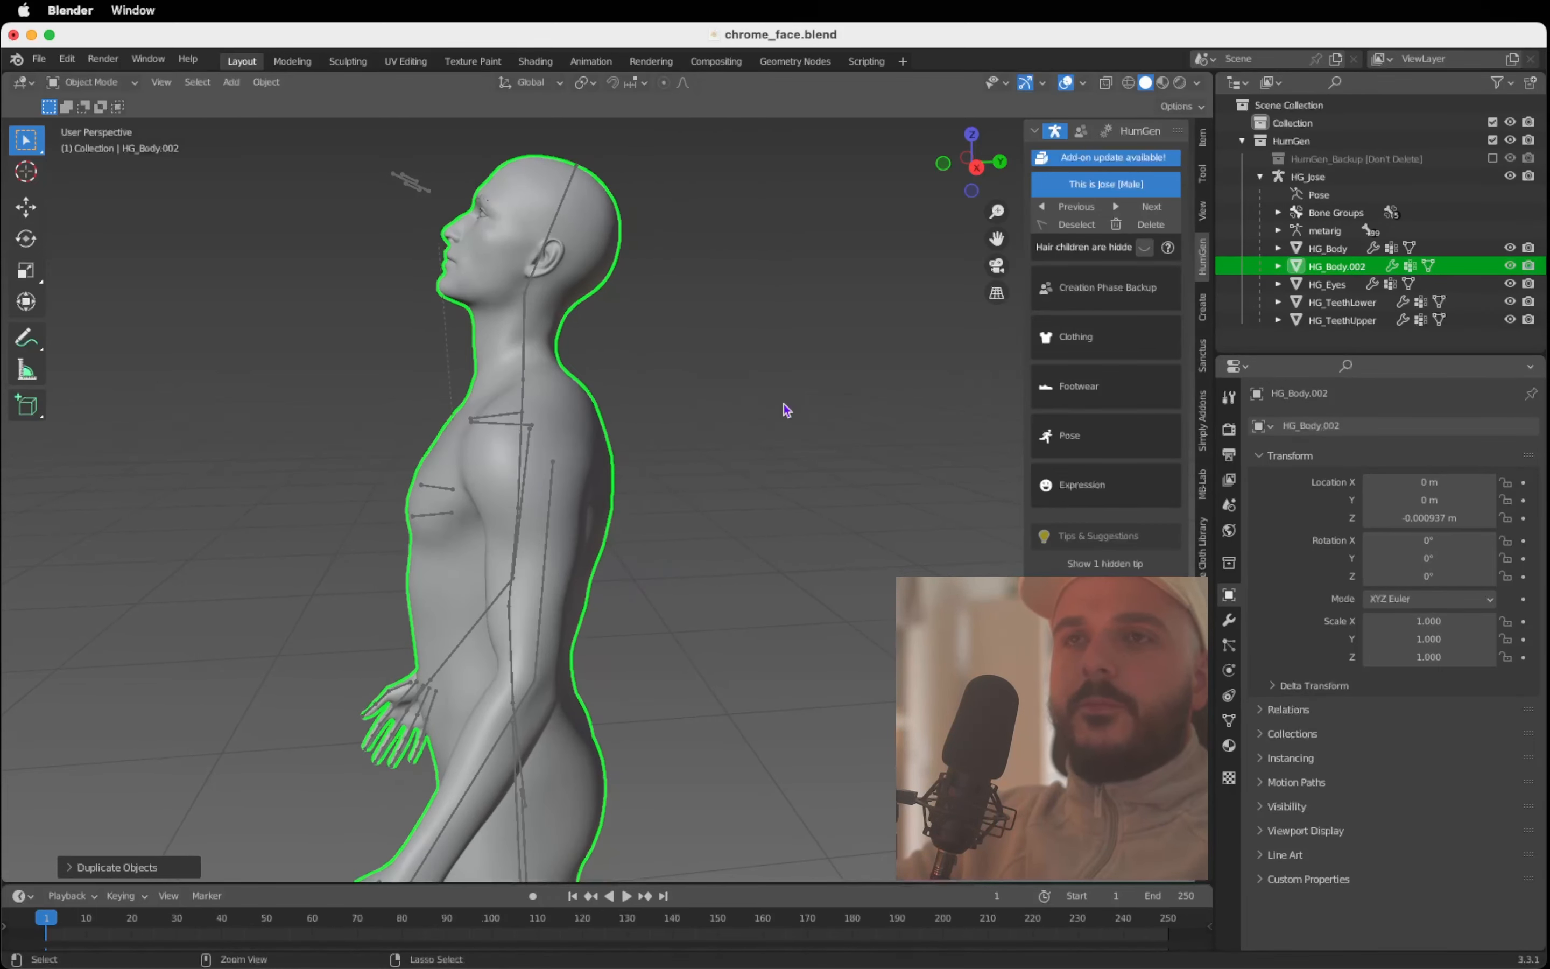
Step: Open the duplicated body in Edit Mode in right orthographic view, with the sidebar hidden and X-ray turned on
{"action": "scroll", "coordinate": [784, 405], "scroll_direction": "down", "scroll_amount": 2}
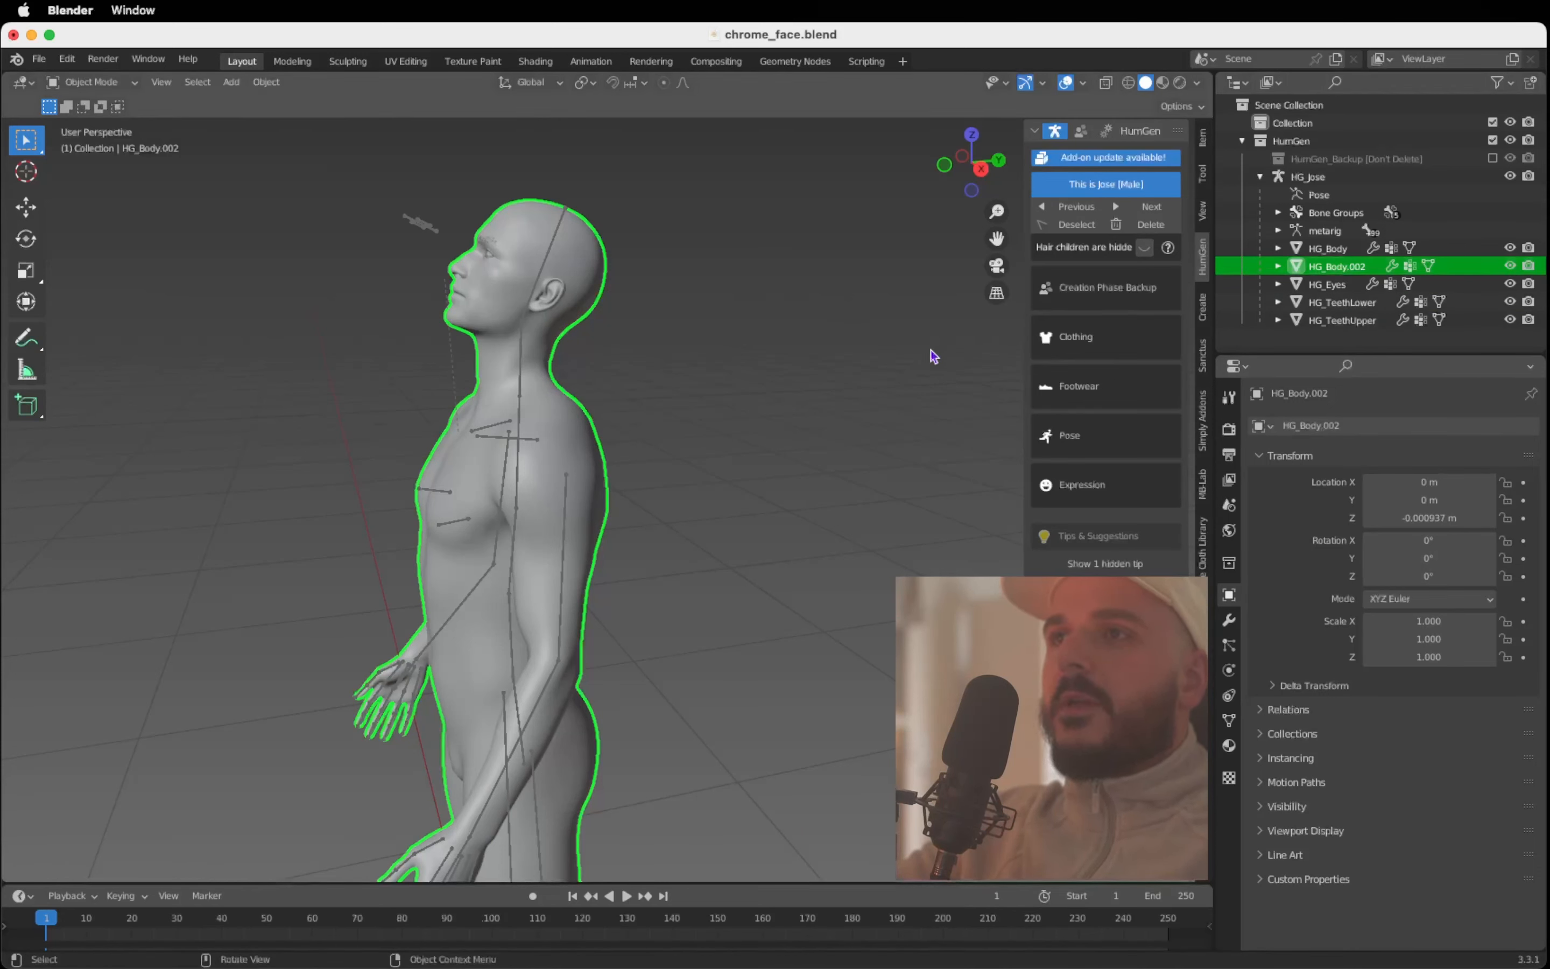
{"action": "left_click", "coordinate": [981, 169]}
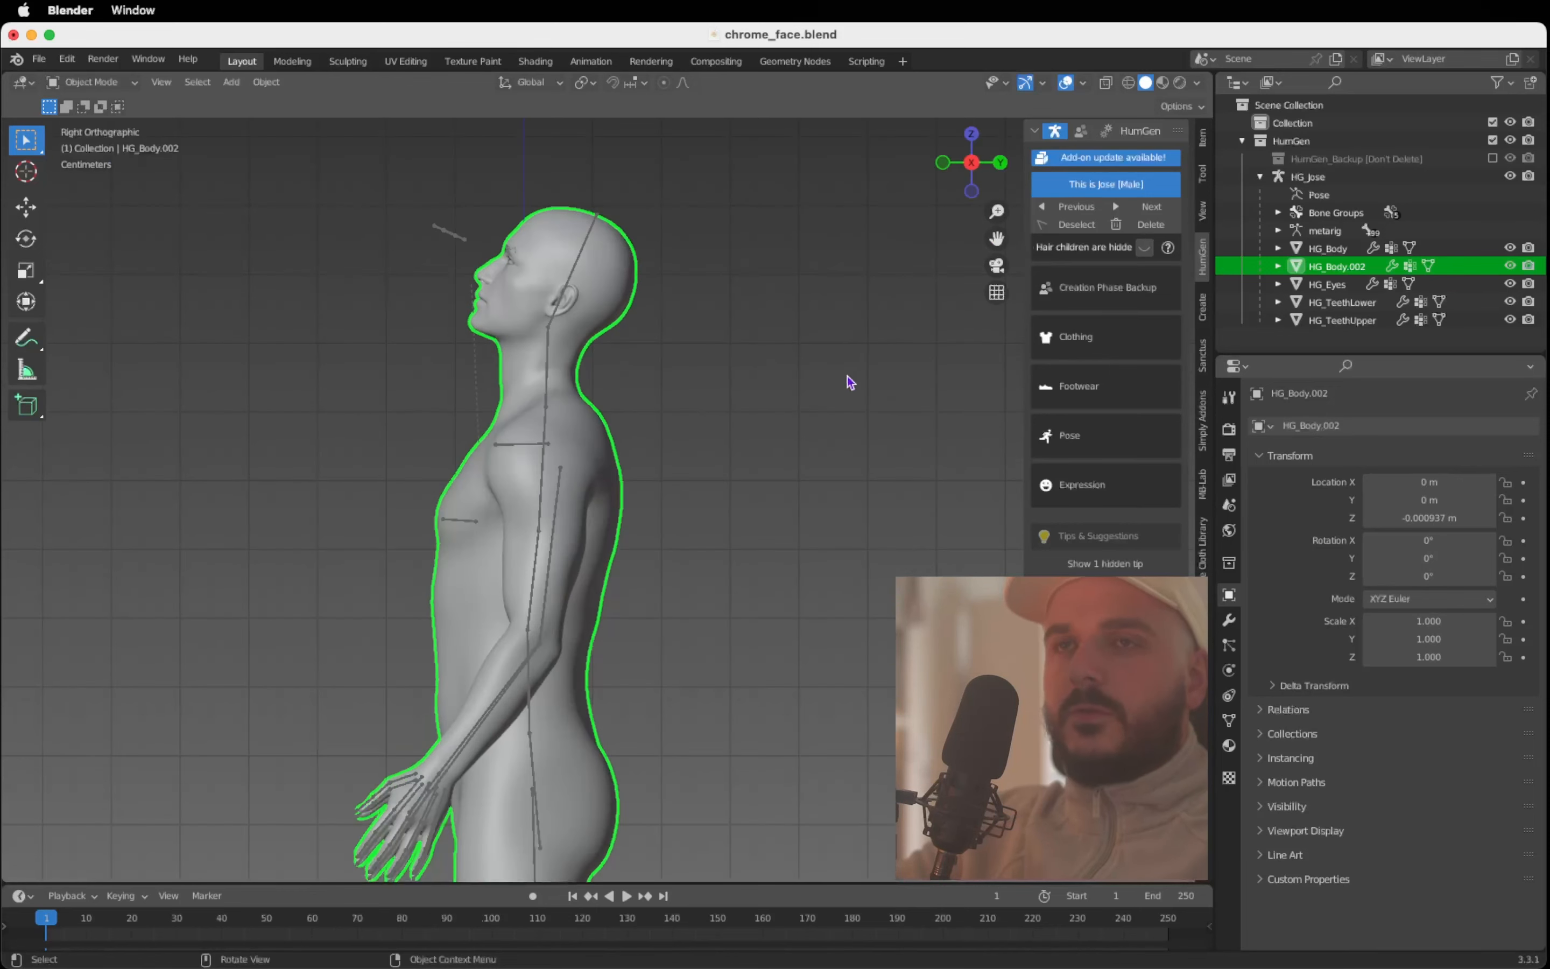
{"action": "key", "text": "n"}
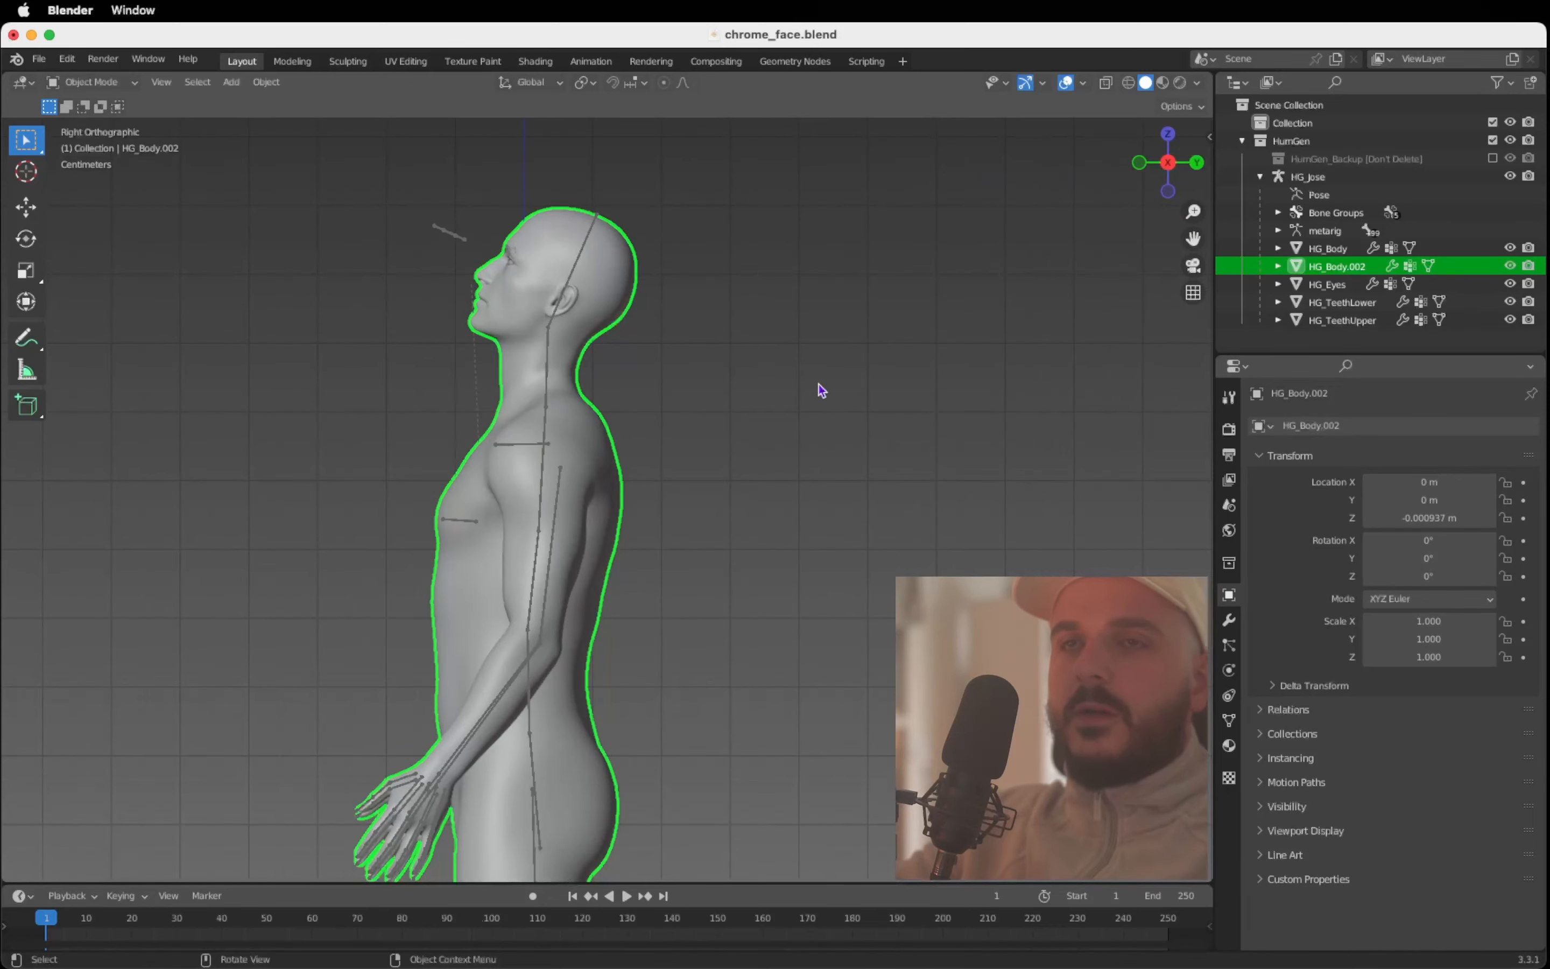
{"action": "scroll", "coordinate": [619, 473], "scroll_direction": "down", "scroll_amount": 3, "text": "ctrl"}
{"action": "scroll", "coordinate": [620, 474], "scroll_direction": "down", "scroll_amount": 3, "text": "shift"}
{"action": "scroll", "coordinate": [619, 474], "scroll_direction": "up", "scroll_amount": 2, "text": "ctrl"}
{"action": "scroll", "coordinate": [619, 473], "scroll_direction": "down", "scroll_amount": 2, "text": "ctrl"}
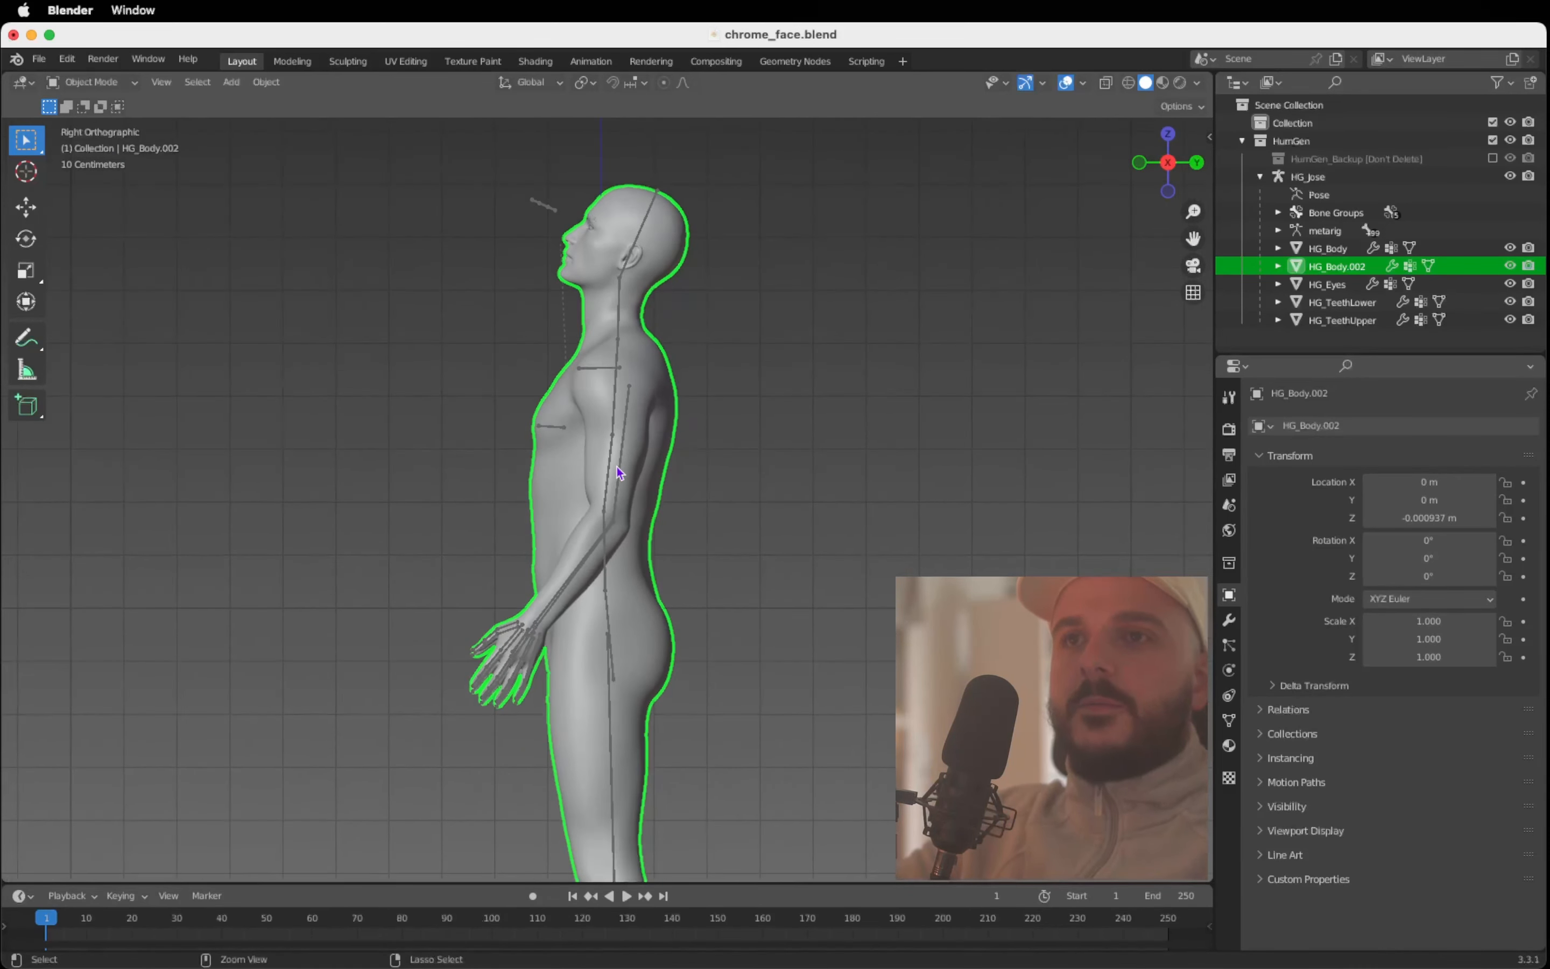
{"action": "scroll", "coordinate": [616, 465], "scroll_direction": "up", "scroll_amount": 1, "text": "shift"}
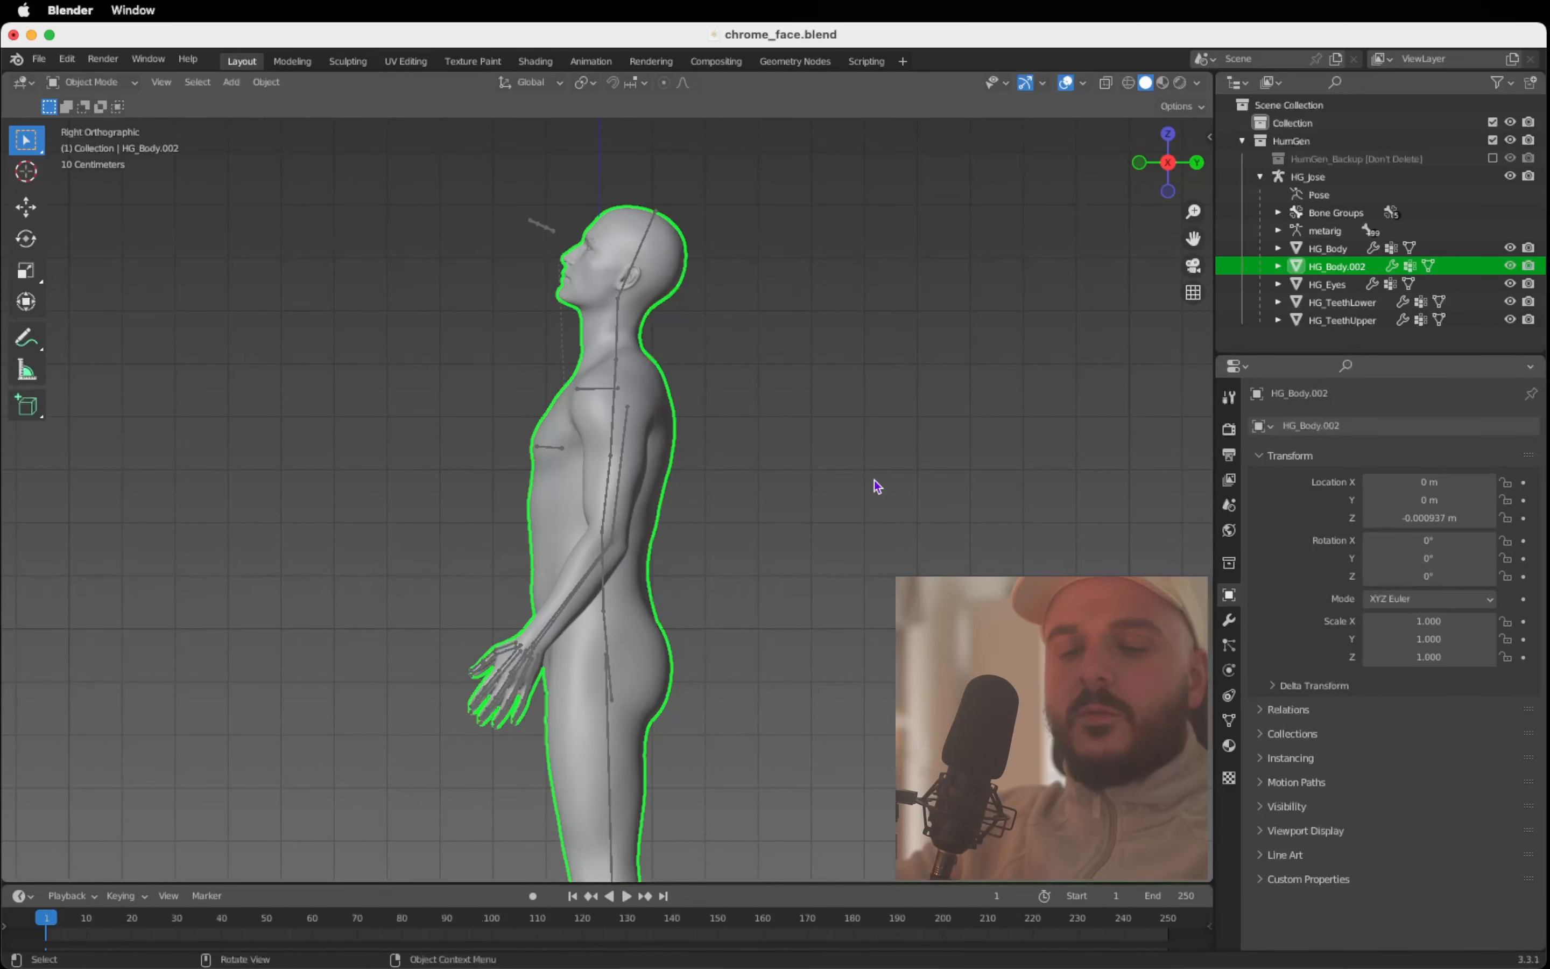
{"action": "key", "text": "Tab"}
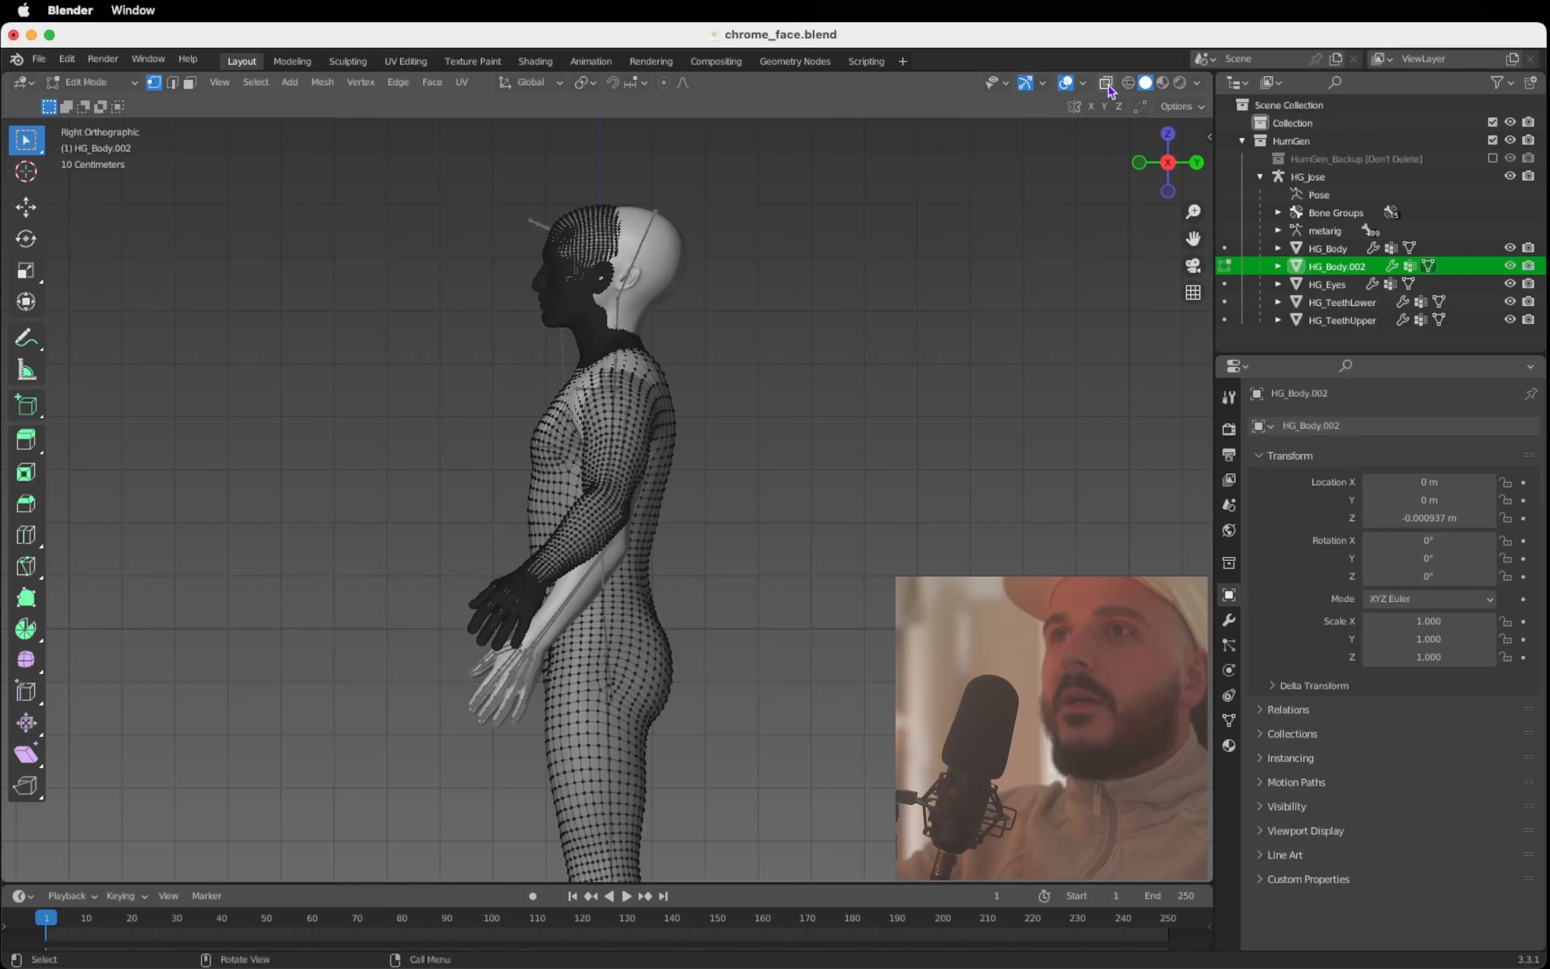
{"action": "left_click", "coordinate": [1106, 83]}
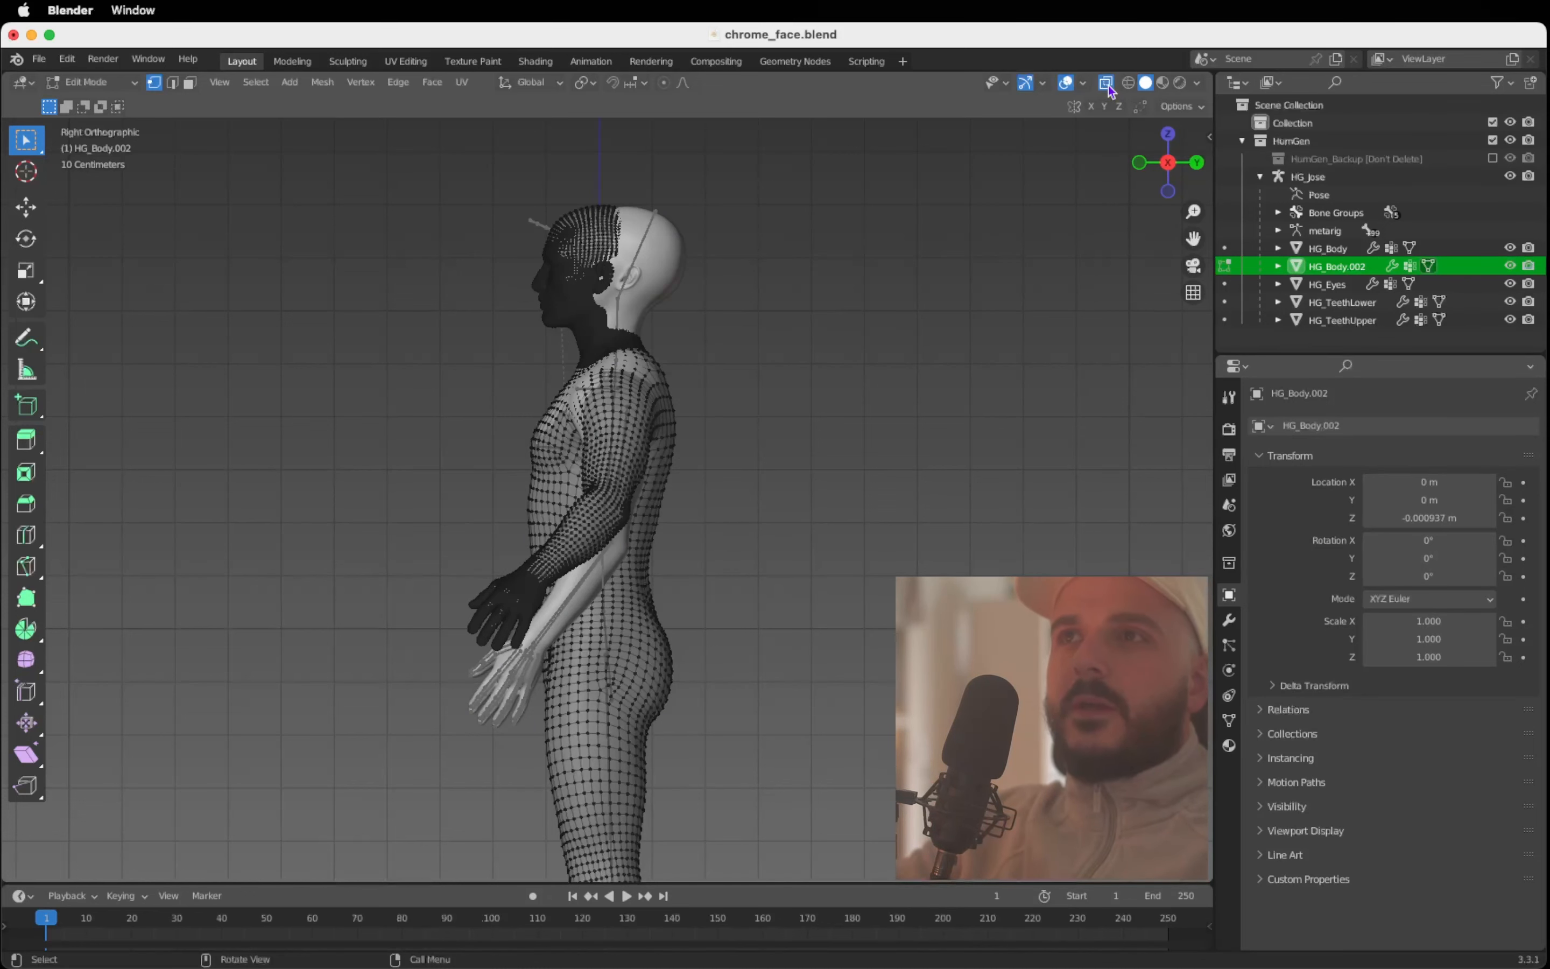
Step: Delete the duplicate's faces from the lower chest down to the feet, including the forearms and hands
{"action": "scroll", "coordinate": [657, 483], "scroll_direction": "down", "scroll_amount": 3}
{"action": "scroll", "coordinate": [657, 483], "scroll_direction": "down", "scroll_amount": 1}
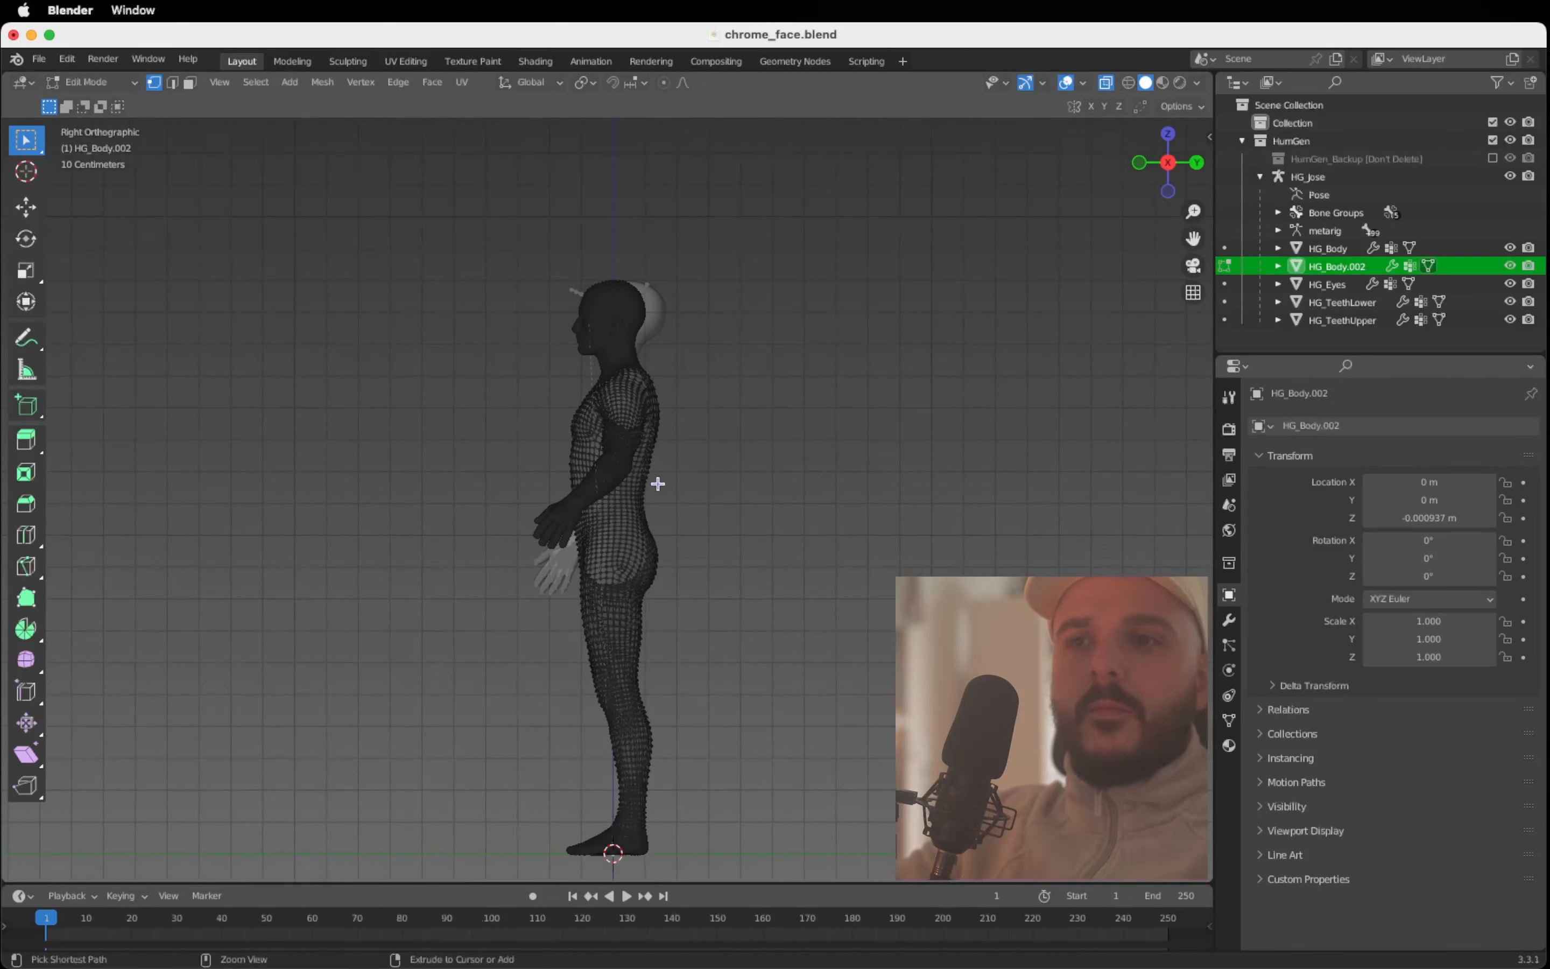
{"action": "left_click_drag", "start_coordinate": [463, 460], "coordinate": [749, 871]}
{"action": "scroll", "coordinate": [744, 700], "scroll_direction": "up", "scroll_amount": 3}
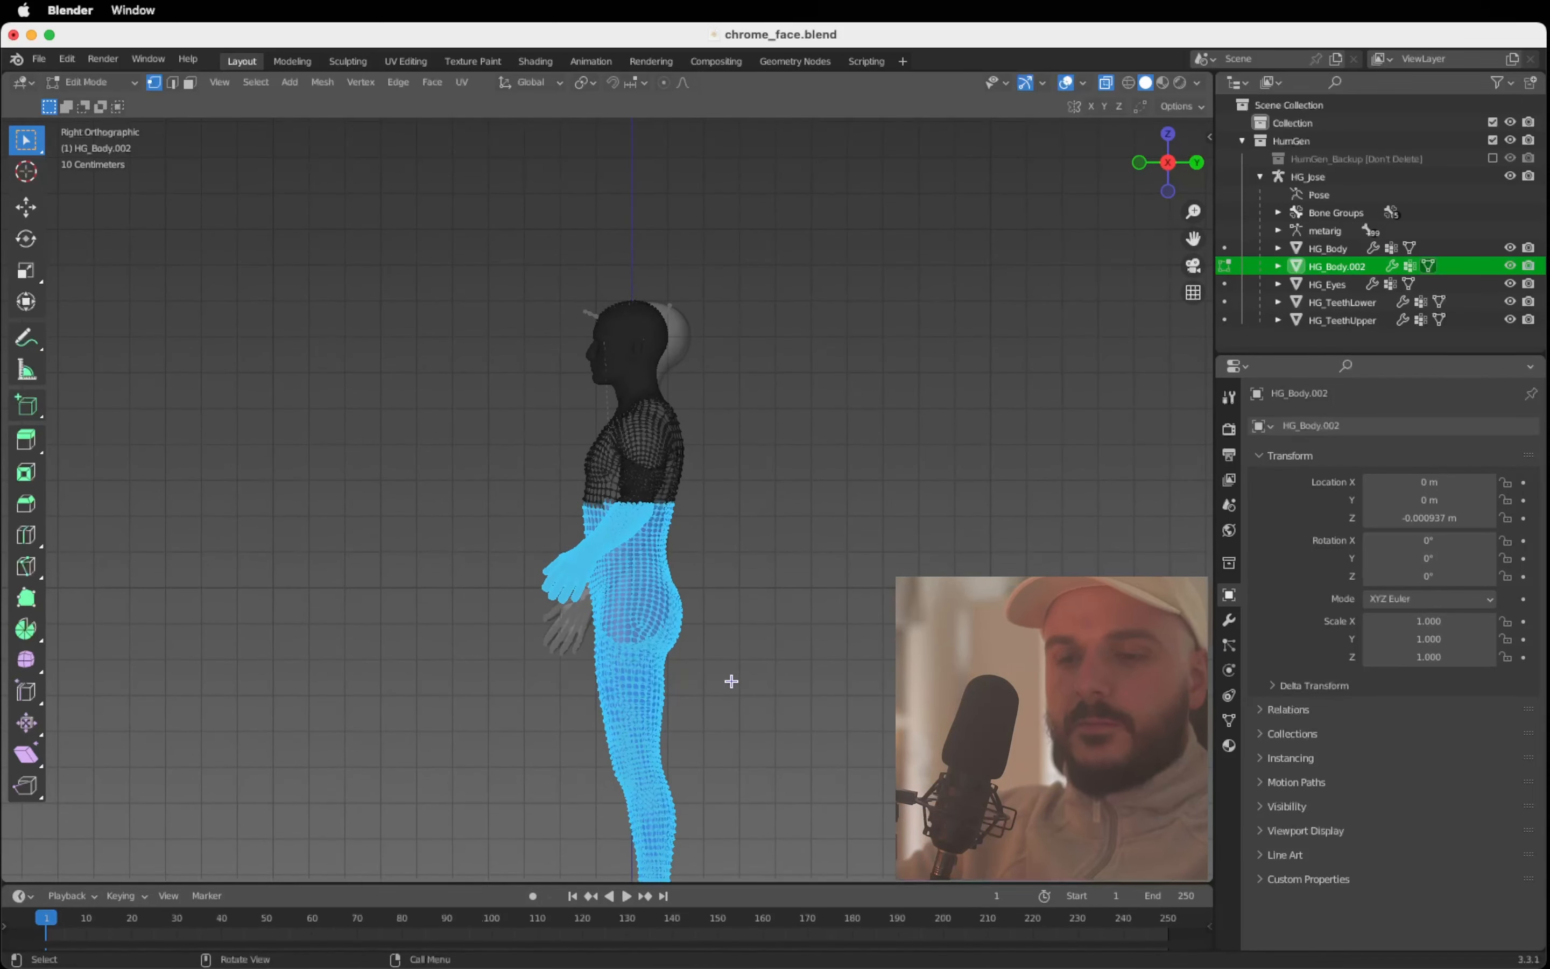
{"action": "key", "text": "x"}
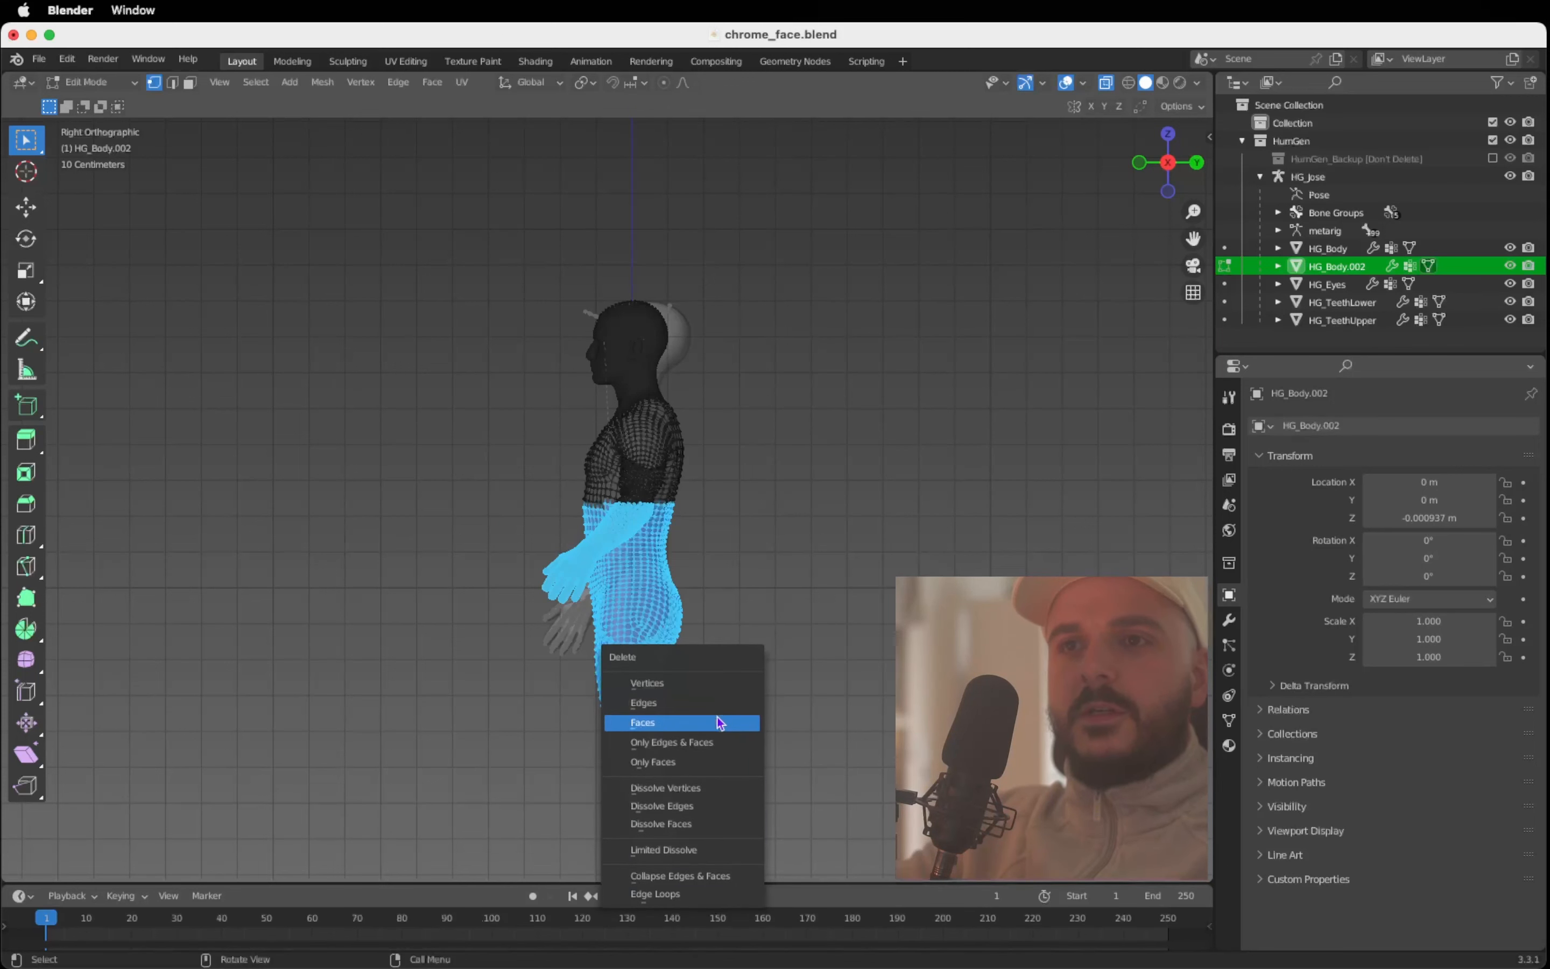
{"action": "left_click", "coordinate": [720, 723]}
{"action": "scroll", "coordinate": [685, 595], "scroll_direction": "up", "scroll_amount": 2}
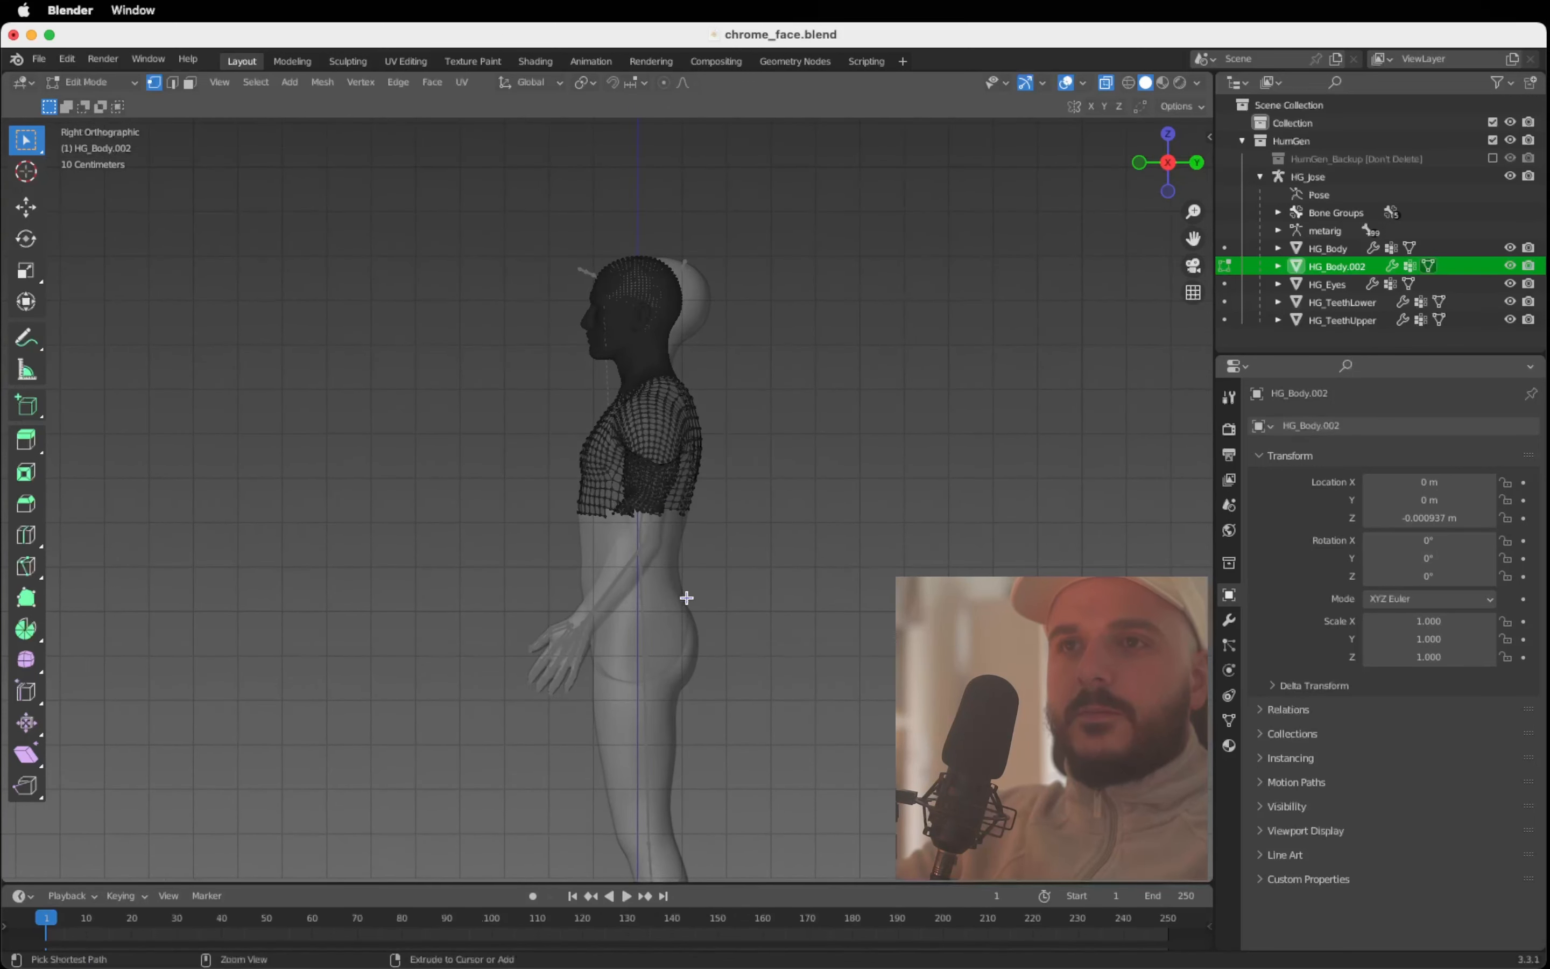
Step: Delete the lowest remaining chest and arm faces to leave a bust, and return to Object Mode with X-ray off
{"action": "left_click_drag", "start_coordinate": [491, 468], "coordinate": [787, 611]}
{"action": "key", "text": "x"}
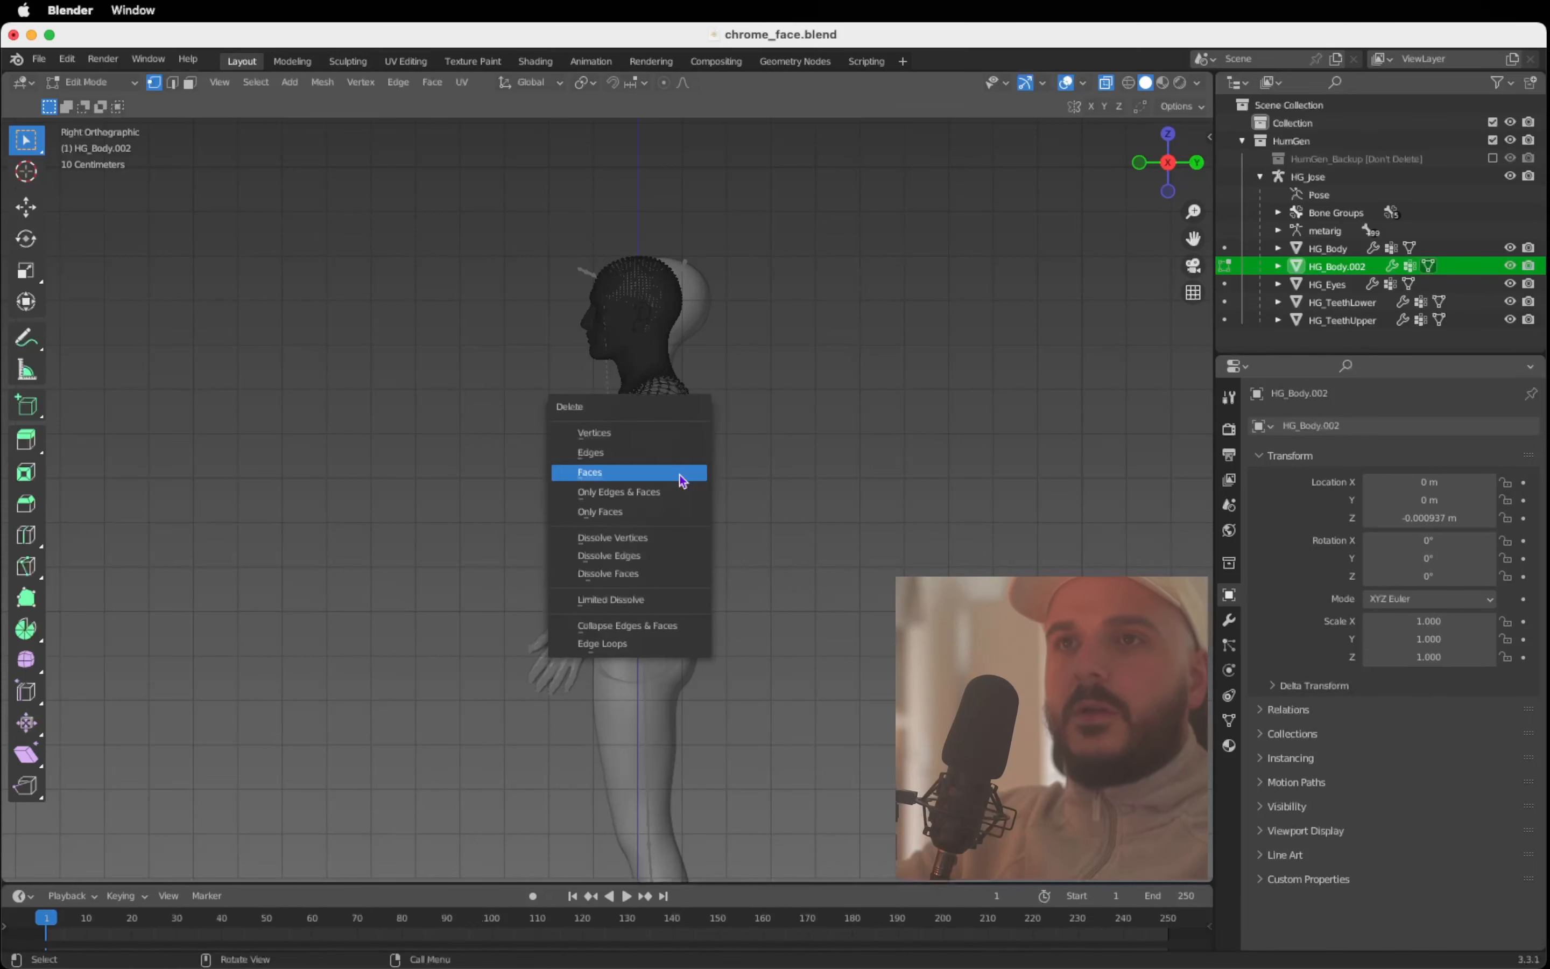
{"action": "left_click", "coordinate": [680, 474]}
{"action": "scroll", "coordinate": [681, 474], "scroll_direction": "down", "scroll_amount": 1}
{"action": "key", "text": "Tab"}
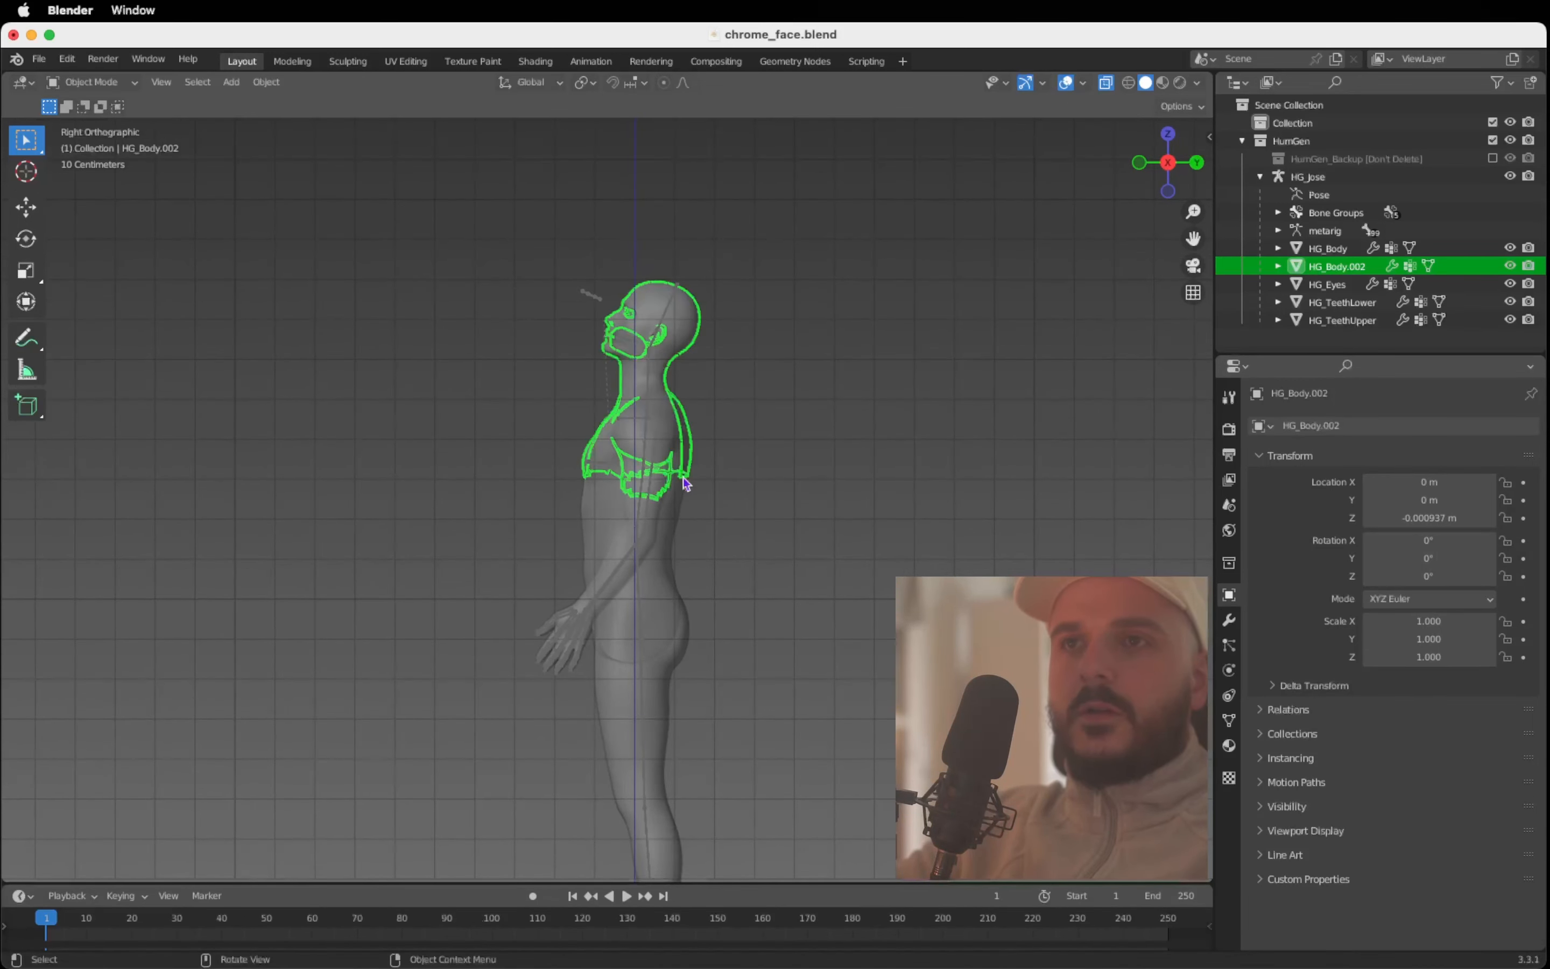
{"action": "middle_click_drag", "start_coordinate": [686, 484], "coordinate": [718, 468]}
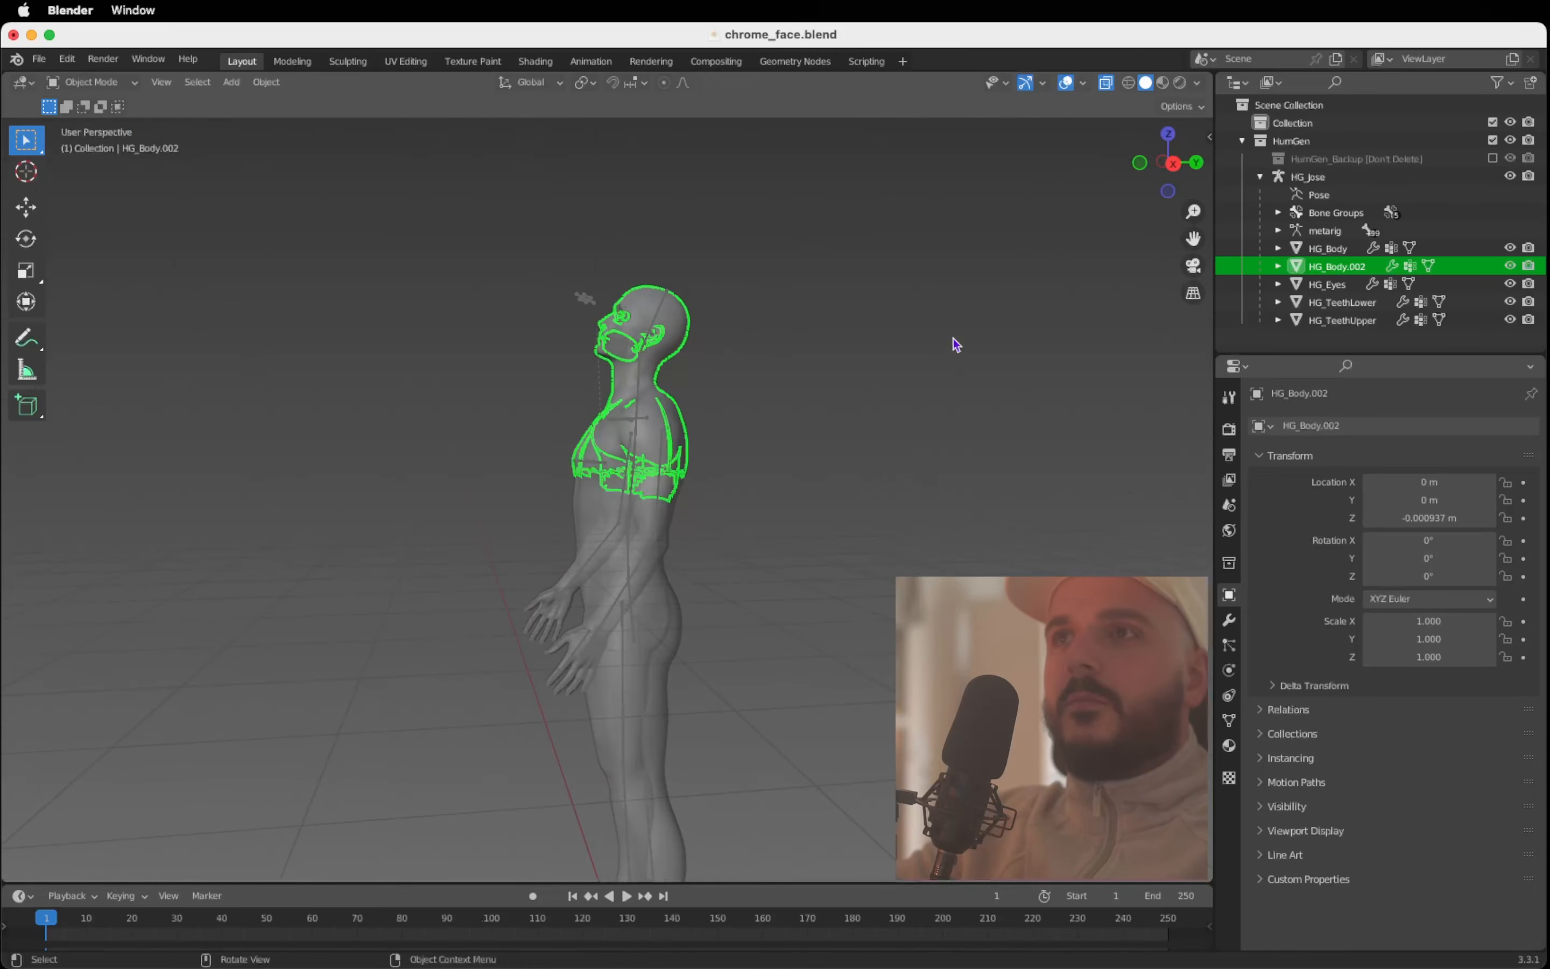
{"action": "left_click", "coordinate": [1106, 85]}
{"action": "middle_click_drag", "start_coordinate": [716, 406], "coordinate": [778, 421]}
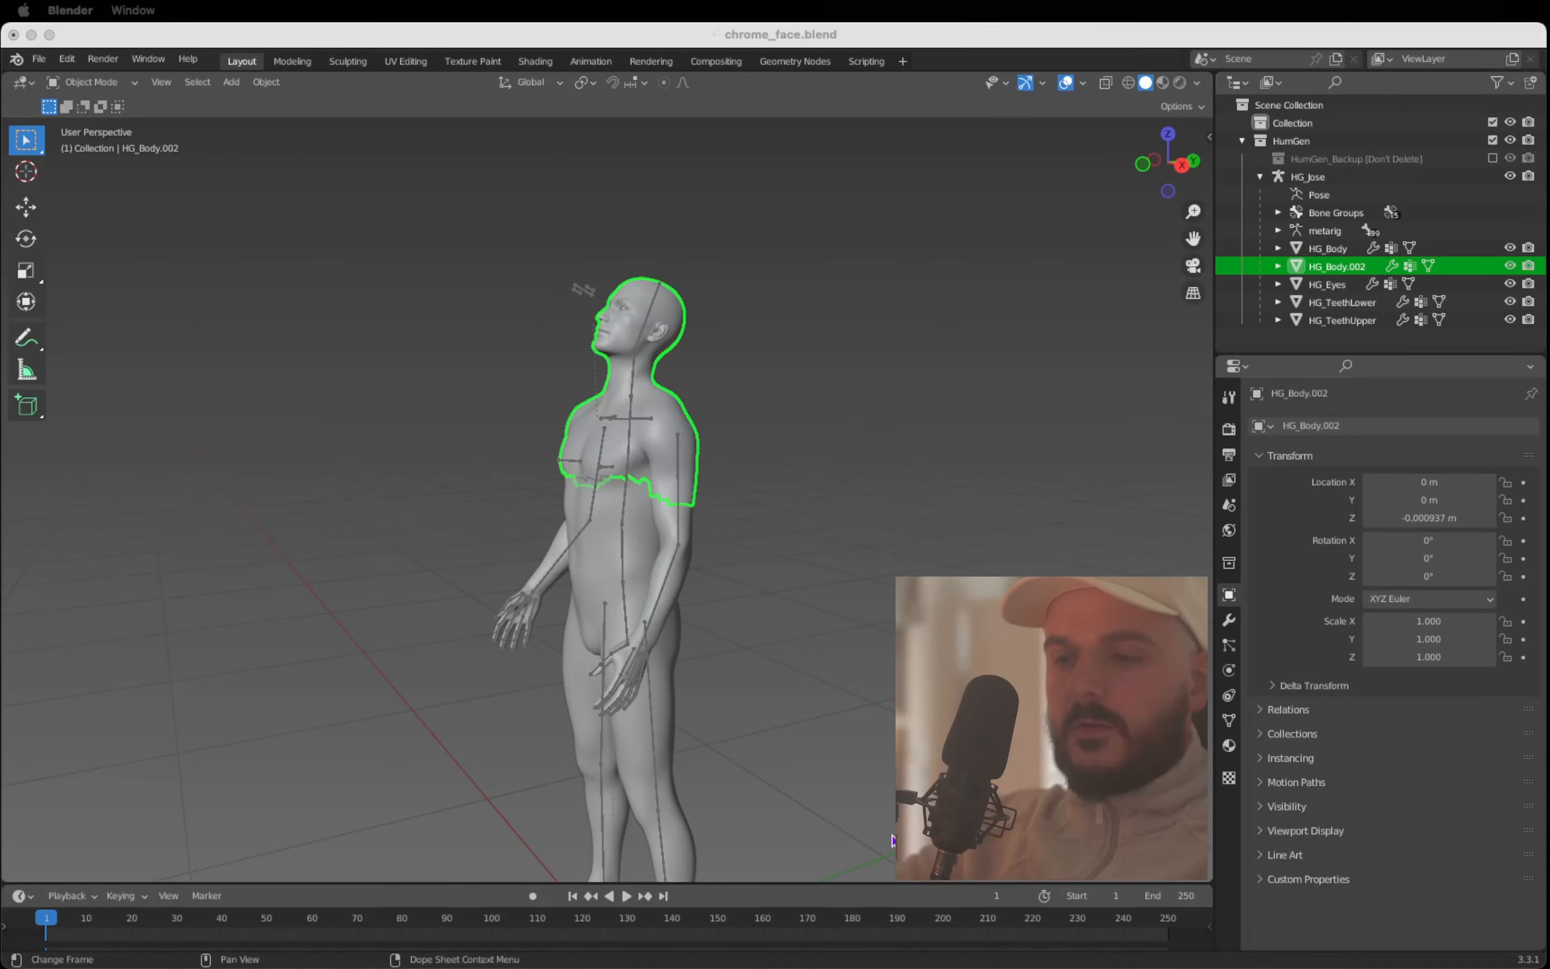
Step: Remove the ParticleSettings.003 modifier from the duplicated bust HG_Body.002
{"action": "scroll", "coordinate": [637, 508], "scroll_direction": "down", "scroll_amount": 3}
{"action": "left_click", "coordinate": [830, 469]}
{"action": "scroll", "coordinate": [698, 503], "scroll_direction": "up", "scroll_amount": 3}
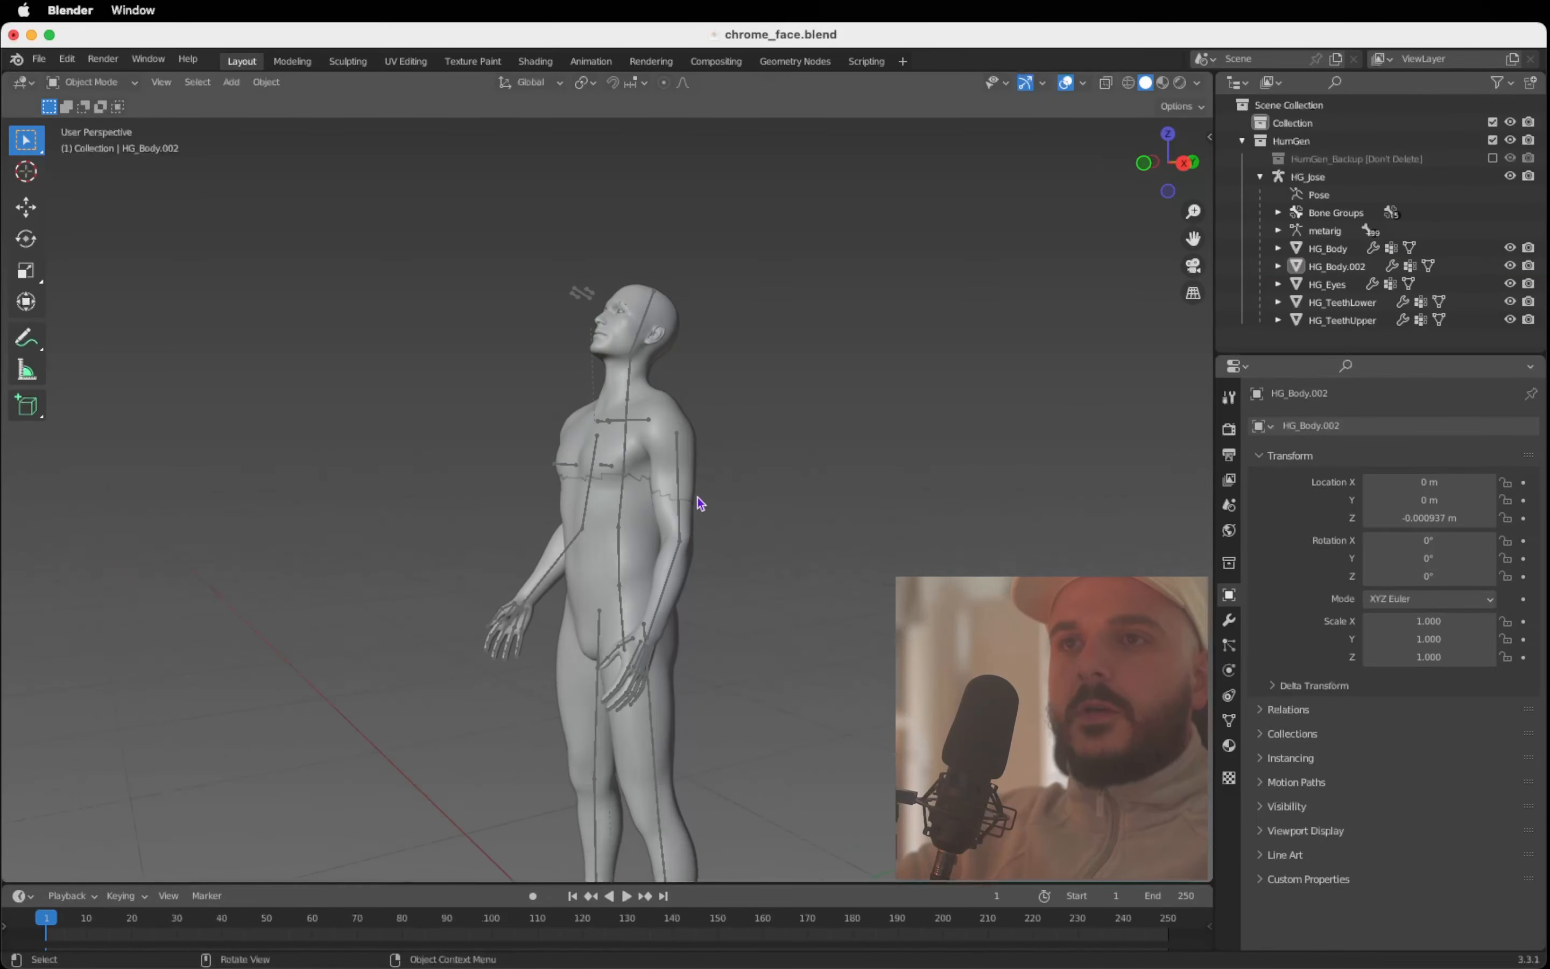
{"action": "scroll", "coordinate": [700, 504], "scroll_direction": "up", "scroll_amount": 5}
{"action": "left_click", "coordinate": [697, 503]}
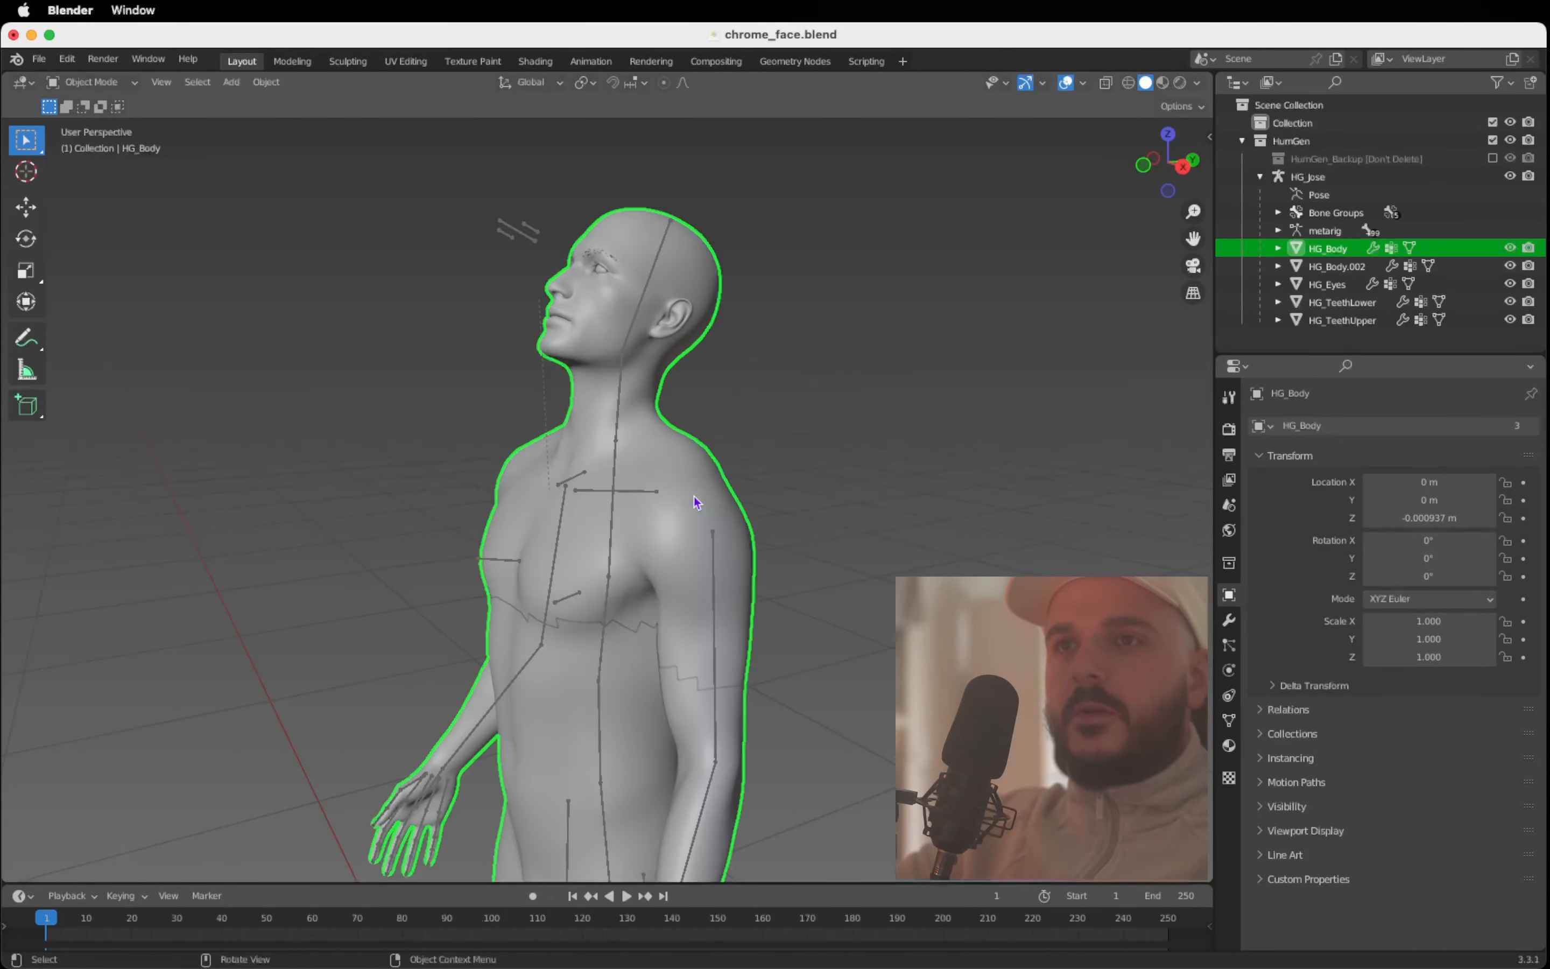
{"action": "left_click", "coordinate": [1359, 269]}
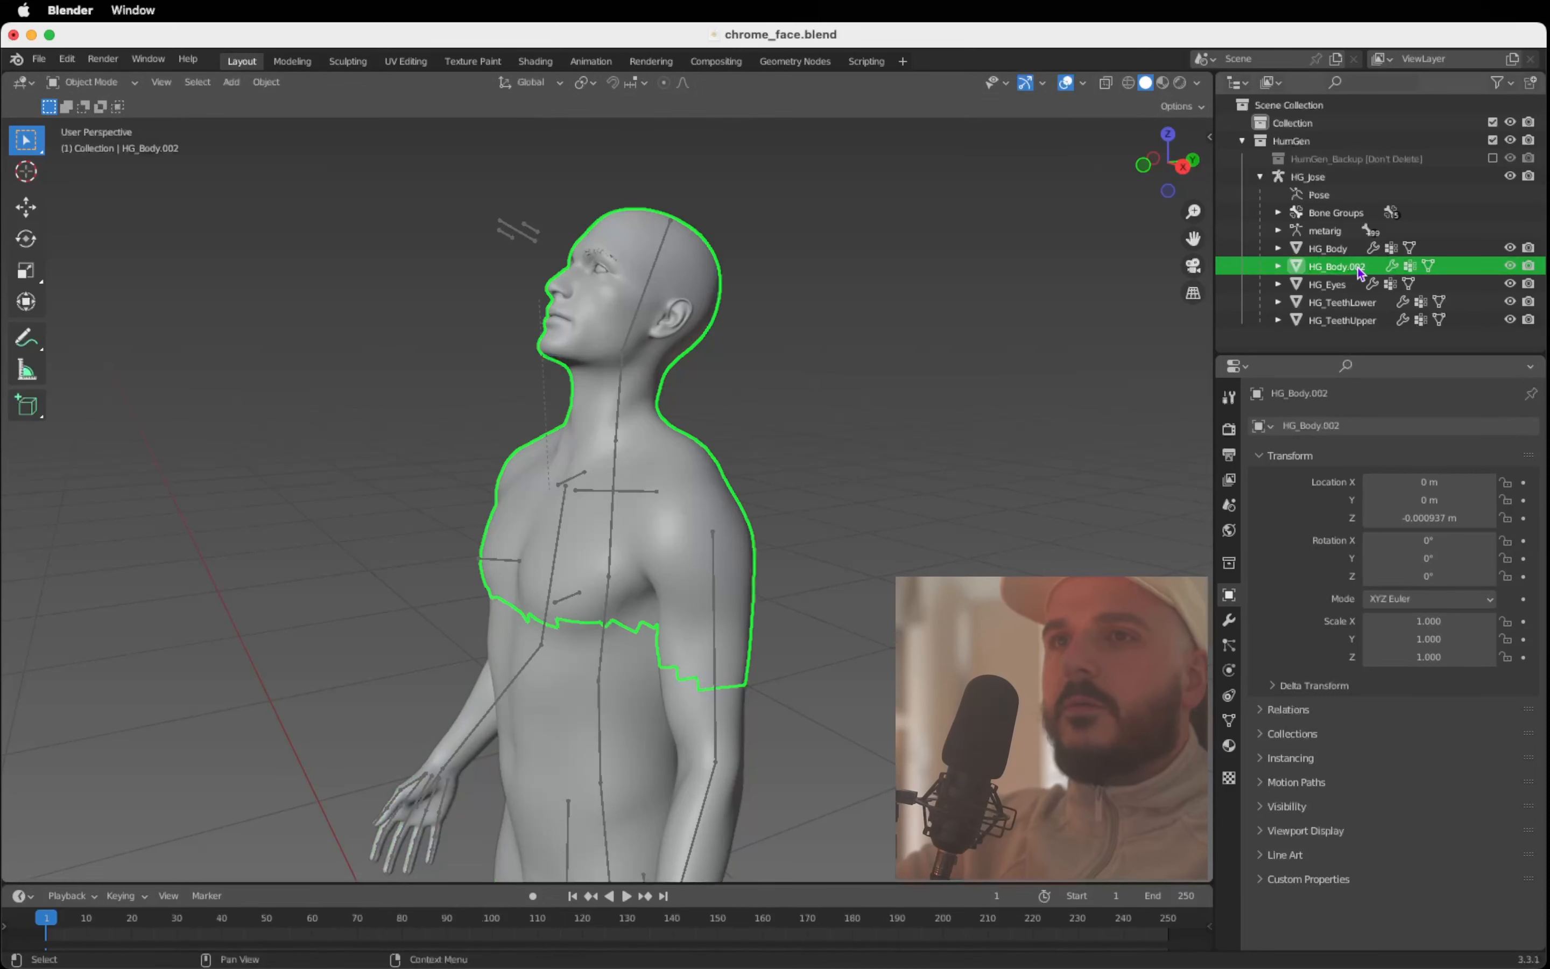
{"action": "left_click", "coordinate": [1229, 622]}
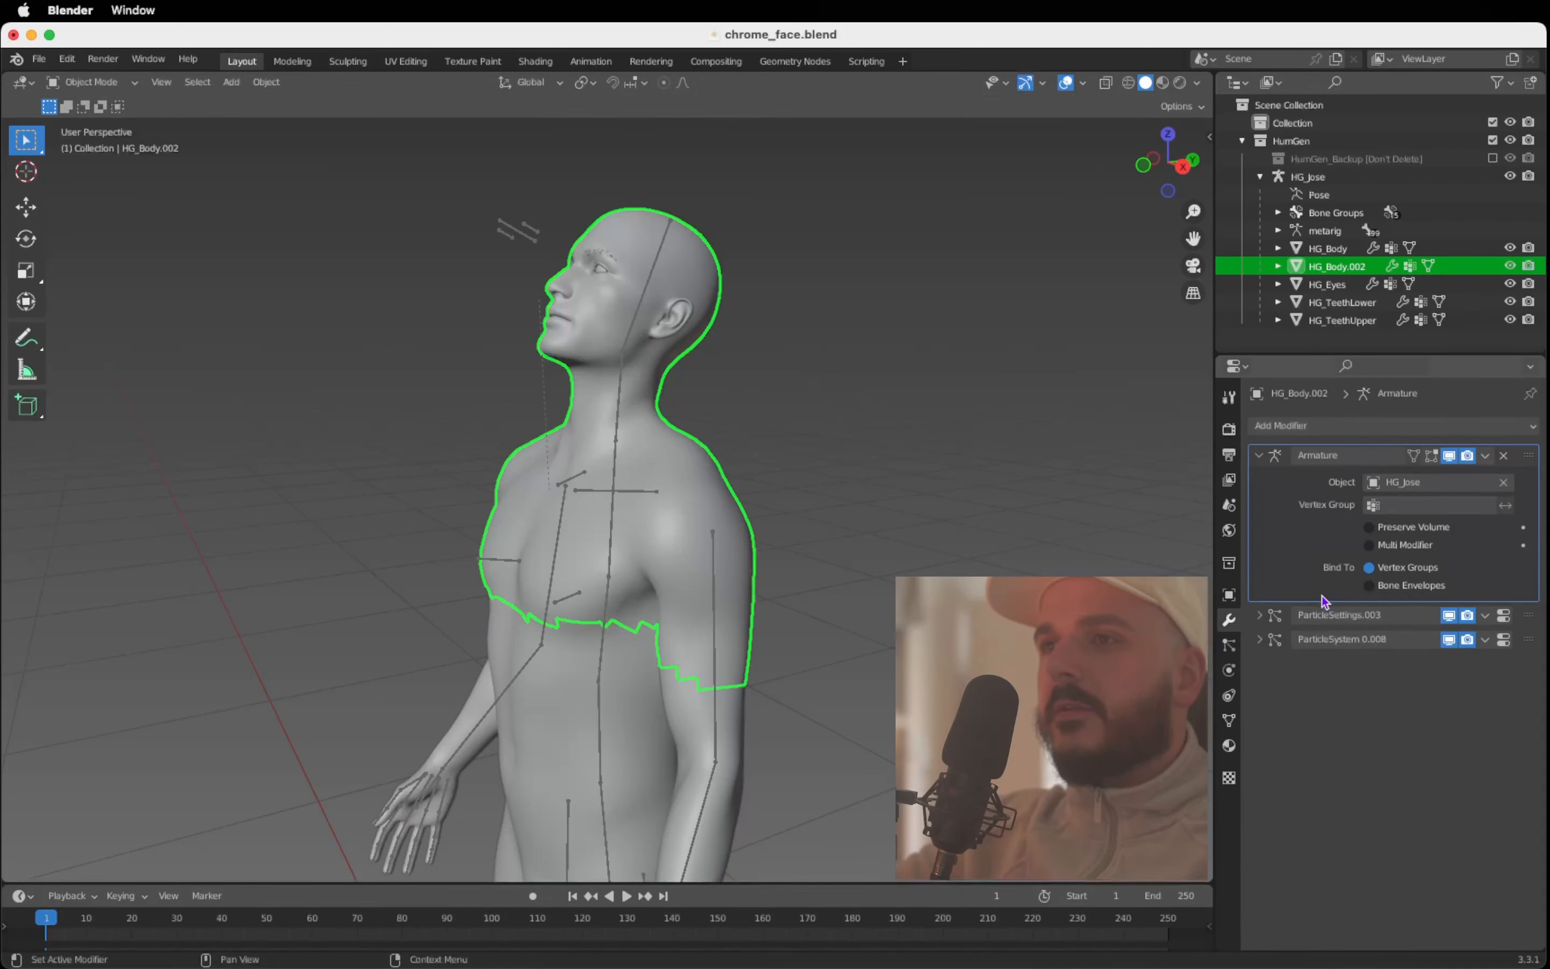
{"action": "left_click", "coordinate": [1522, 616]}
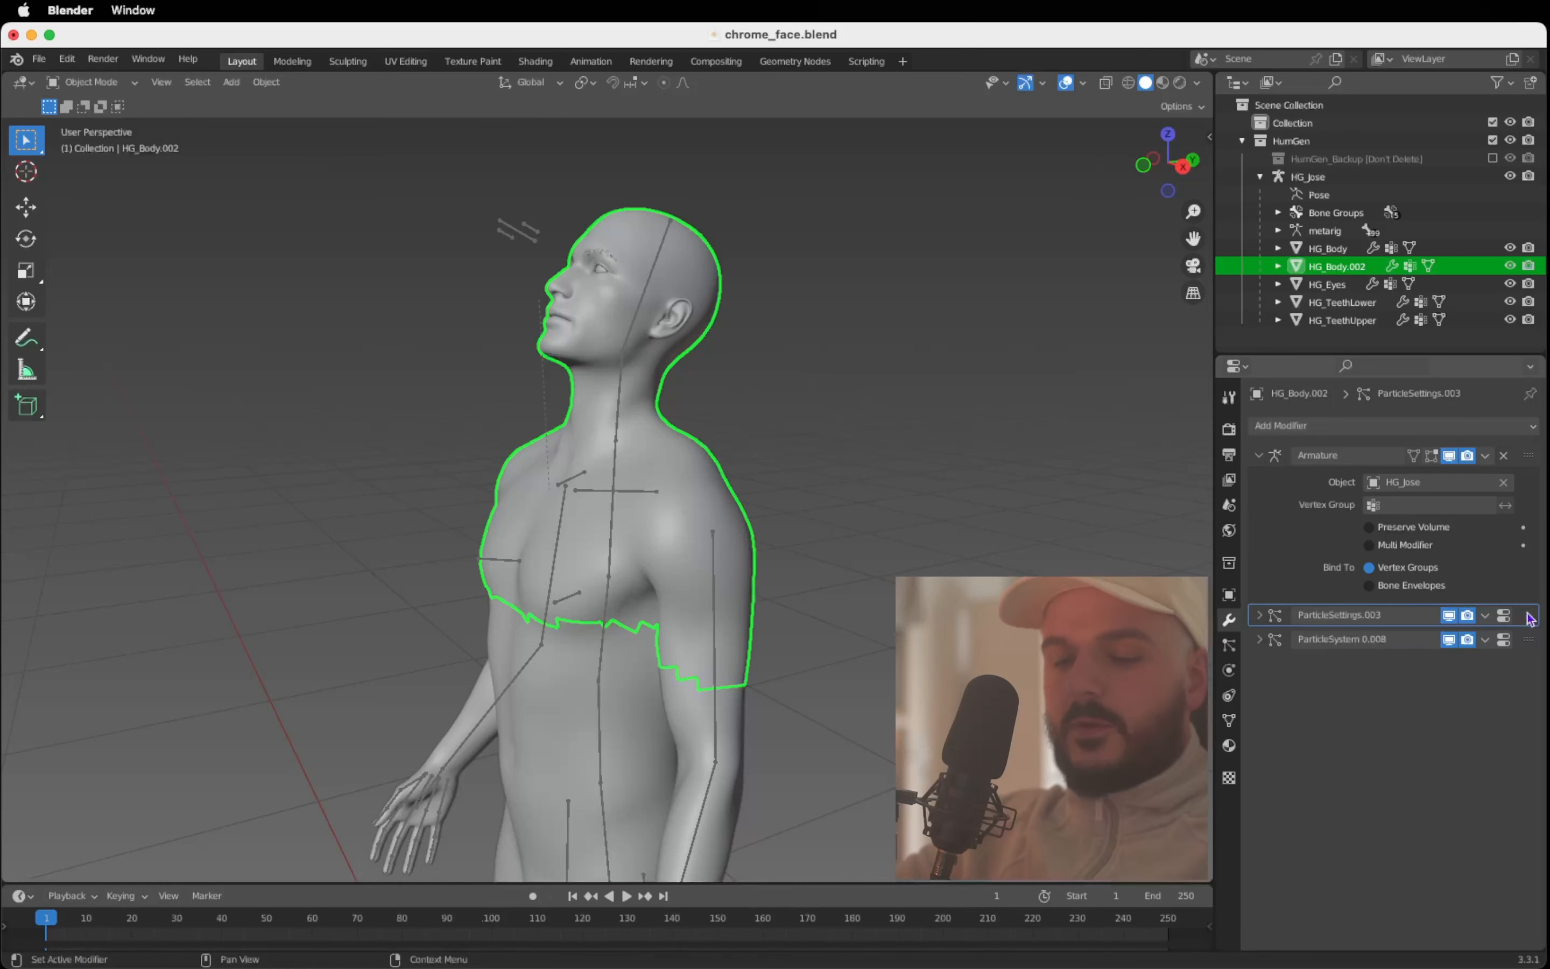
{"action": "key", "text": "ctrl+x"}
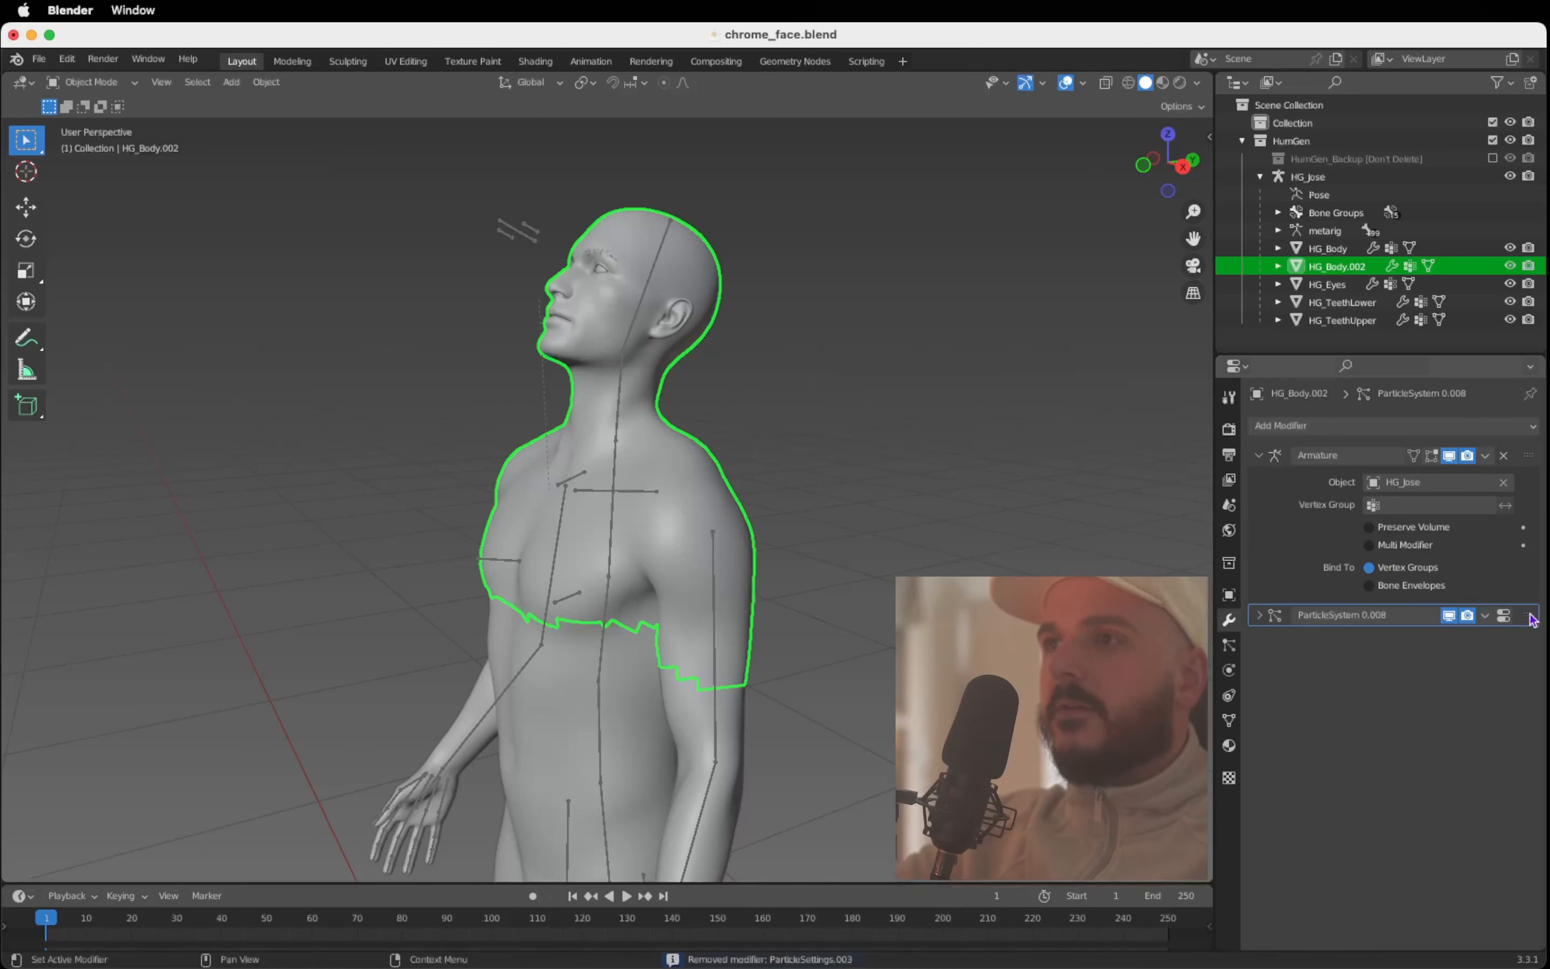
Step: Remove the ParticleSystem 0.008 modifier from HG_Body.002 and delete all four of its material slots
{"action": "key", "text": "ctrl+x"}
{"action": "left_click", "coordinate": [1230, 647]}
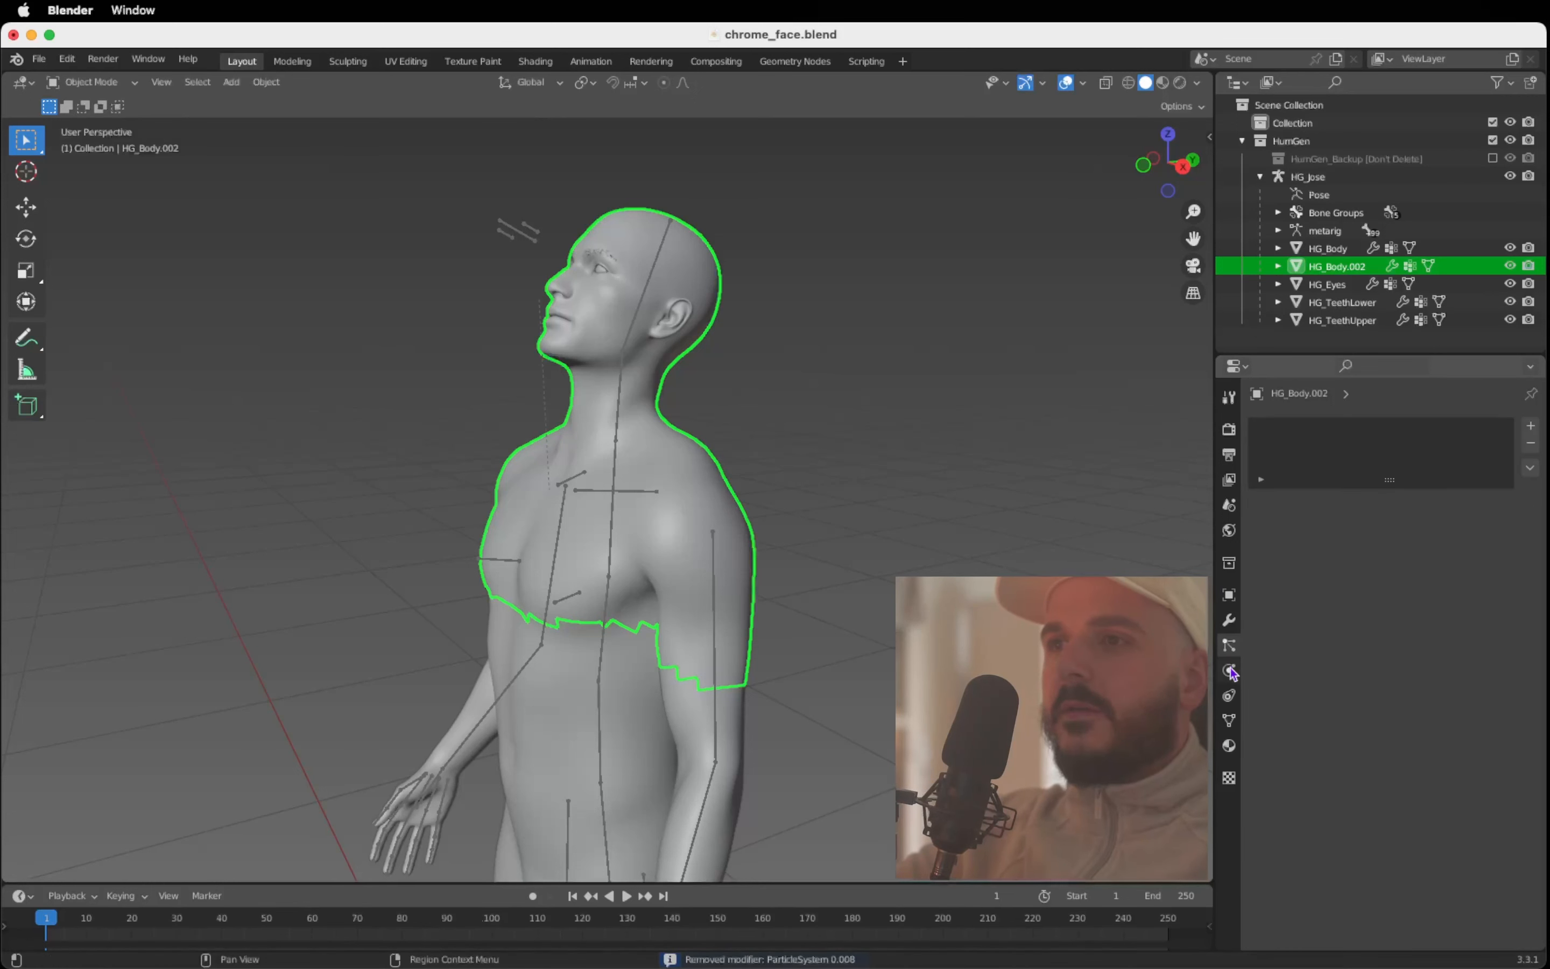
{"action": "left_click", "coordinate": [1229, 746]}
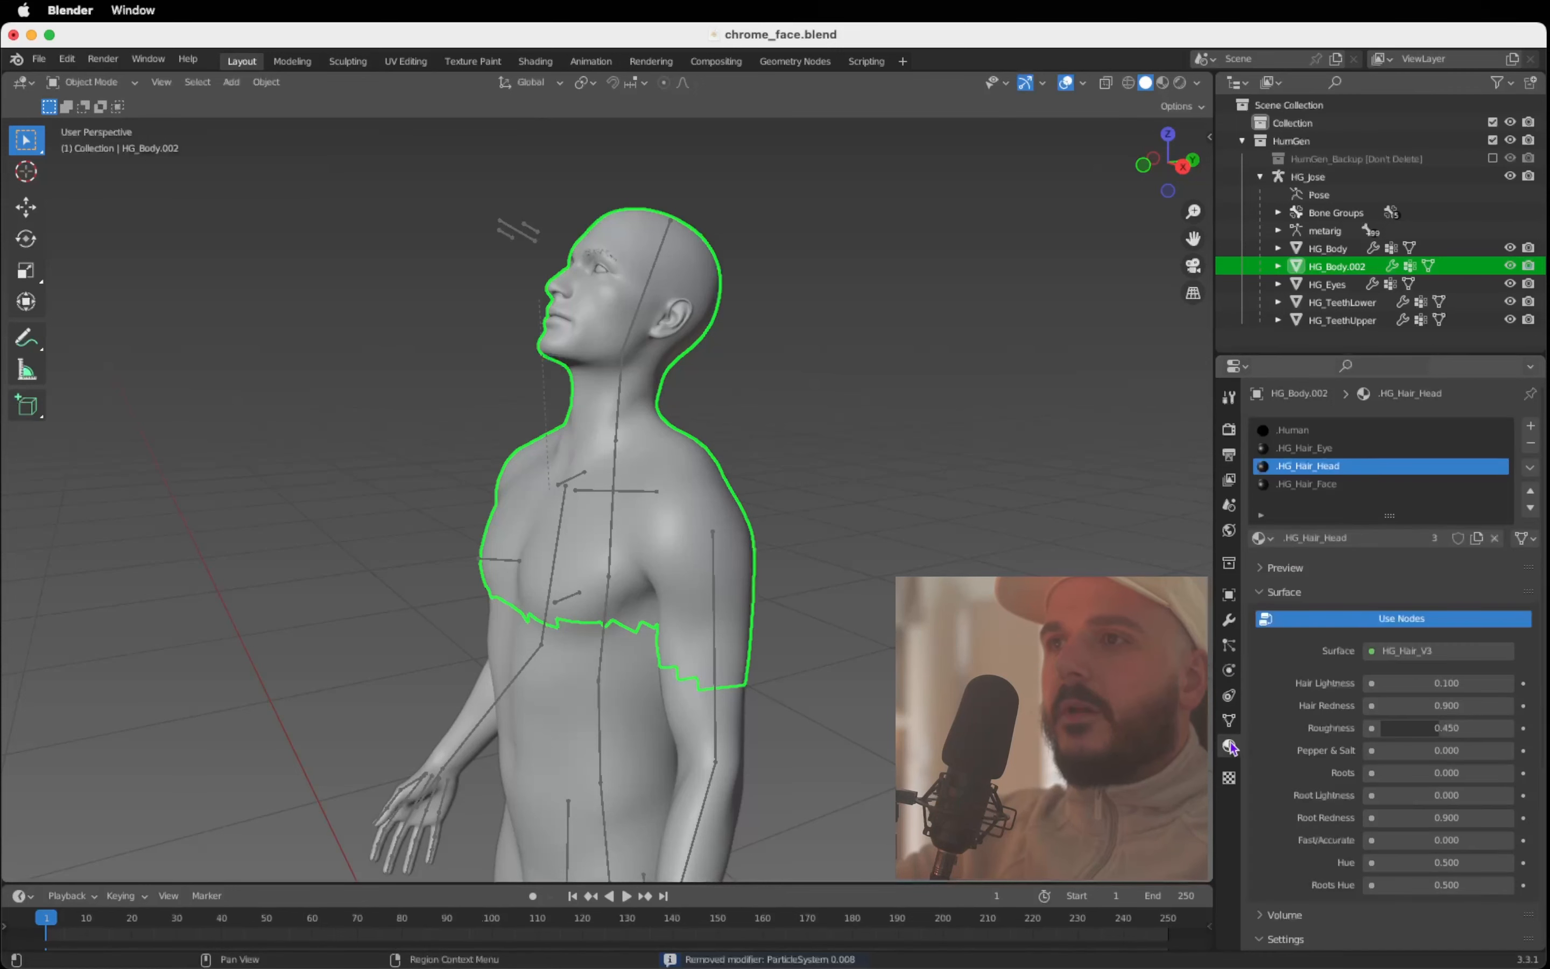
{"action": "left_click", "coordinate": [1530, 444]}
{"action": "left_click", "coordinate": [1530, 444]}
{"action": "left_click", "coordinate": [1529, 444]}
{"action": "left_click", "coordinate": [1529, 444]}
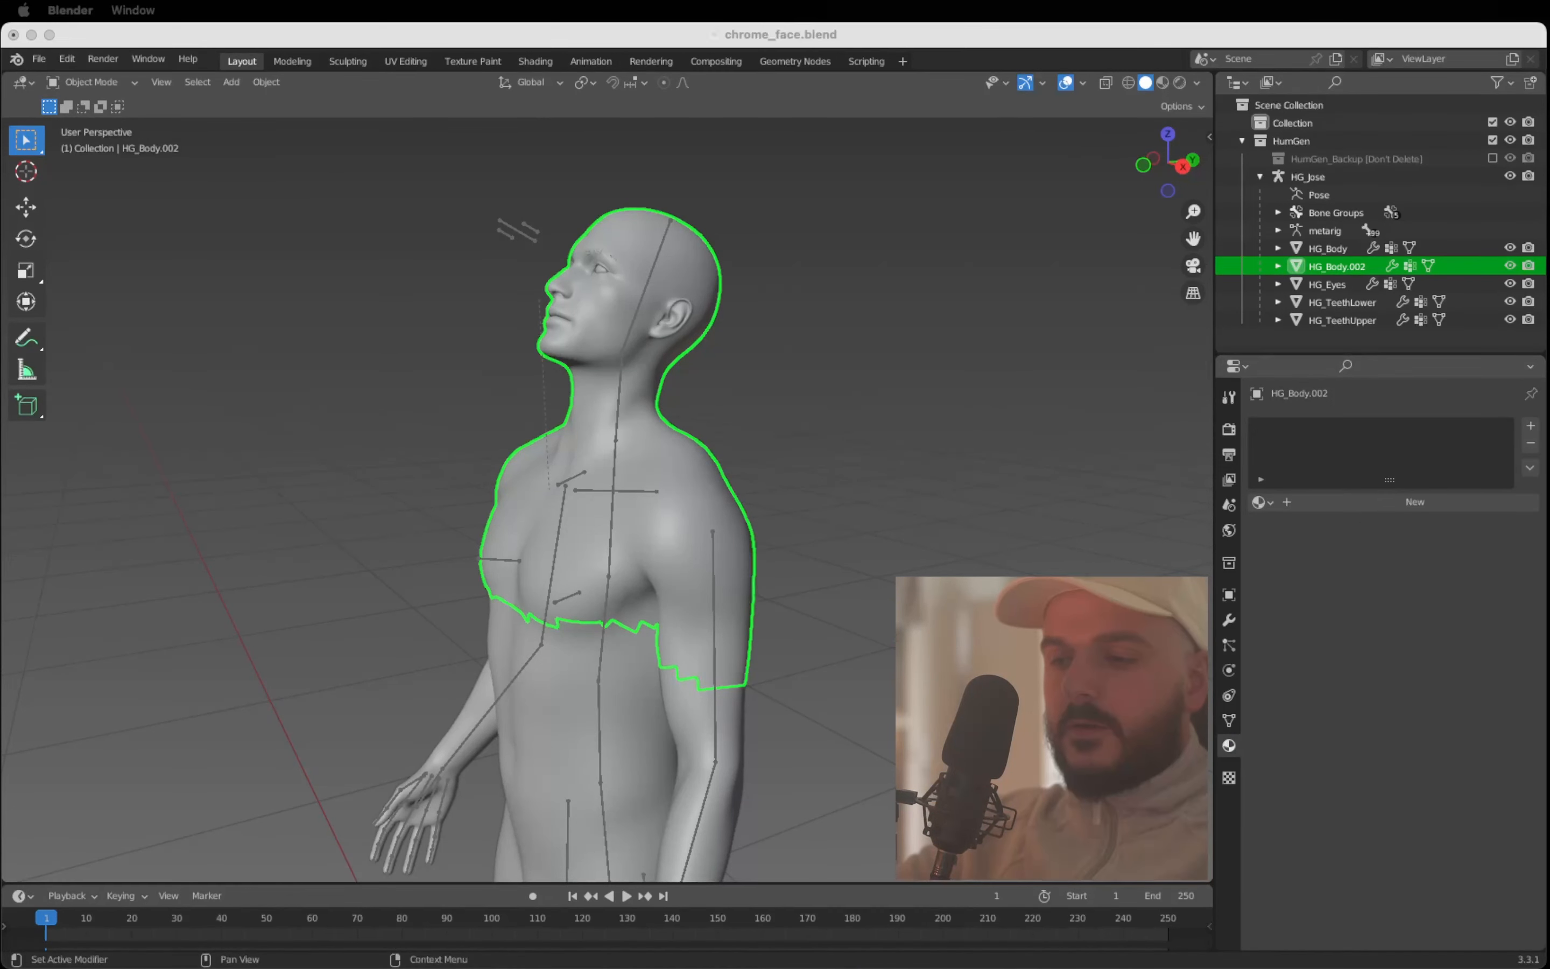
{"action": "left_click", "coordinate": [1349, 682]}
Step: Collapse the bust's Armature modifier settings and add a Wireframe modifier
{"action": "left_click", "coordinate": [1229, 619]}
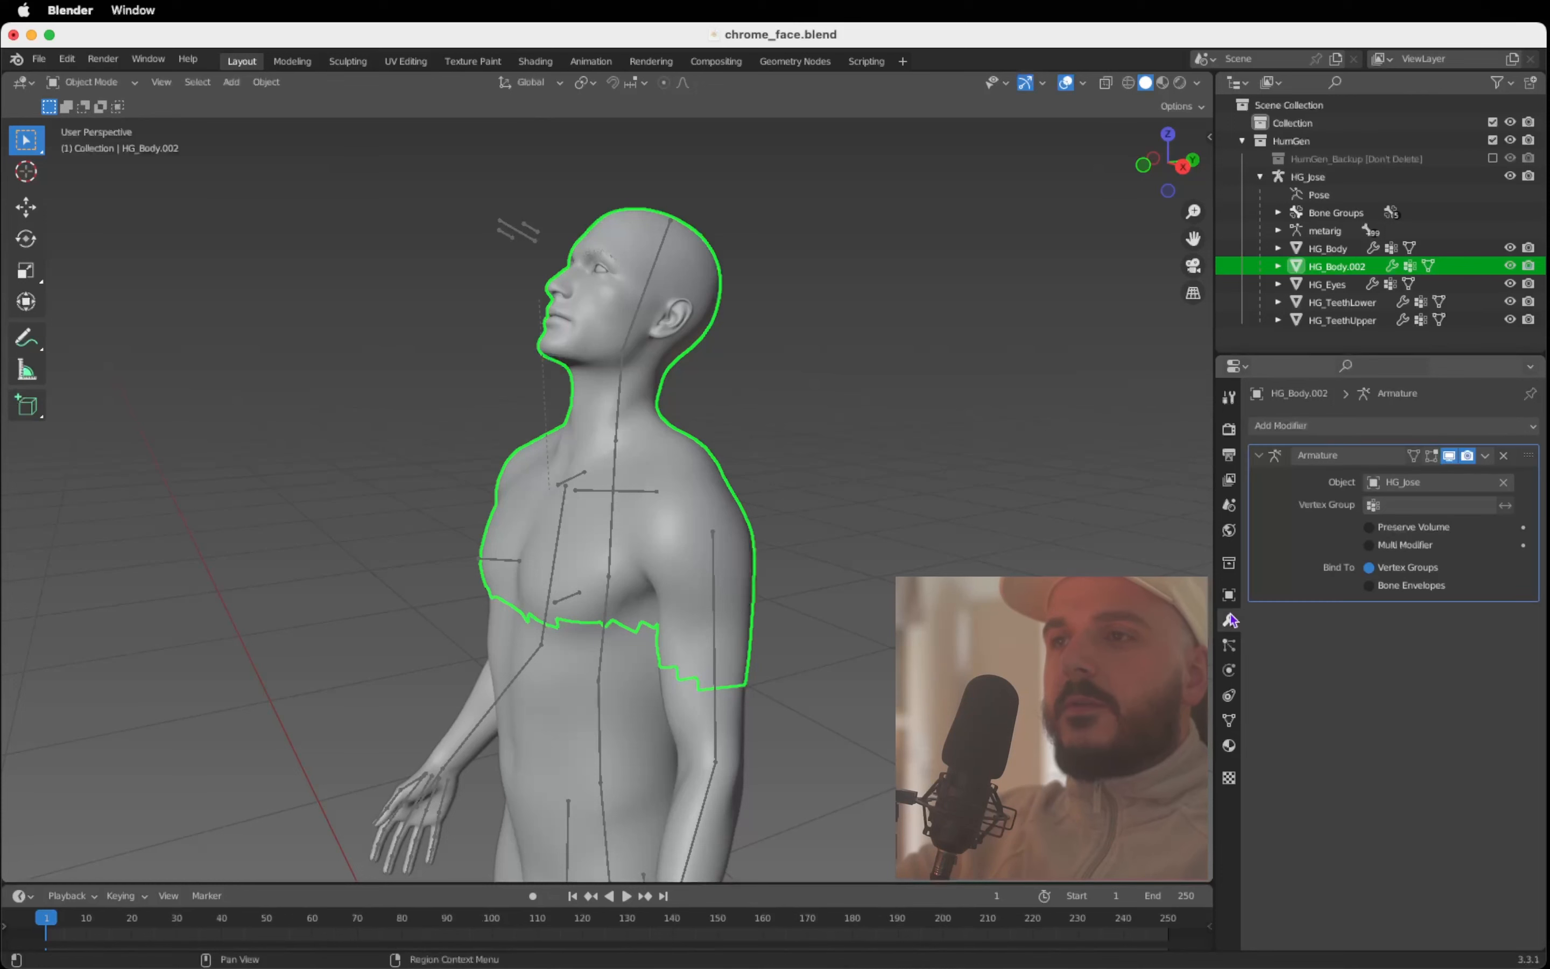
{"action": "left_click", "coordinate": [1260, 454]}
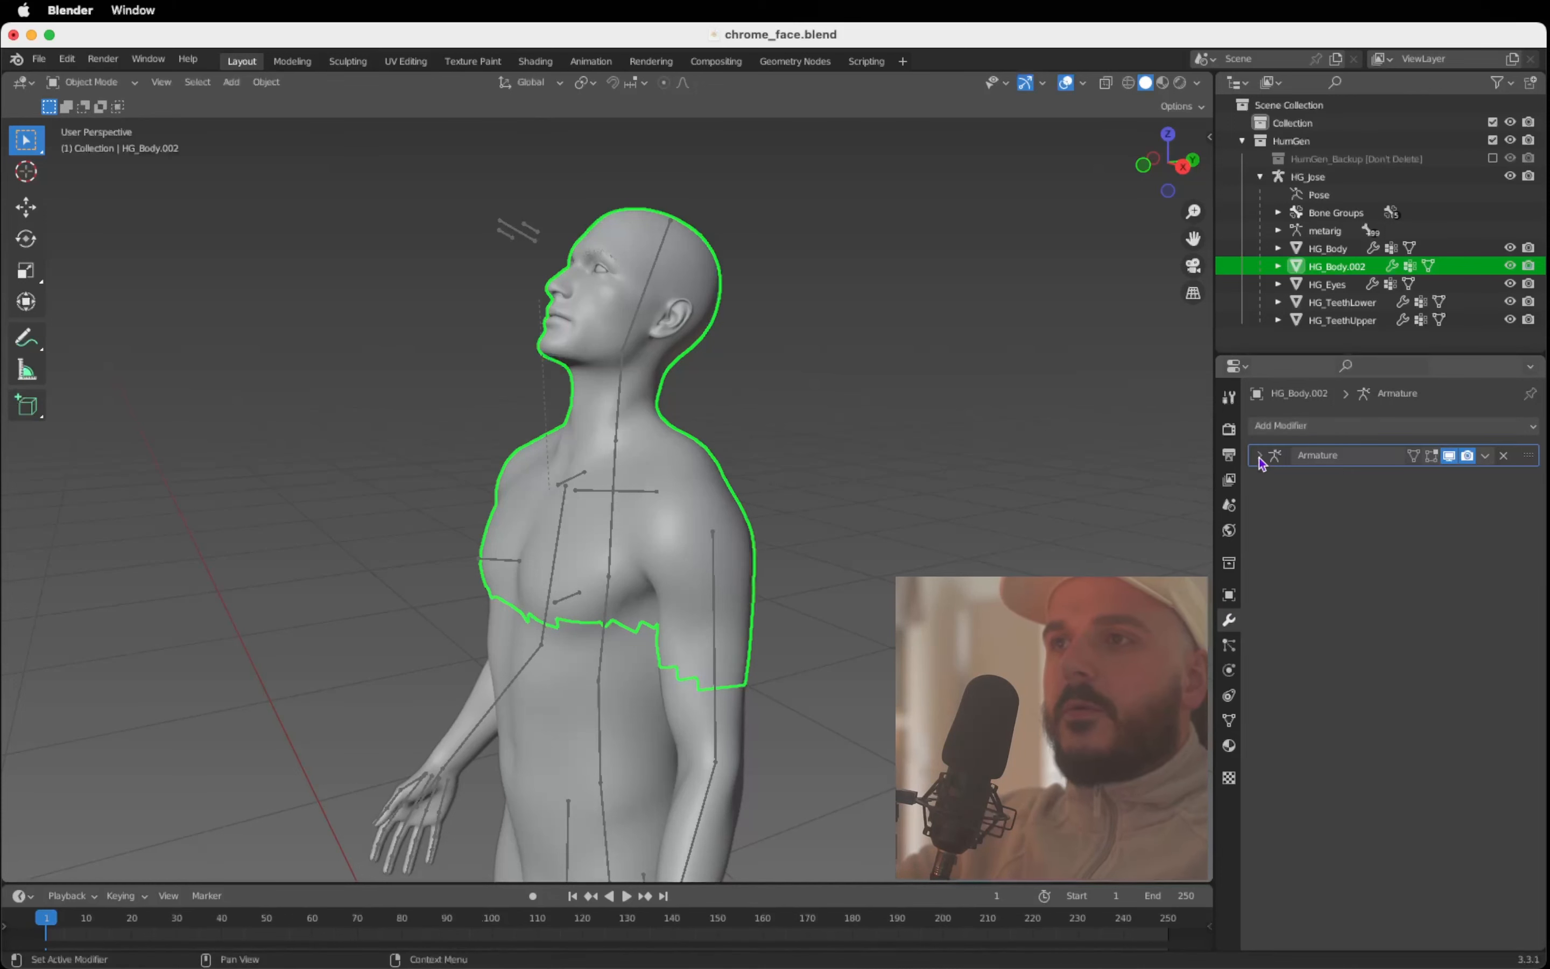
{"action": "left_click", "coordinate": [1317, 427]}
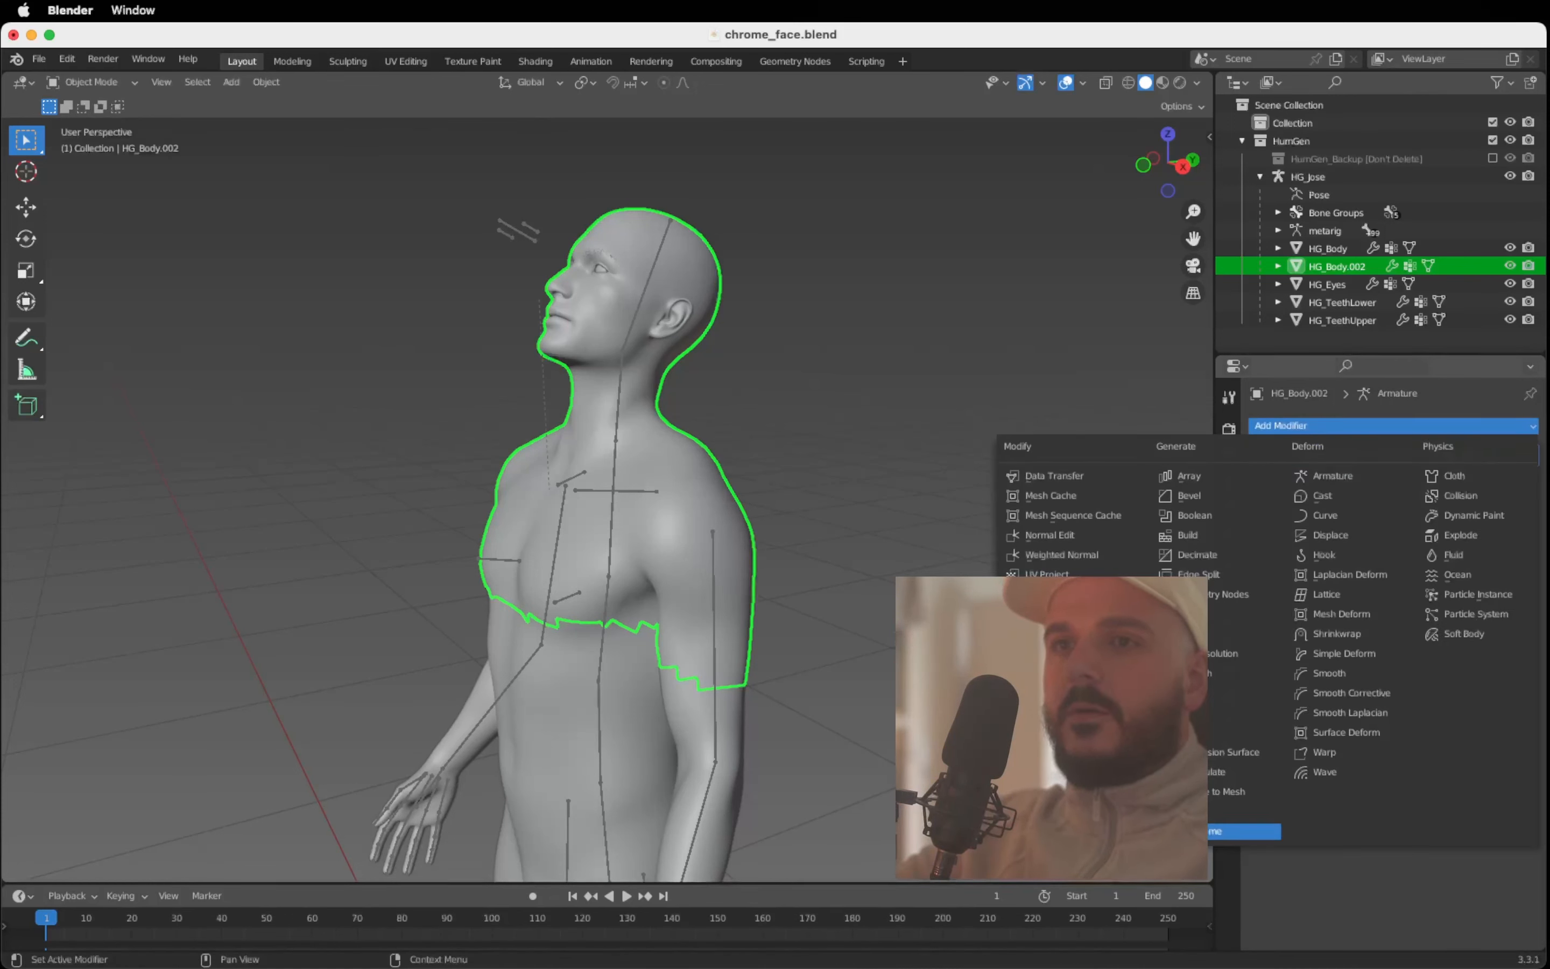
{"action": "left_click", "coordinate": [1239, 830]}
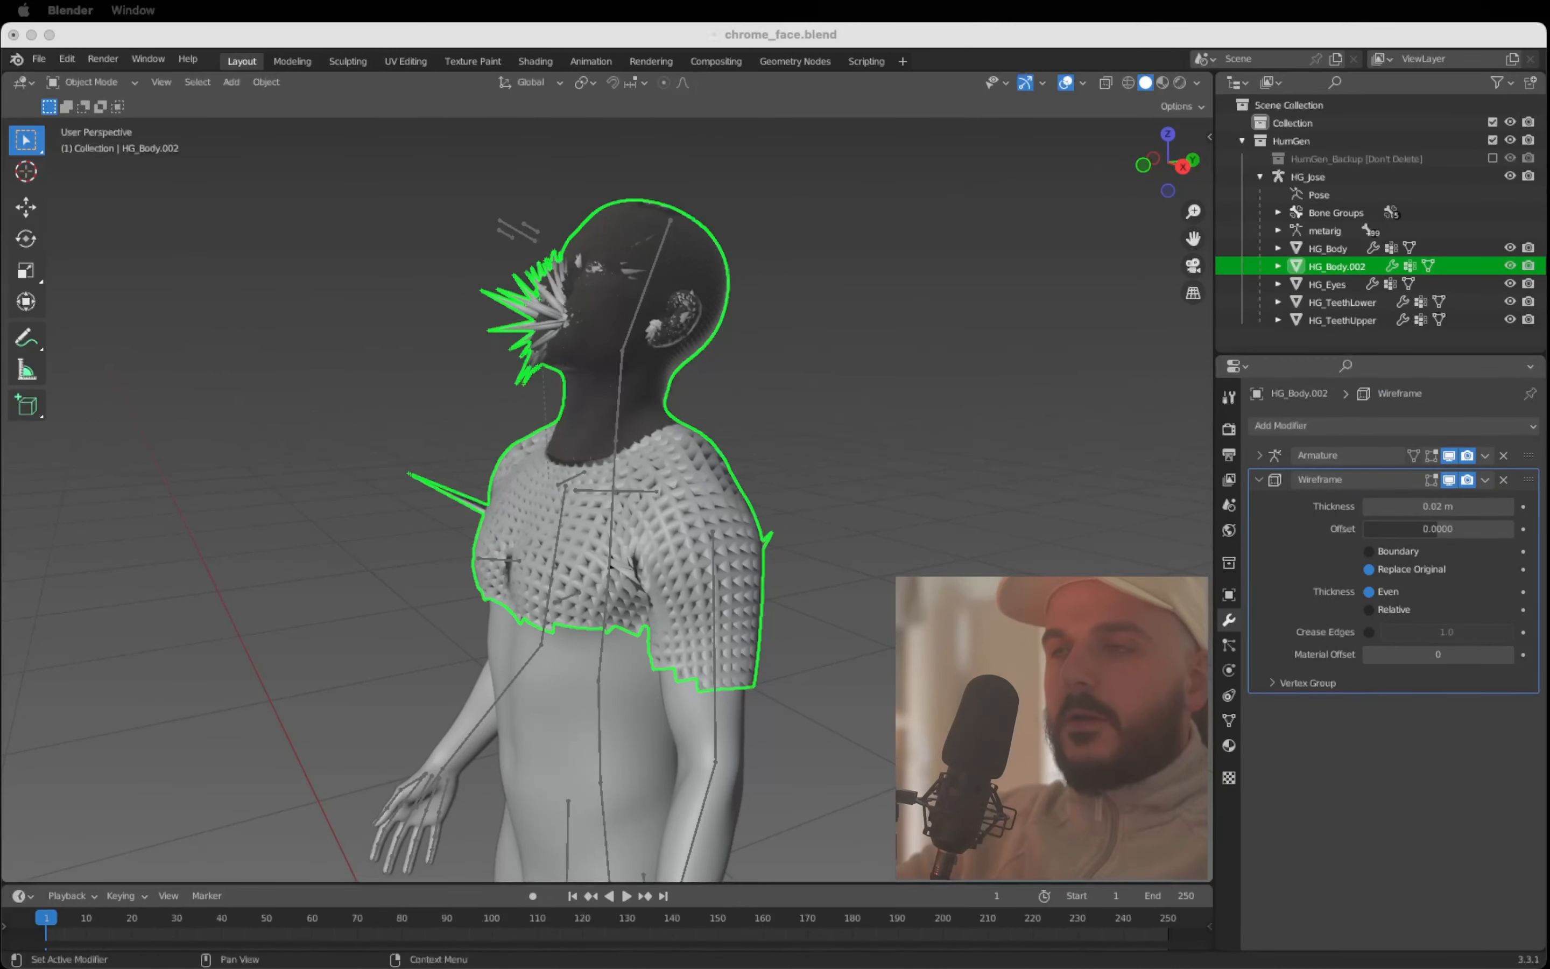
Step: Set the Wireframe modifier's thickness to 0.2 m and its offset to -1
{"action": "double_click", "coordinate": [1439, 505]}
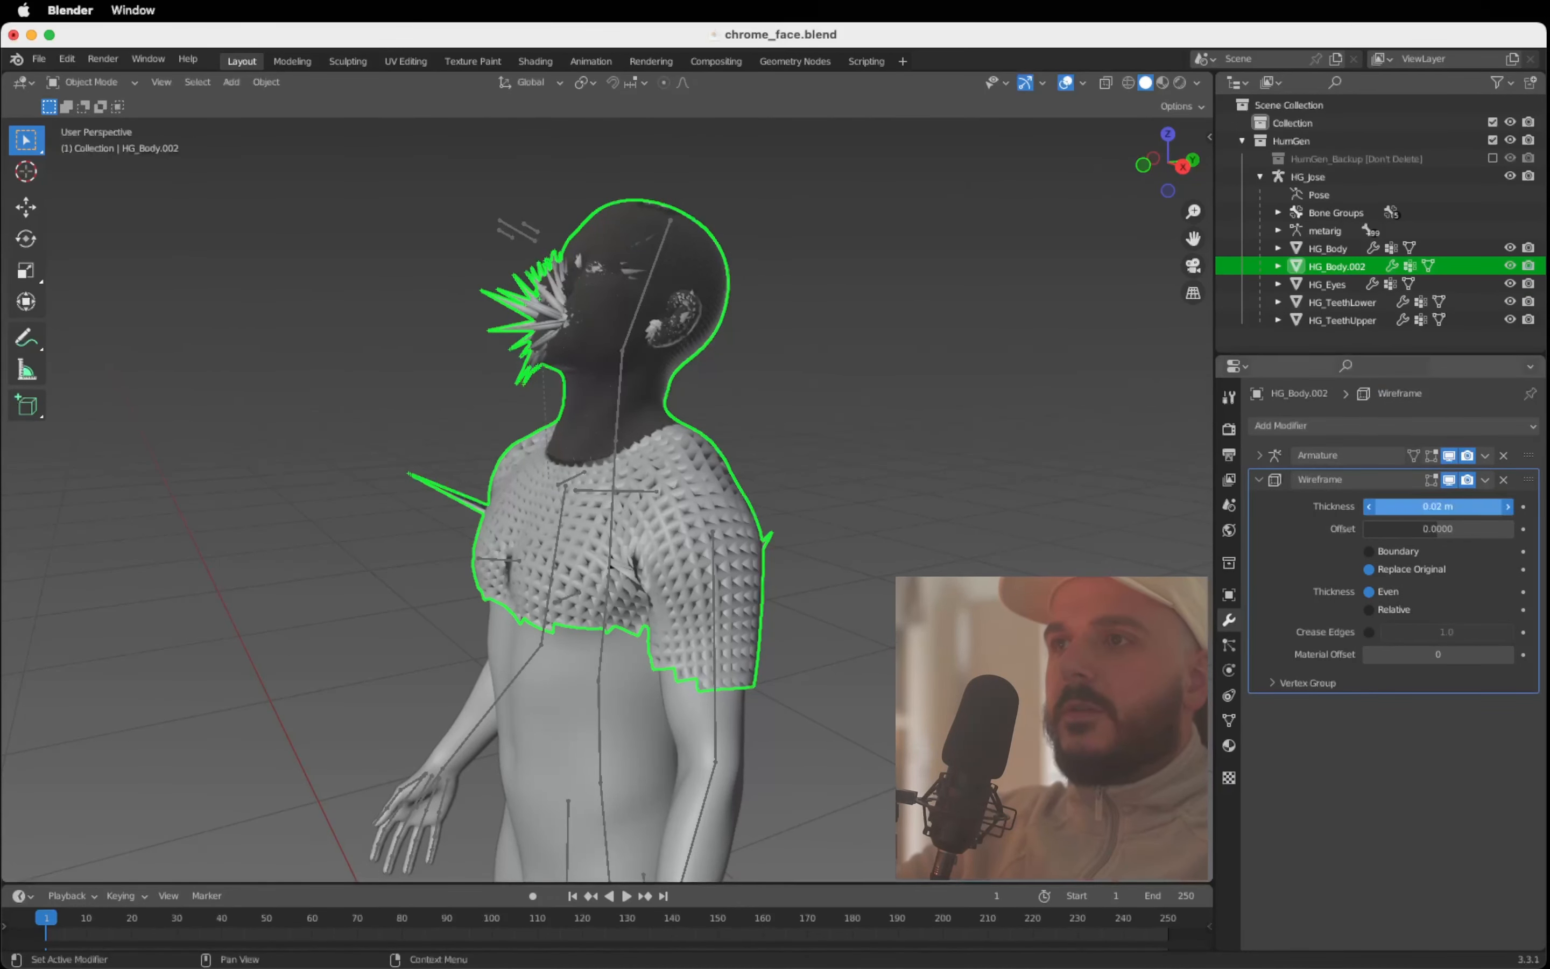
{"action": "type", "text": ".2"}
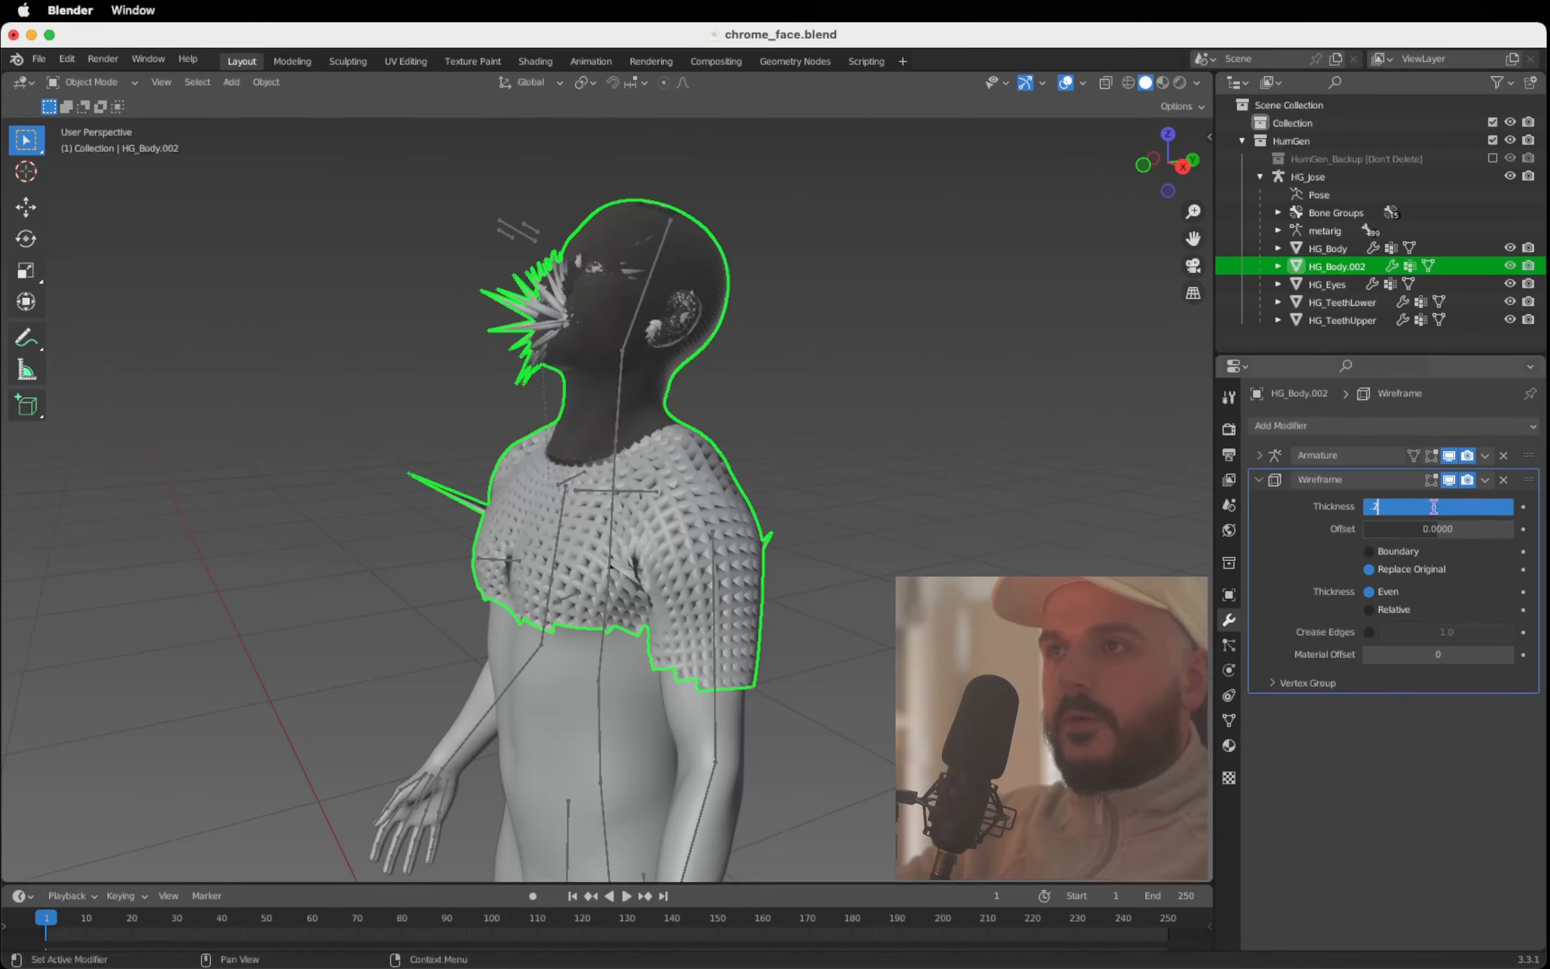
{"action": "key", "text": "Return"}
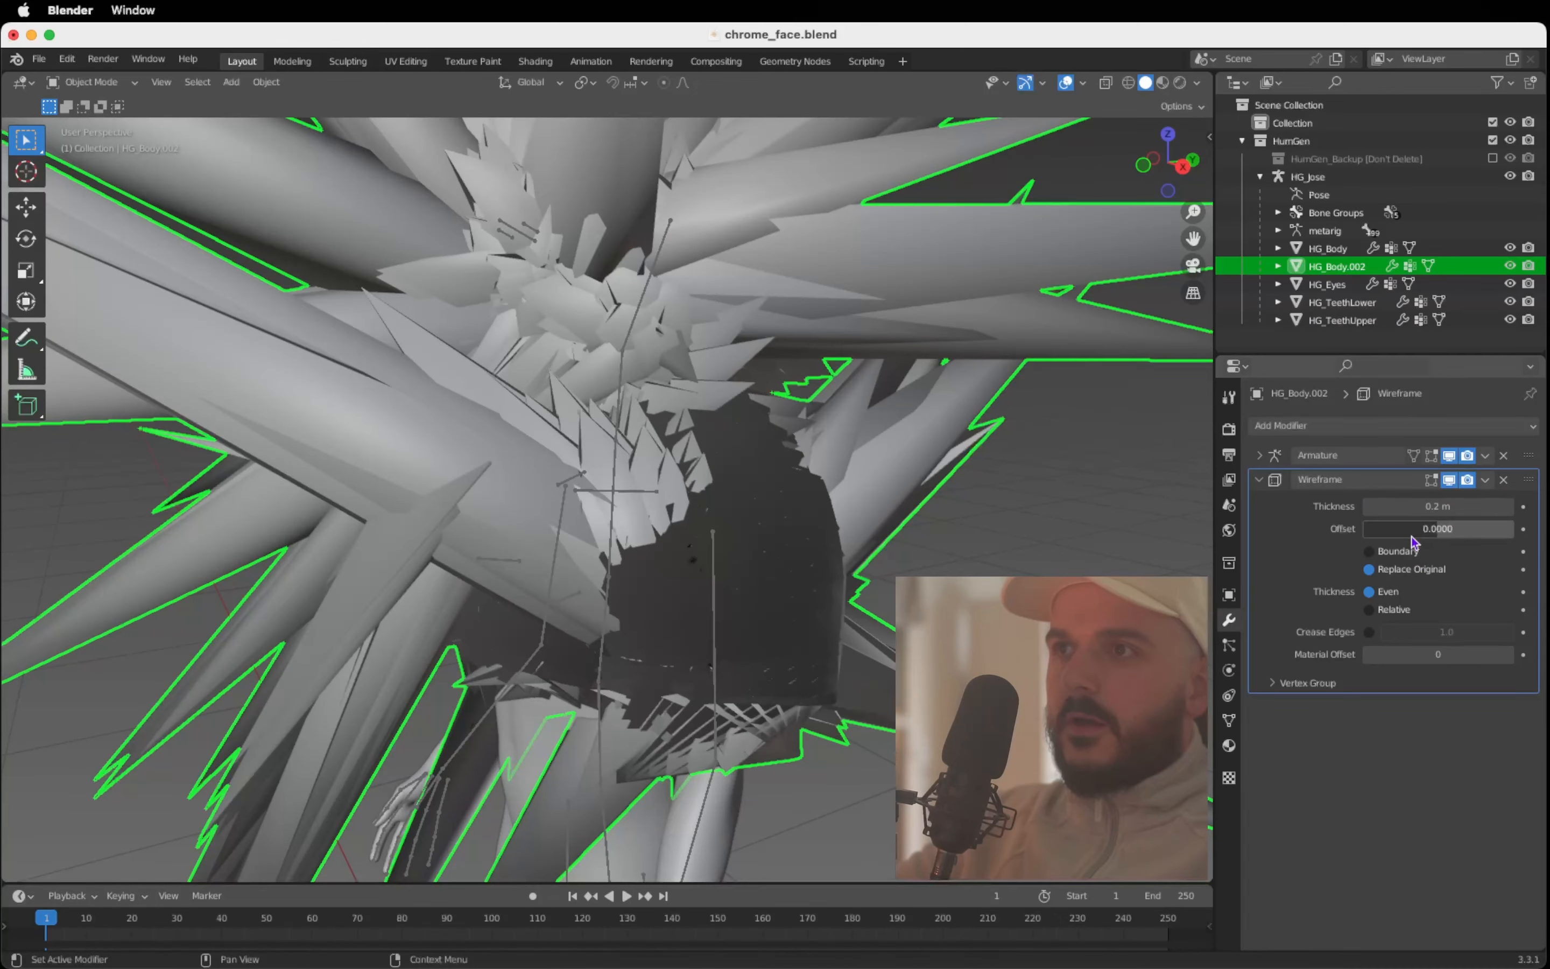
{"action": "double_click", "coordinate": [1410, 529]}
{"action": "type", "text": "-1"}
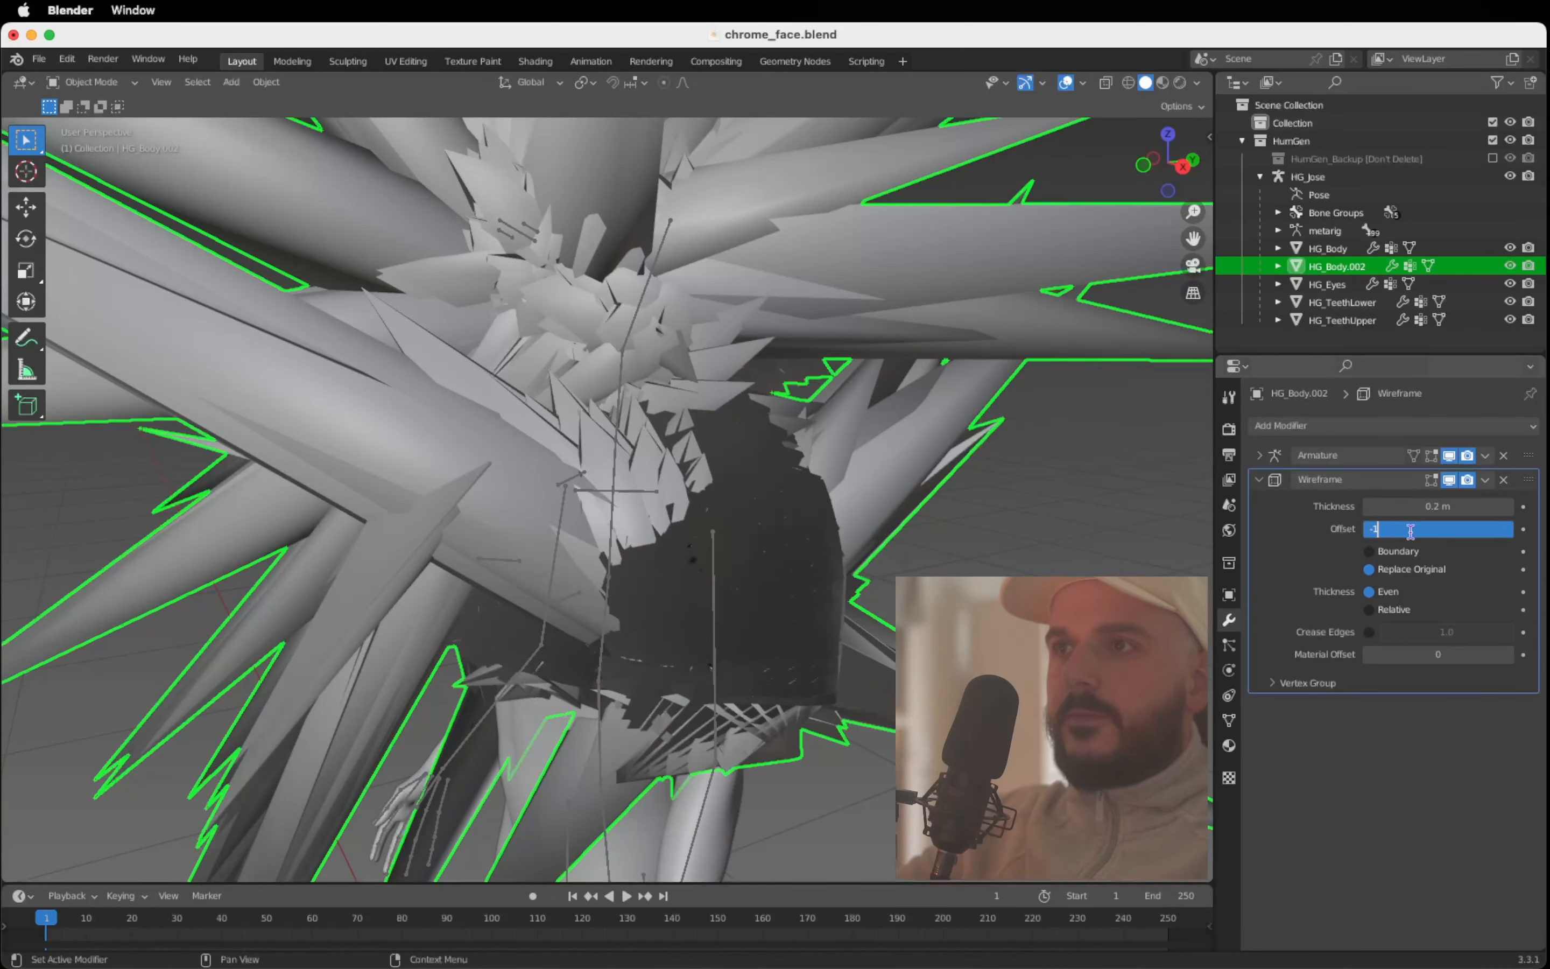
{"action": "key", "text": "Return"}
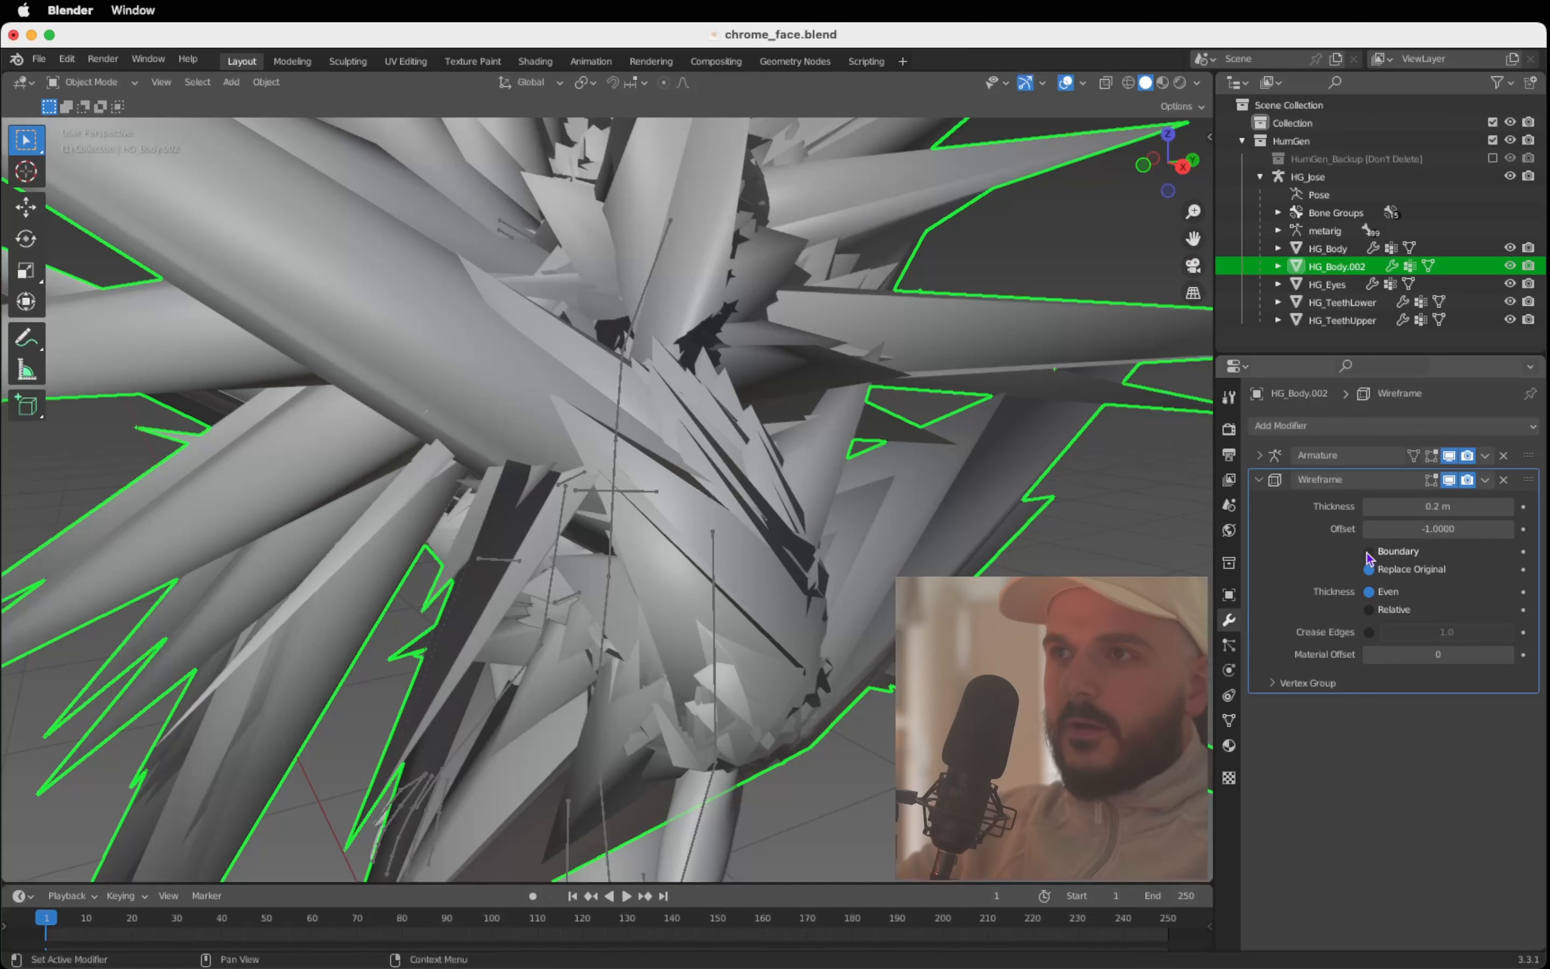
Step: Enable Boundary on the Wireframe modifier and switch its thickness option from Even to Relative
{"action": "left_click", "coordinate": [1369, 552]}
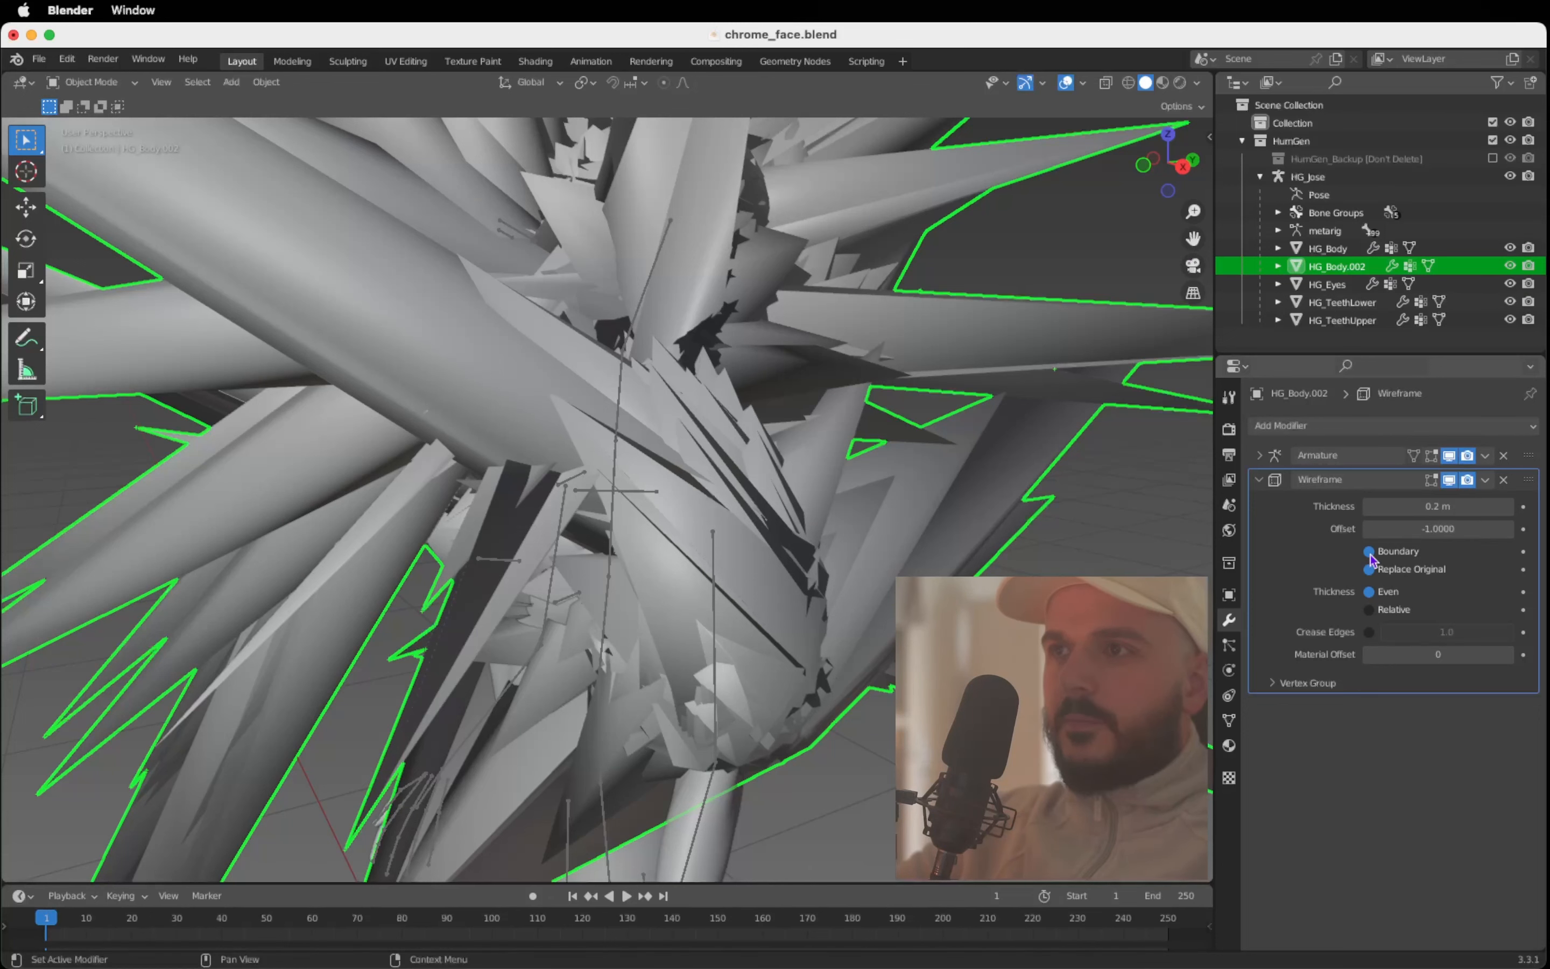
{"action": "left_click", "coordinate": [1369, 593]}
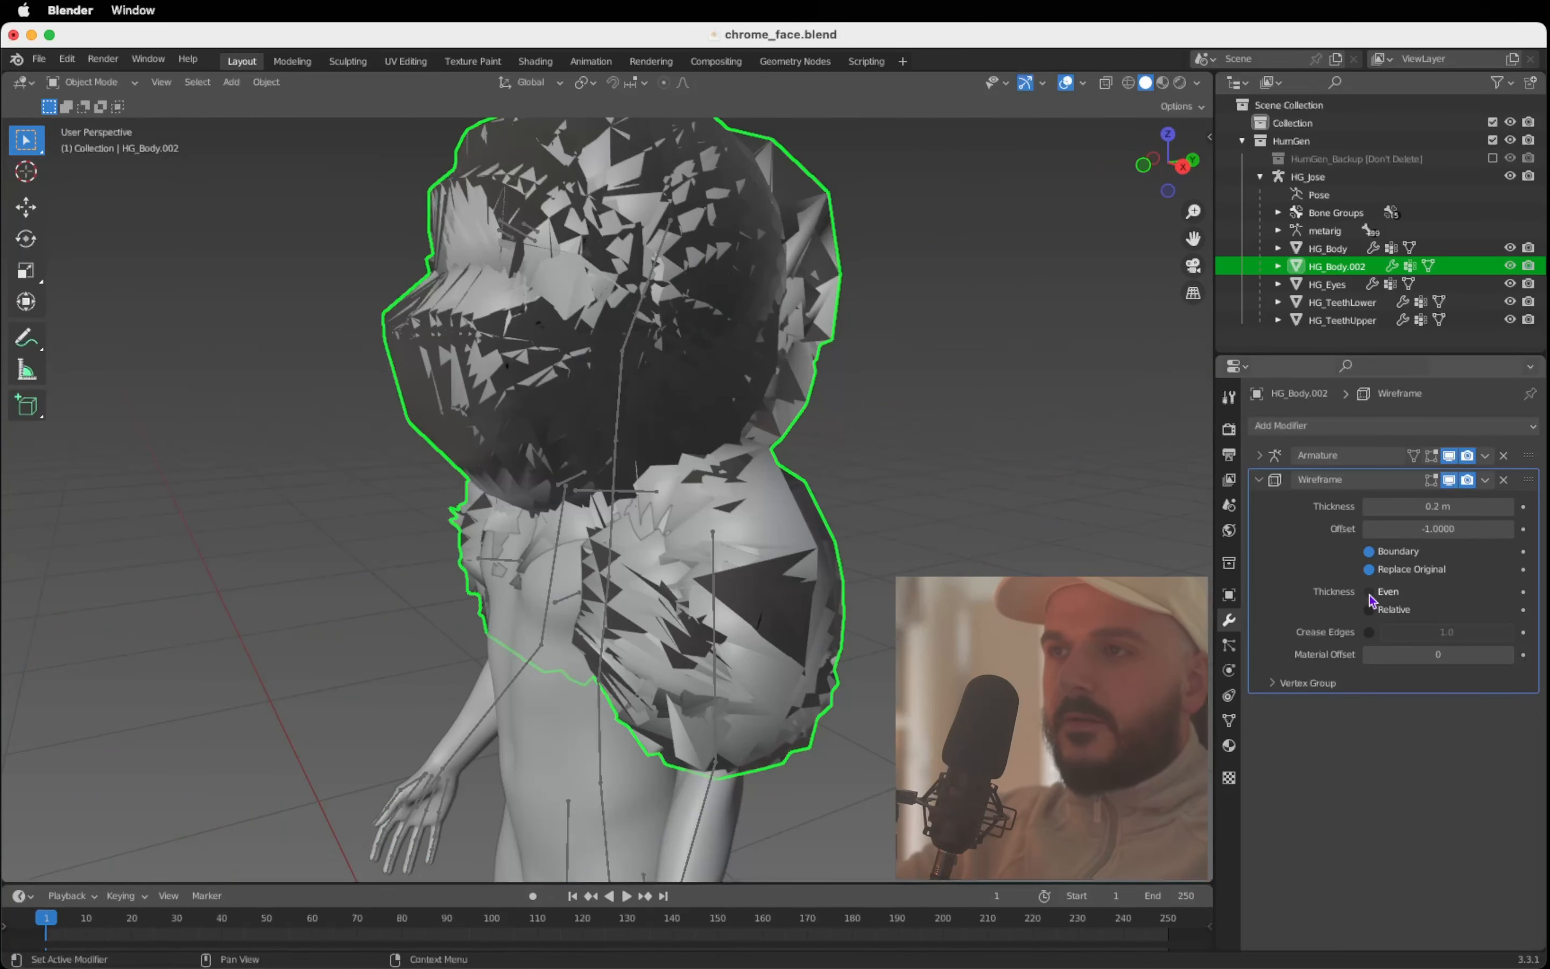
{"action": "left_click", "coordinate": [1369, 610]}
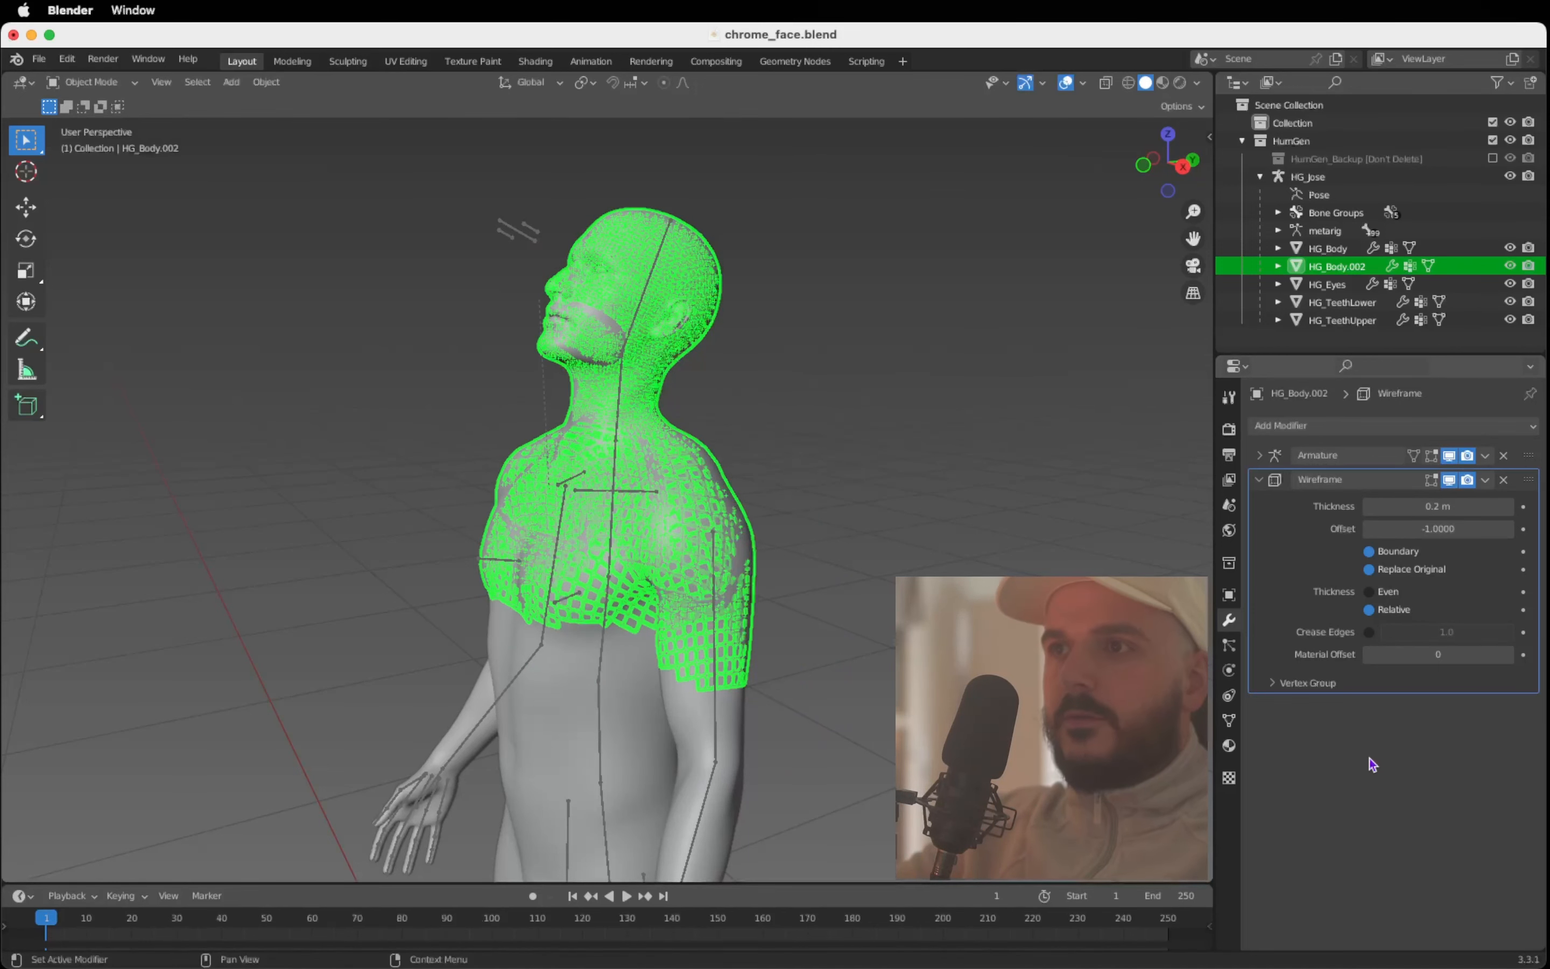
Step: Enlarge the timeline area and add a Geometry Nodes modifier to the bust after the Wireframe modifier
{"action": "left_click", "coordinate": [937, 889]}
{"action": "left_click_drag", "start_coordinate": [936, 884], "coordinate": [936, 695]}
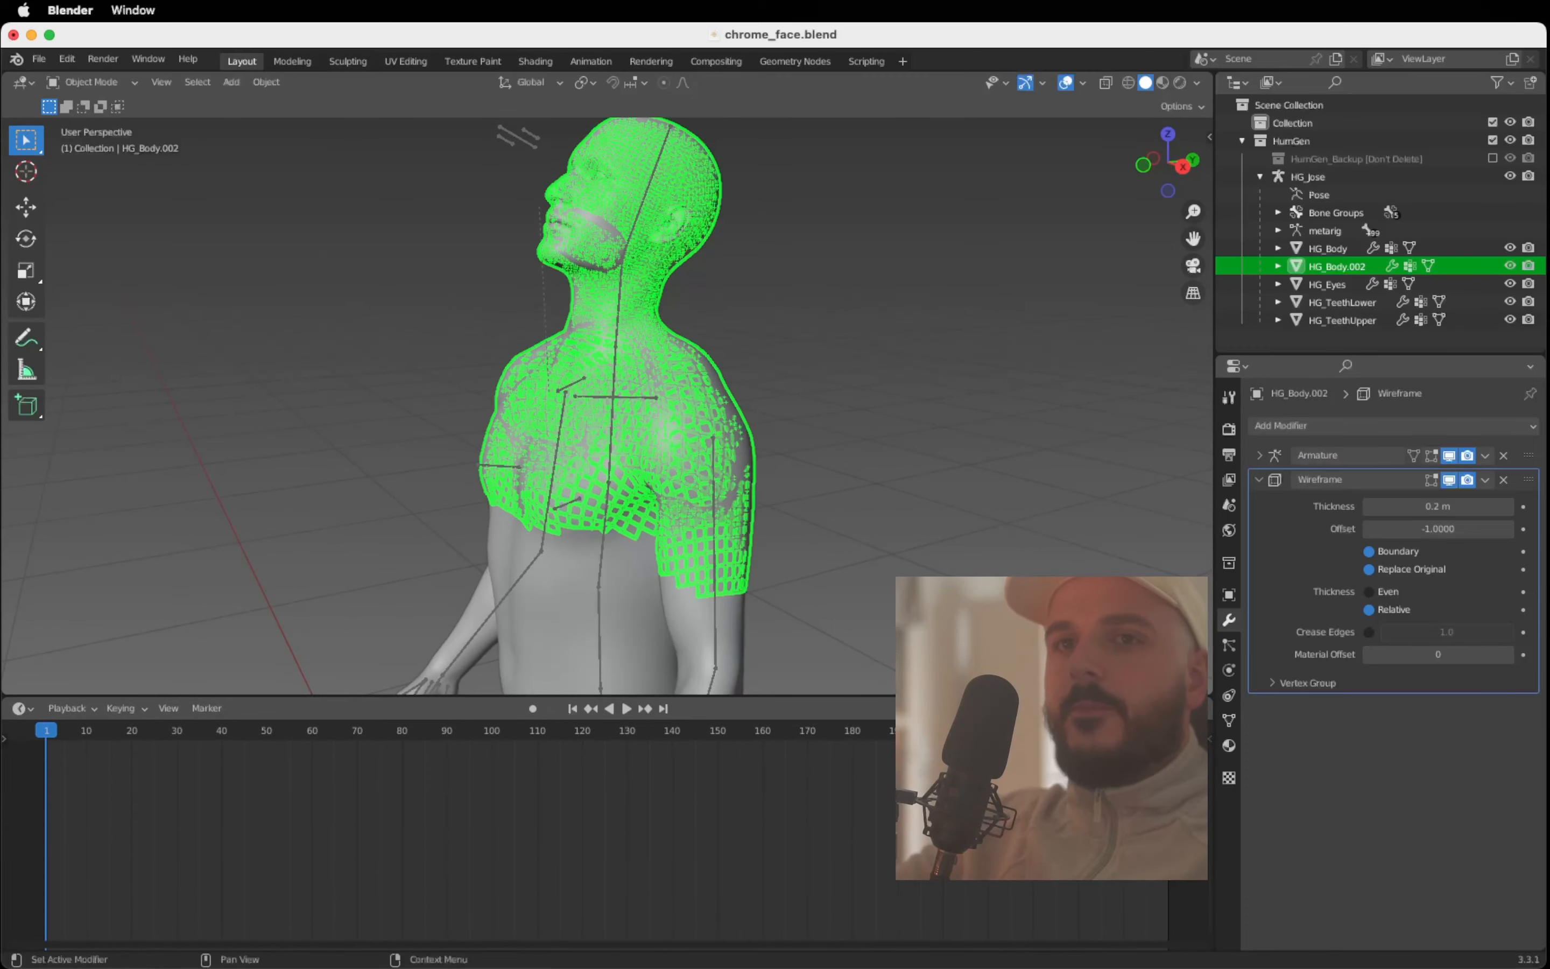
{"action": "left_click", "coordinate": [1330, 427]}
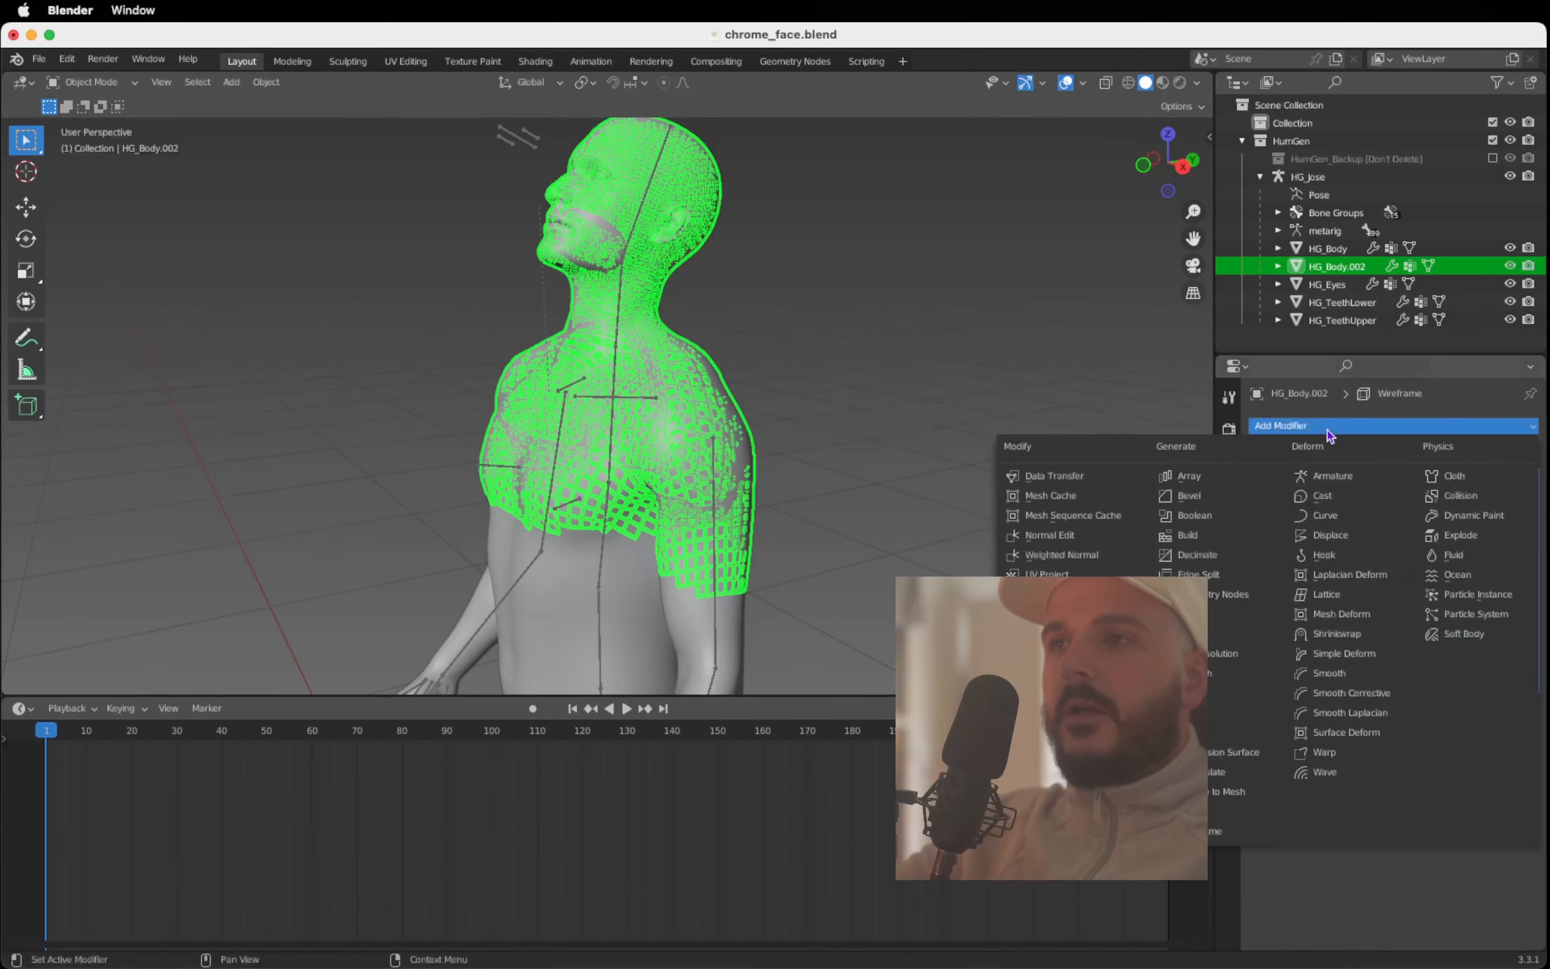
{"action": "left_click", "coordinate": [1241, 610]}
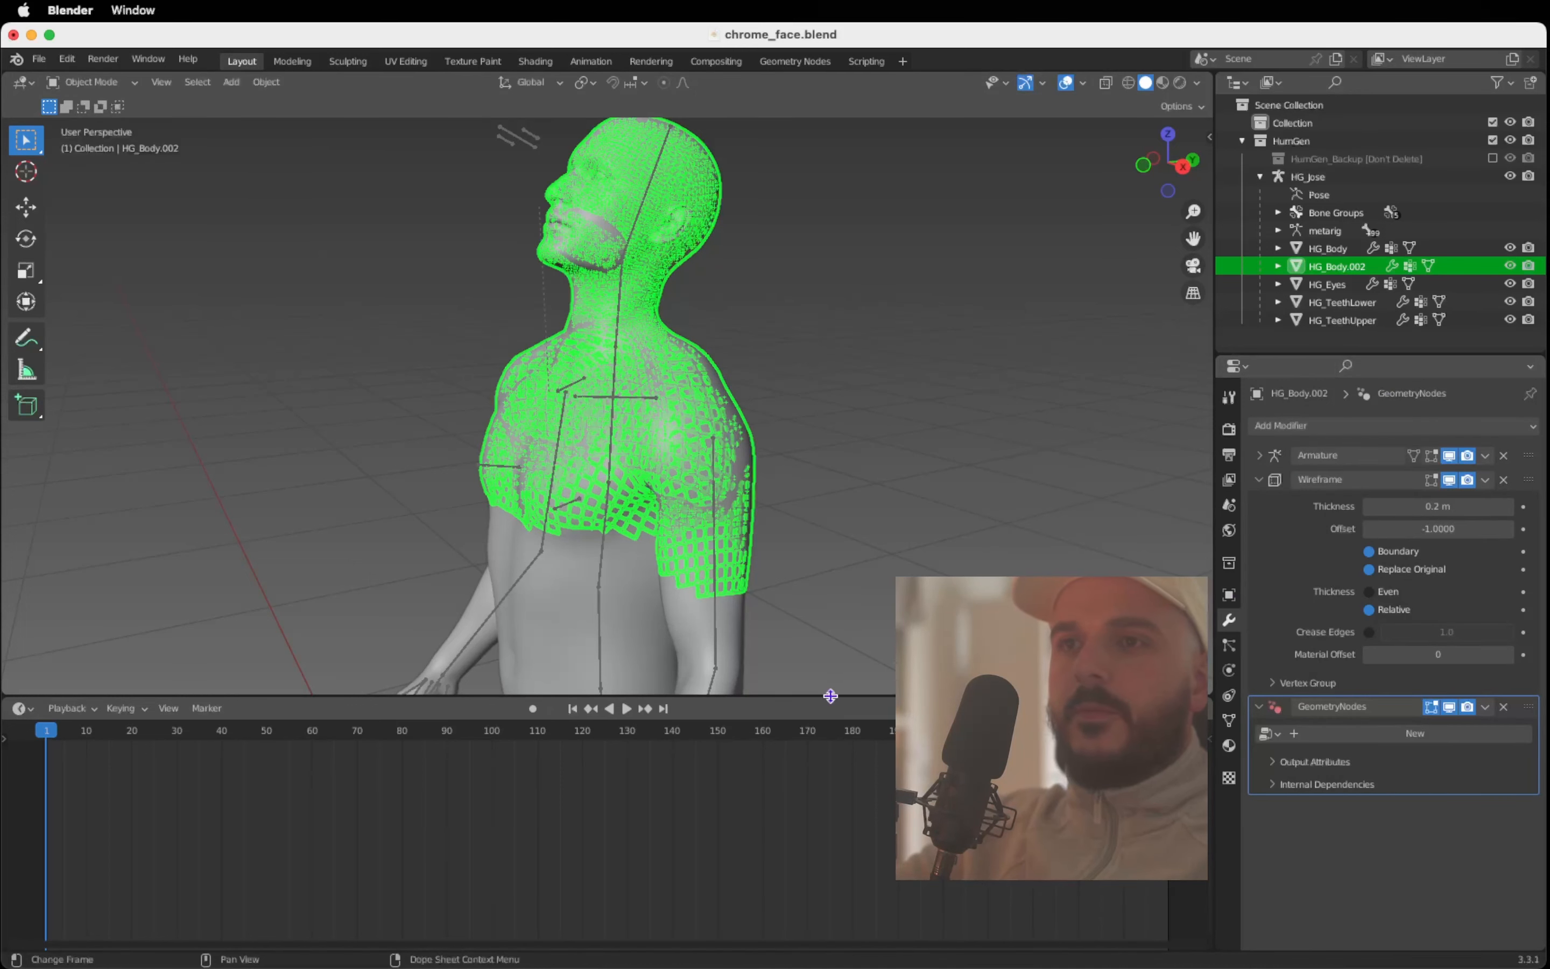
Step: Change the enlarged timeline area to a Geometry Node Editor and create a new node tree for the modifier
{"action": "left_click_drag", "start_coordinate": [830, 696], "coordinate": [602, 650]}
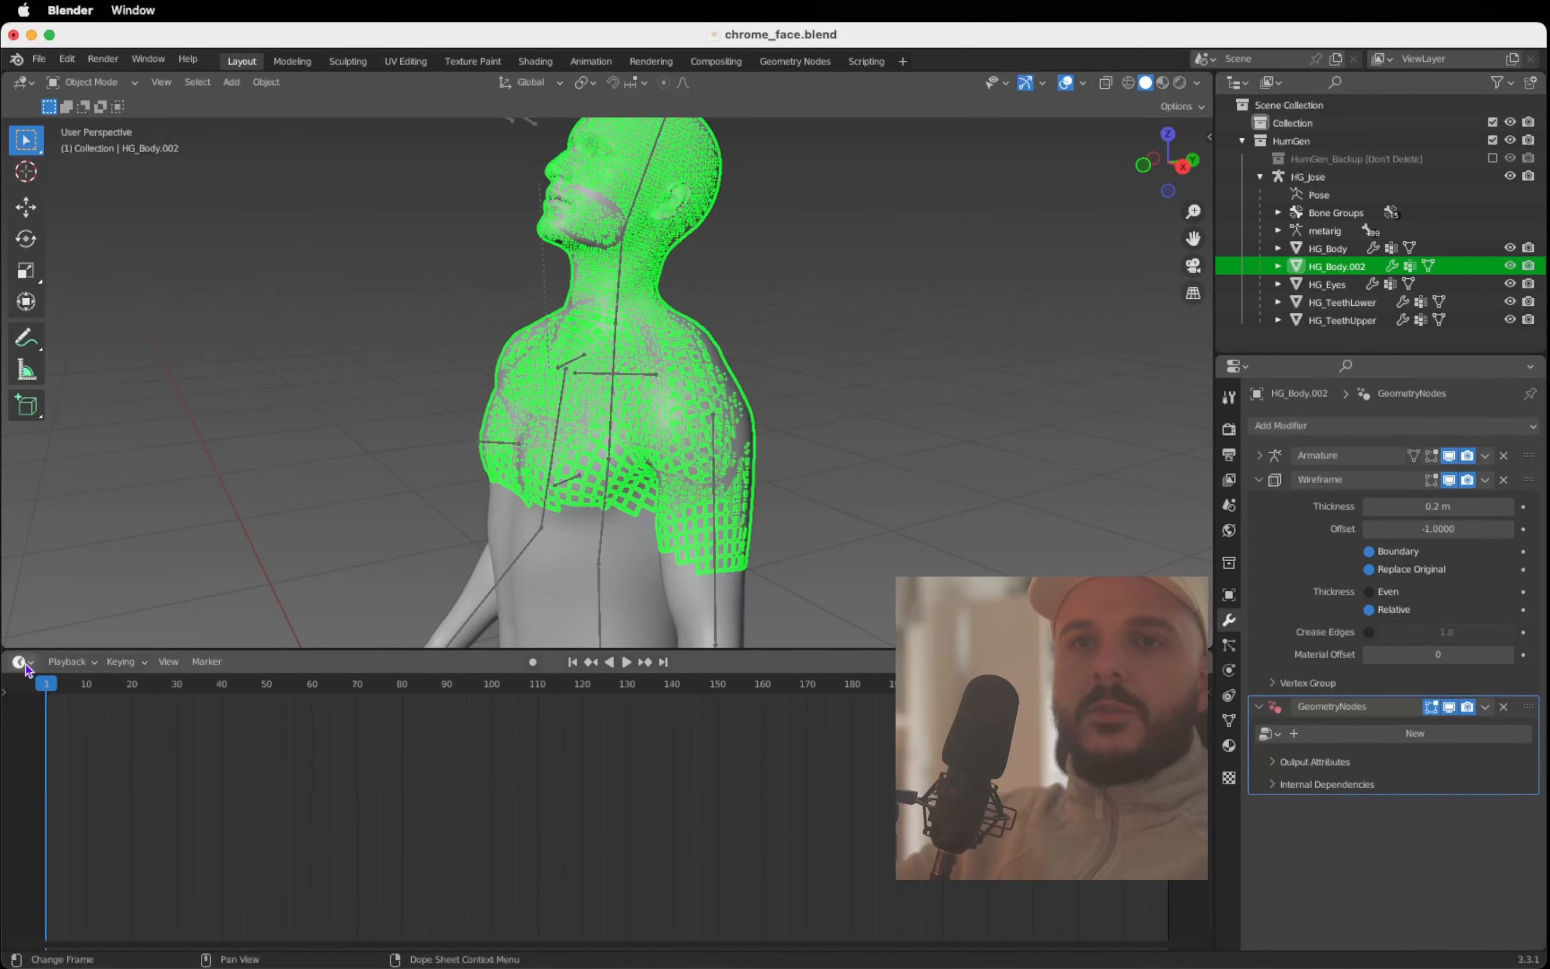
{"action": "left_click", "coordinate": [26, 667]}
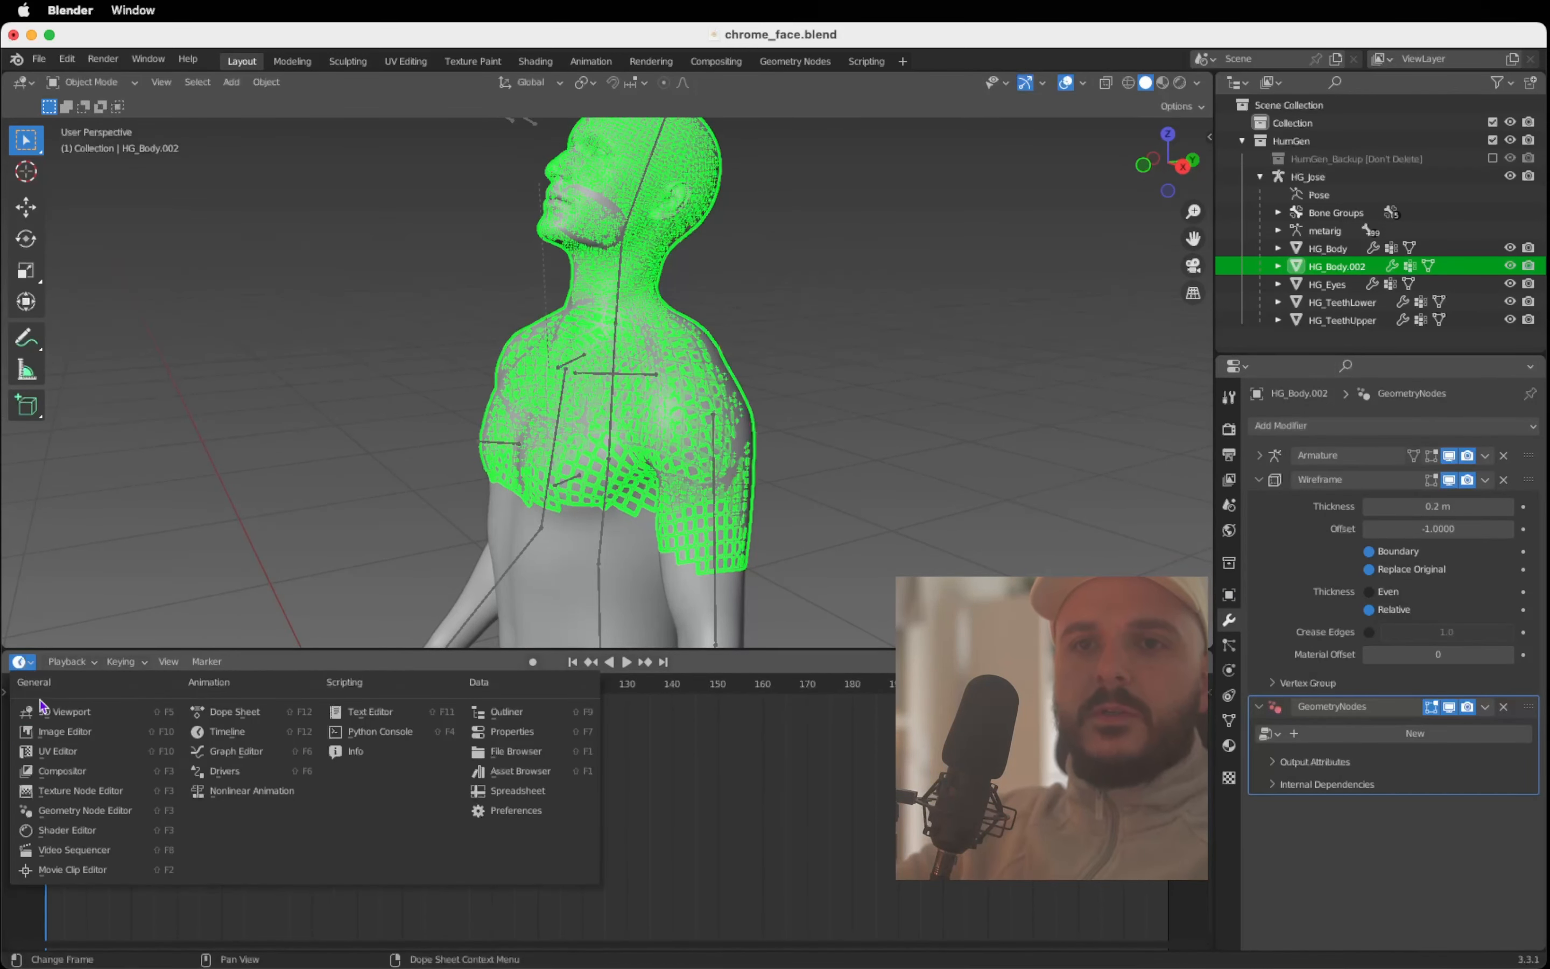
{"action": "left_click", "coordinate": [104, 810]}
{"action": "left_click_drag", "start_coordinate": [448, 650], "coordinate": [448, 600]}
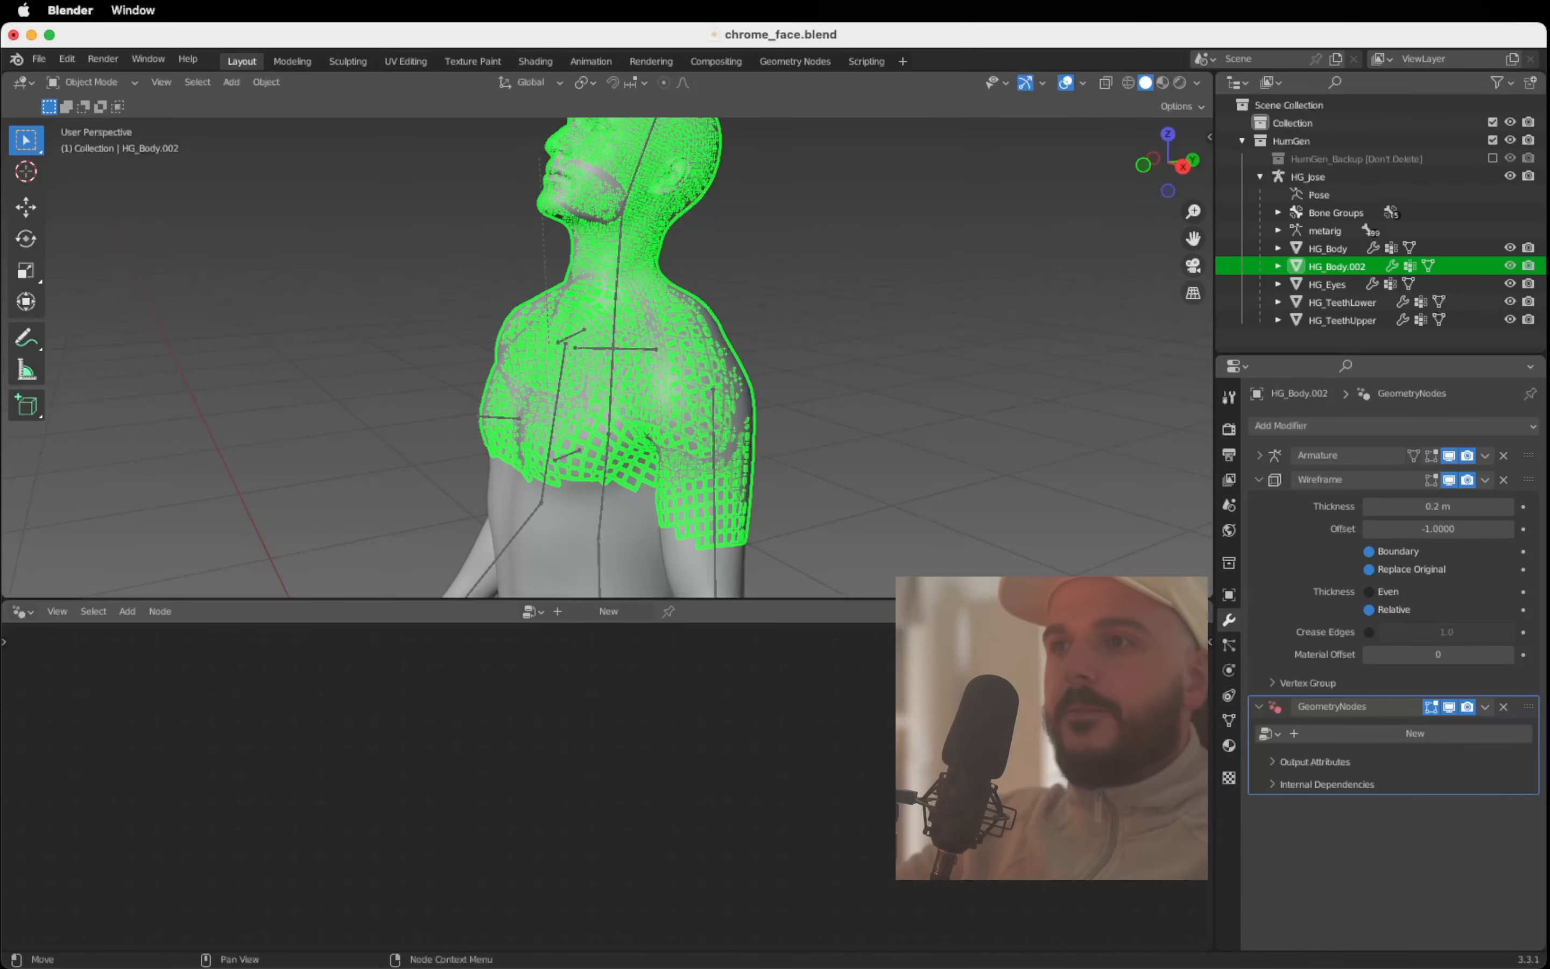
{"action": "left_click", "coordinate": [1378, 734]}
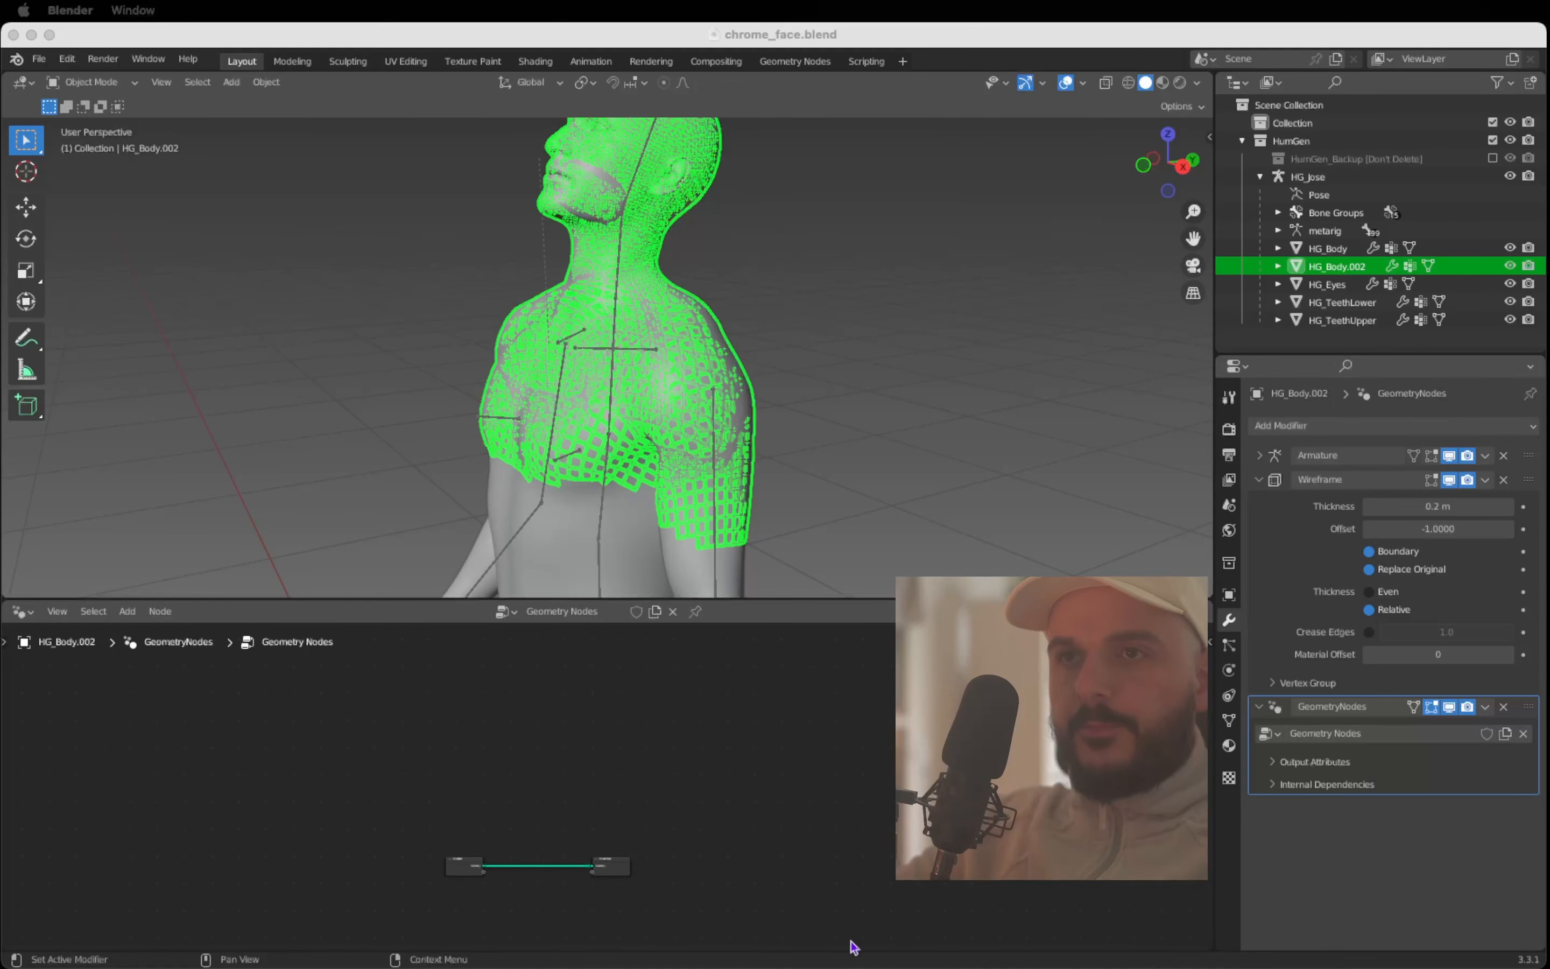
Step: Insert a Dual Mesh node on the link between Group Input and Group Output
{"action": "scroll", "coordinate": [572, 820], "scroll_direction": "up", "scroll_amount": 3}
{"action": "scroll", "coordinate": [572, 821], "scroll_direction": "up", "scroll_amount": 5}
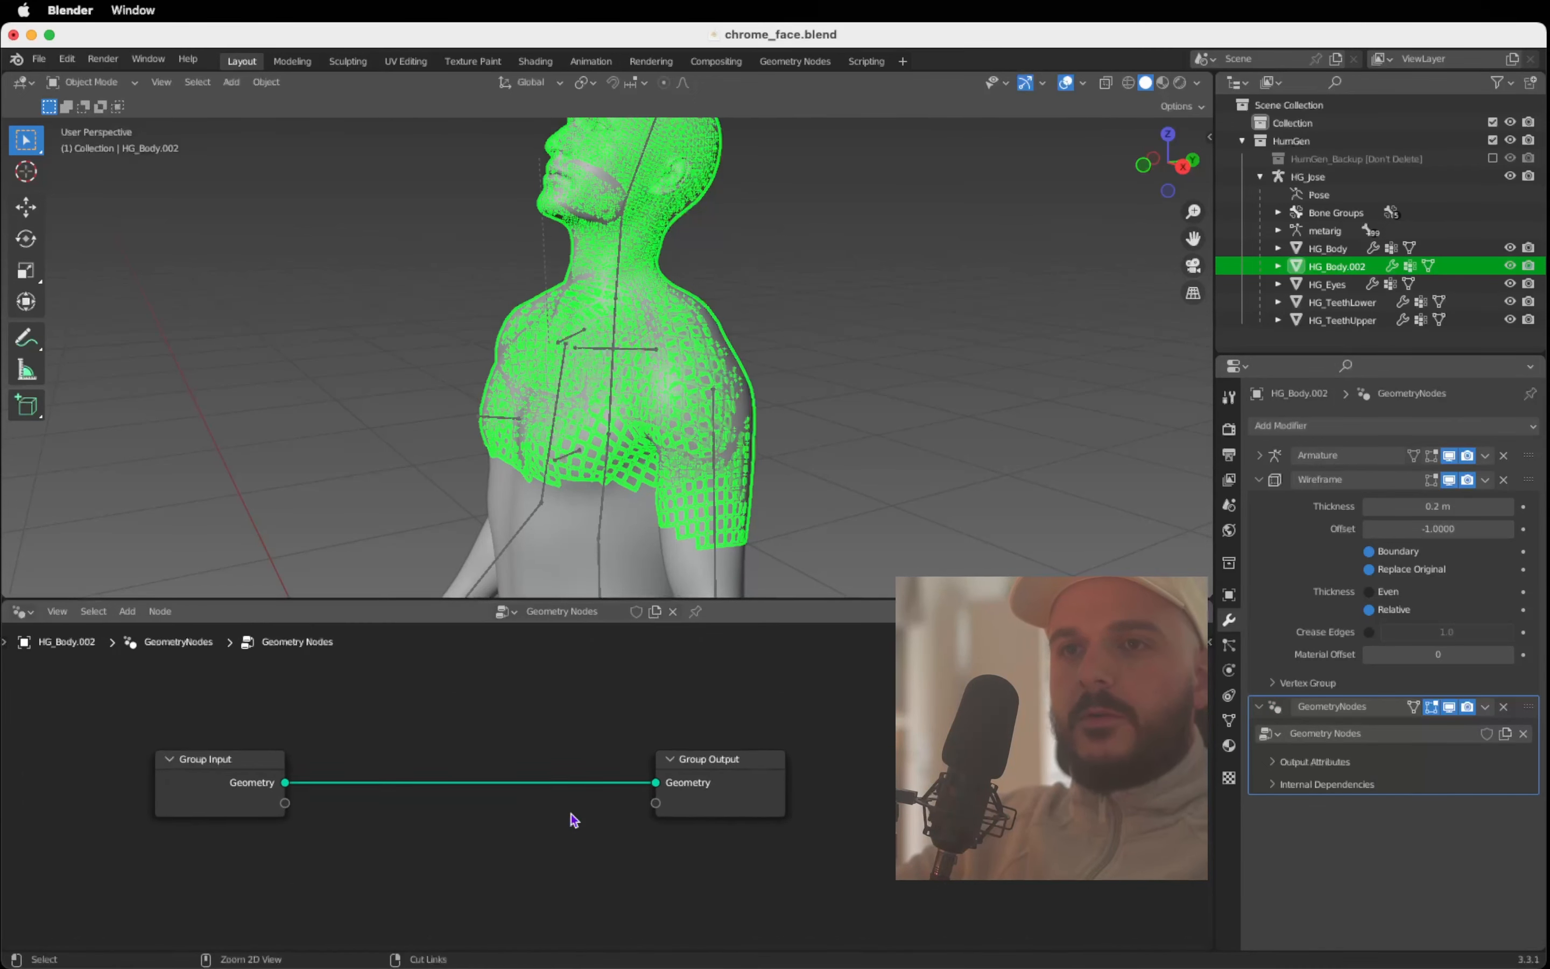
{"action": "scroll", "coordinate": [572, 820], "scroll_direction": "left", "scroll_amount": 3}
{"action": "scroll", "coordinate": [572, 820], "scroll_direction": "down", "scroll_amount": 2}
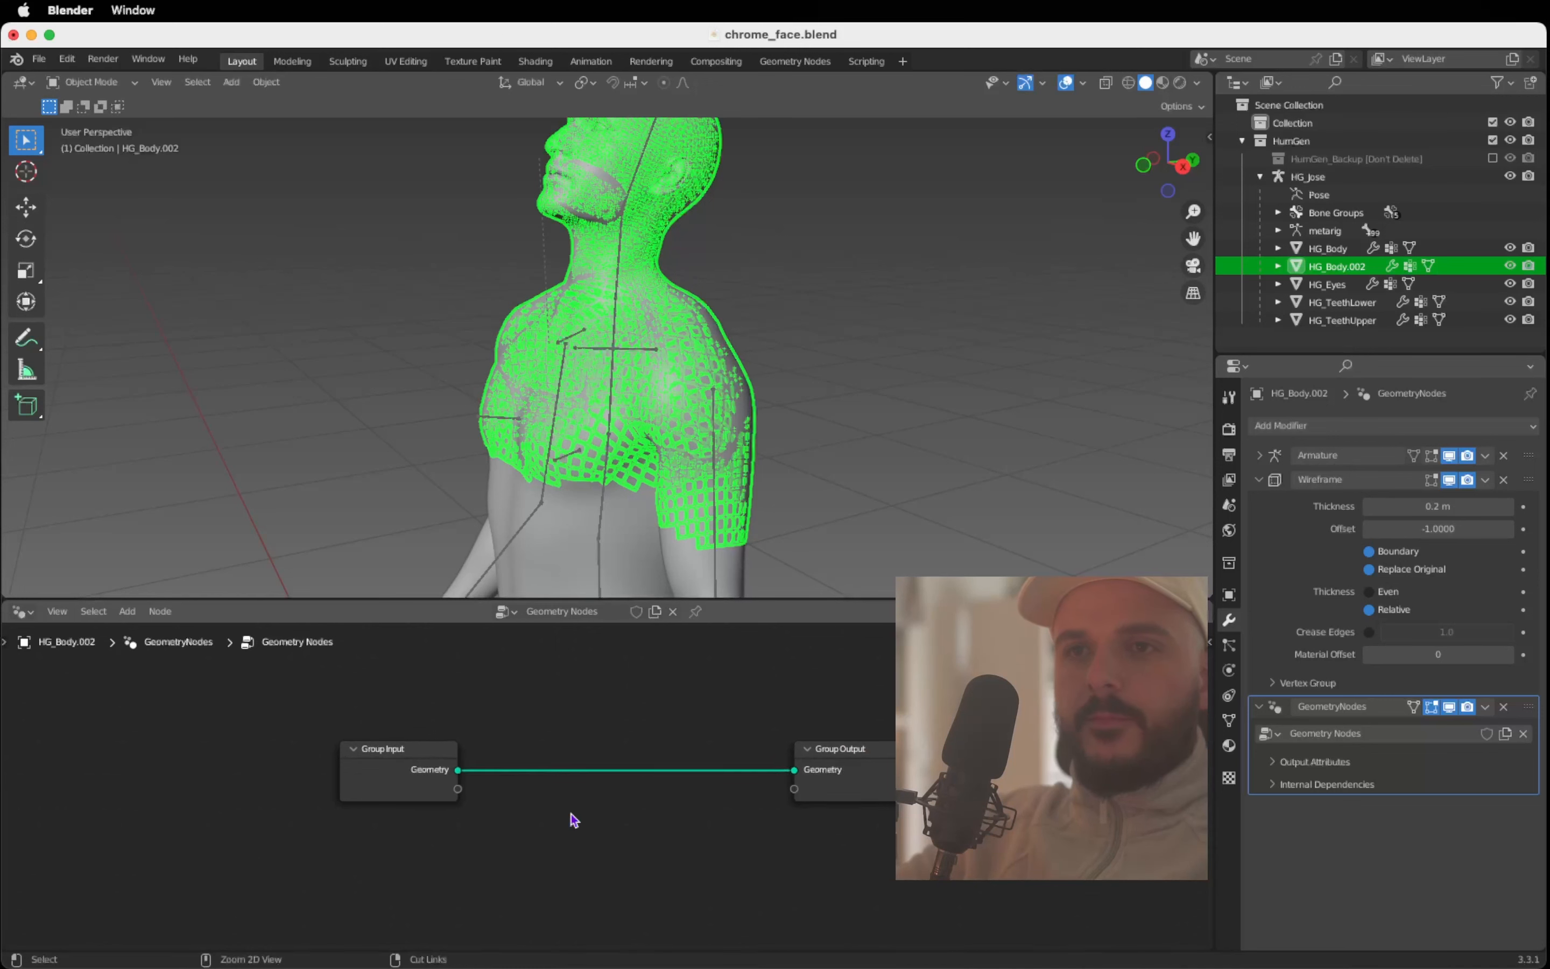
{"action": "scroll", "coordinate": [572, 818], "scroll_direction": "right", "scroll_amount": 5}
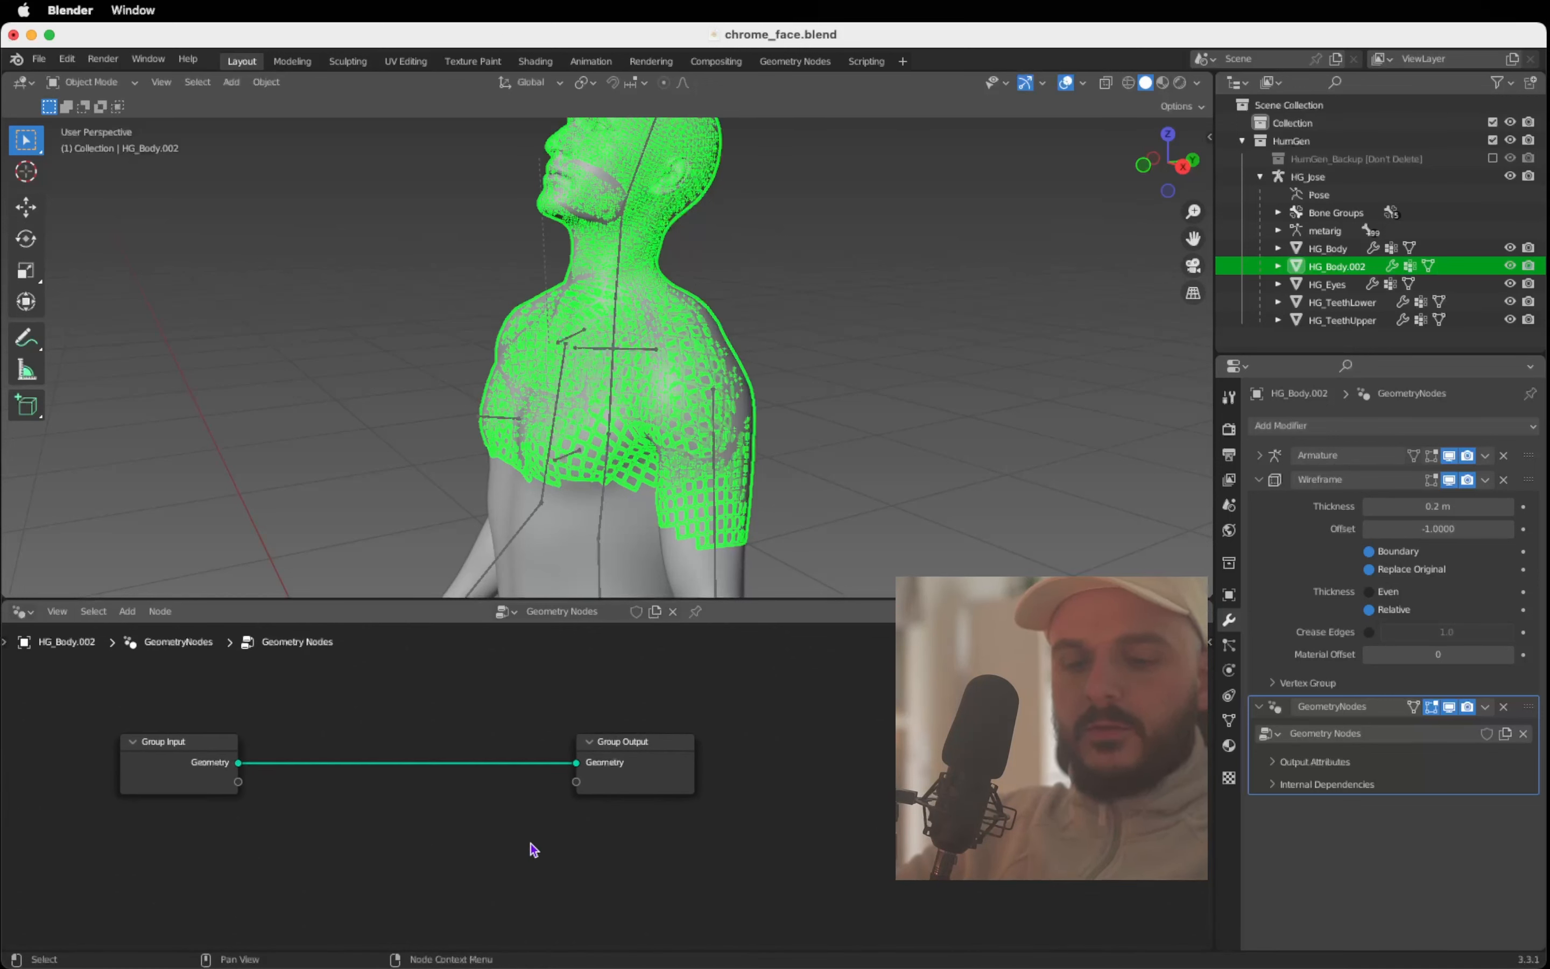
{"action": "key", "text": "shift+a"}
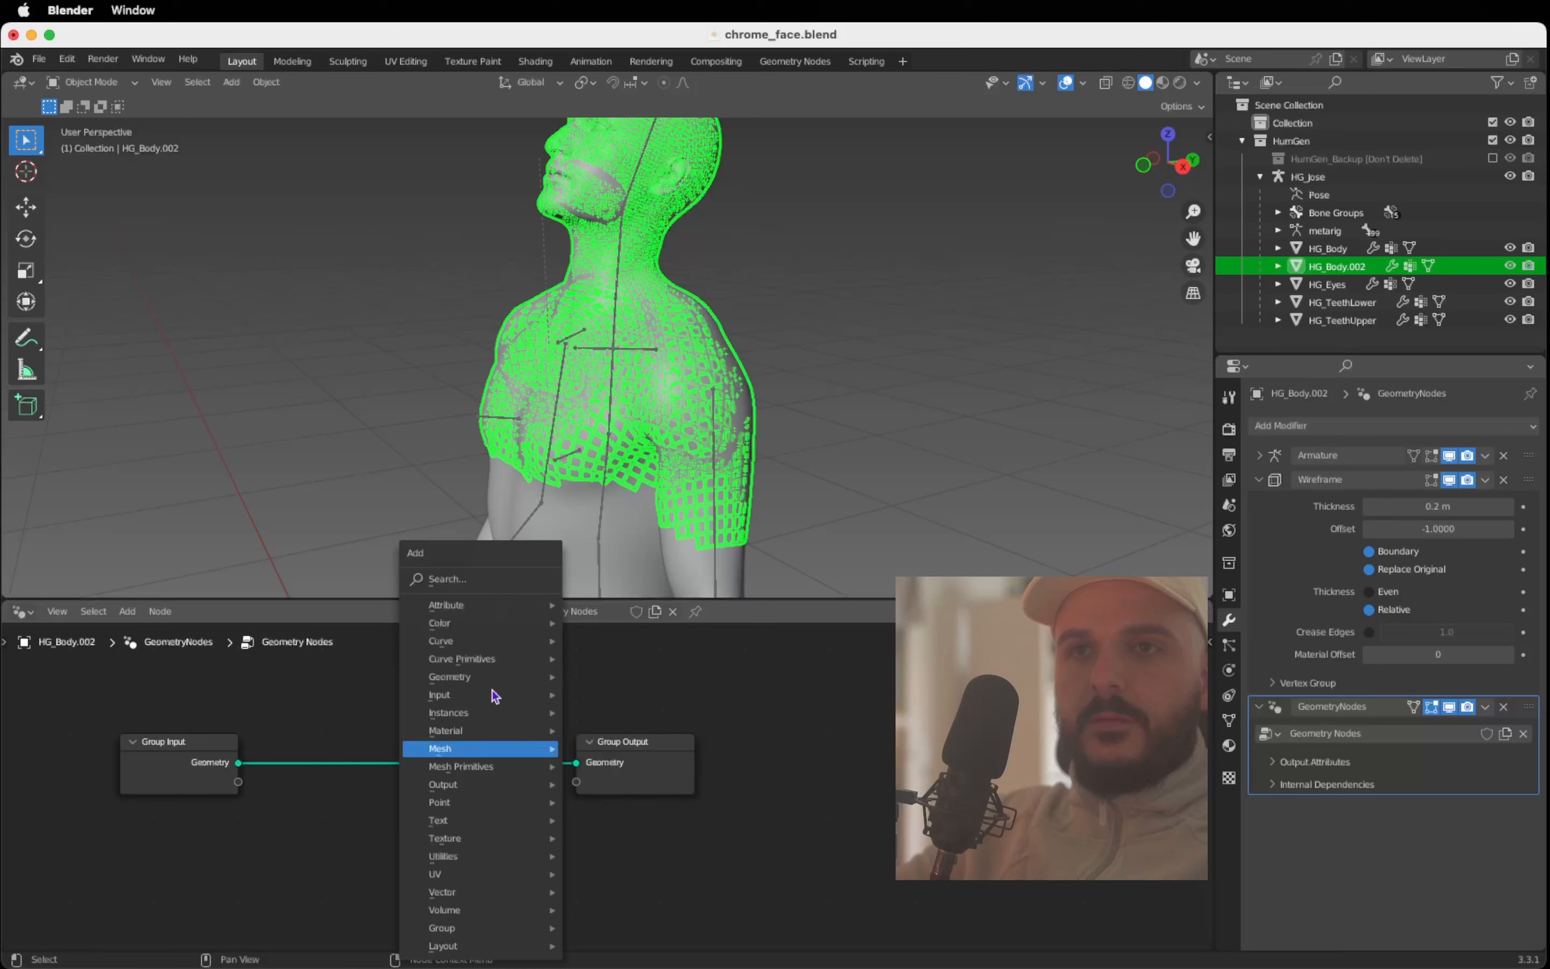
{"action": "left_click", "coordinate": [485, 578]}
{"action": "type", "text": "dual"}
{"action": "key", "text": "Return"}
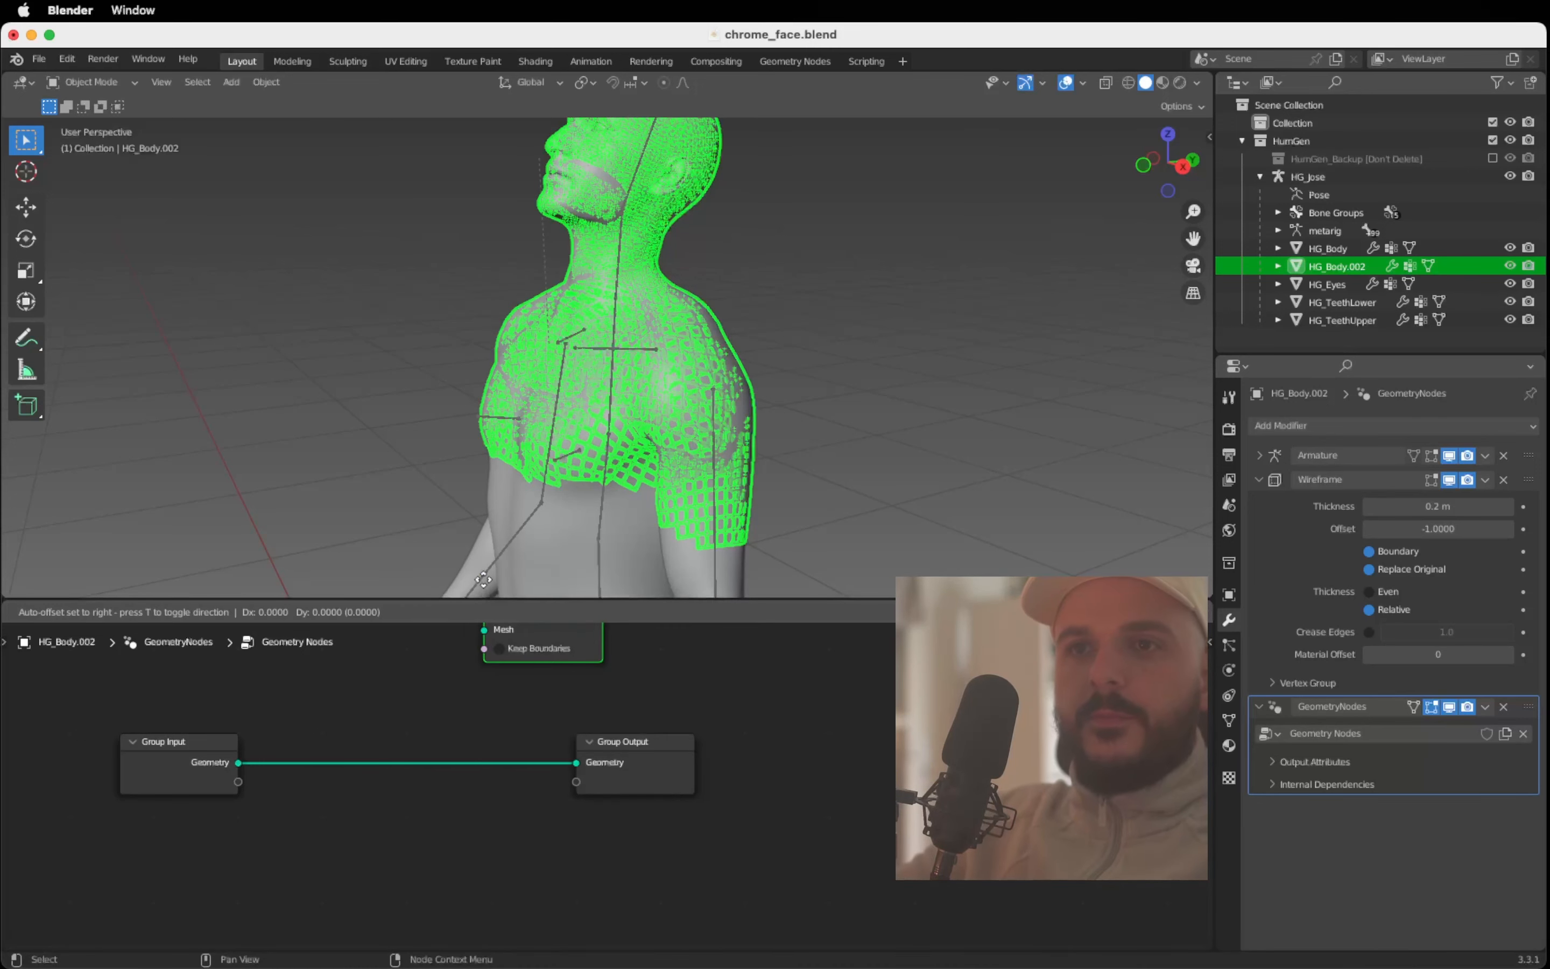
{"action": "left_click", "coordinate": [294, 710]}
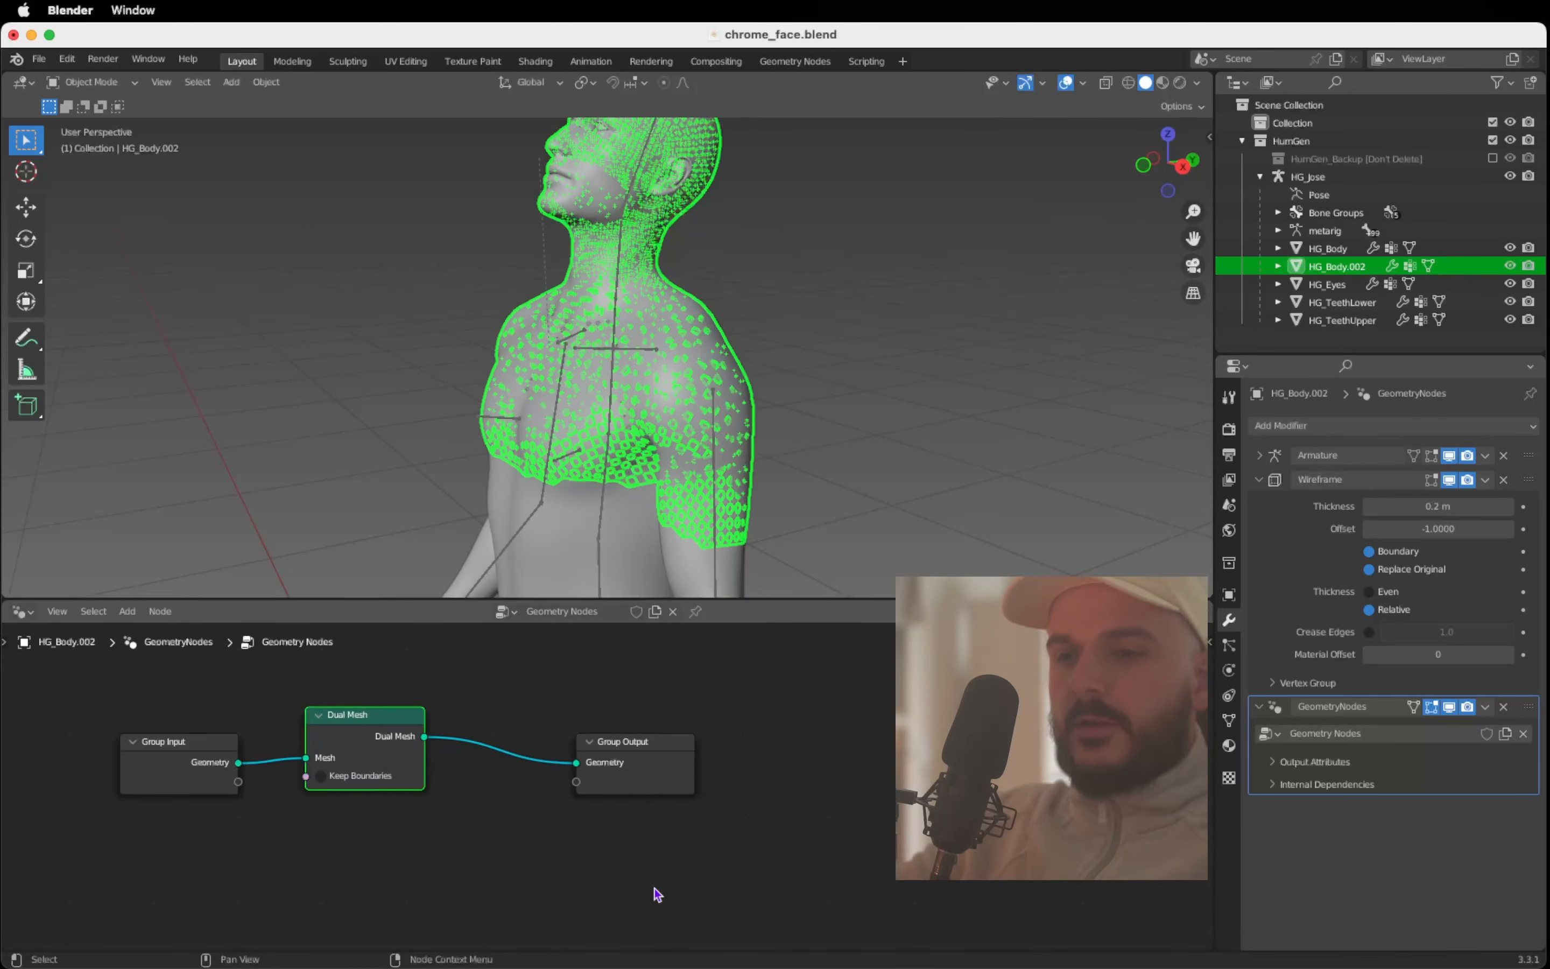
Step: Move Group Output farther along and insert an Extrude Mesh node between it and Dual Mesh
{"action": "left_click_drag", "start_coordinate": [631, 748], "coordinate": [889, 747]}
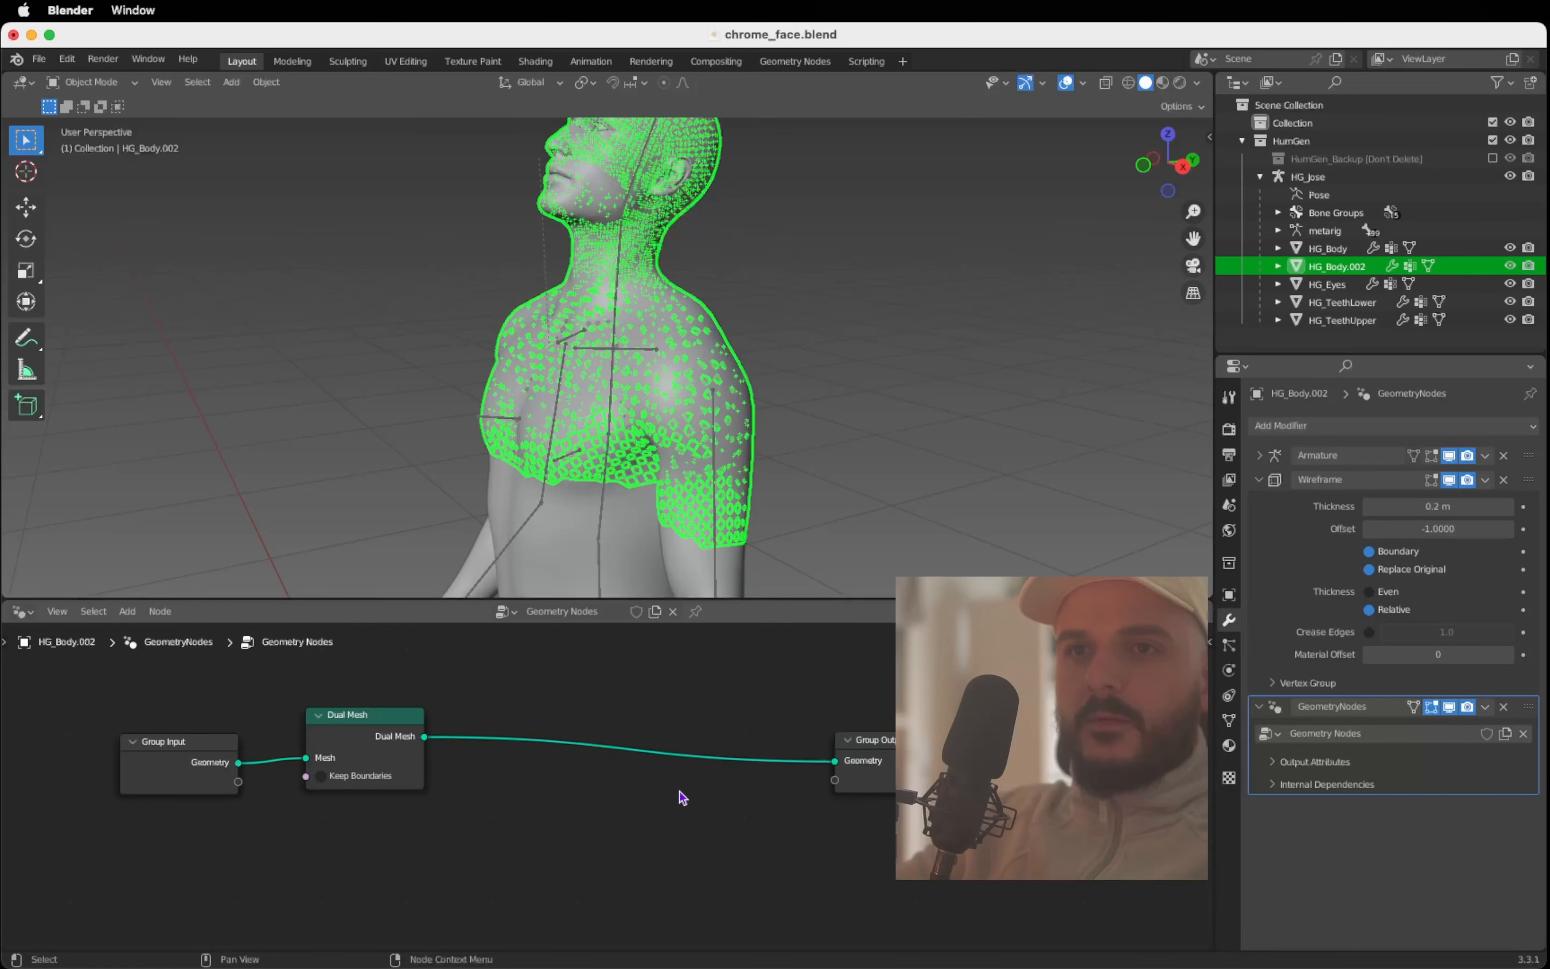
{"action": "scroll", "coordinate": [683, 798], "scroll_direction": "right", "scroll_amount": 3}
{"action": "key", "text": "shift+a"}
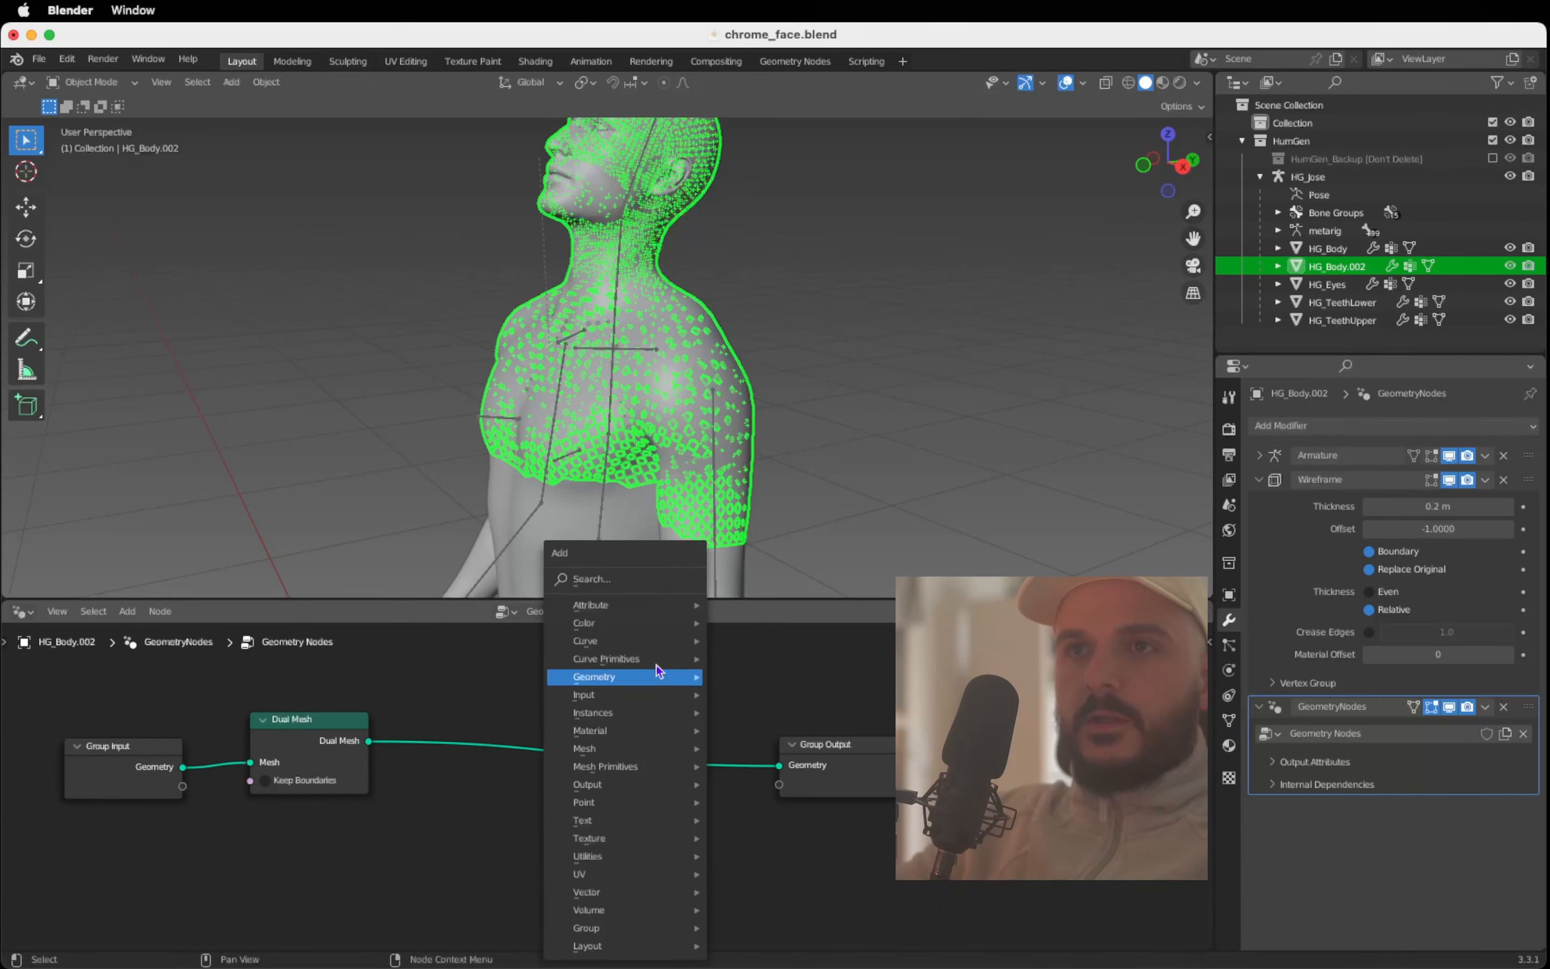
{"action": "left_click", "coordinate": [637, 581]}
{"action": "type", "text": "ex"}
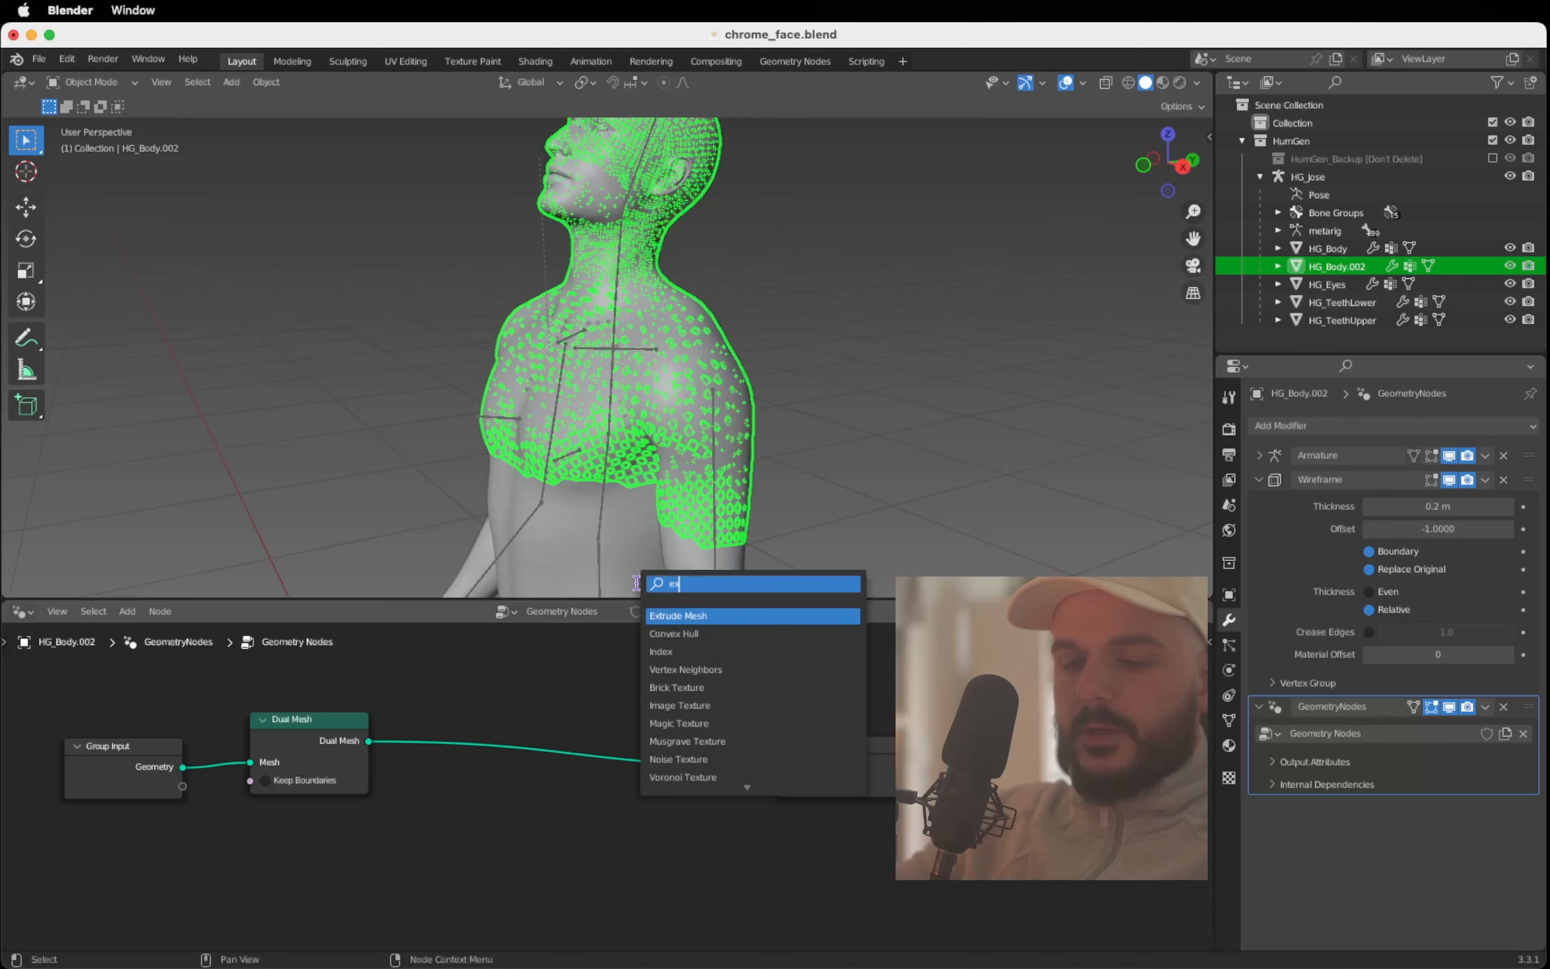
{"action": "type", "text": "trude"}
{"action": "key", "text": "Return"}
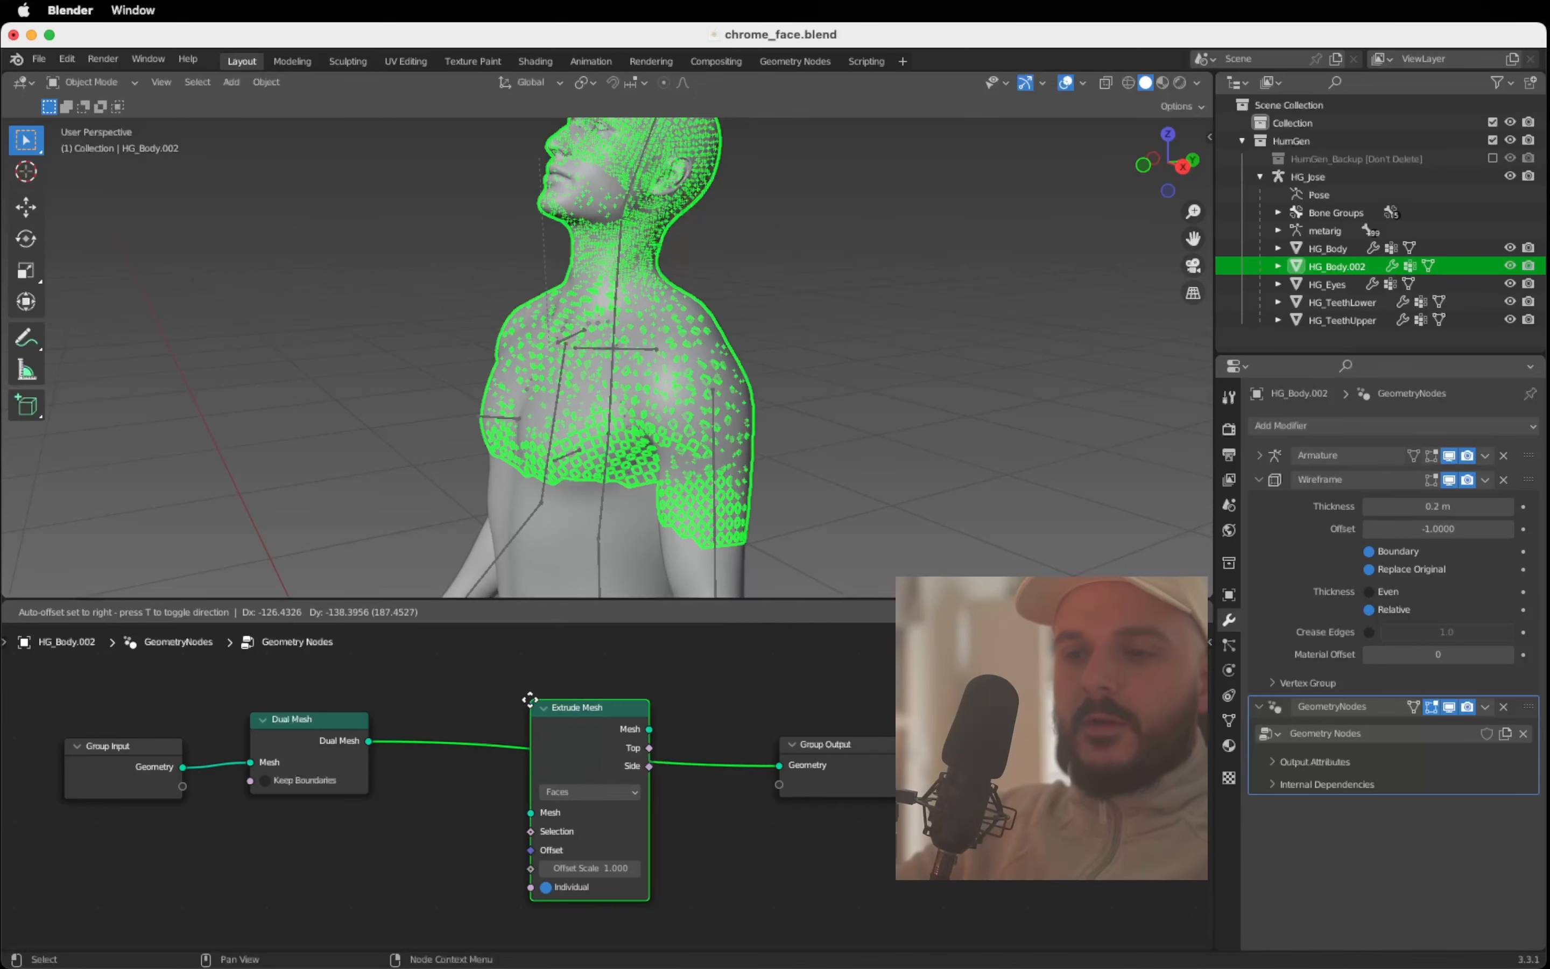
{"action": "left_click", "coordinate": [475, 674]}
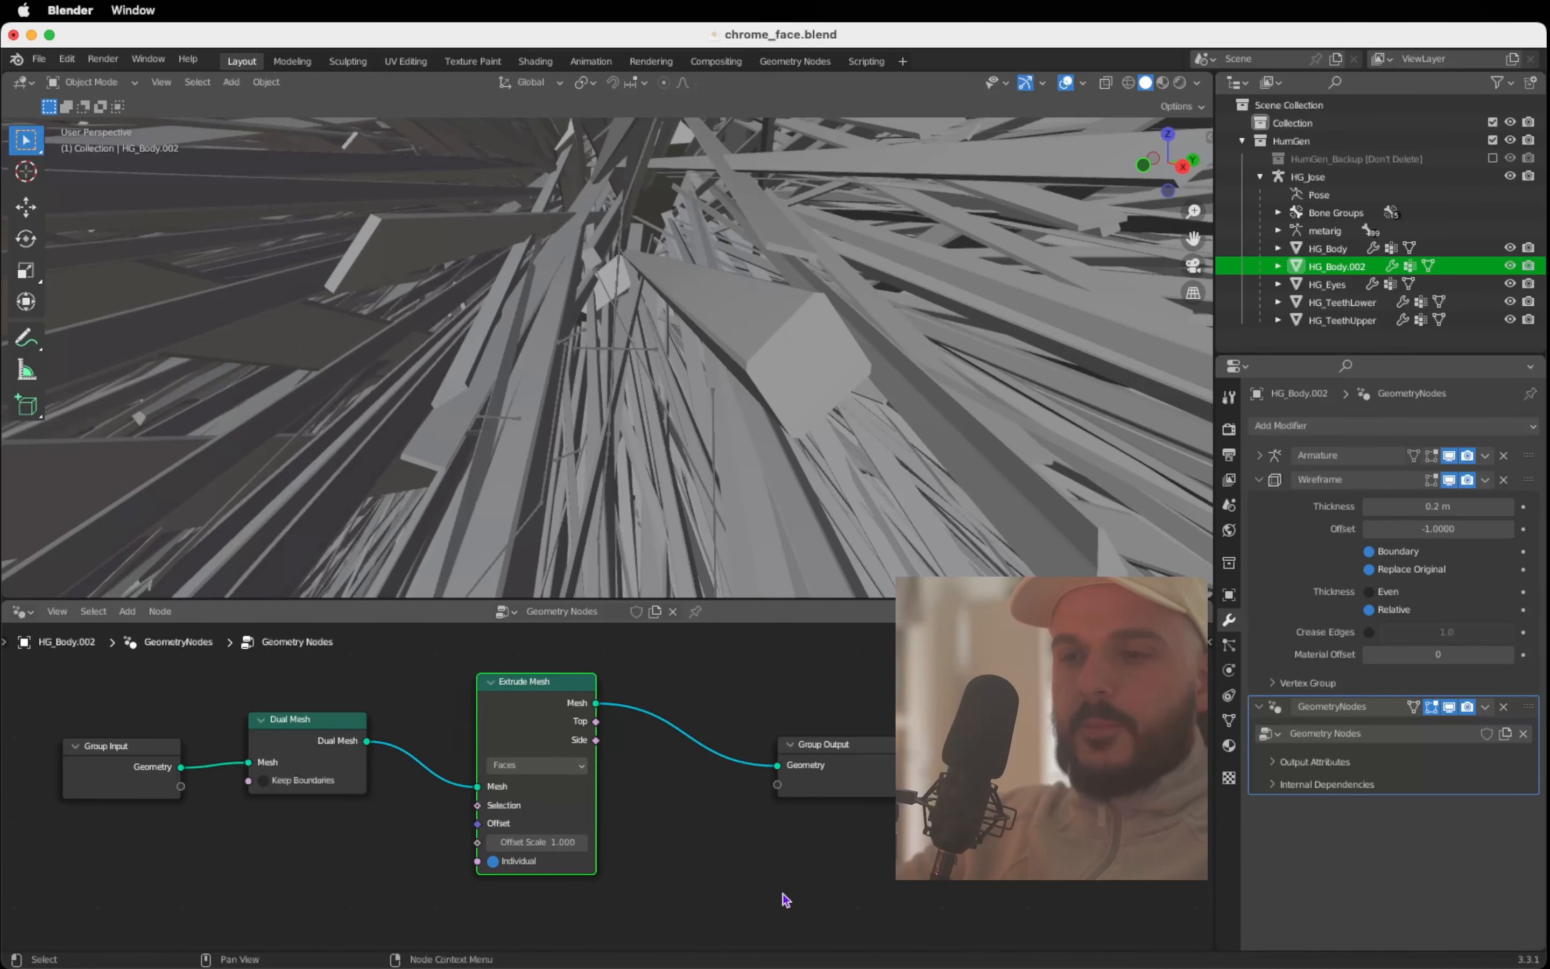
Step: Move Group Output farther along and insert a Scale Elements node between Extrude Mesh and Group Output
{"action": "scroll", "coordinate": [785, 901], "scroll_direction": "right", "scroll_amount": 5}
{"action": "left_click_drag", "start_coordinate": [744, 732], "coordinate": [925, 737]}
{"action": "key", "text": "shift+a"}
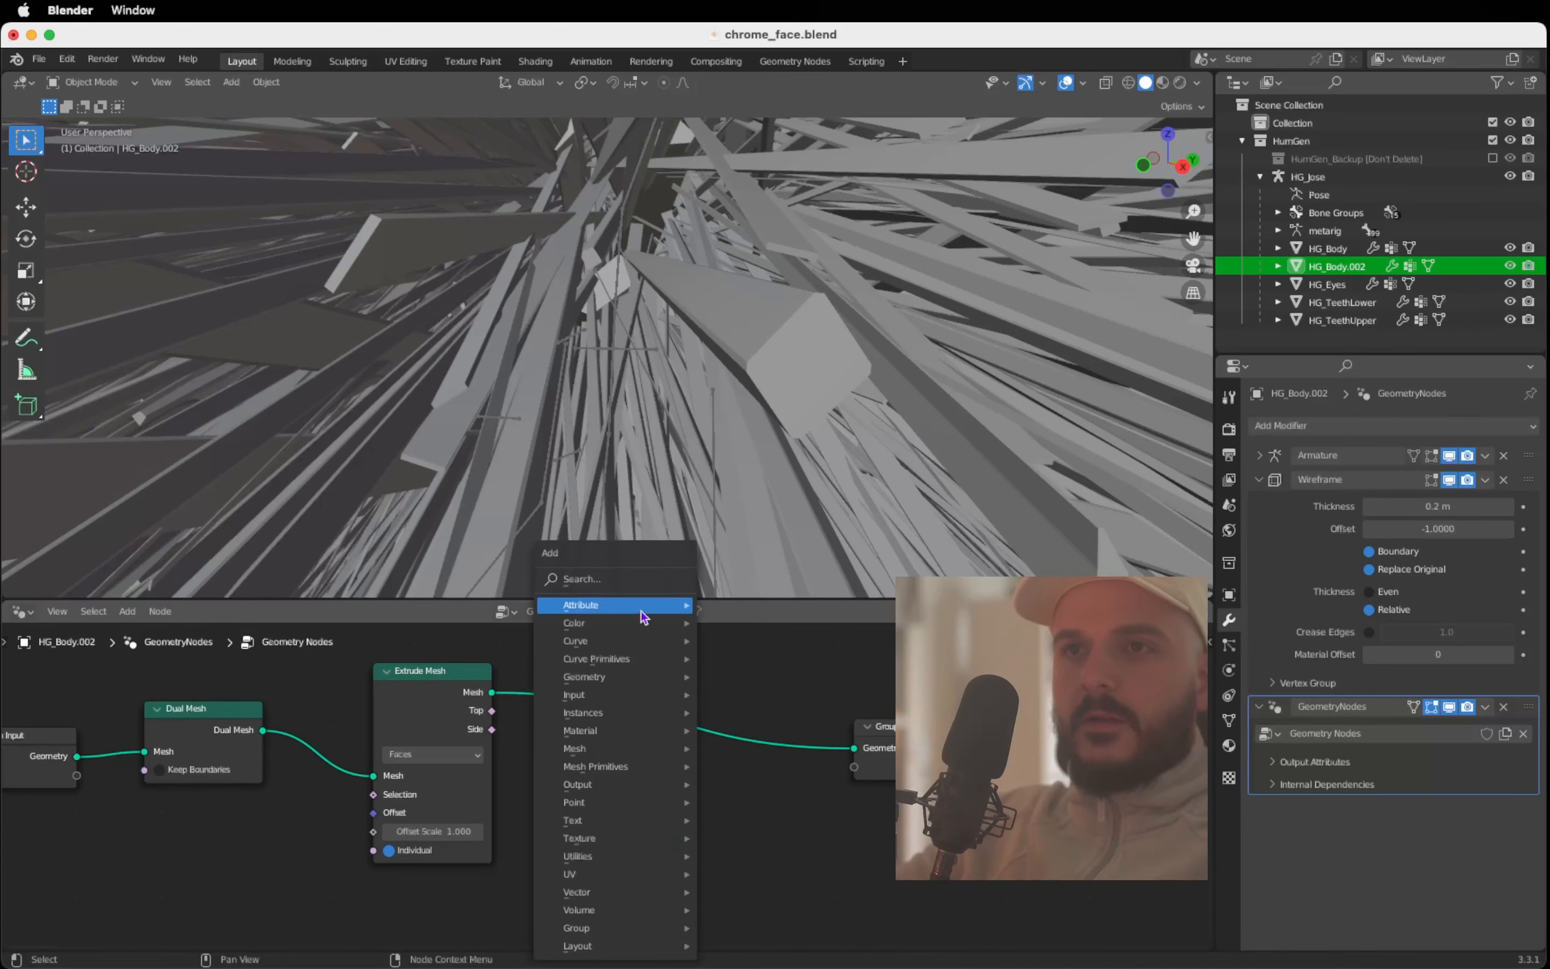
{"action": "left_click", "coordinate": [636, 580]}
{"action": "type", "text": "scale"}
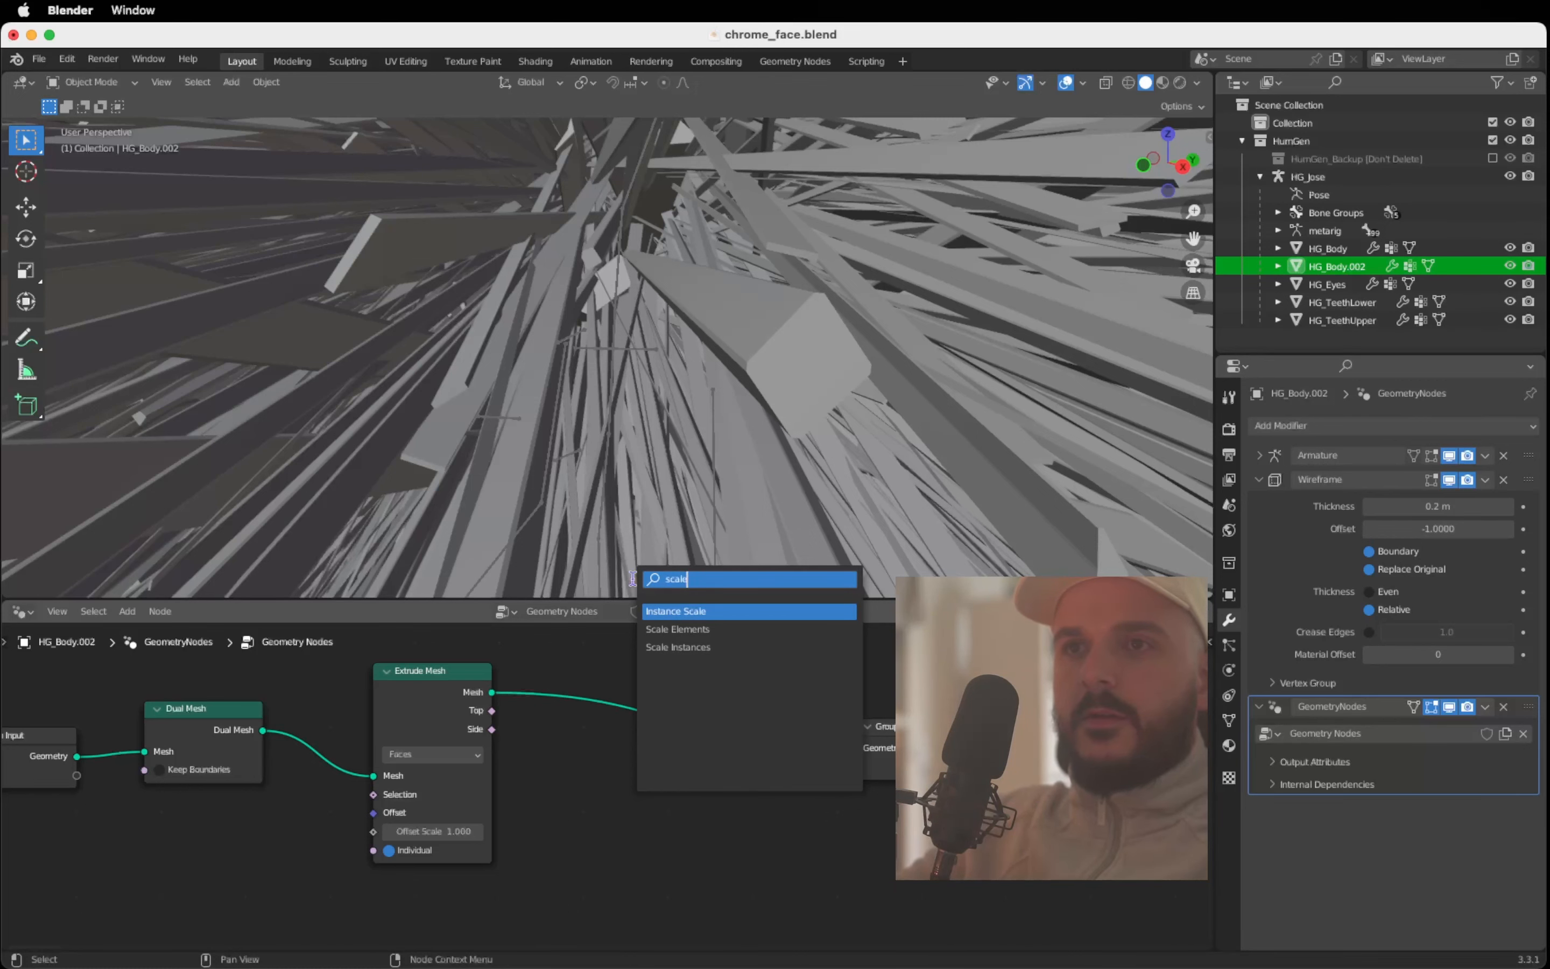
{"action": "key", "text": "Down"}
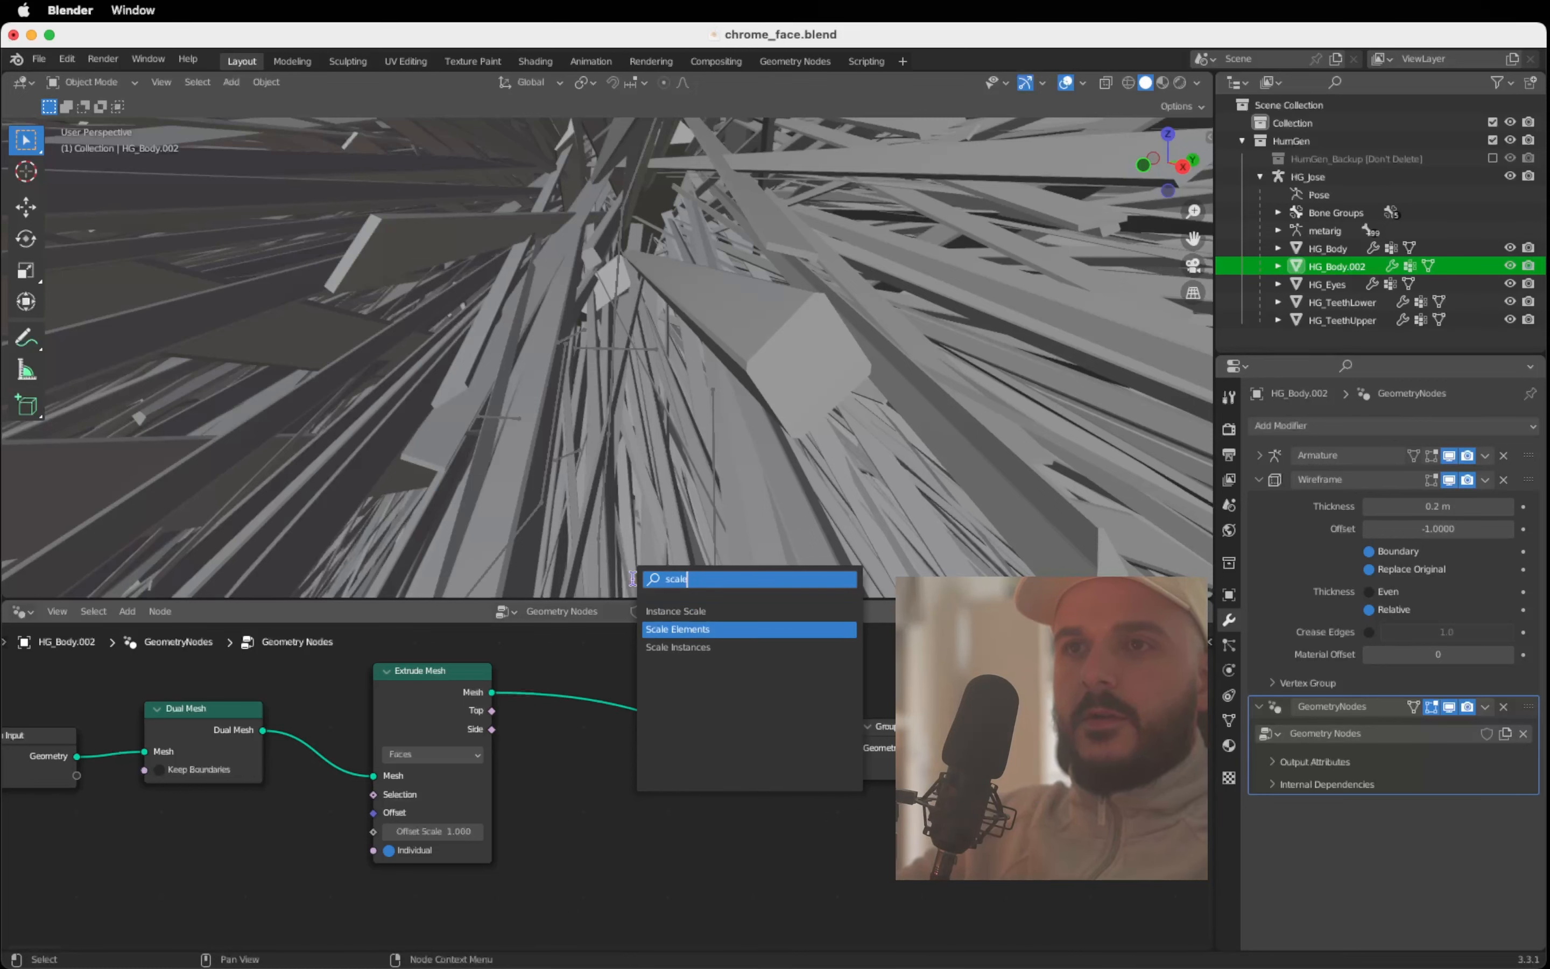
{"action": "key", "text": "Return"}
{"action": "left_click", "coordinate": [601, 645]}
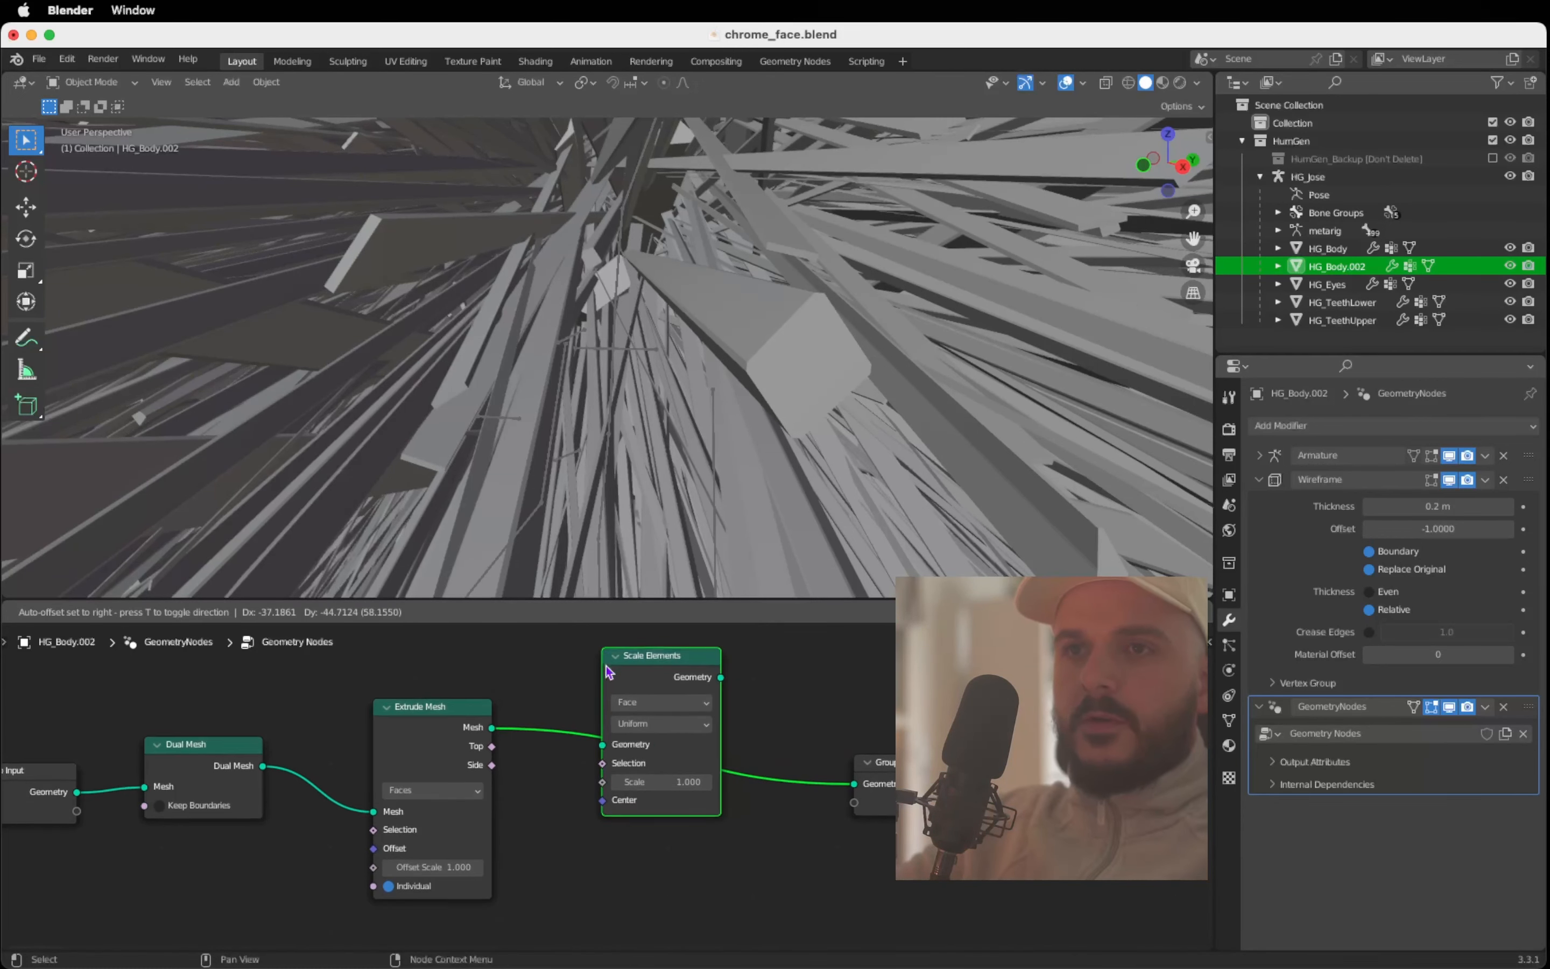
Step: Connect the Top output of Extrude Mesh to the Selection input of Scale Elements
{"action": "scroll", "coordinate": [612, 767], "scroll_direction": "right", "scroll_amount": 2}
{"action": "scroll", "coordinate": [612, 768], "scroll_direction": "down", "scroll_amount": 1}
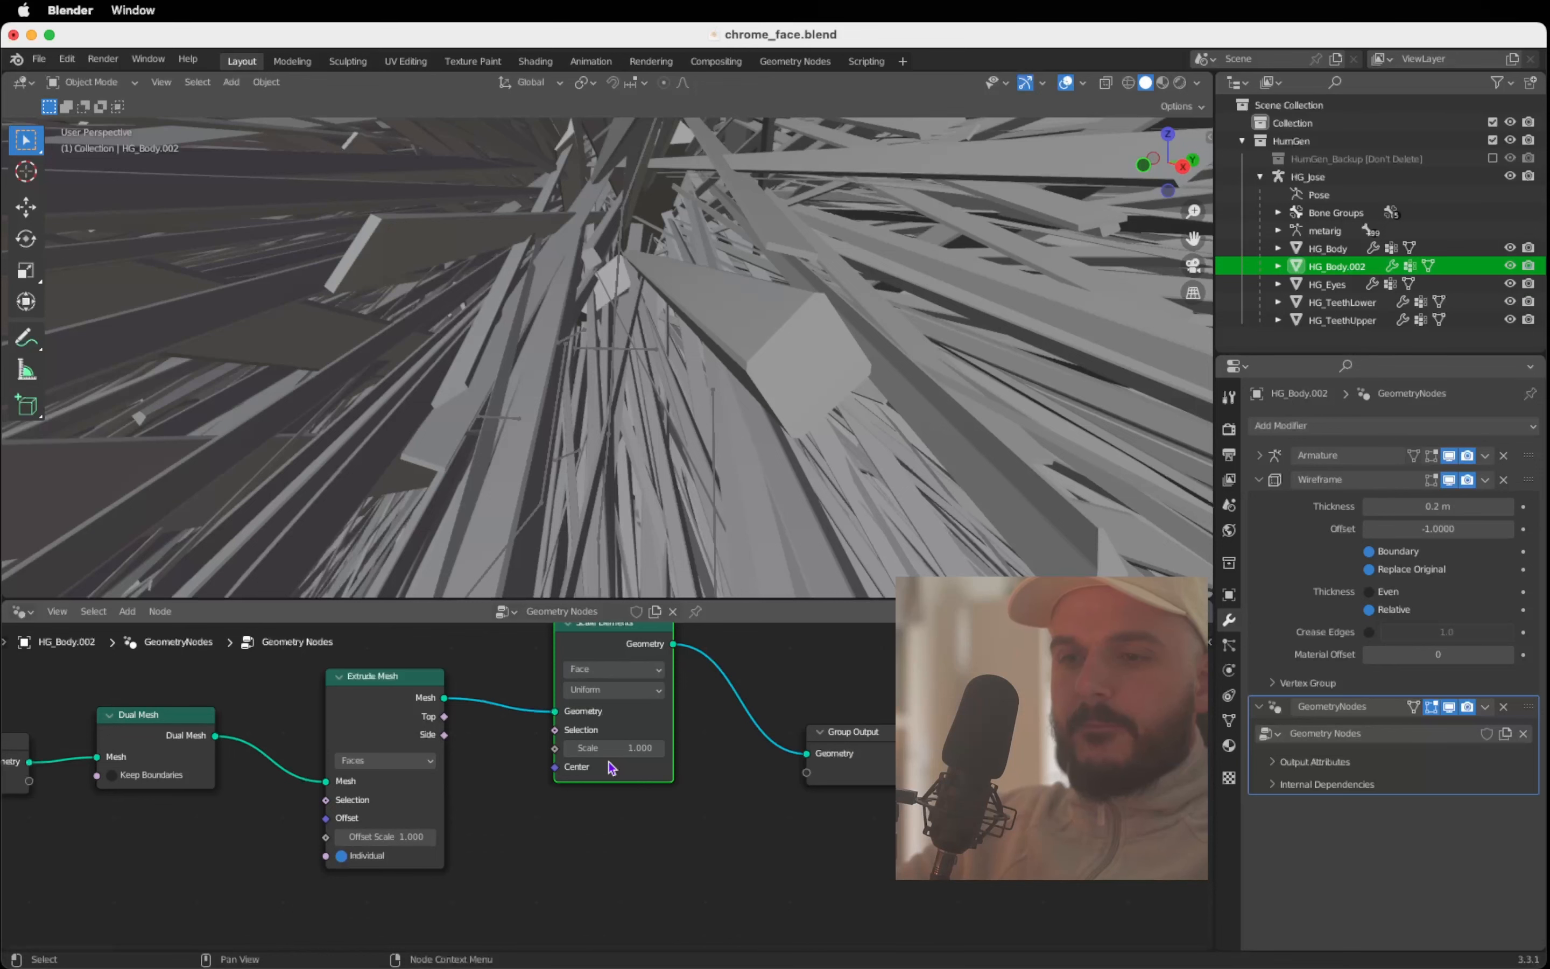
{"action": "left_click", "coordinate": [444, 719]}
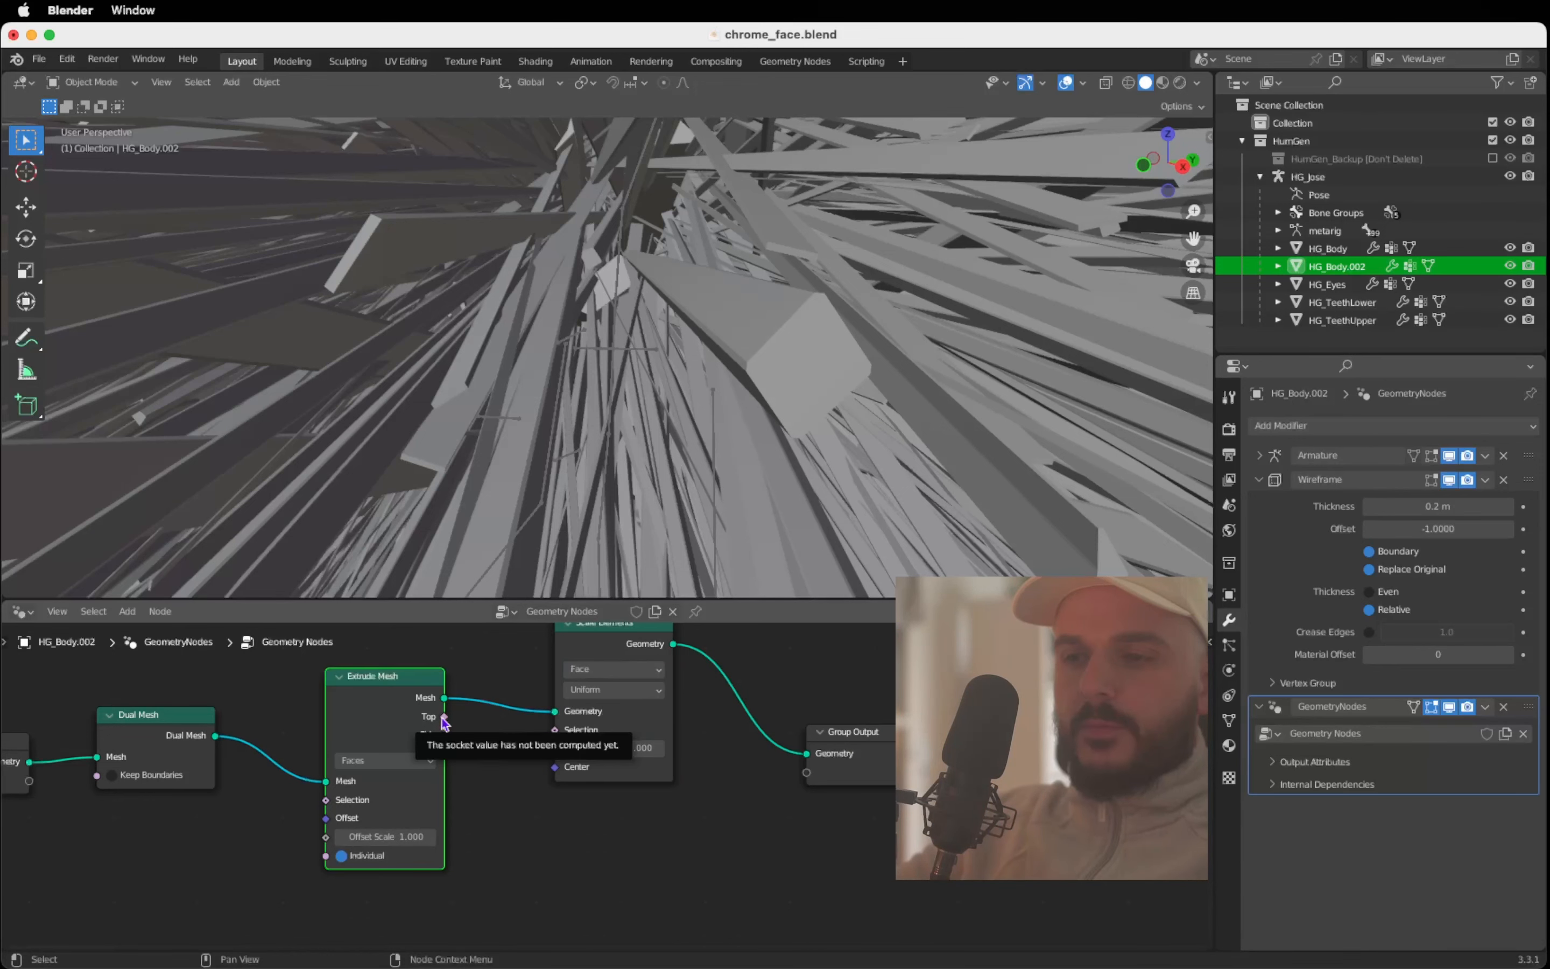
{"action": "left_click_drag", "start_coordinate": [444, 717], "coordinate": [562, 730]}
Step: Make more room before Group Output and insert a Delete Geometry node after Scale Elements
{"action": "scroll", "coordinate": [562, 729], "scroll_direction": "down", "scroll_amount": 3}
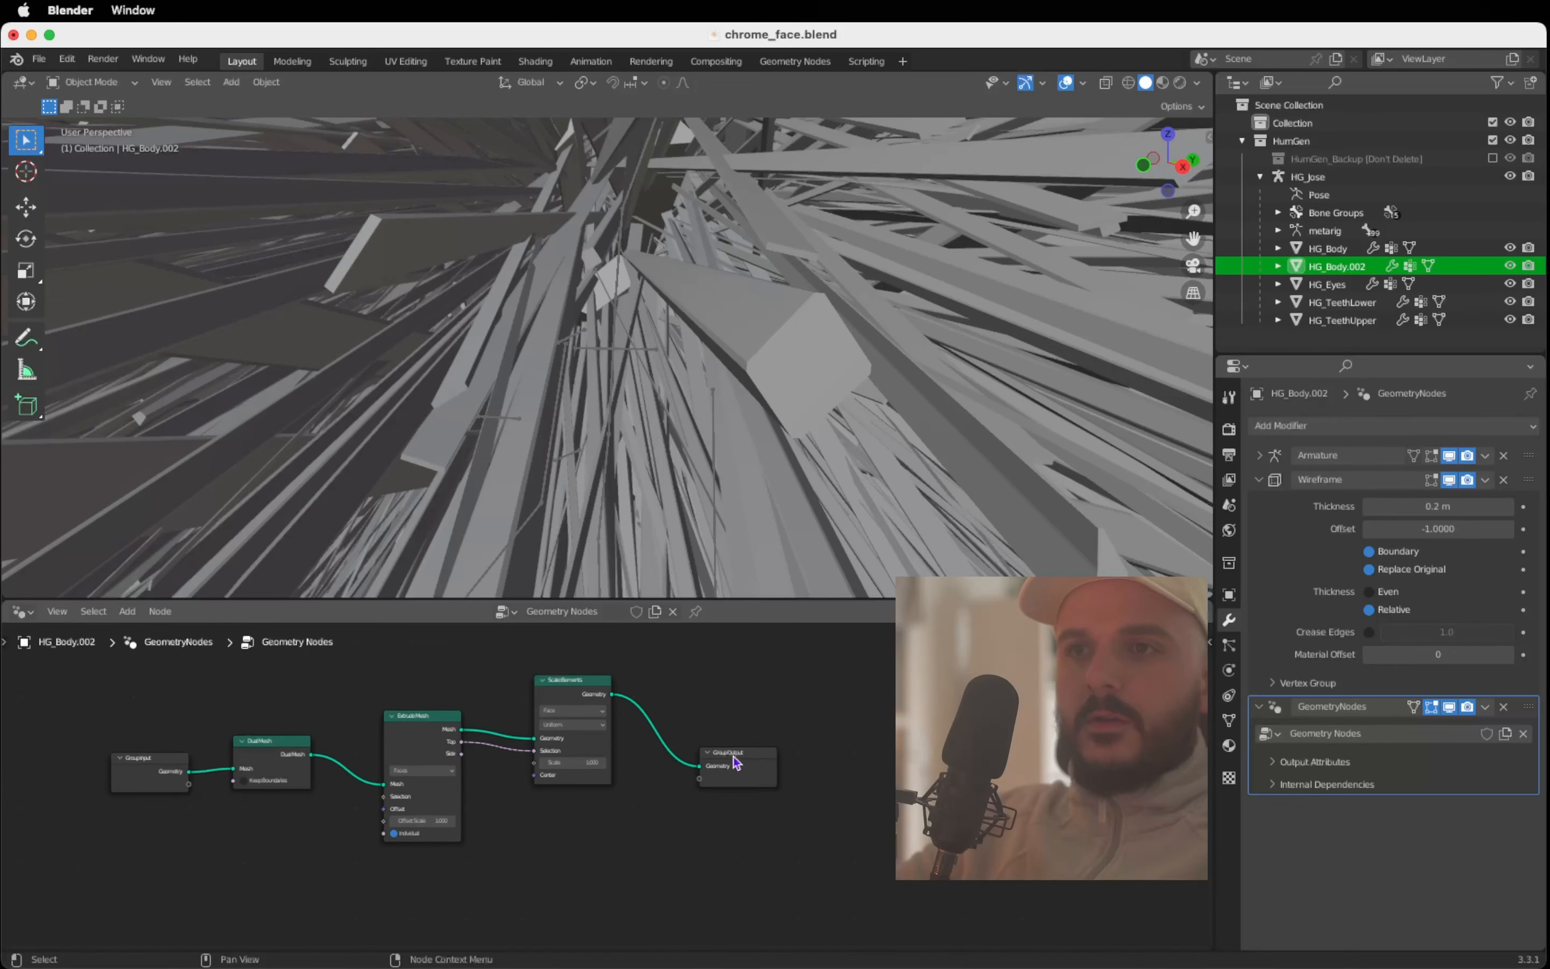
{"action": "left_click_drag", "start_coordinate": [735, 761], "coordinate": [865, 759]}
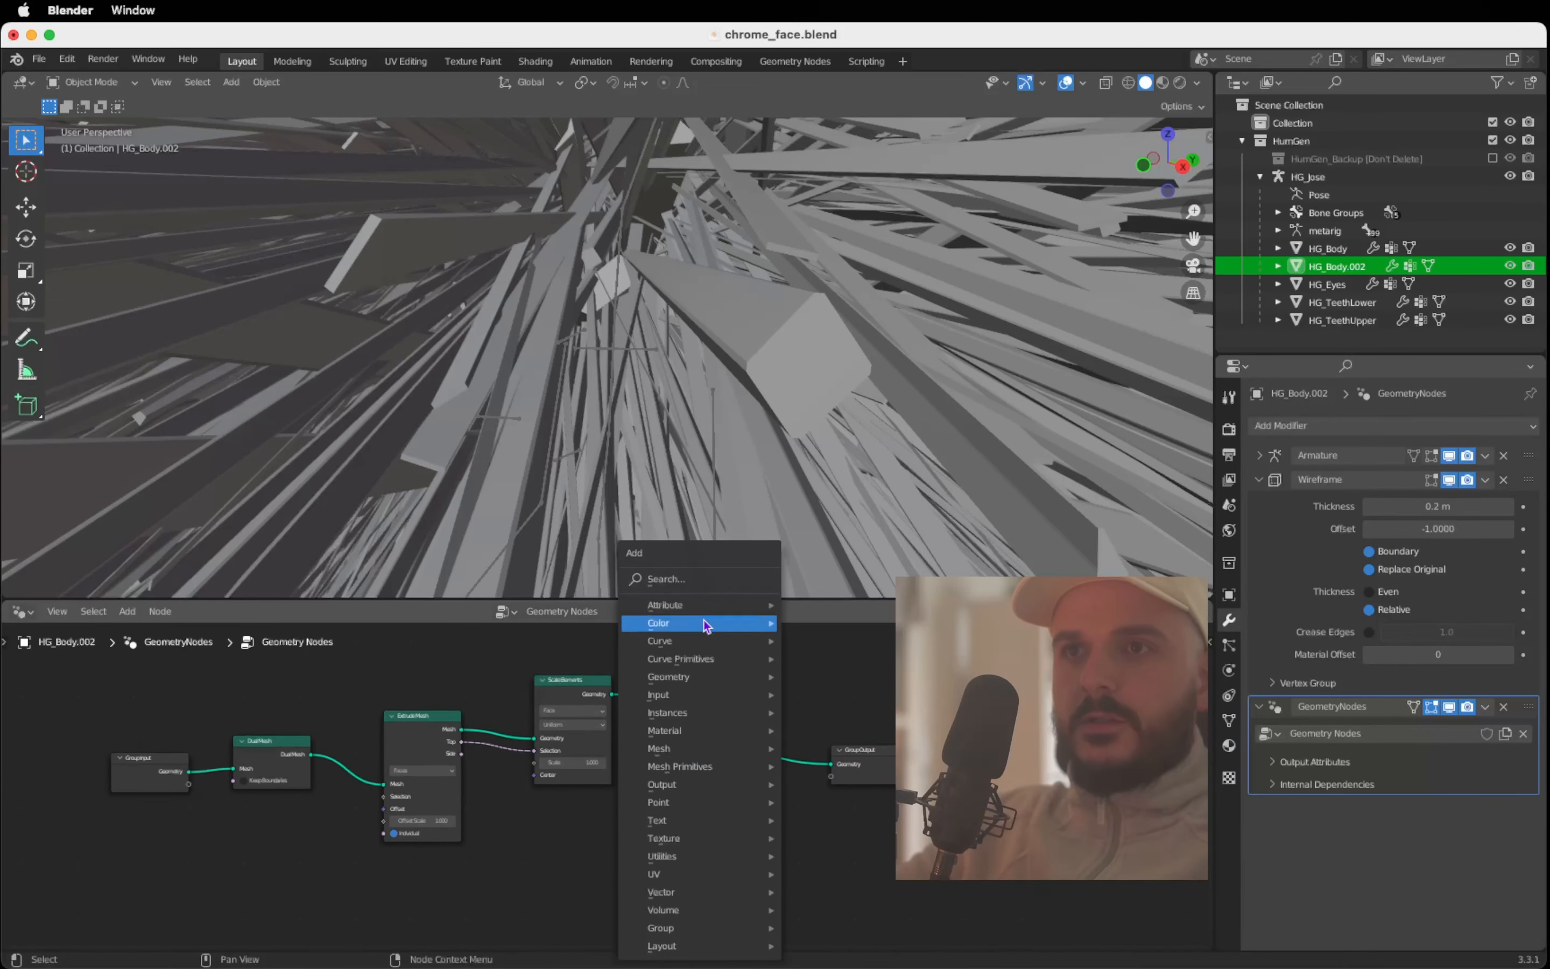
{"action": "type", "text": "dele"}
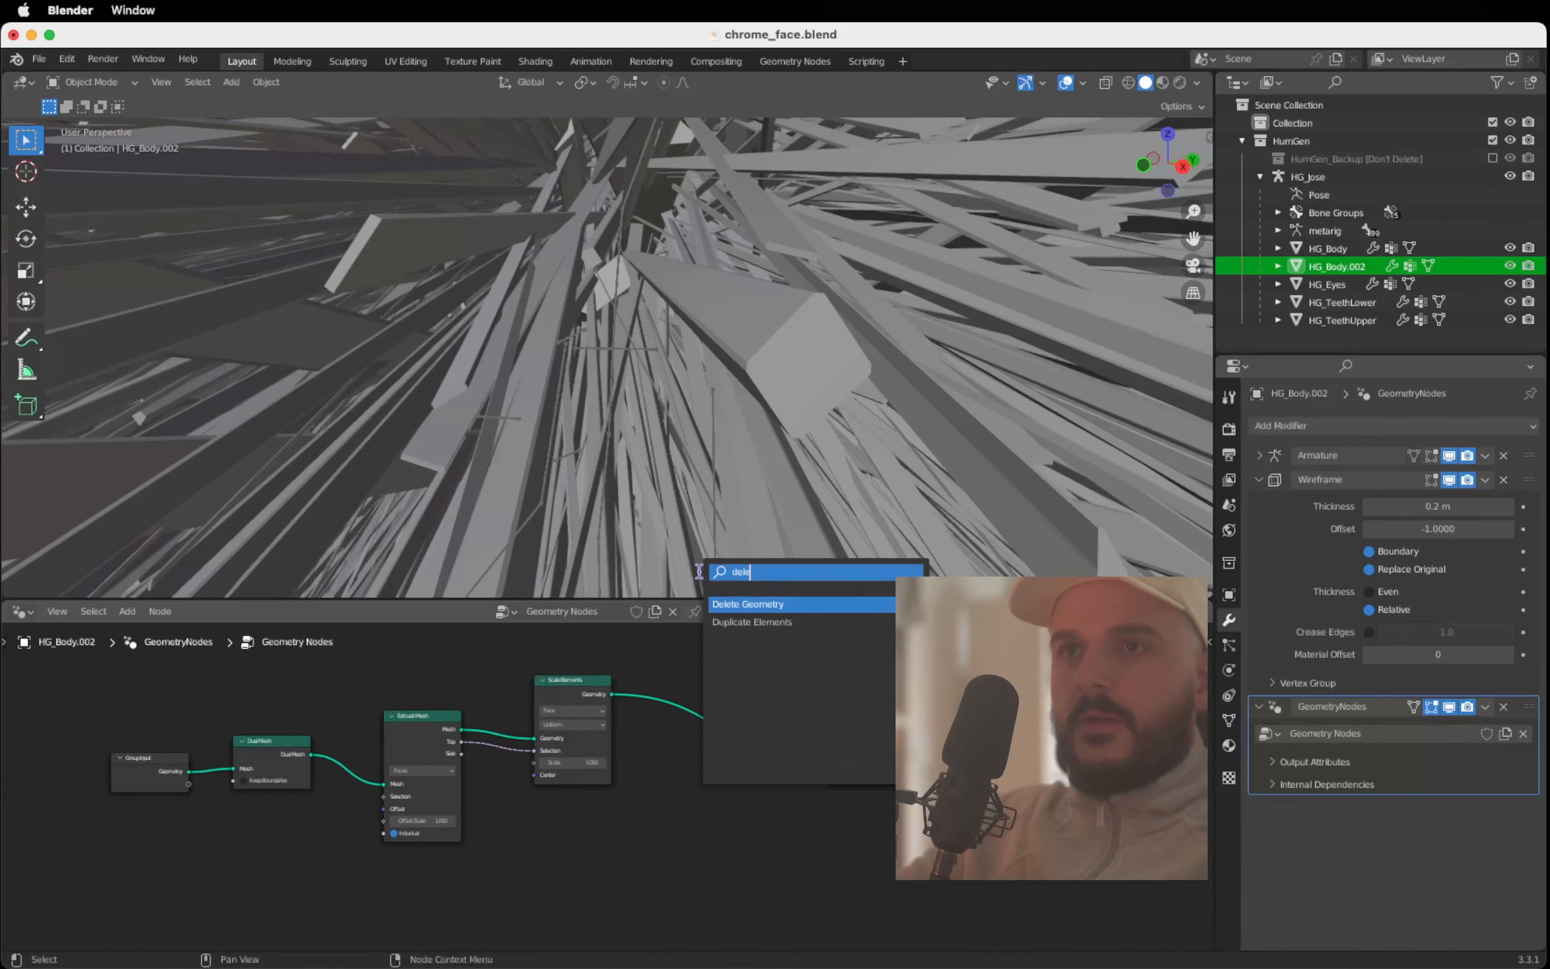
{"action": "key", "text": "Return"}
{"action": "left_click", "coordinate": [671, 680]}
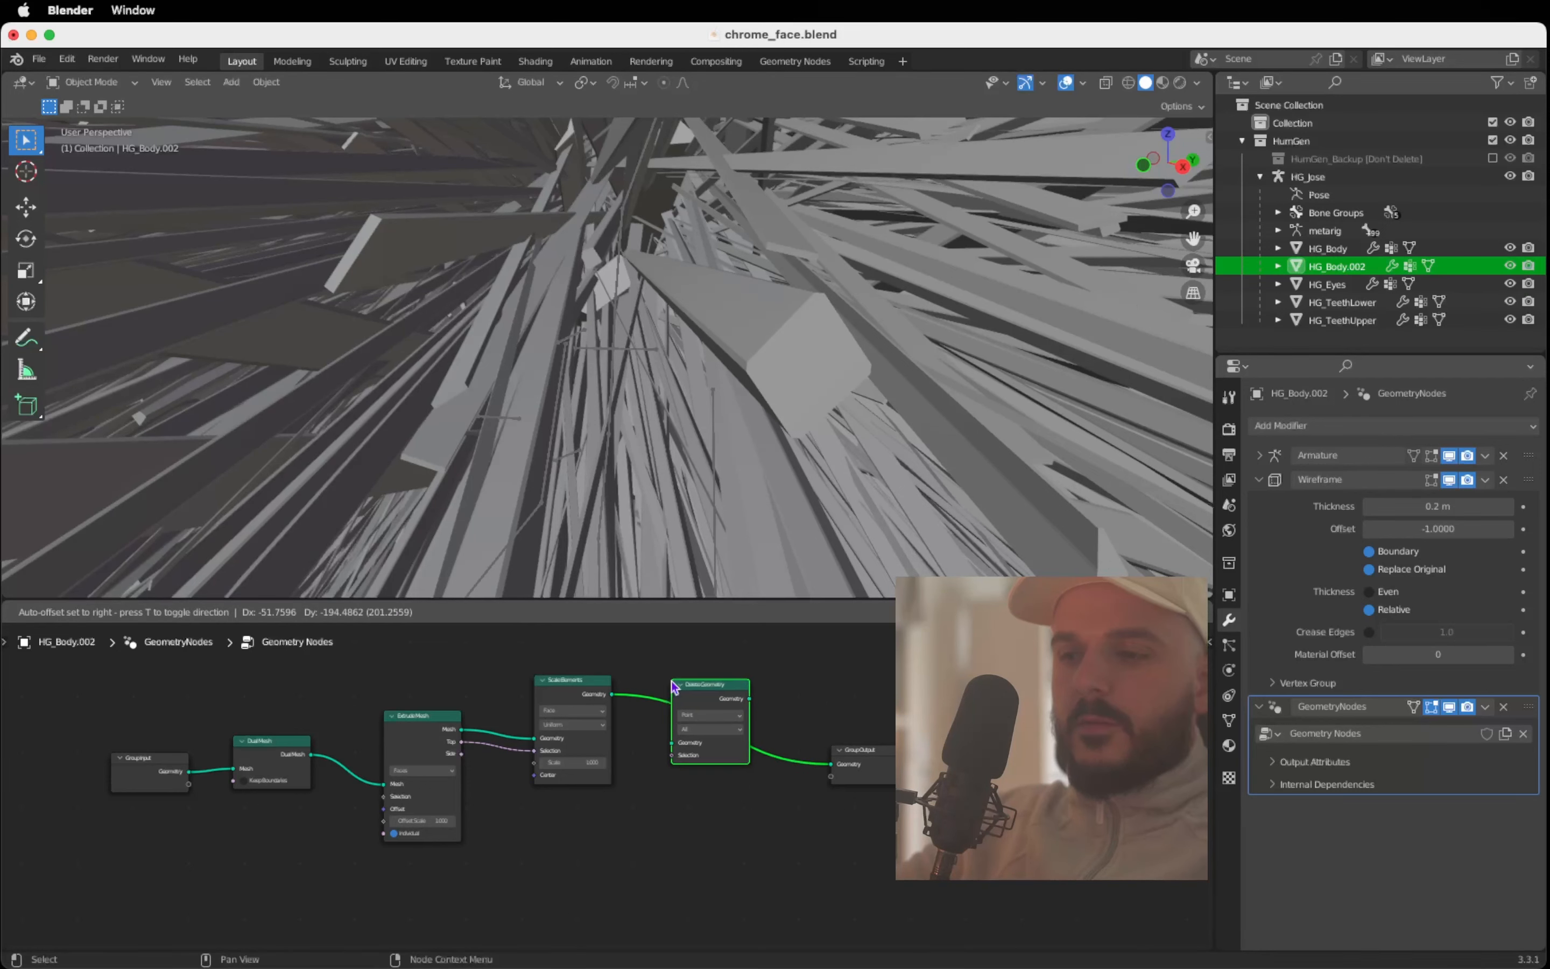
Step: Connect the Top output of Extrude Mesh to the Selection input of Delete Geometry as well
{"action": "scroll", "coordinate": [646, 854], "scroll_direction": "up", "scroll_amount": 3, "text": "ctrl"}
{"action": "scroll", "coordinate": [647, 858], "scroll_direction": "up", "scroll_amount": 2}
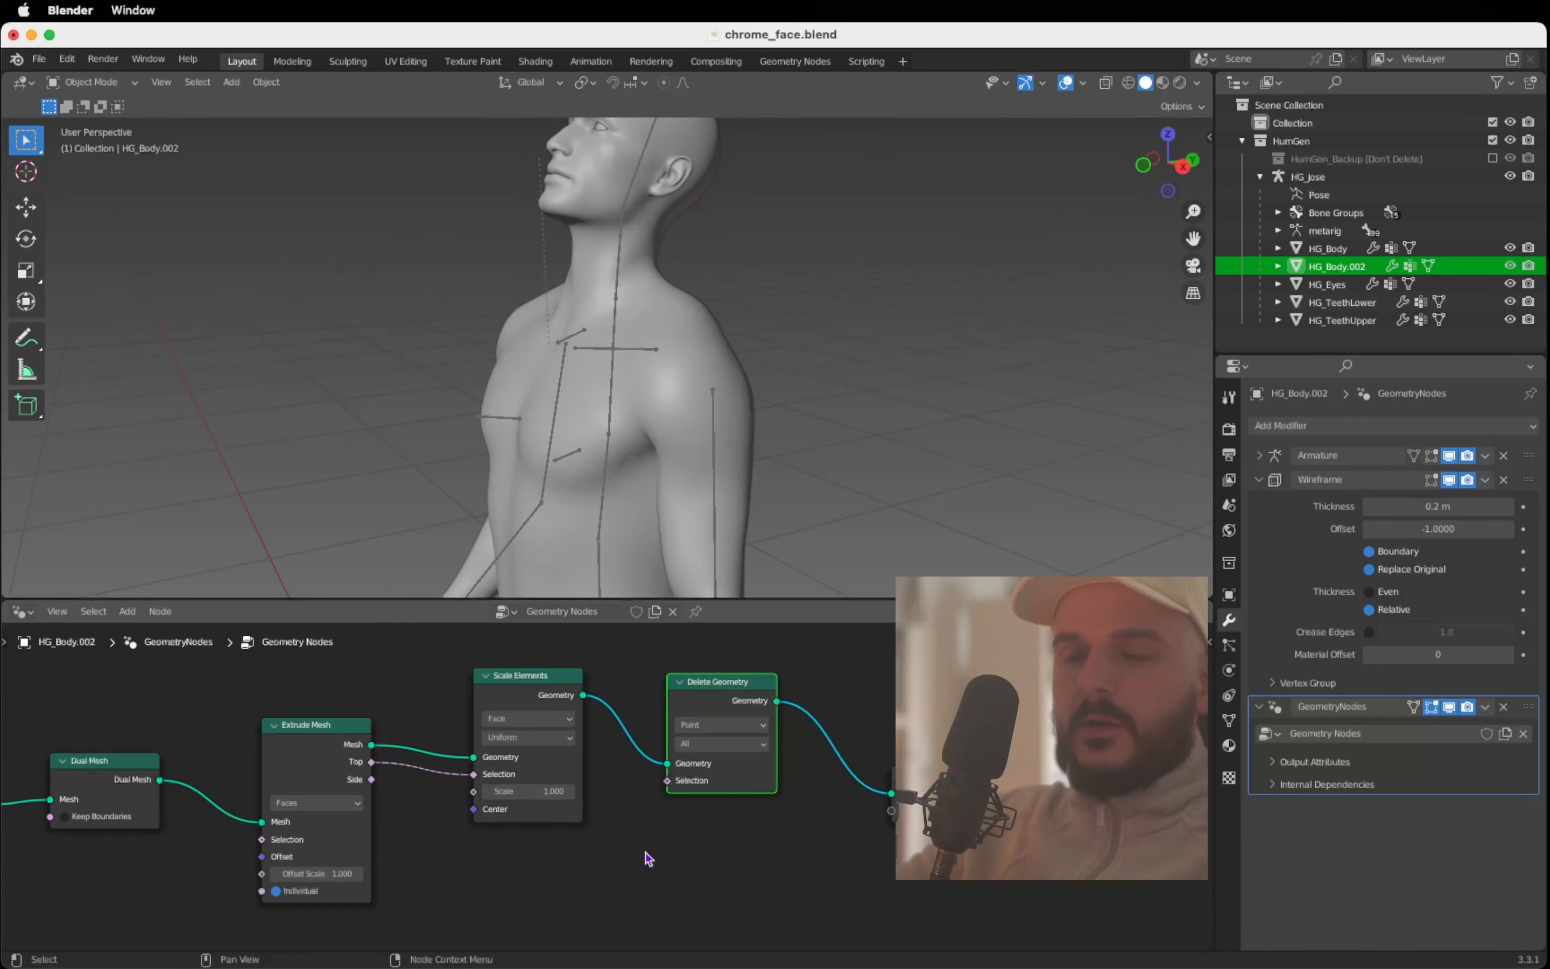
{"action": "left_click_drag", "start_coordinate": [373, 766], "coordinate": [672, 791]}
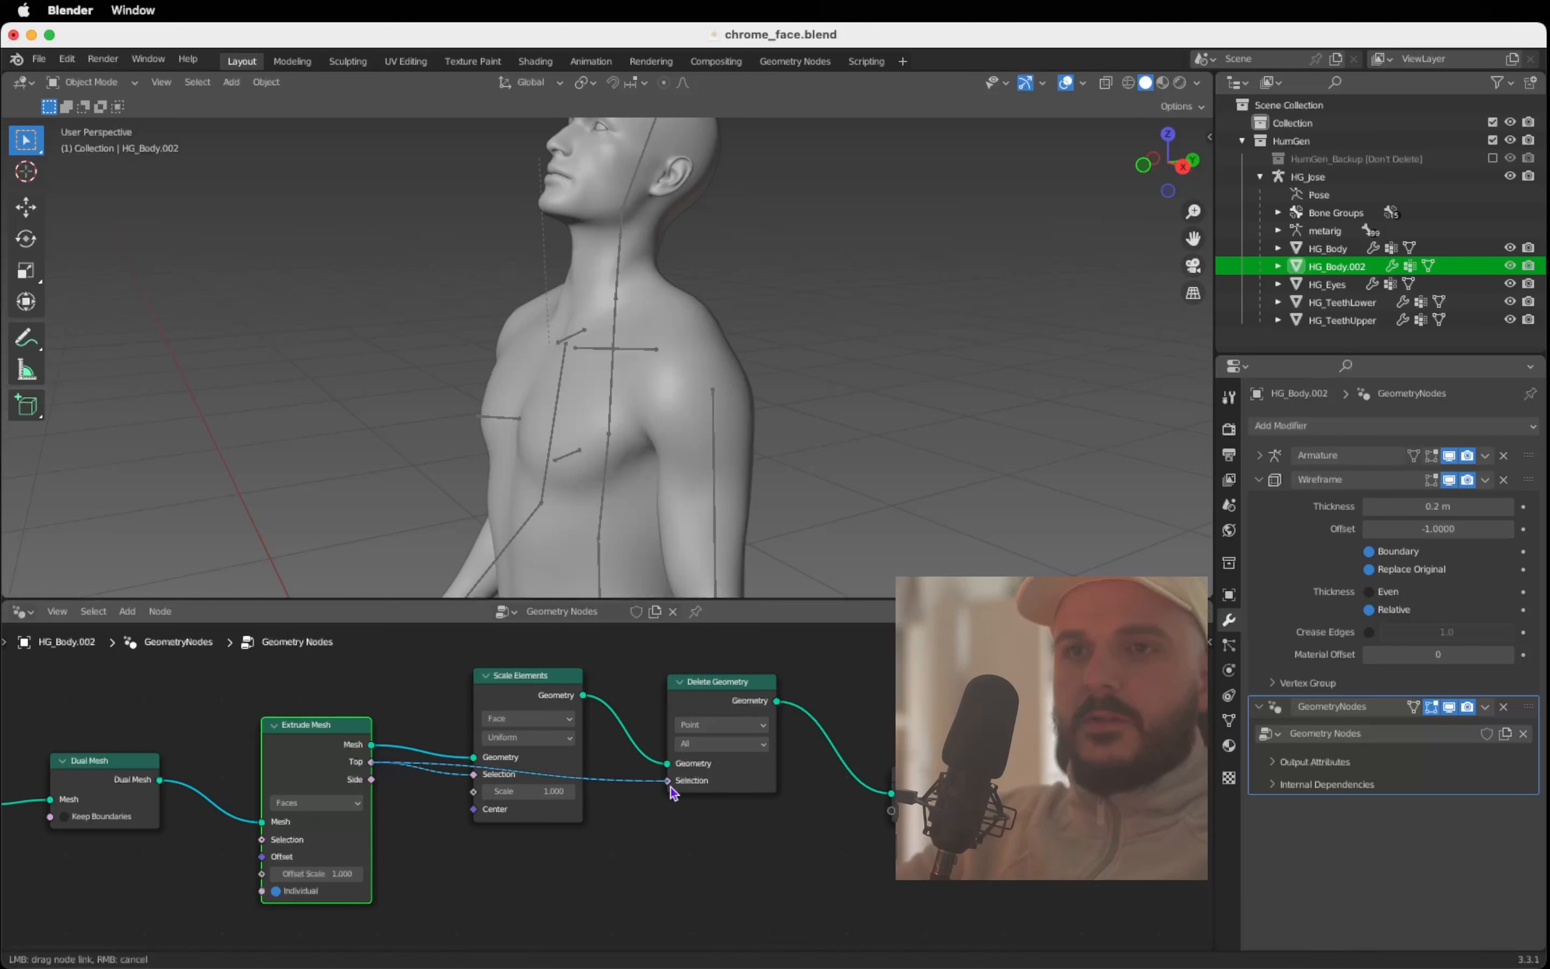
{"action": "left_click_drag", "start_coordinate": [666, 866], "coordinate": [666, 877]}
Step: Move Group Output away from Delete Geometry and insert a Merge by Distance node on the link between them
{"action": "scroll", "coordinate": [666, 878], "scroll_direction": "right", "scroll_amount": 3}
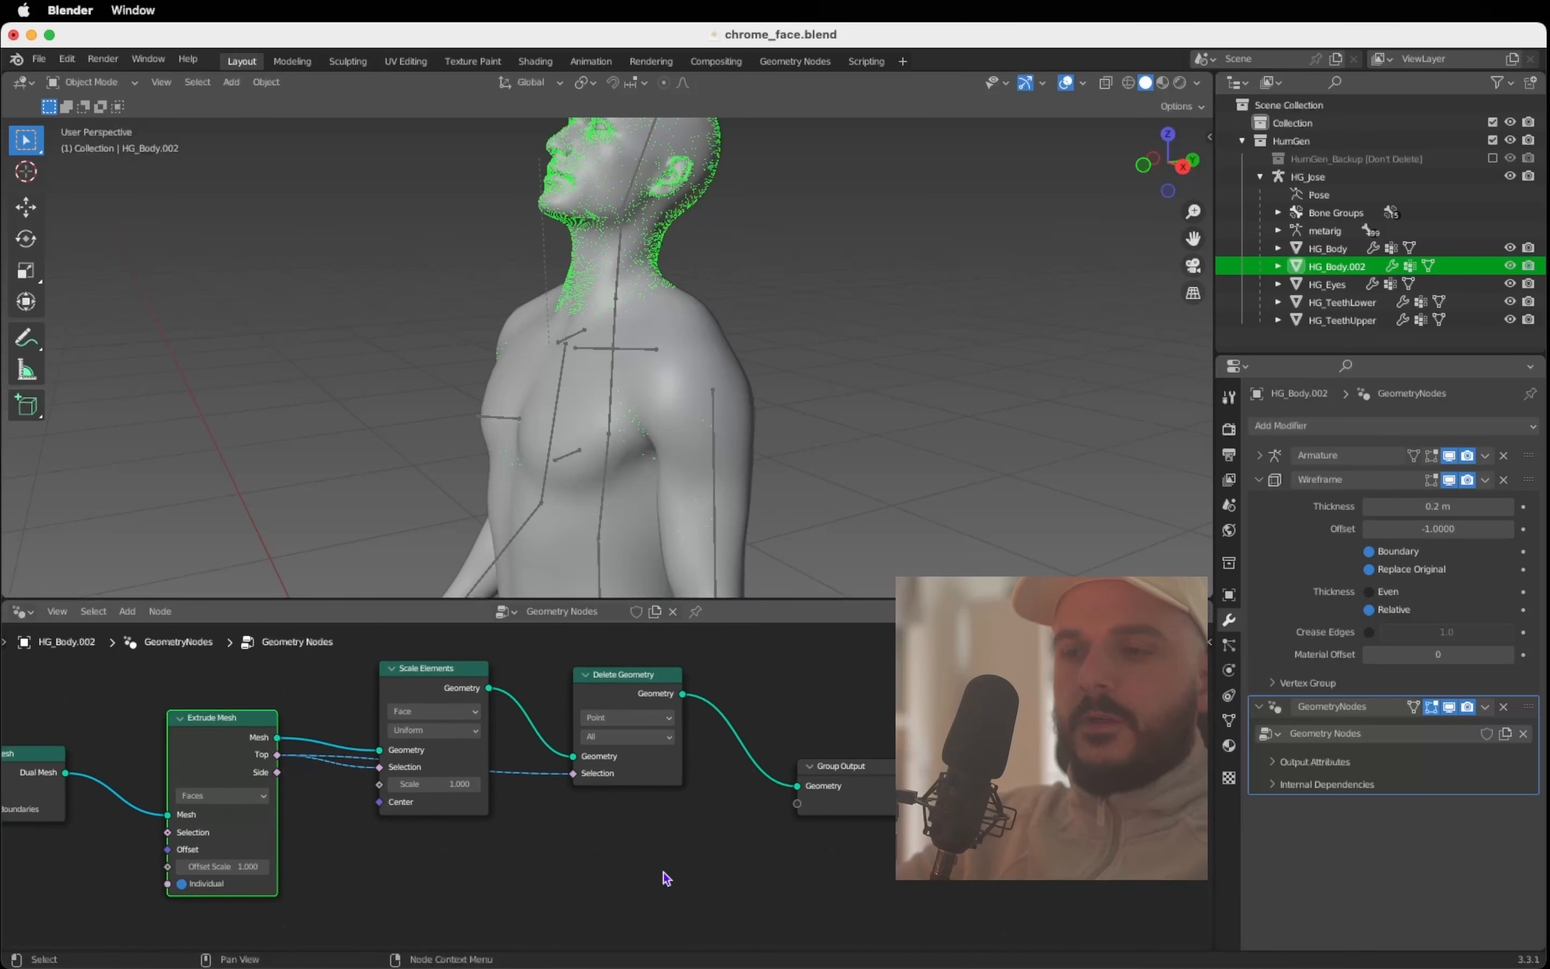
{"action": "left_click_drag", "start_coordinate": [831, 771], "coordinate": [1091, 773]}
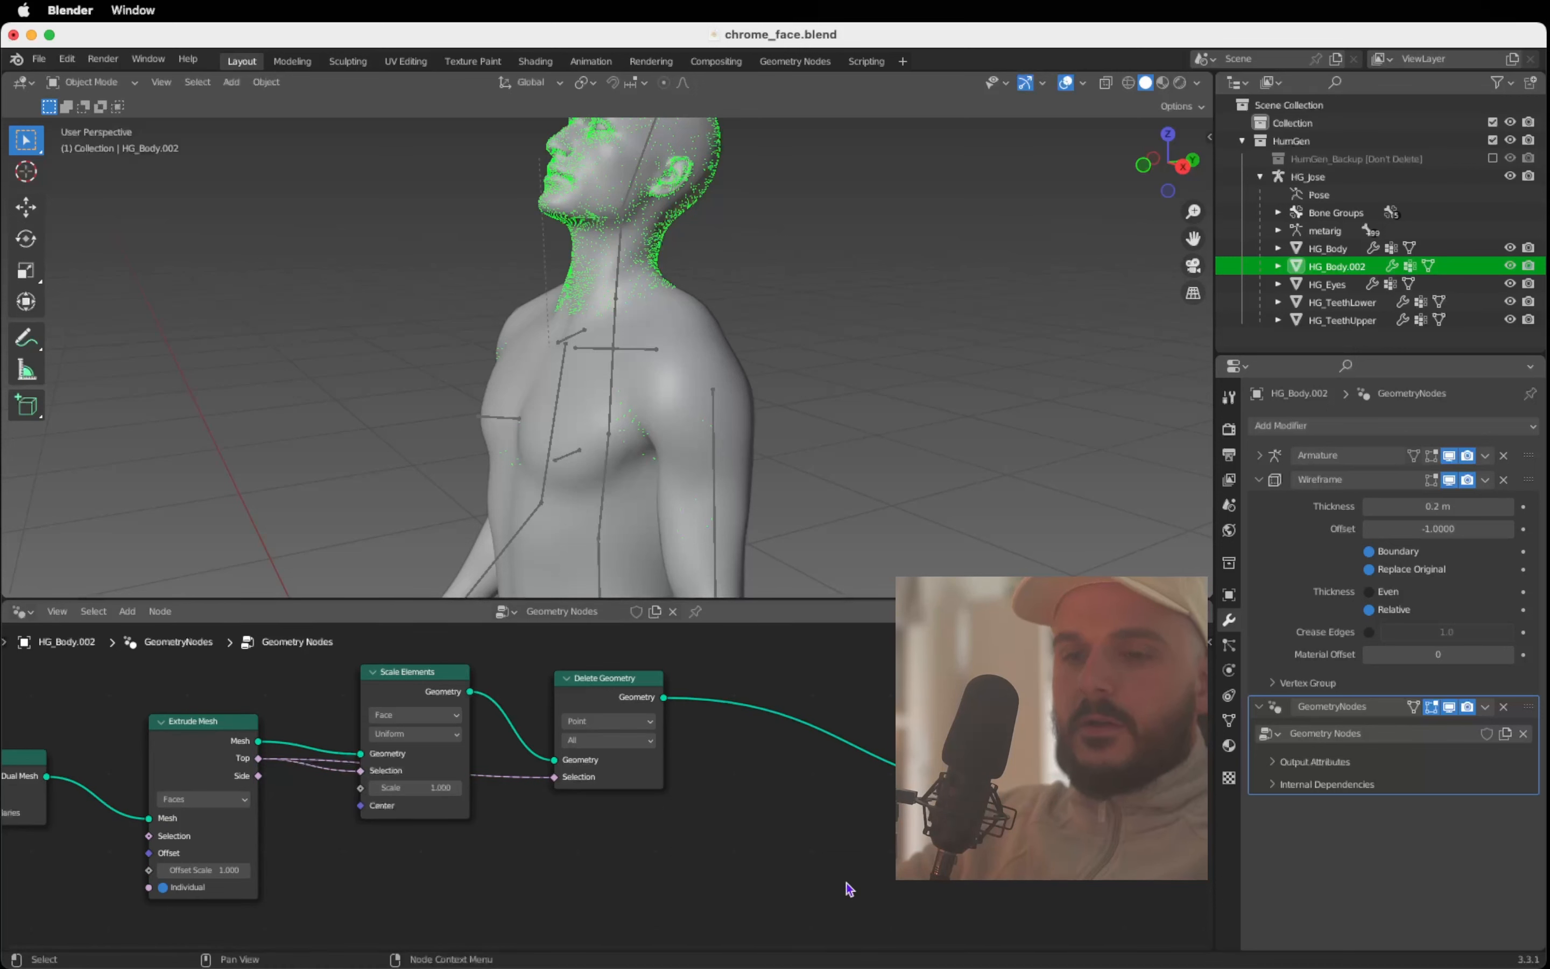
{"action": "key", "text": "shift+a"}
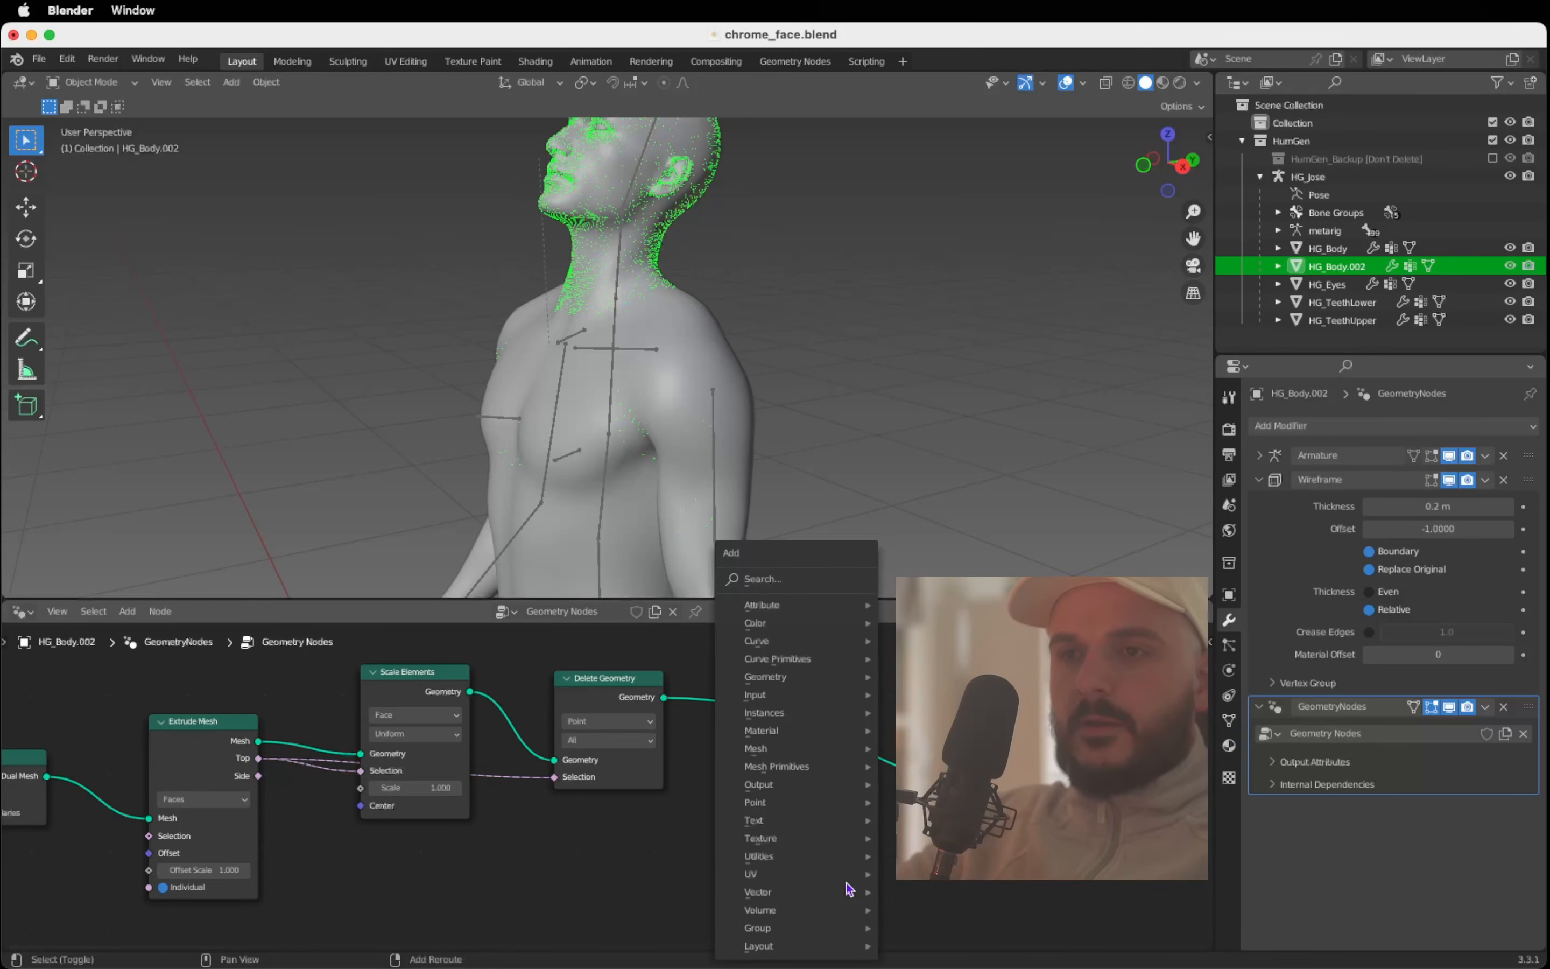
{"action": "left_click", "coordinate": [788, 585]}
{"action": "type", "text": "merge"}
{"action": "key", "text": "Return"}
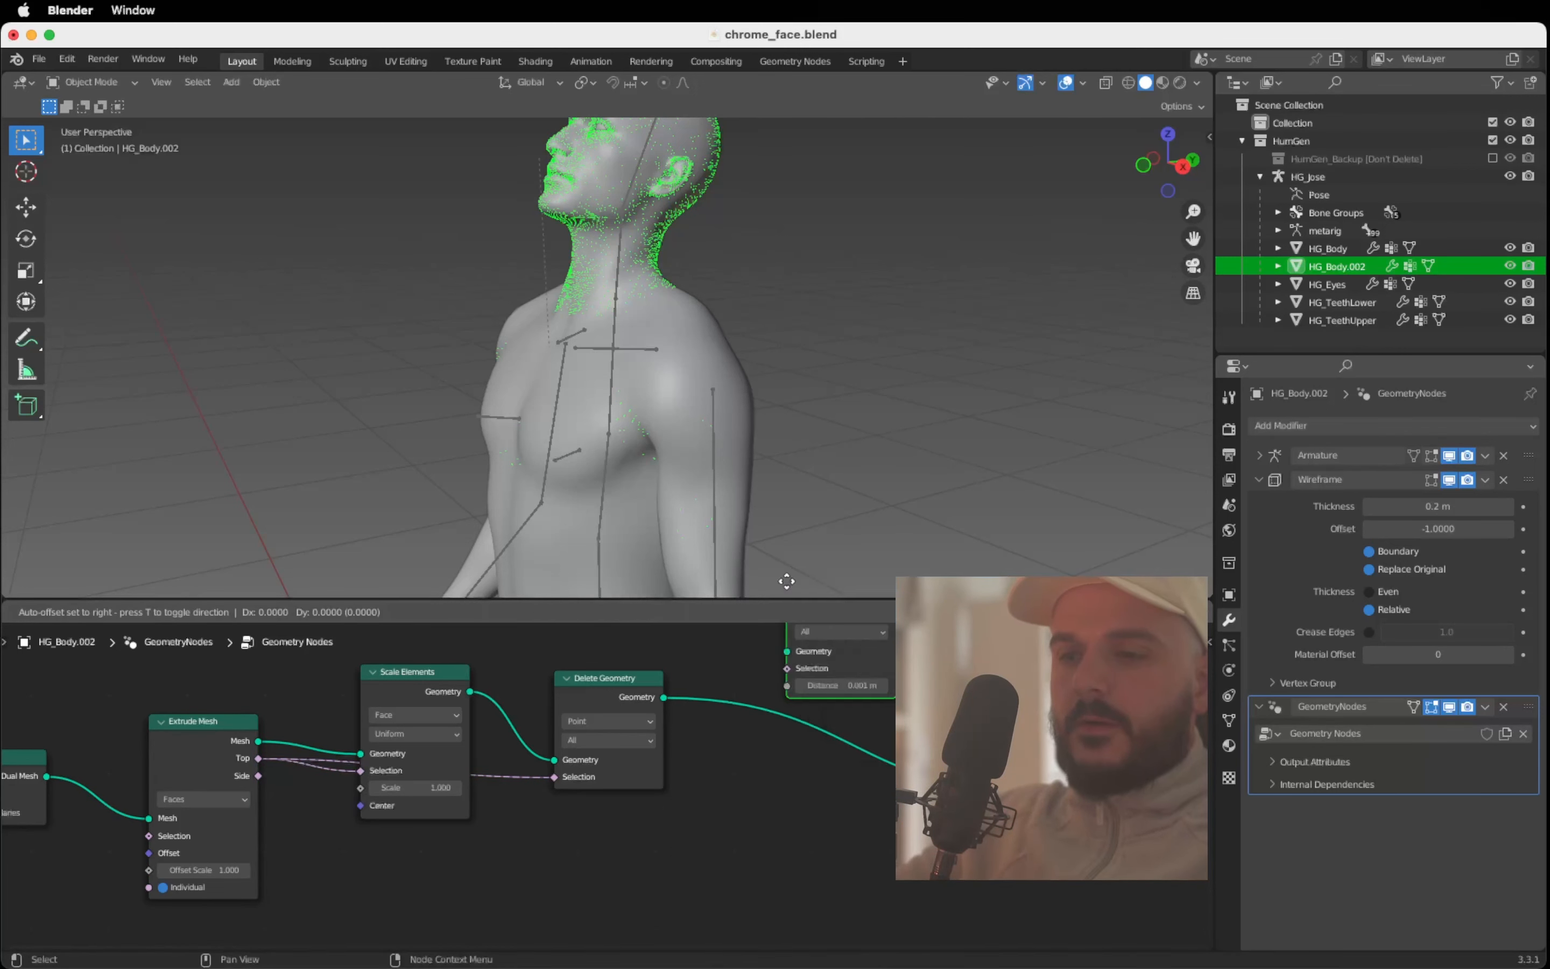
{"action": "left_click", "coordinate": [748, 660]}
Step: Insert a Subdivision Surface node between Merge by Distance and Group Output
{"action": "key", "text": "shift+a"}
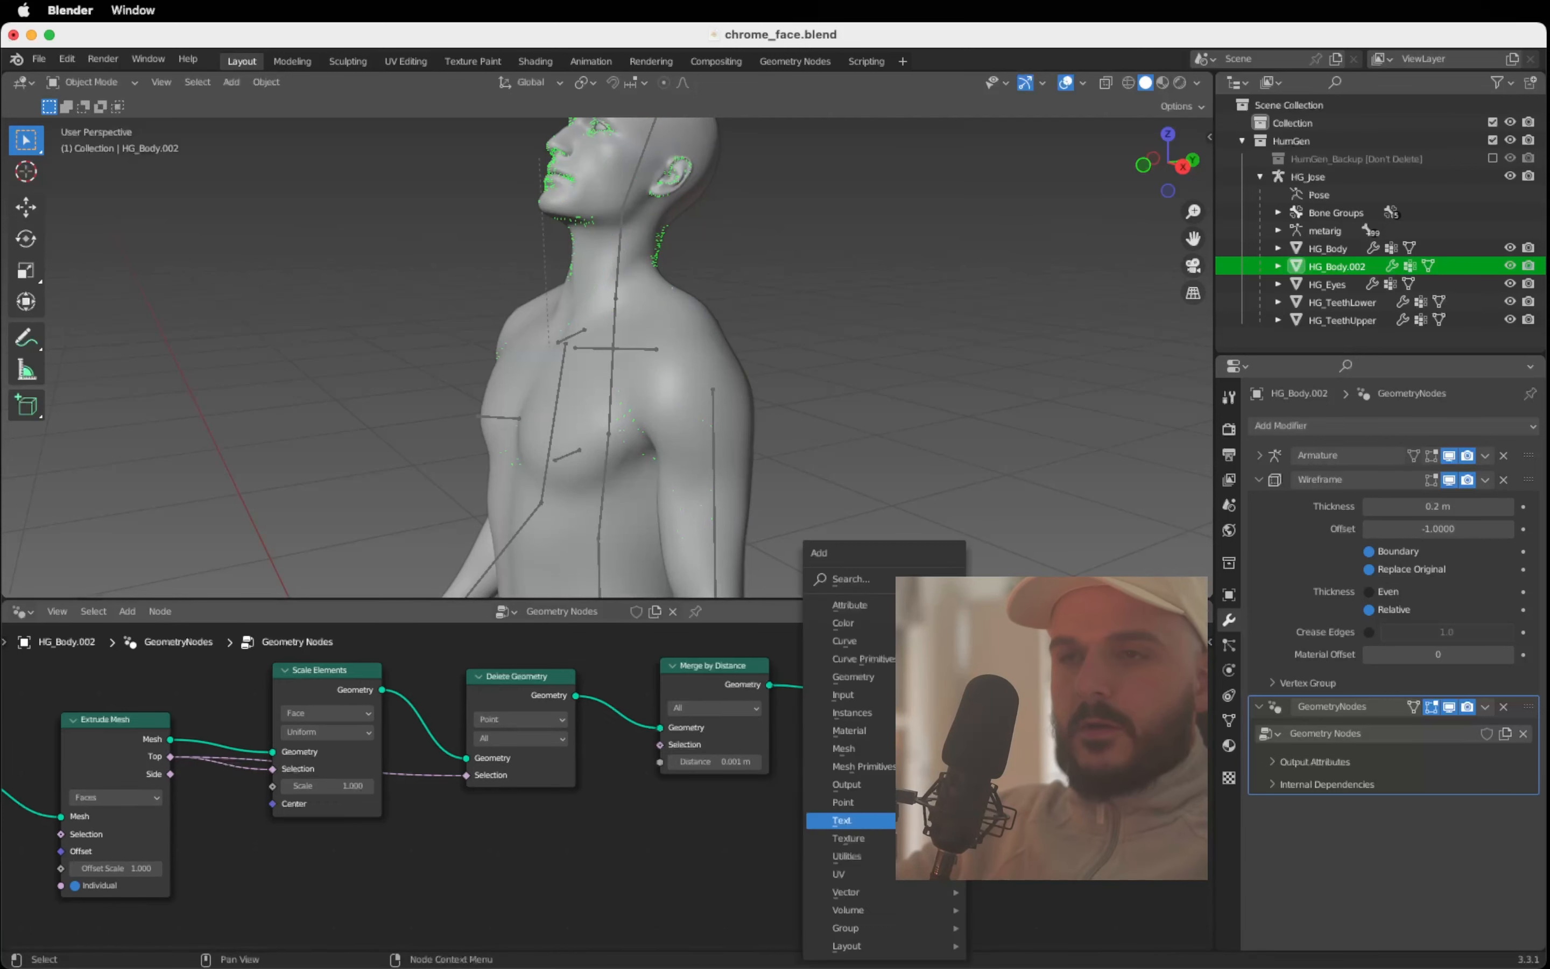
{"action": "left_click", "coordinate": [876, 579]}
{"action": "type", "text": "su"}
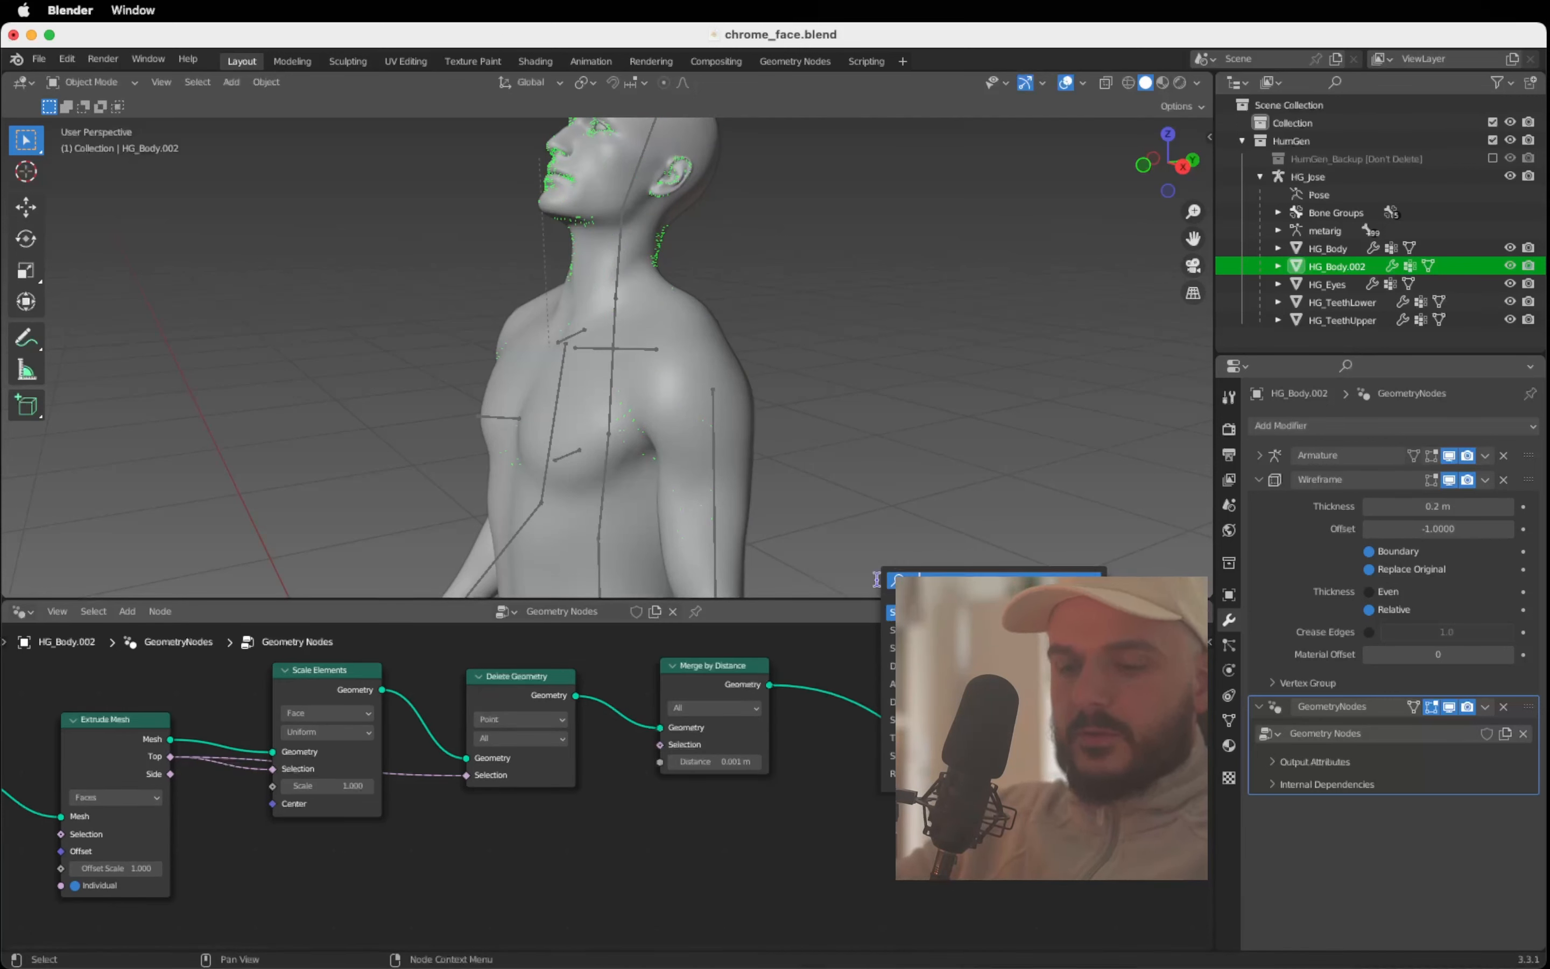
{"action": "type", "text": "bd"}
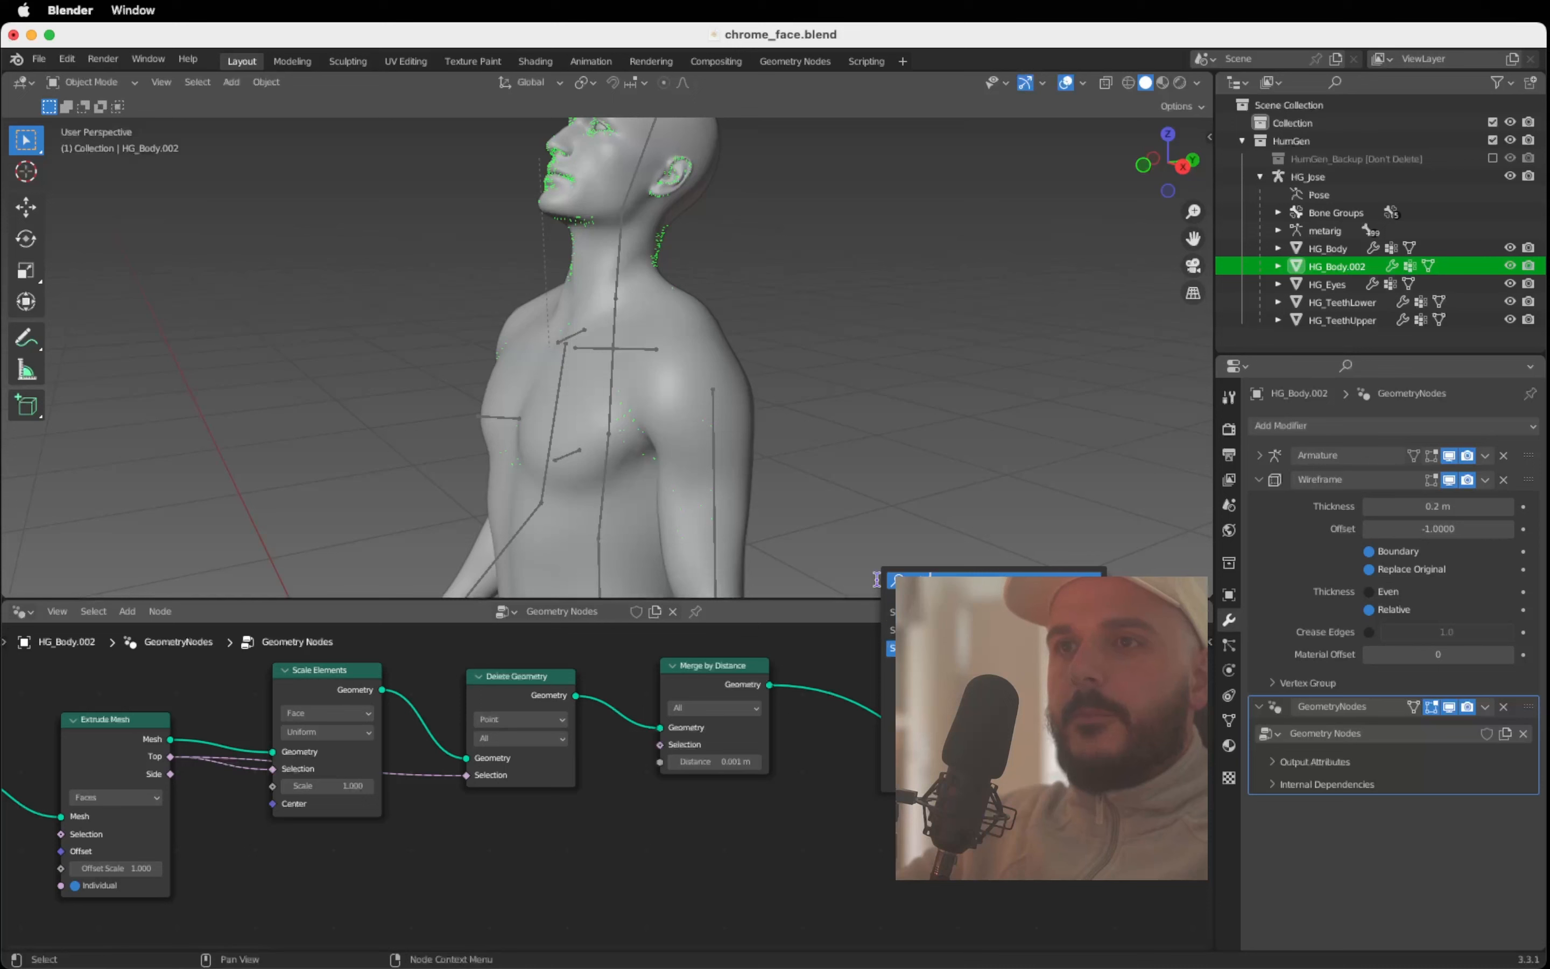
{"action": "key", "text": "Return"}
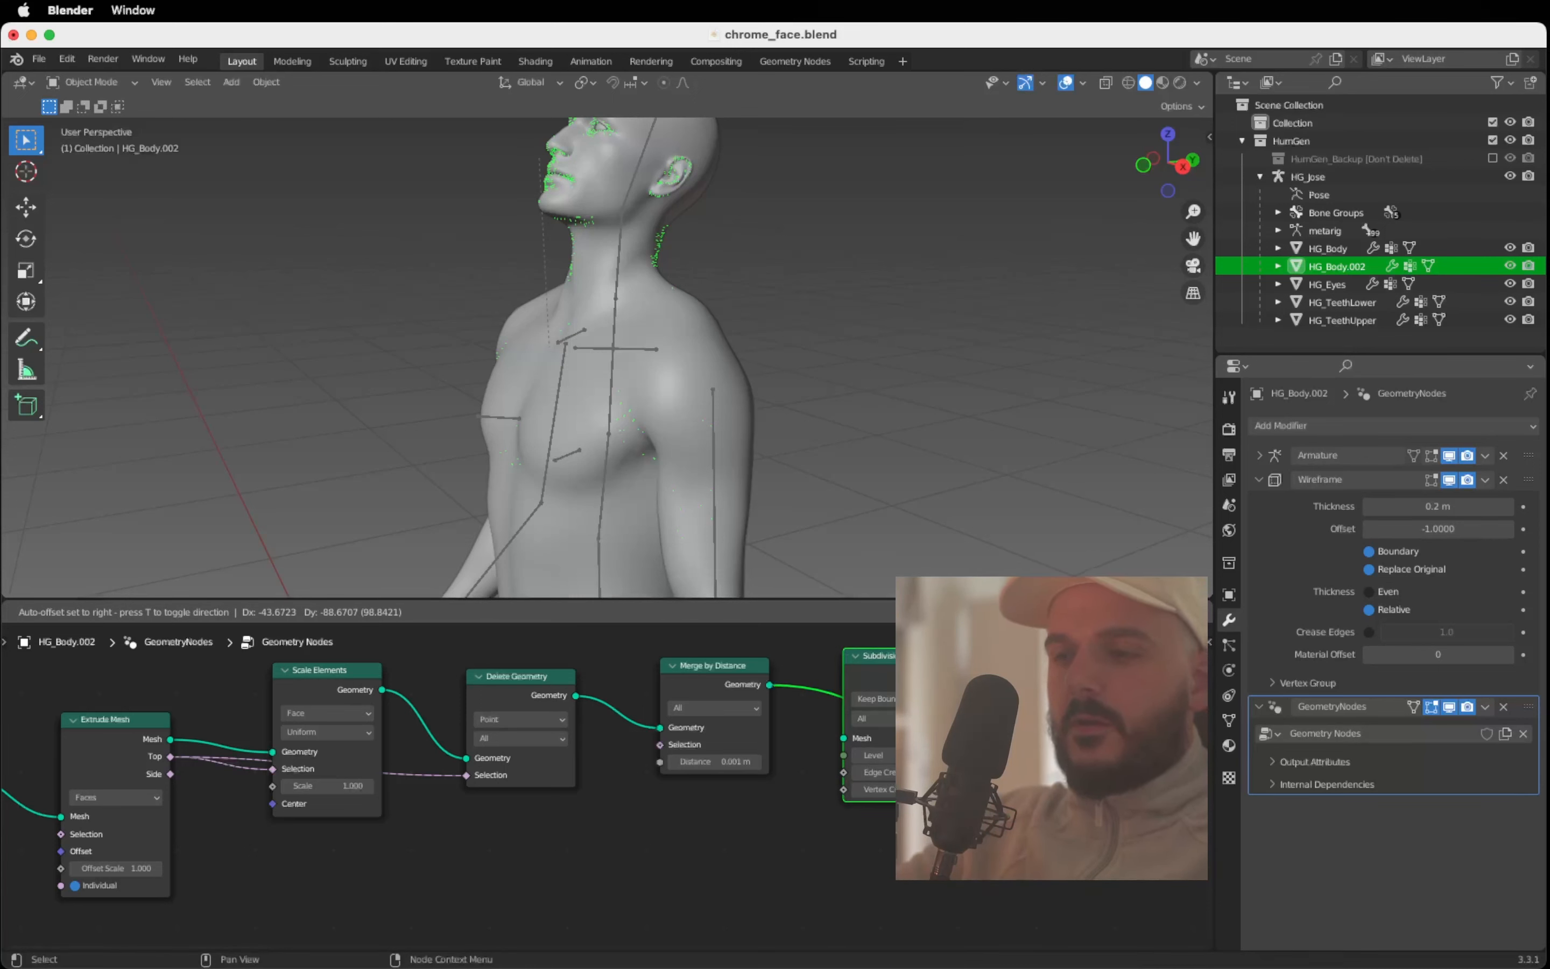
{"action": "left_click", "coordinate": [909, 686]}
Step: Shift Group Output farther along and insert another node on the link between Subdivision Surface and Group Output
{"action": "left_click_drag", "start_coordinate": [1088, 767], "coordinate": [1140, 768]}
{"action": "middle_click_drag", "start_coordinate": [1055, 765], "coordinate": [959, 767]}
{"action": "key", "text": "shift+a"}
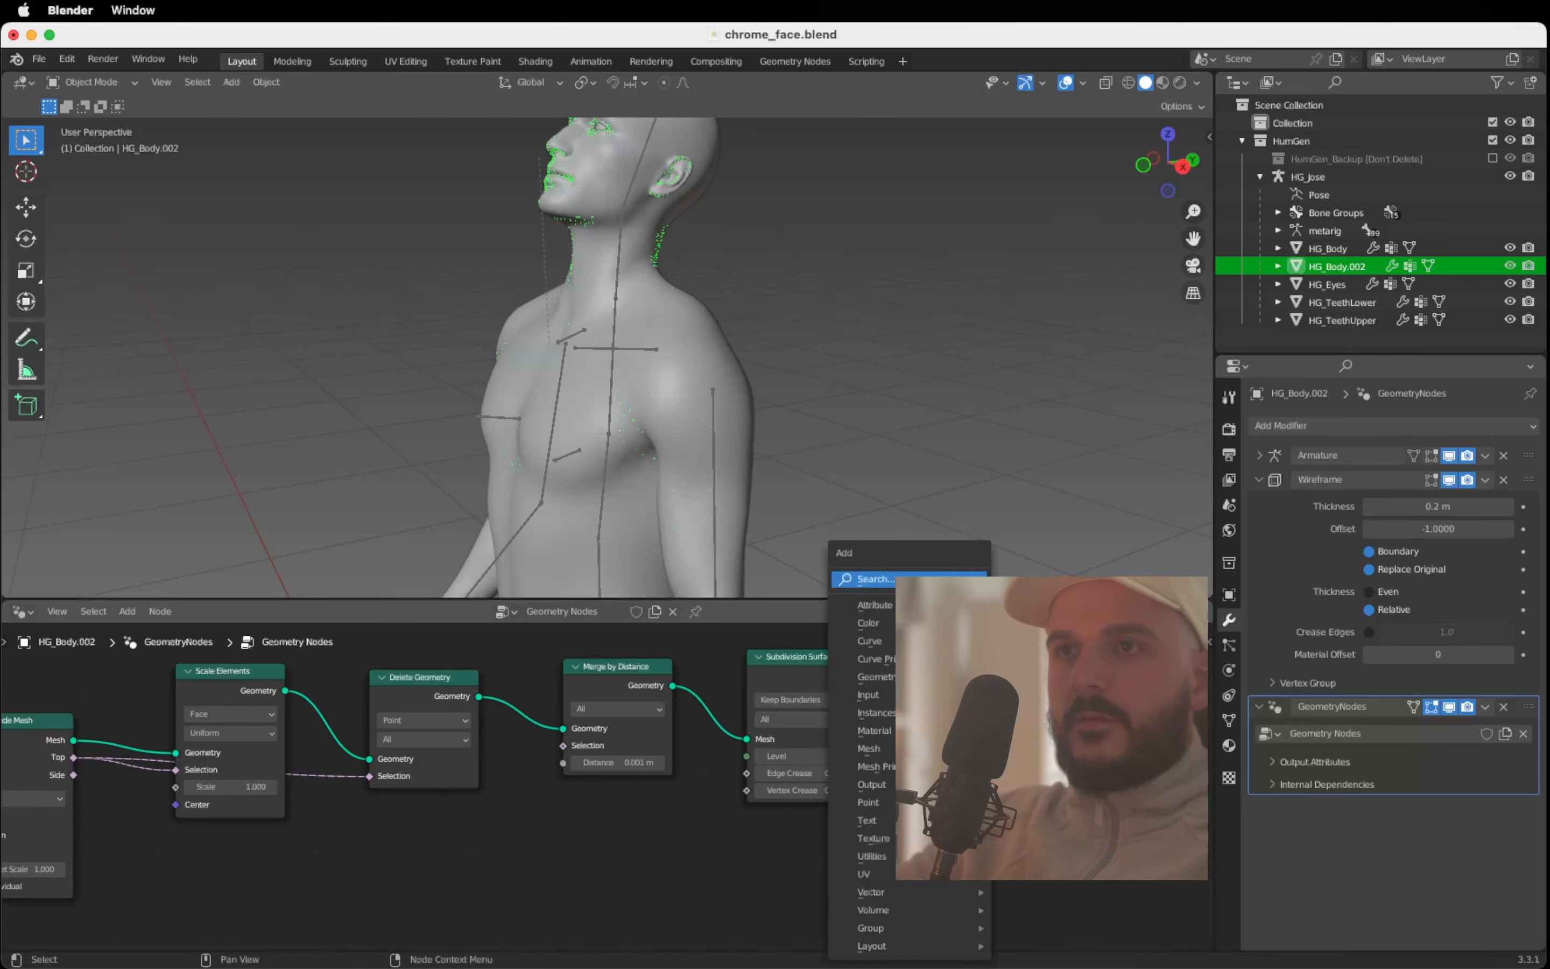
{"action": "left_click", "coordinate": [916, 578]}
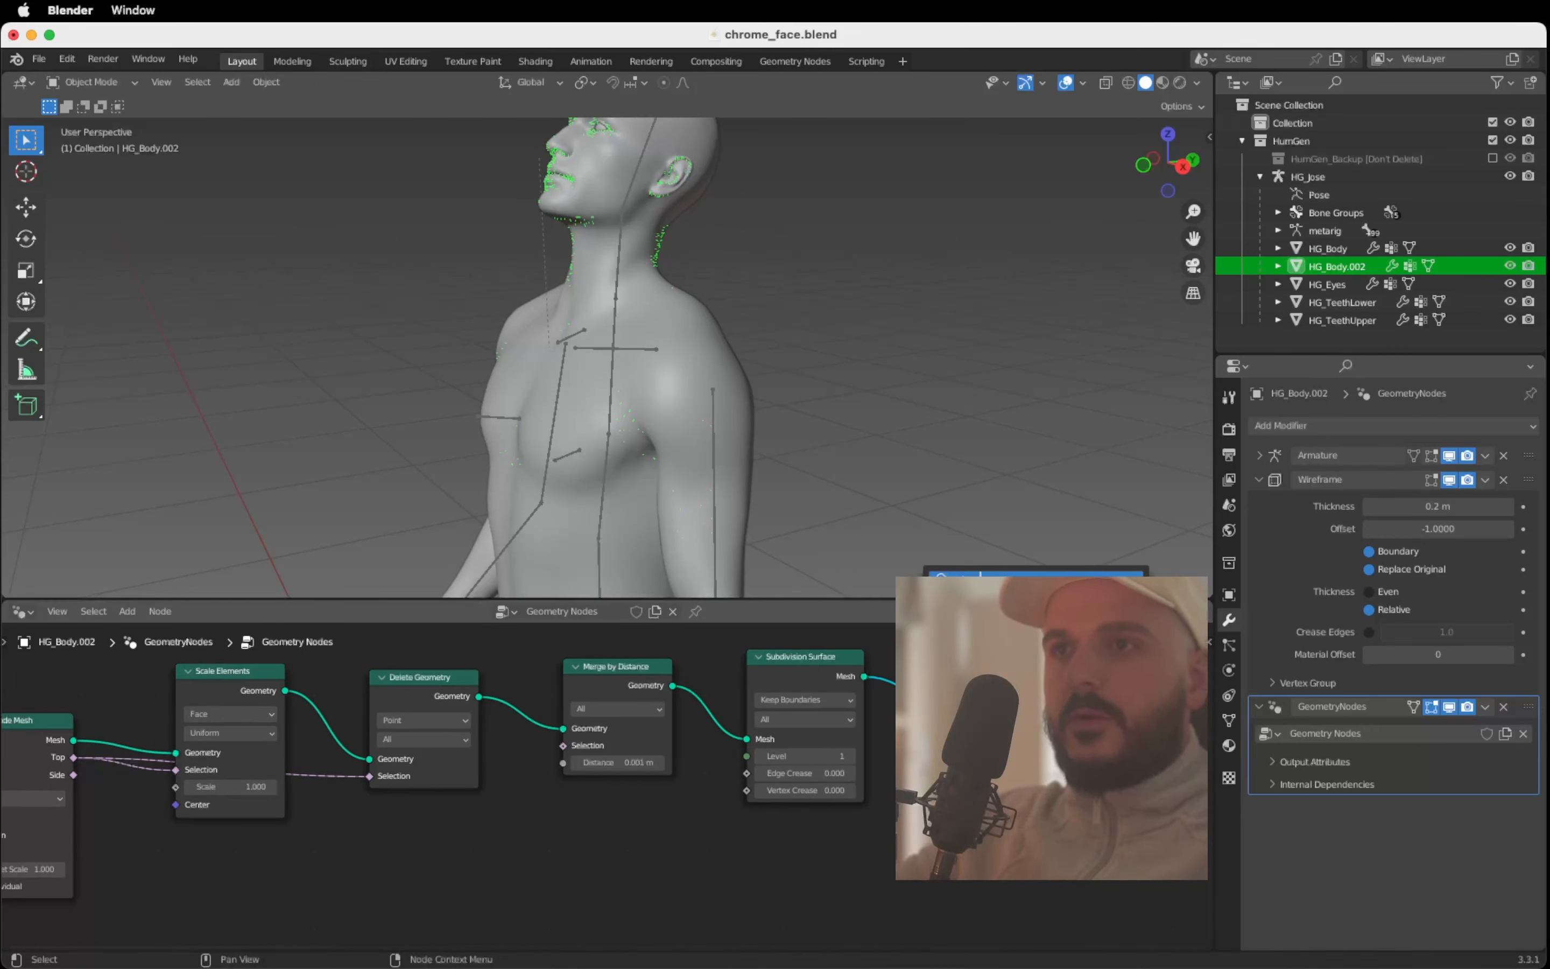
{"action": "key", "text": "Return"}
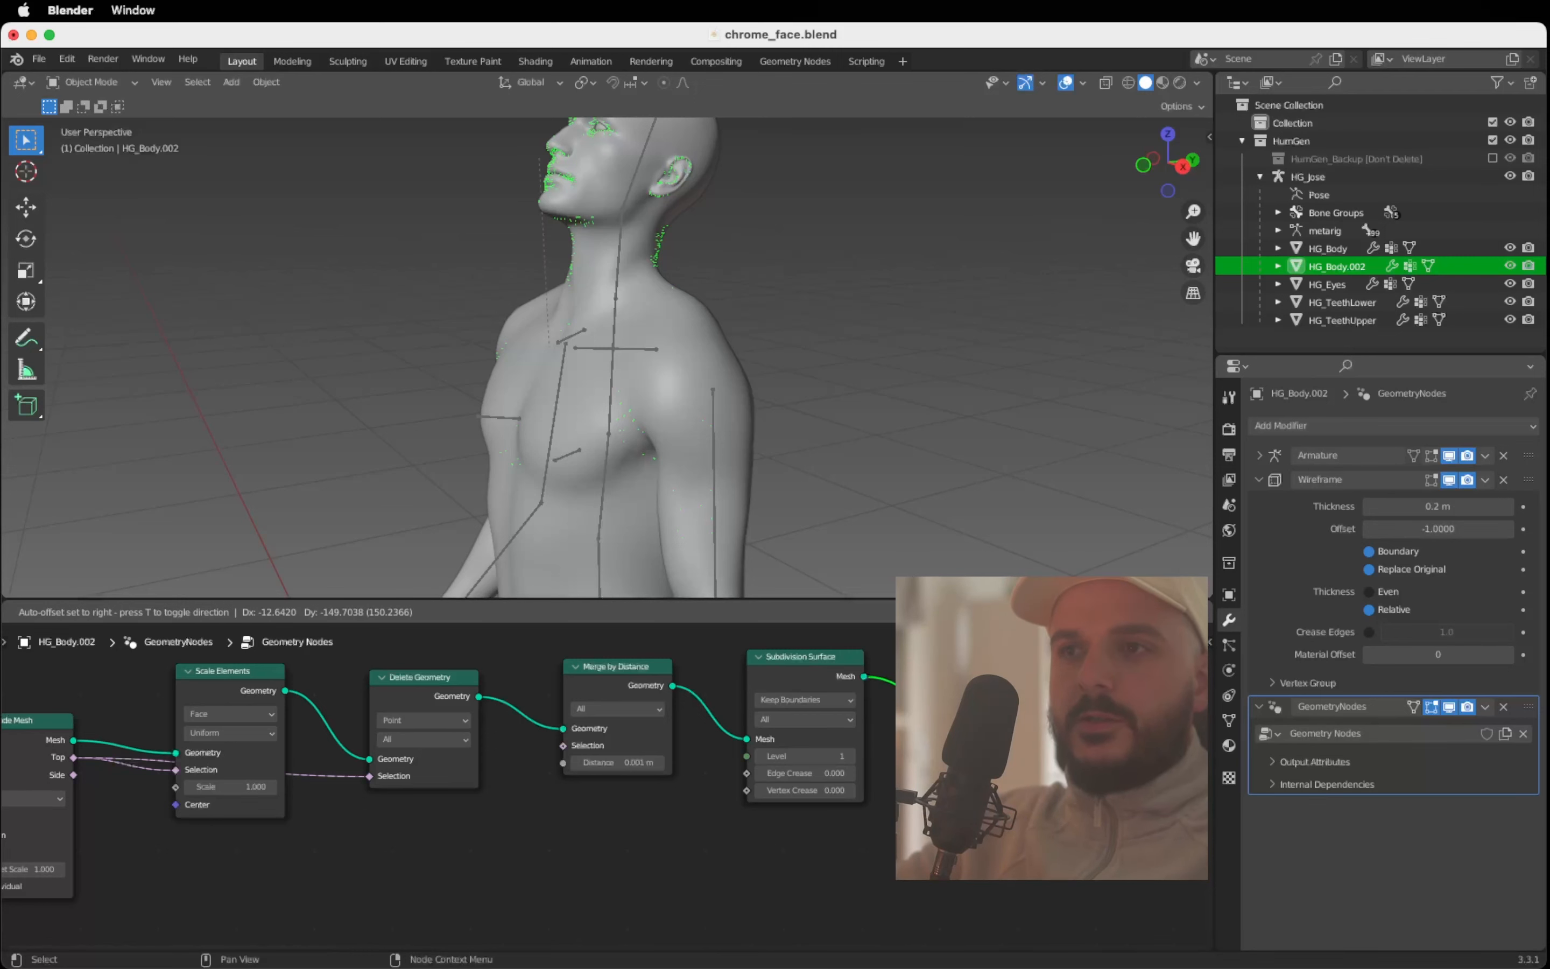
{"action": "left_click", "coordinate": [922, 695]}
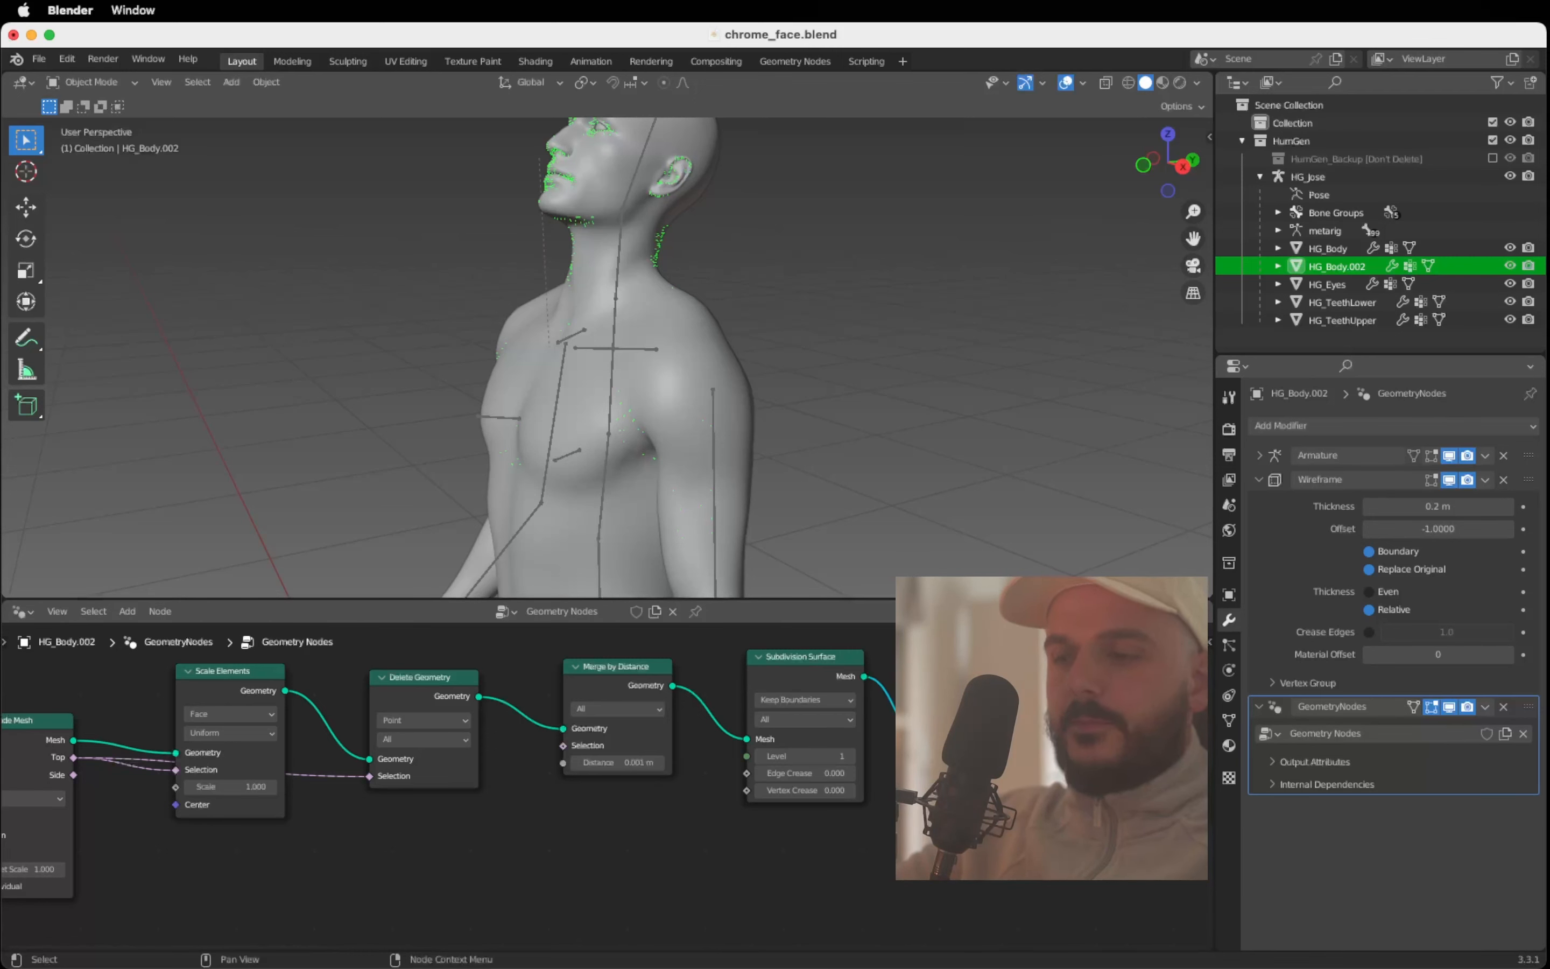
Step: Add a Random Value node below Dual Mesh and connect its Value output to the Offset Scale of Extrude Mesh
{"action": "scroll", "coordinate": [578, 824], "scroll_direction": "left", "scroll_amount": 10}
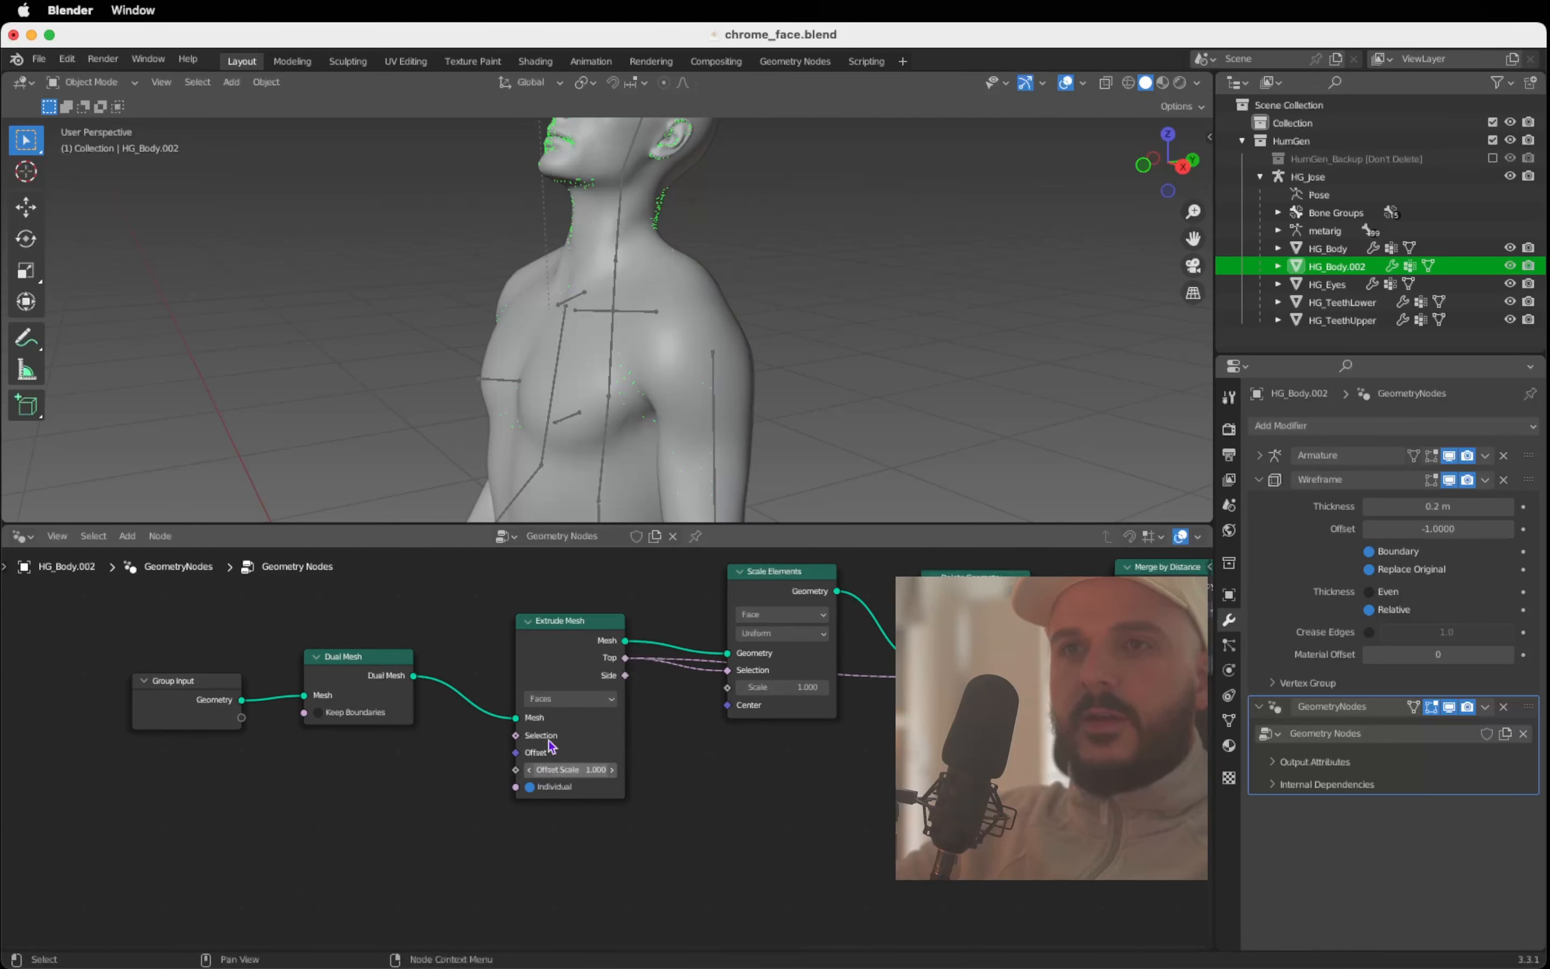
{"action": "key", "text": "shift+a"}
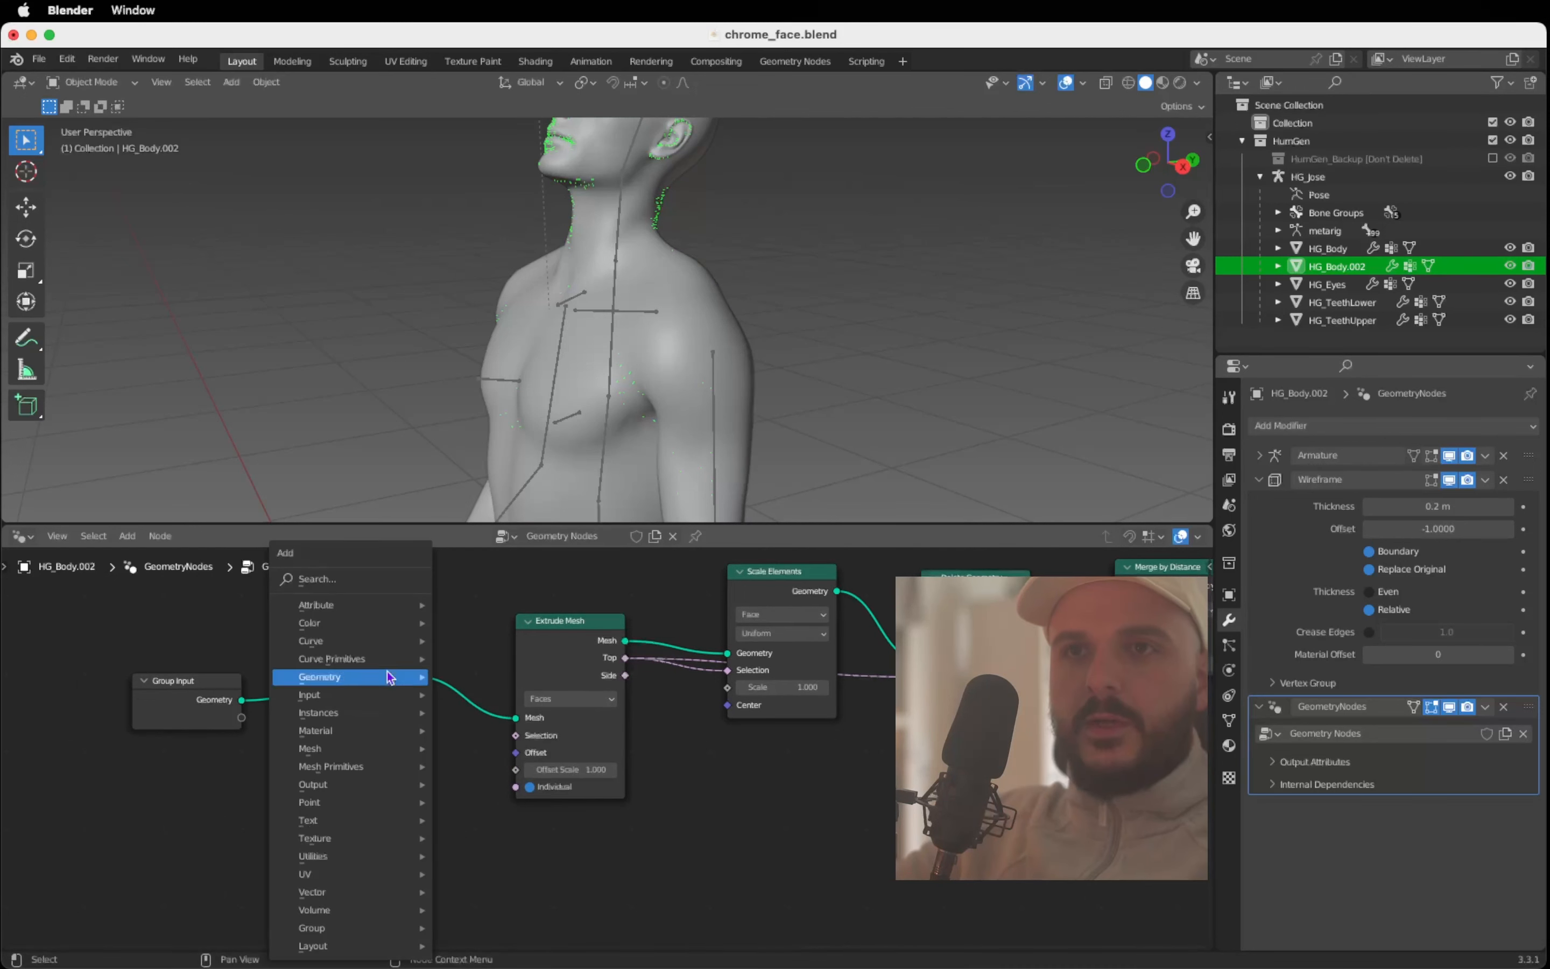
{"action": "left_click", "coordinate": [361, 579]}
{"action": "type", "text": "random"}
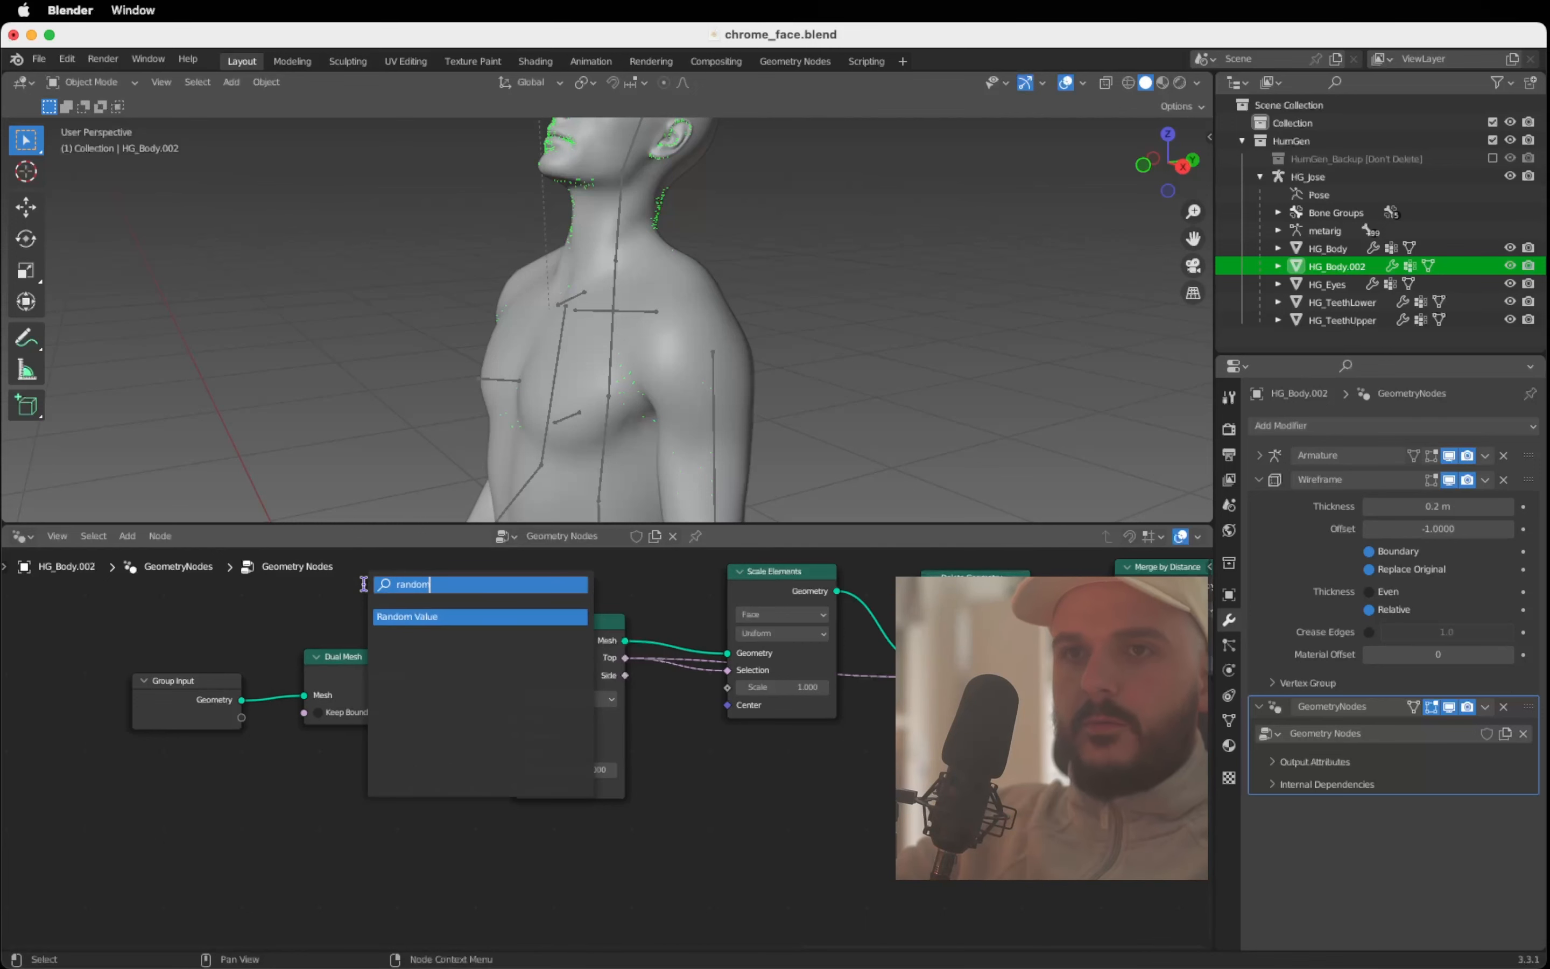
{"action": "key", "text": "Return"}
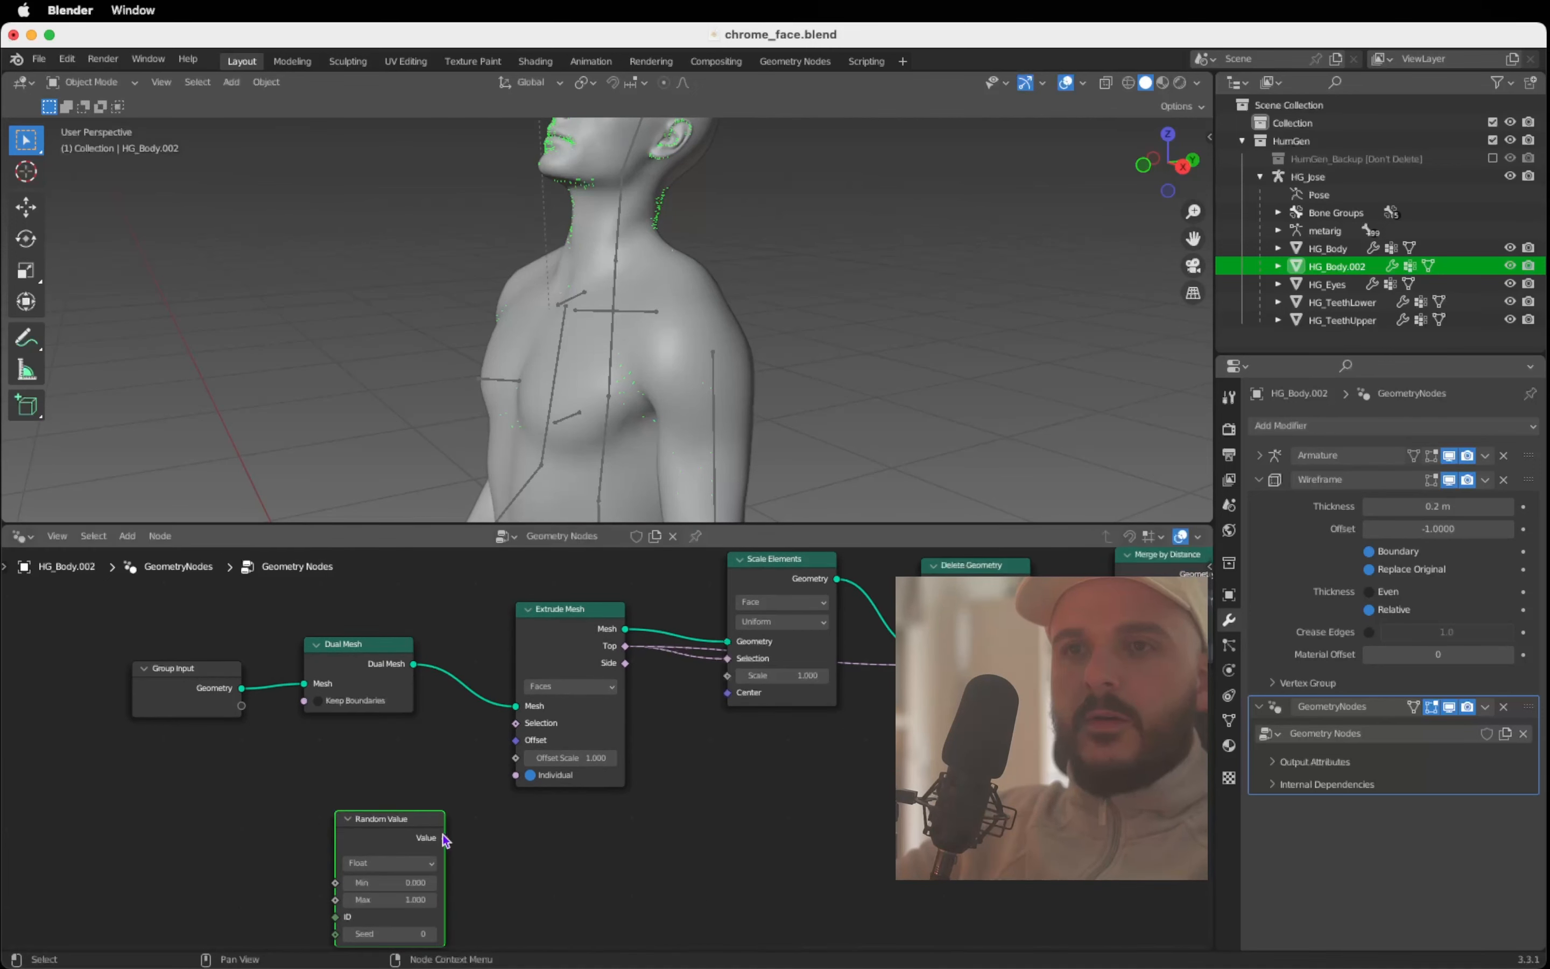
{"action": "left_click_drag", "start_coordinate": [446, 843], "coordinate": [455, 840]}
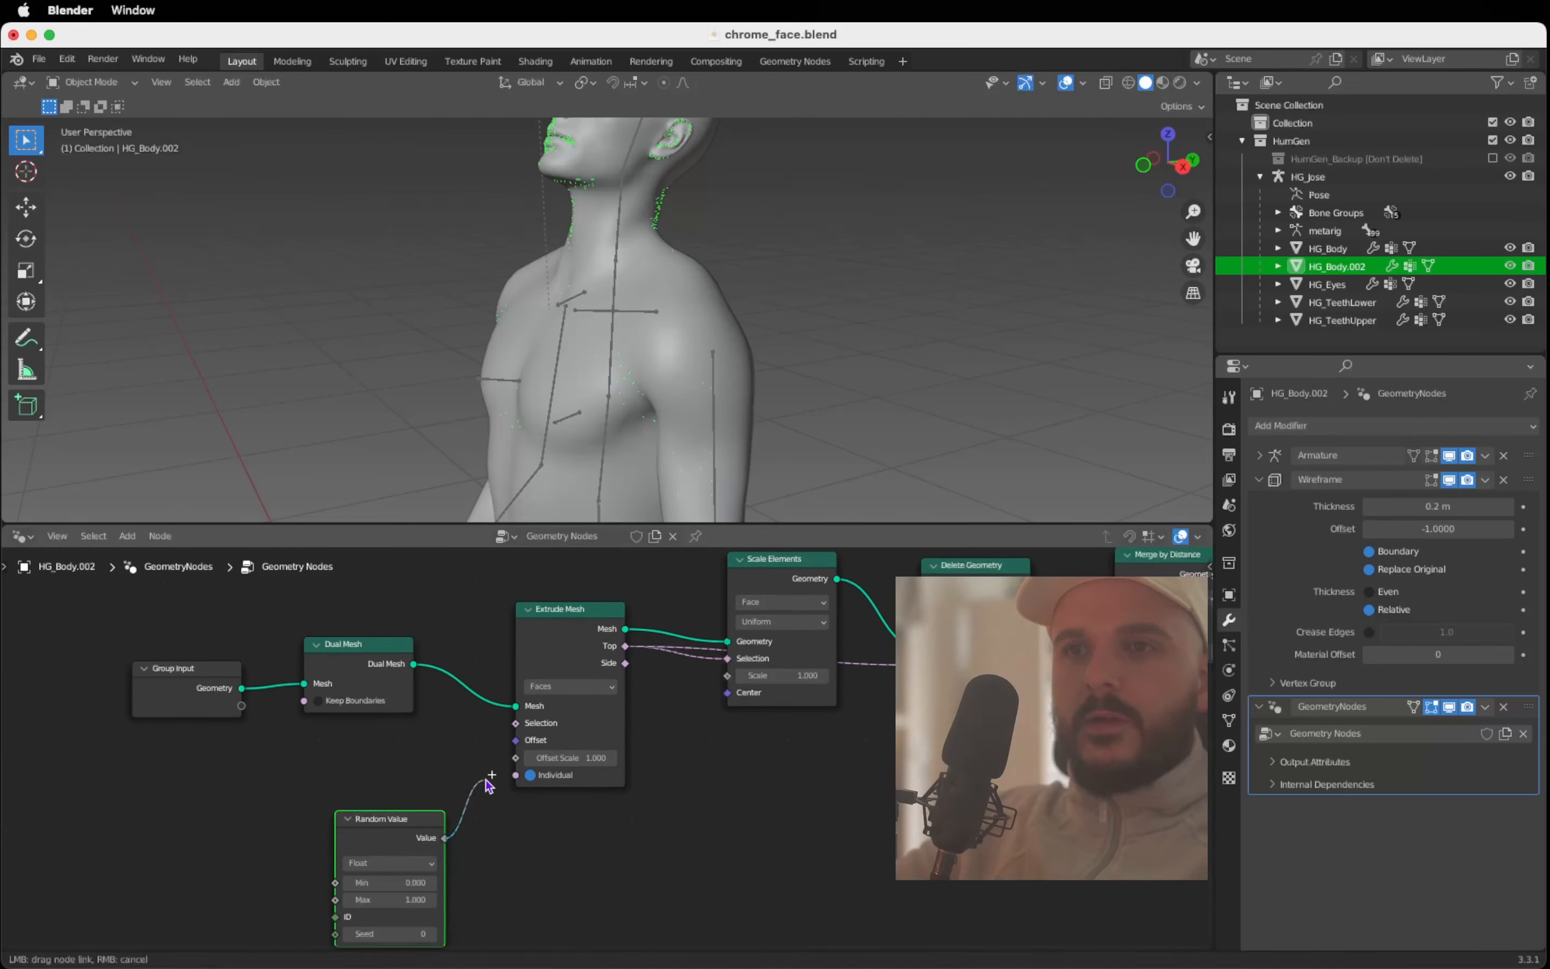
{"action": "left_click_drag", "start_coordinate": [494, 770], "coordinate": [508, 760]}
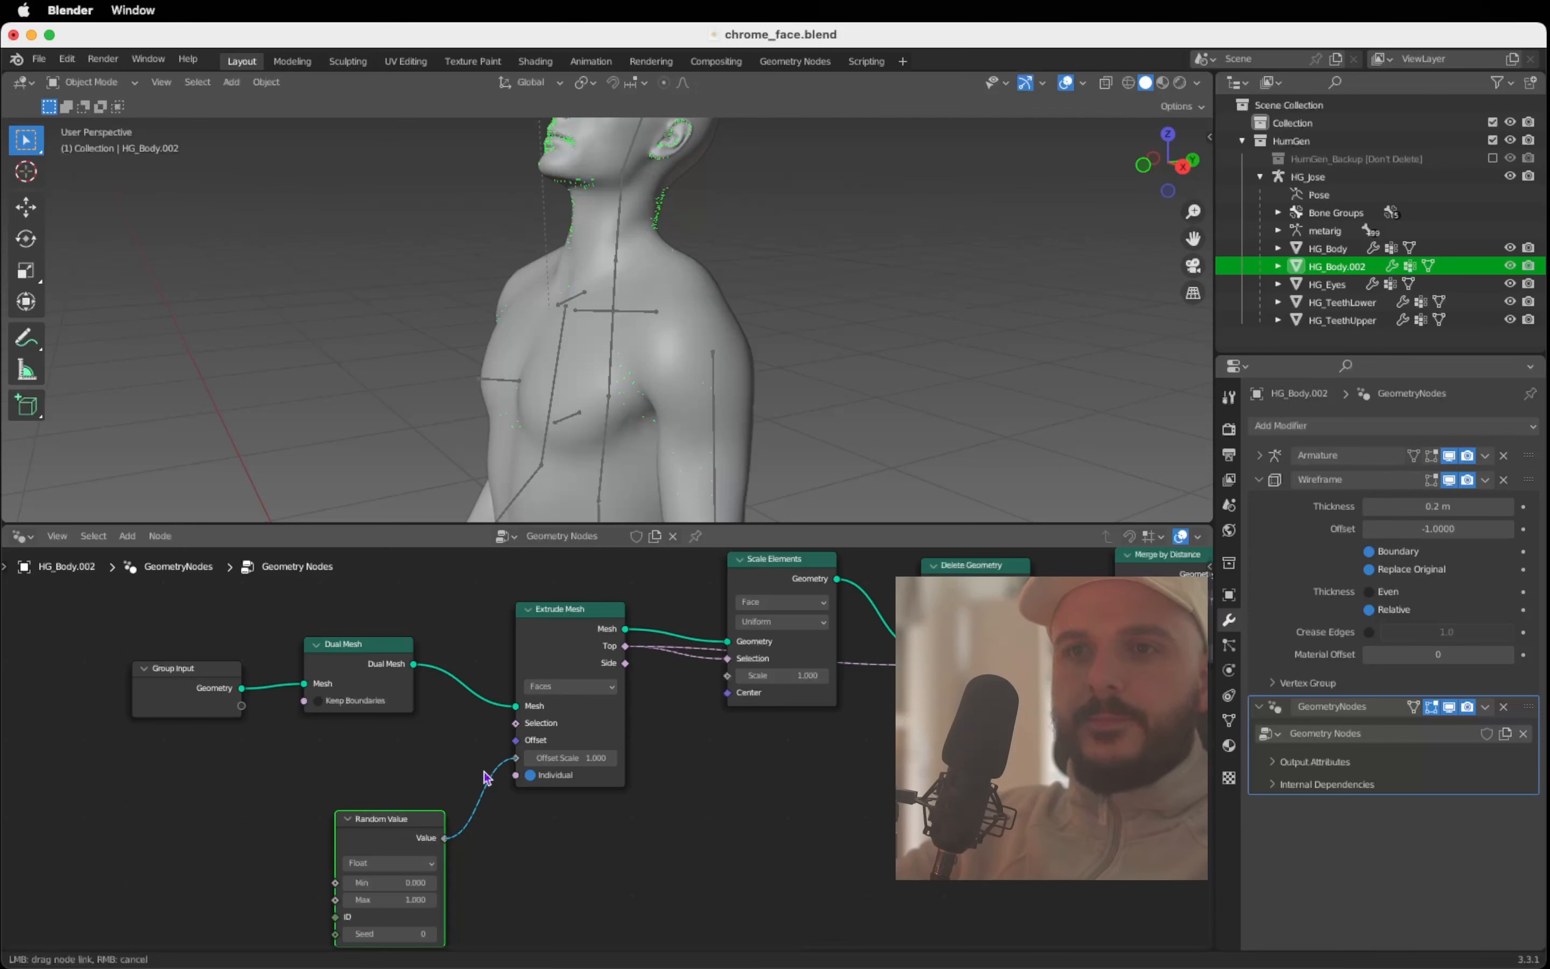
Step: Set the Random Value node's Min to 0.05 and Max to 0.012
{"action": "middle_click_drag", "start_coordinate": [402, 899], "coordinate": [442, 810]}
{"action": "double_click", "coordinate": [441, 797]}
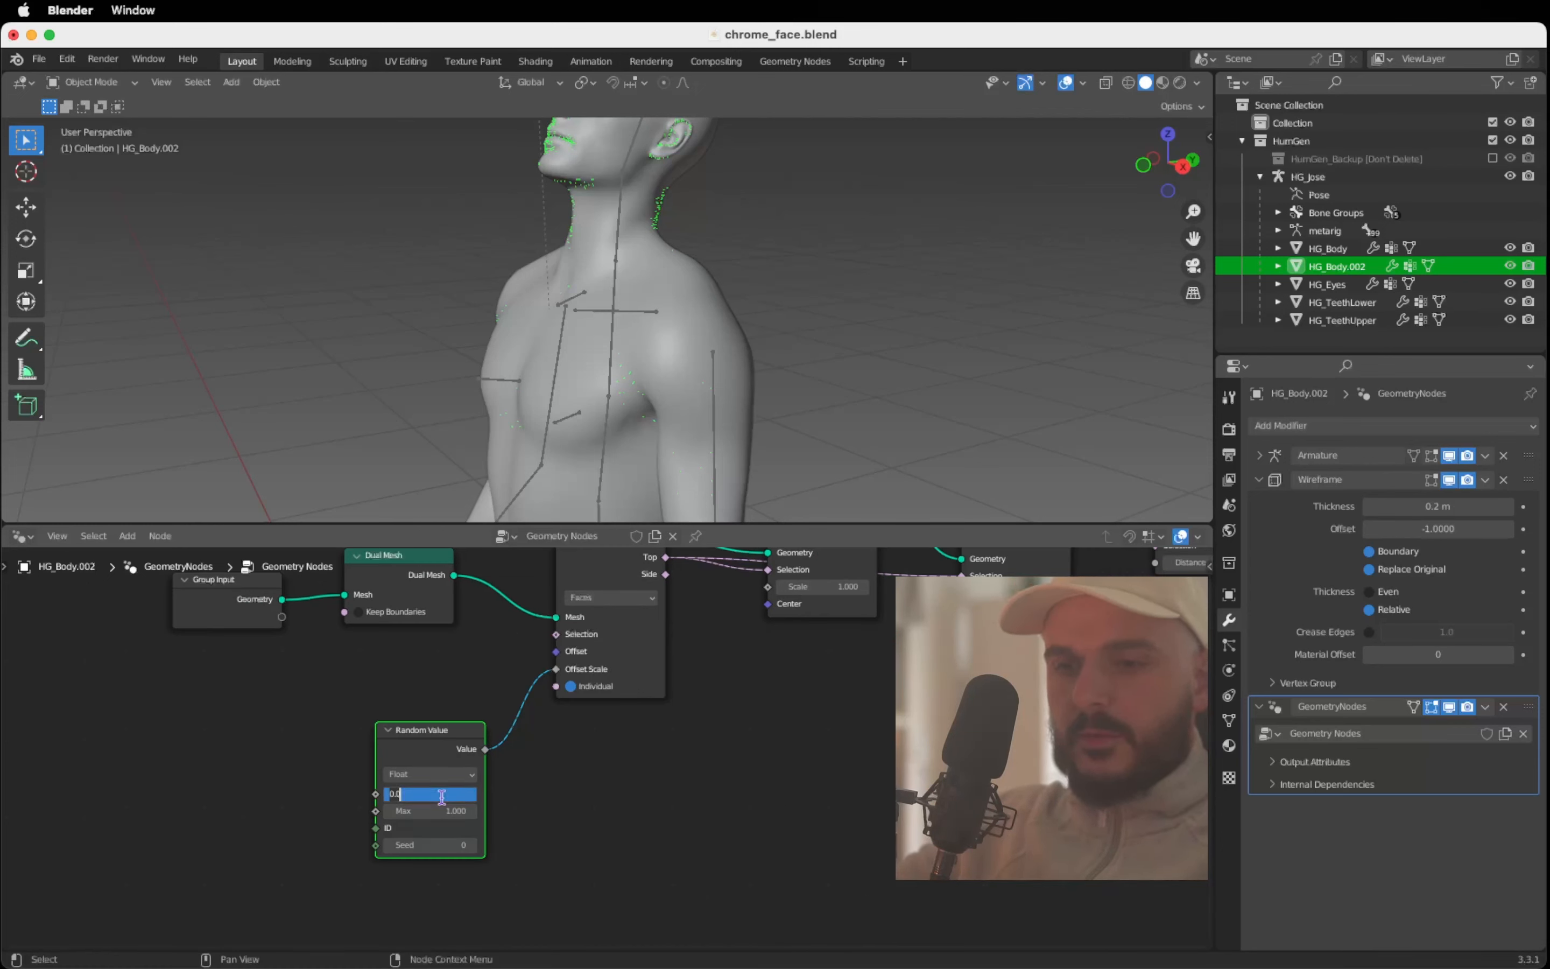
{"action": "type", "text": ".00"}
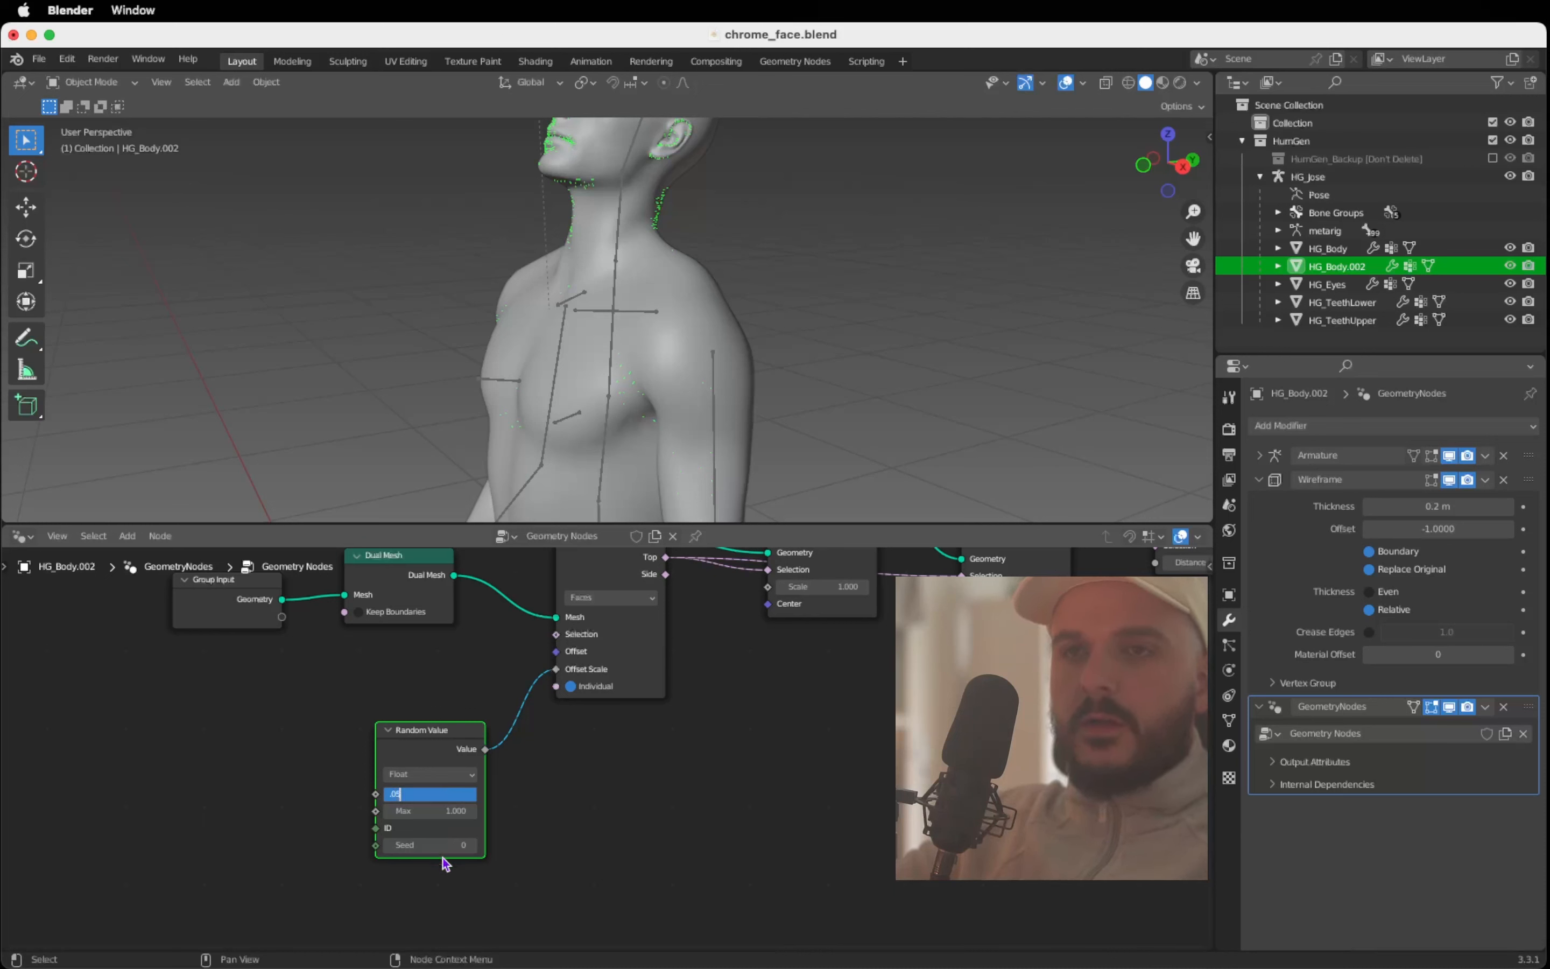
{"action": "double_click", "coordinate": [438, 810]}
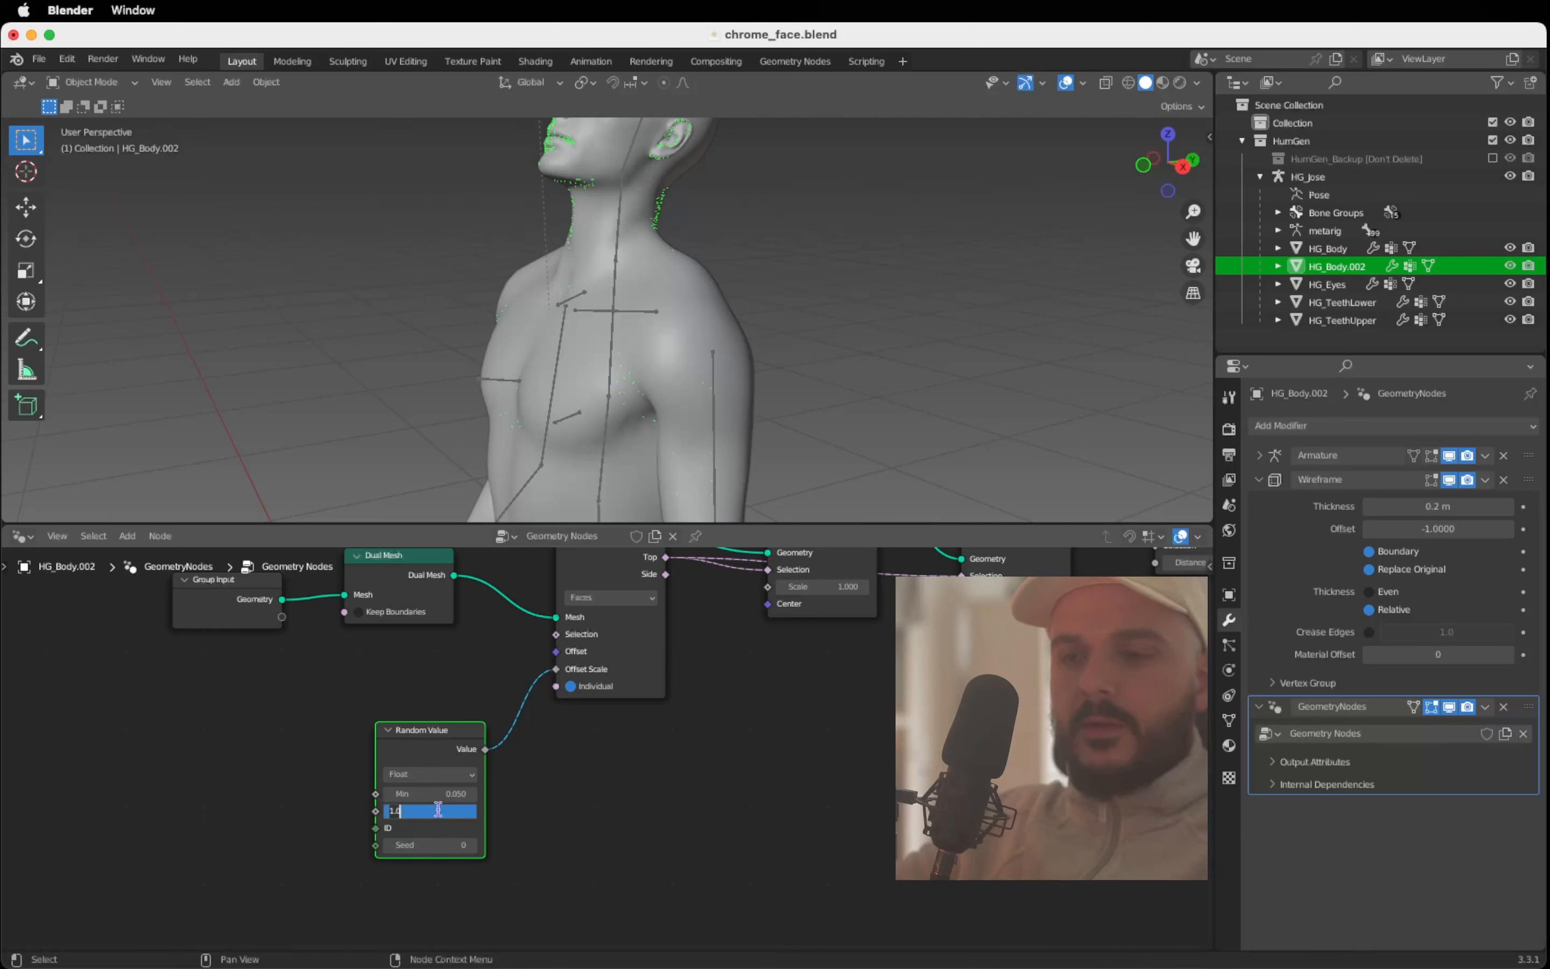
{"action": "key", "text": "BackSpace"}
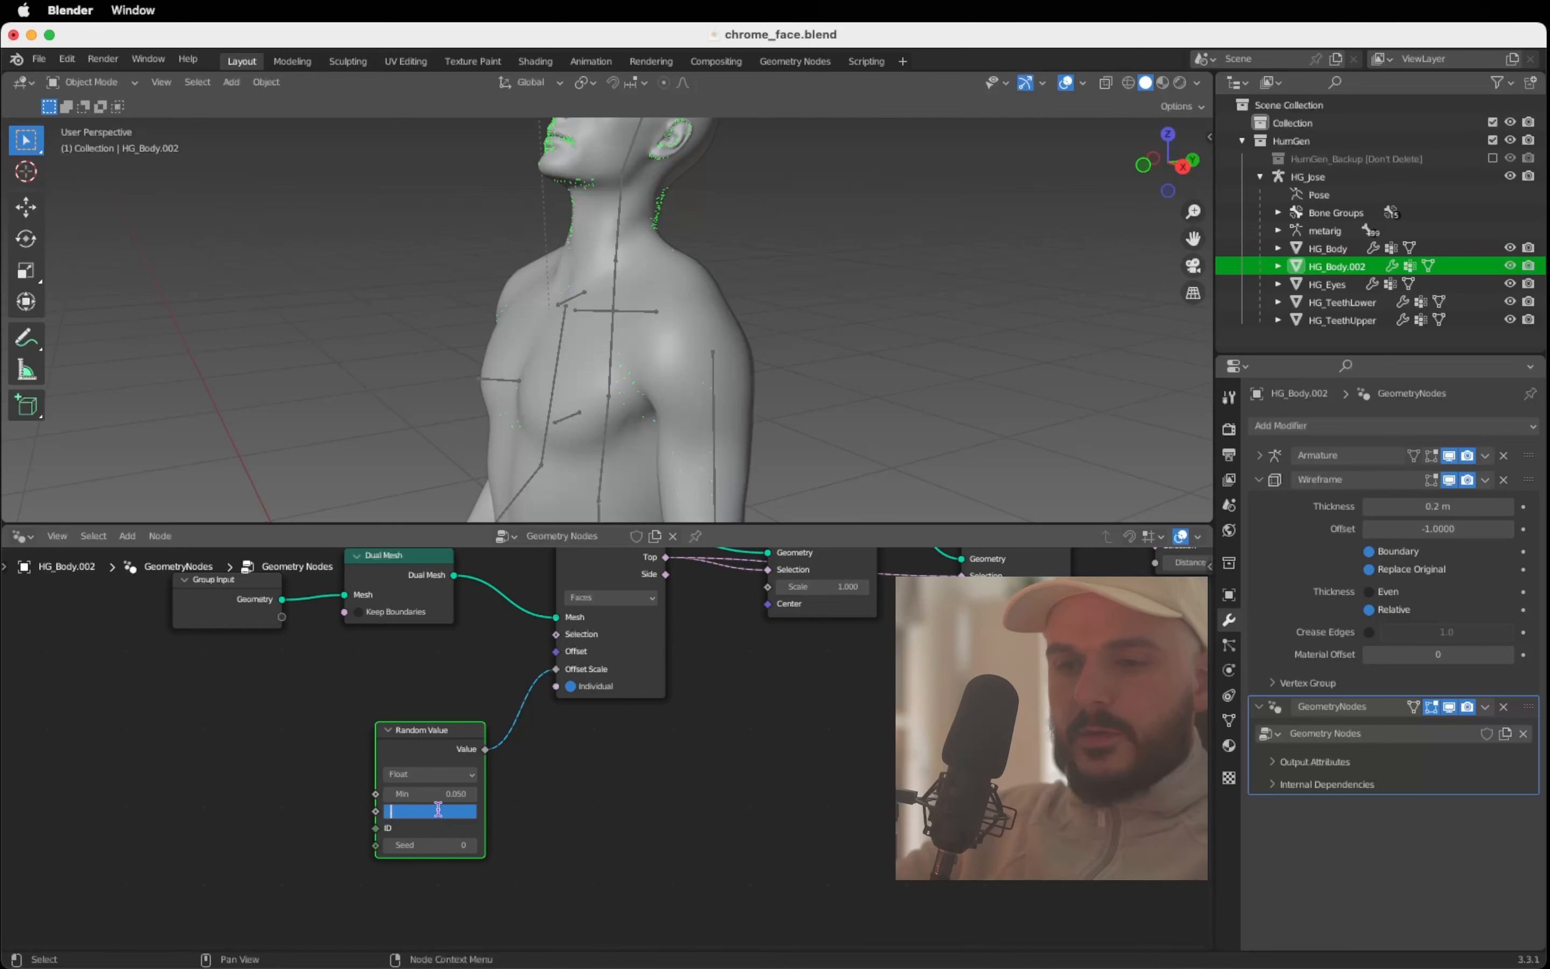
{"action": "type", "text": ".0"}
{"action": "type", "text": "12"}
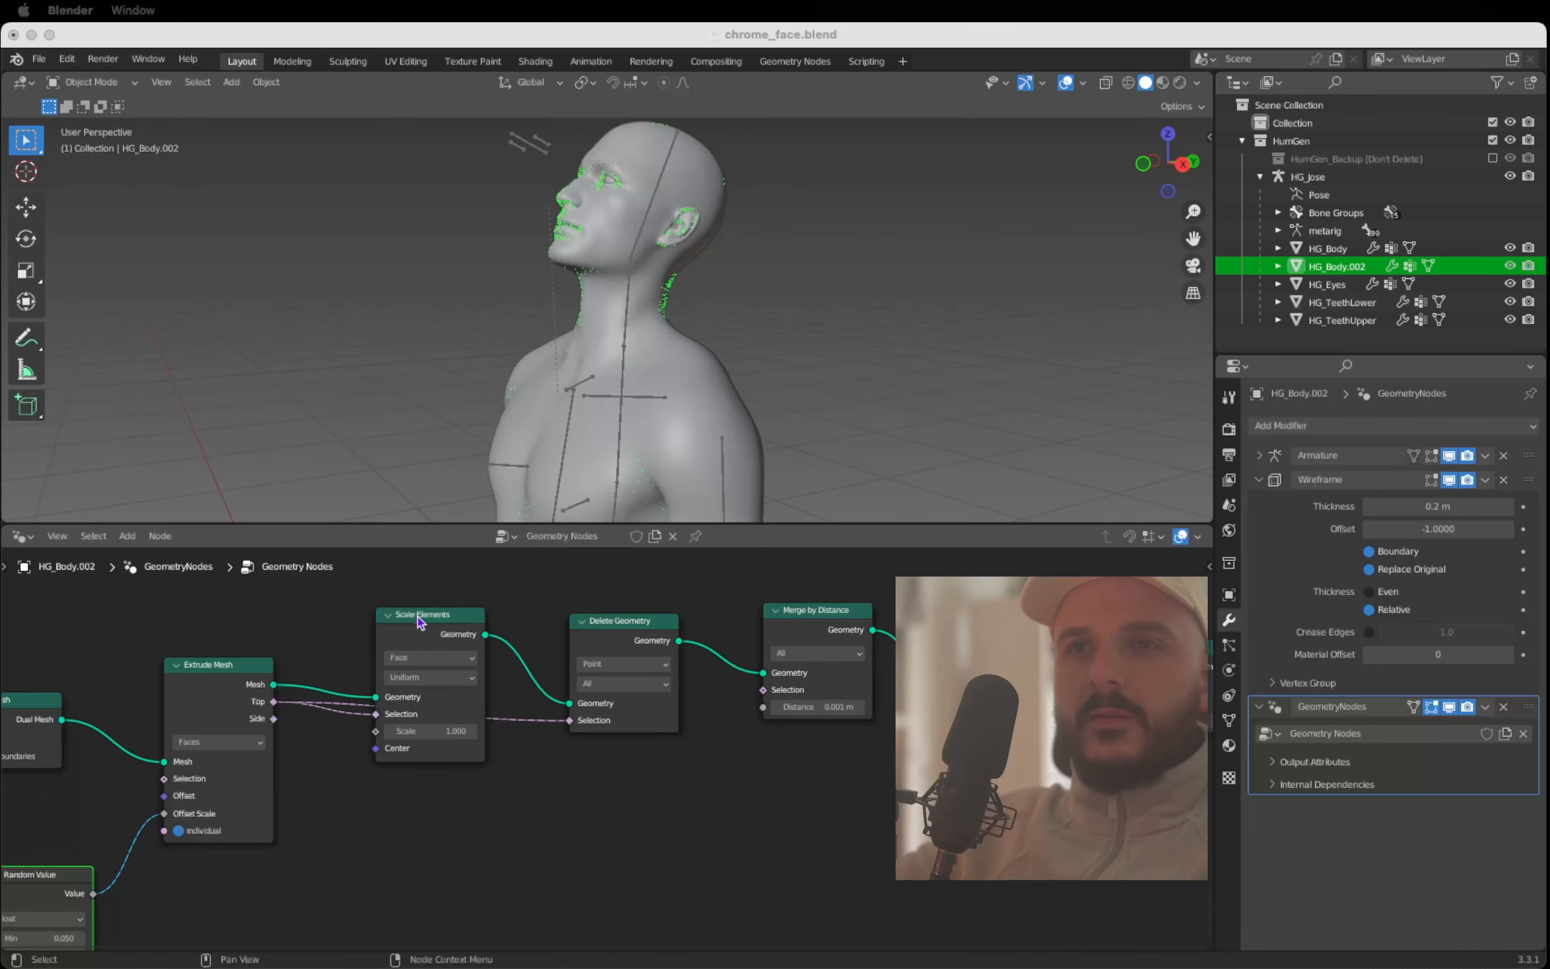
Step: Set the Scale Elements node's Scale to 0.3
{"action": "left_click", "coordinate": [420, 622]}
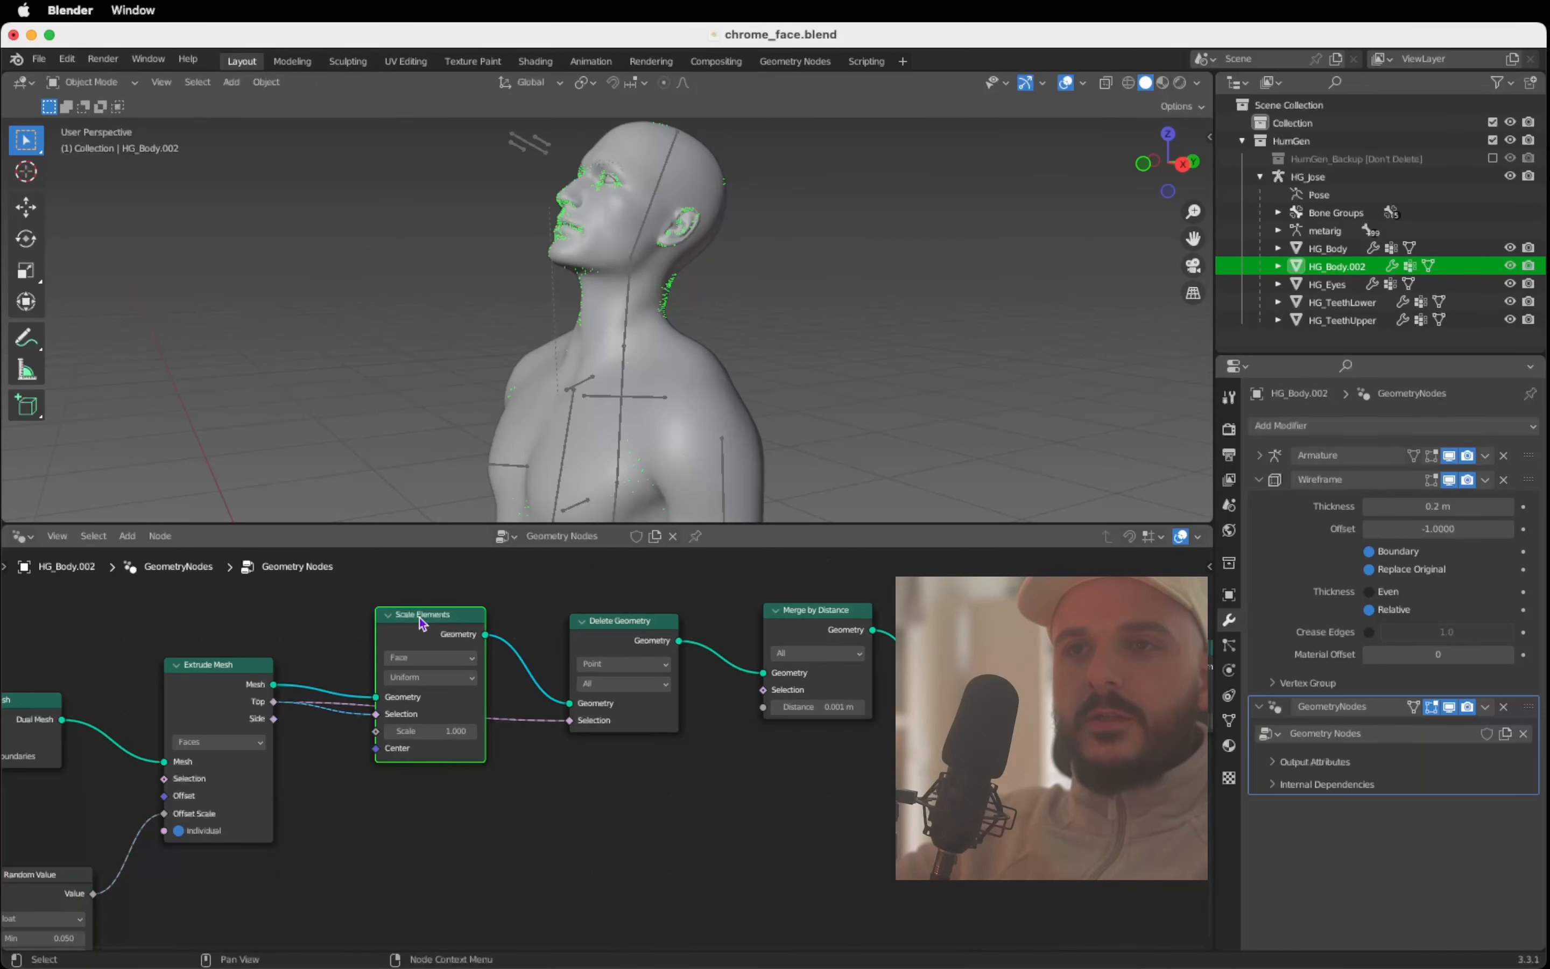
{"action": "left_click", "coordinate": [438, 730]}
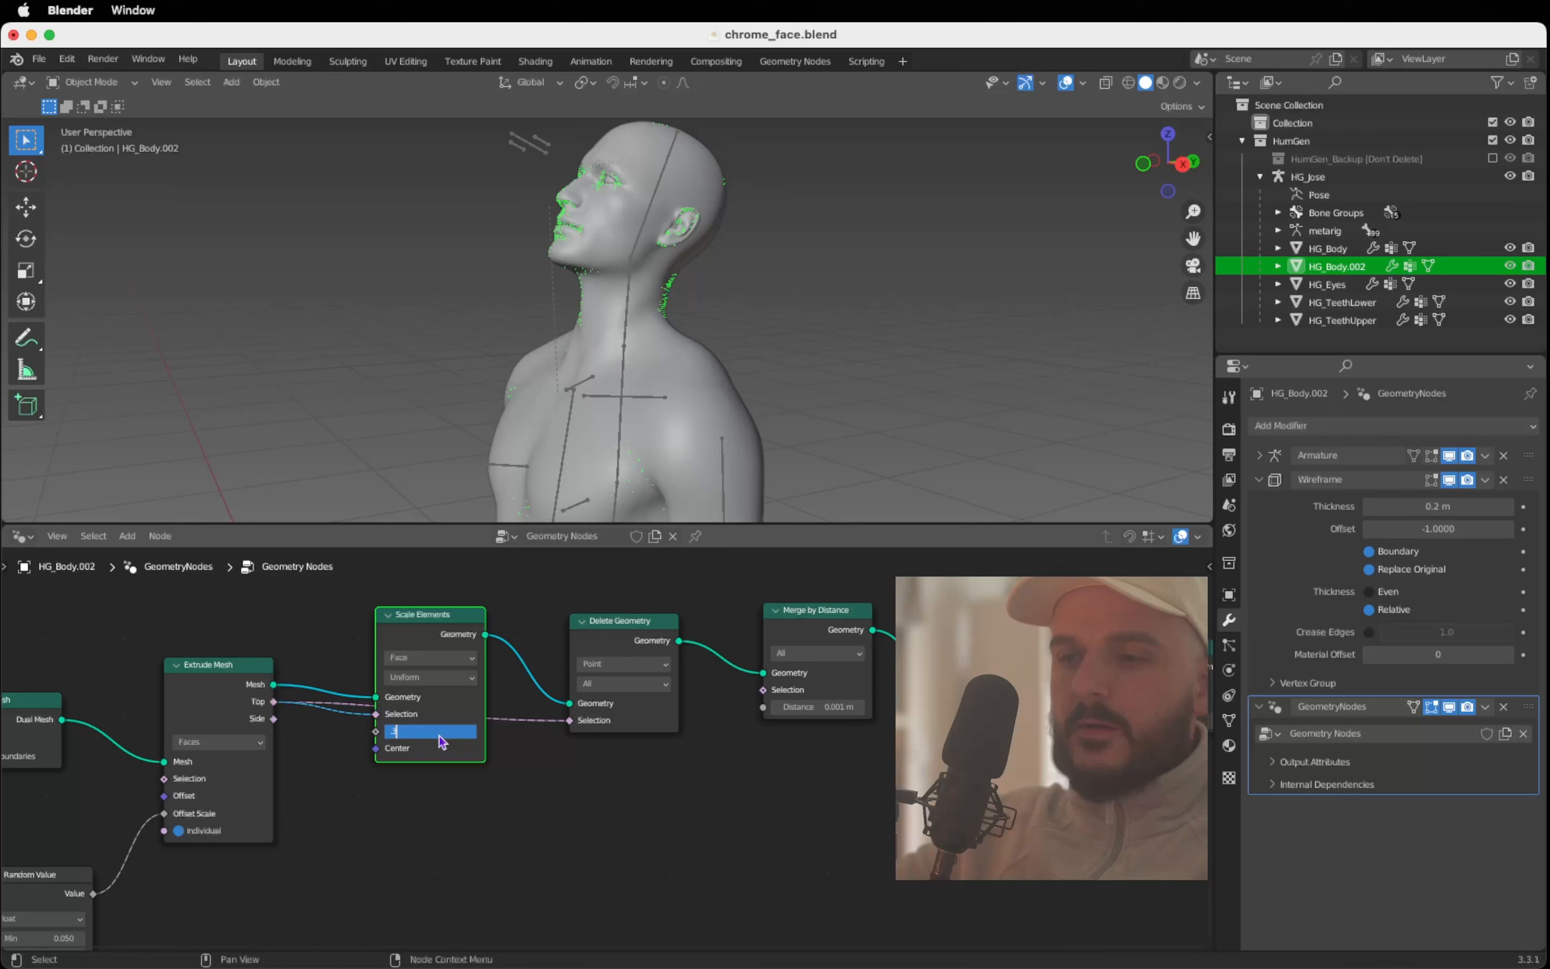
{"action": "type", "text": ".3"}
{"action": "key", "text": "Return"}
Step: Change the Delete Geometry node's domain from Point to Face
{"action": "scroll", "coordinate": [621, 778], "scroll_direction": "right", "scroll_amount": 3}
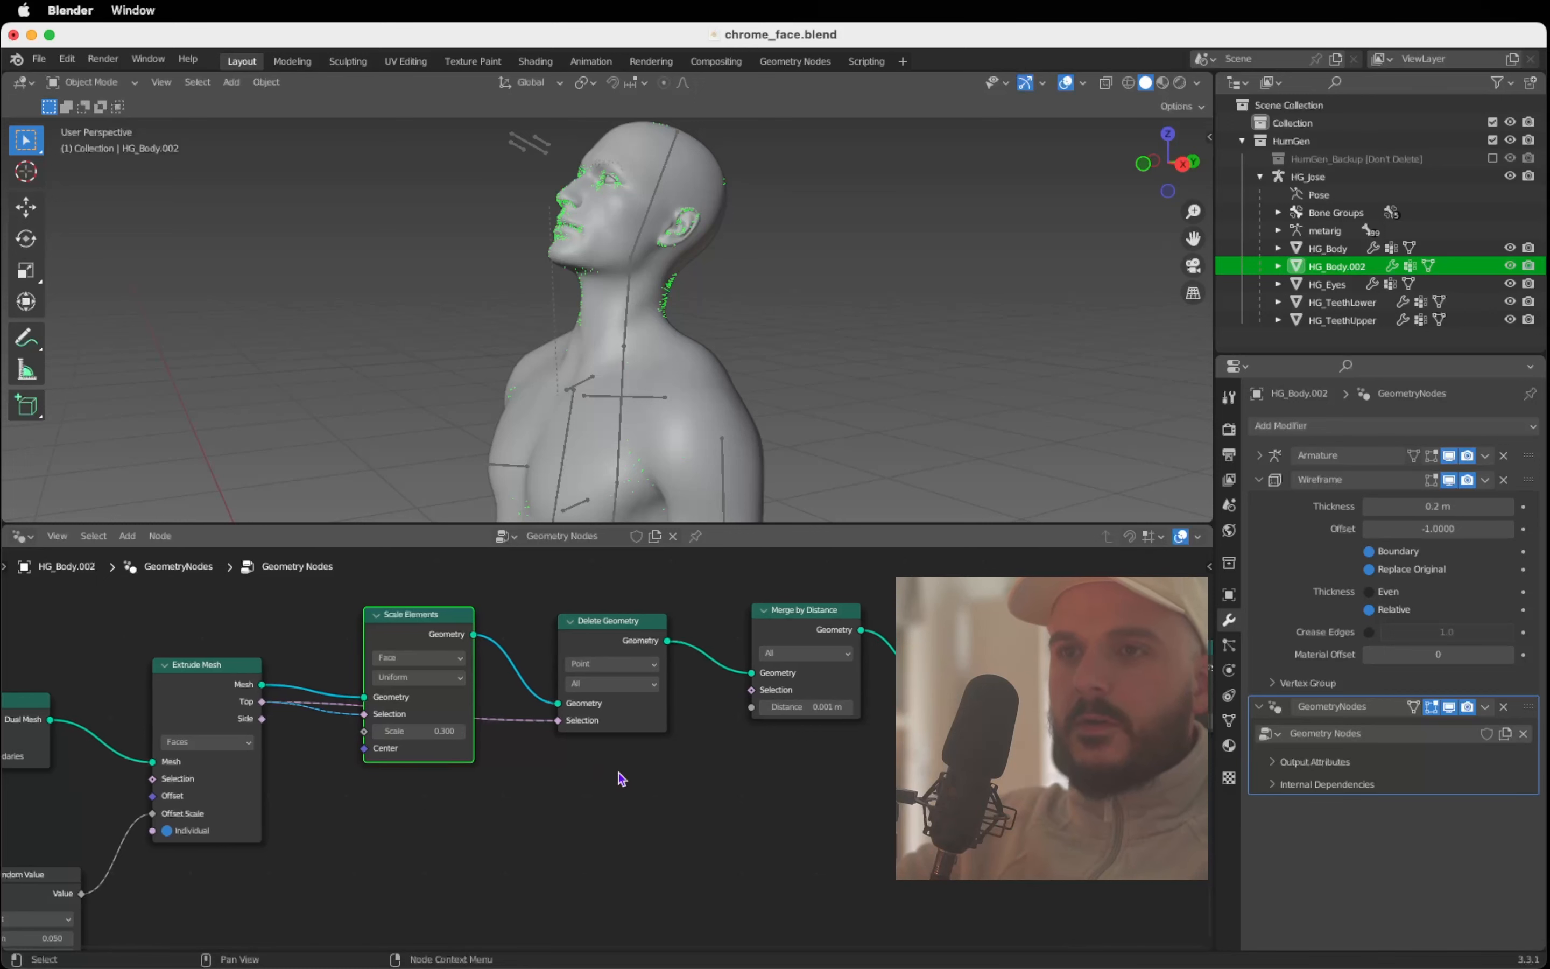
{"action": "left_click", "coordinate": [595, 669]}
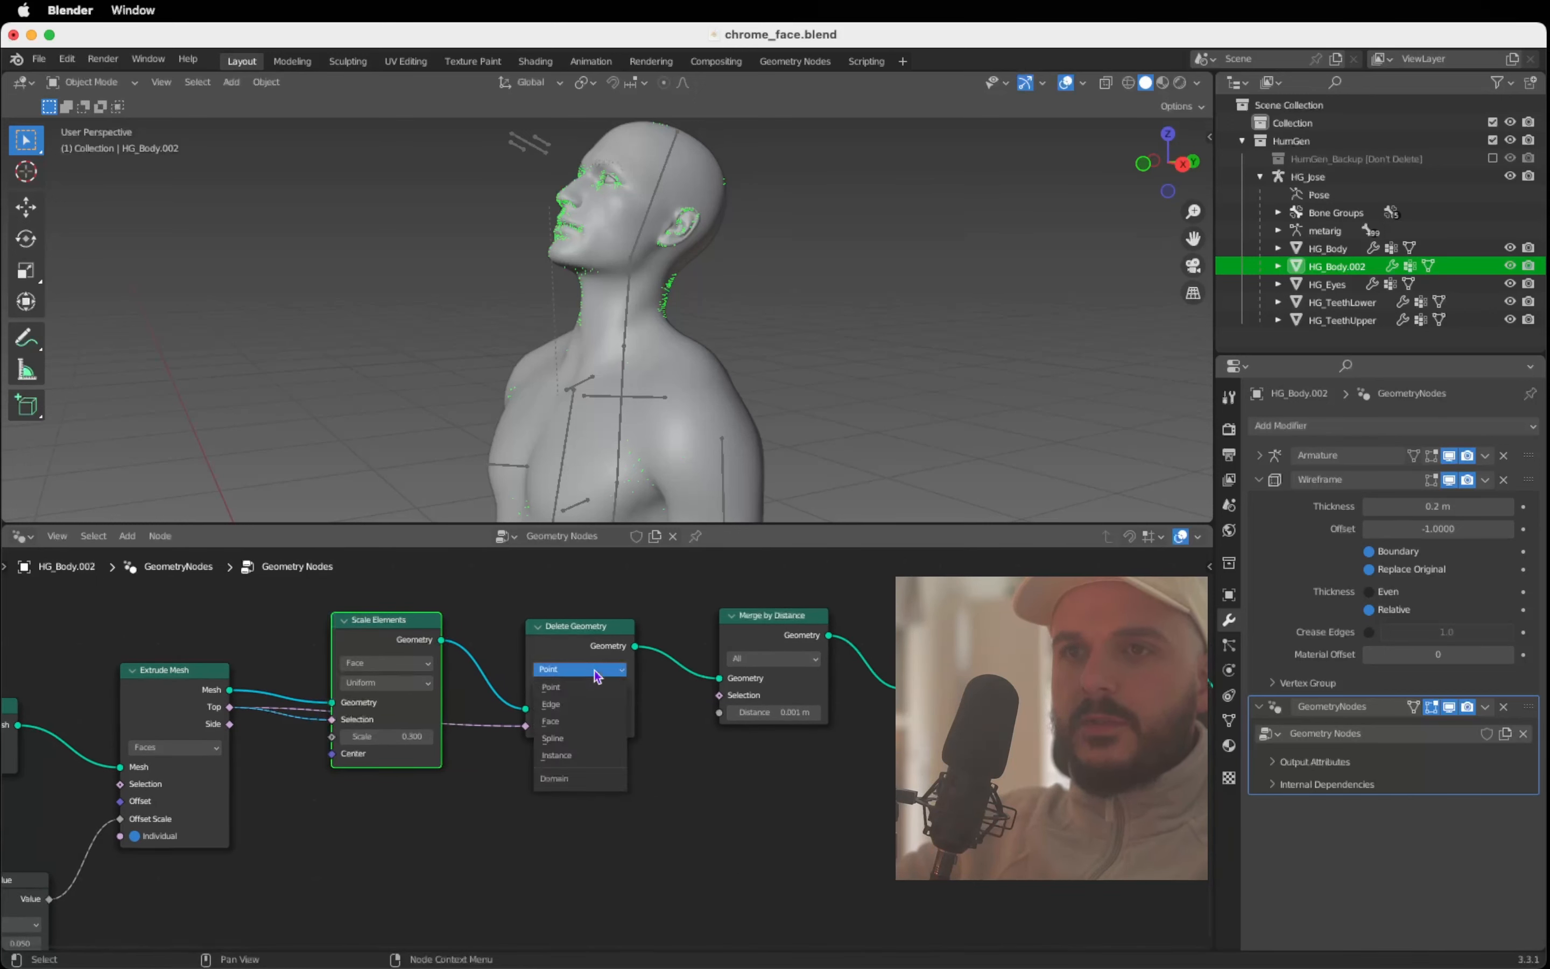
{"action": "left_click", "coordinate": [570, 722]}
{"action": "scroll", "coordinate": [569, 725], "scroll_direction": "left", "scroll_amount": 5}
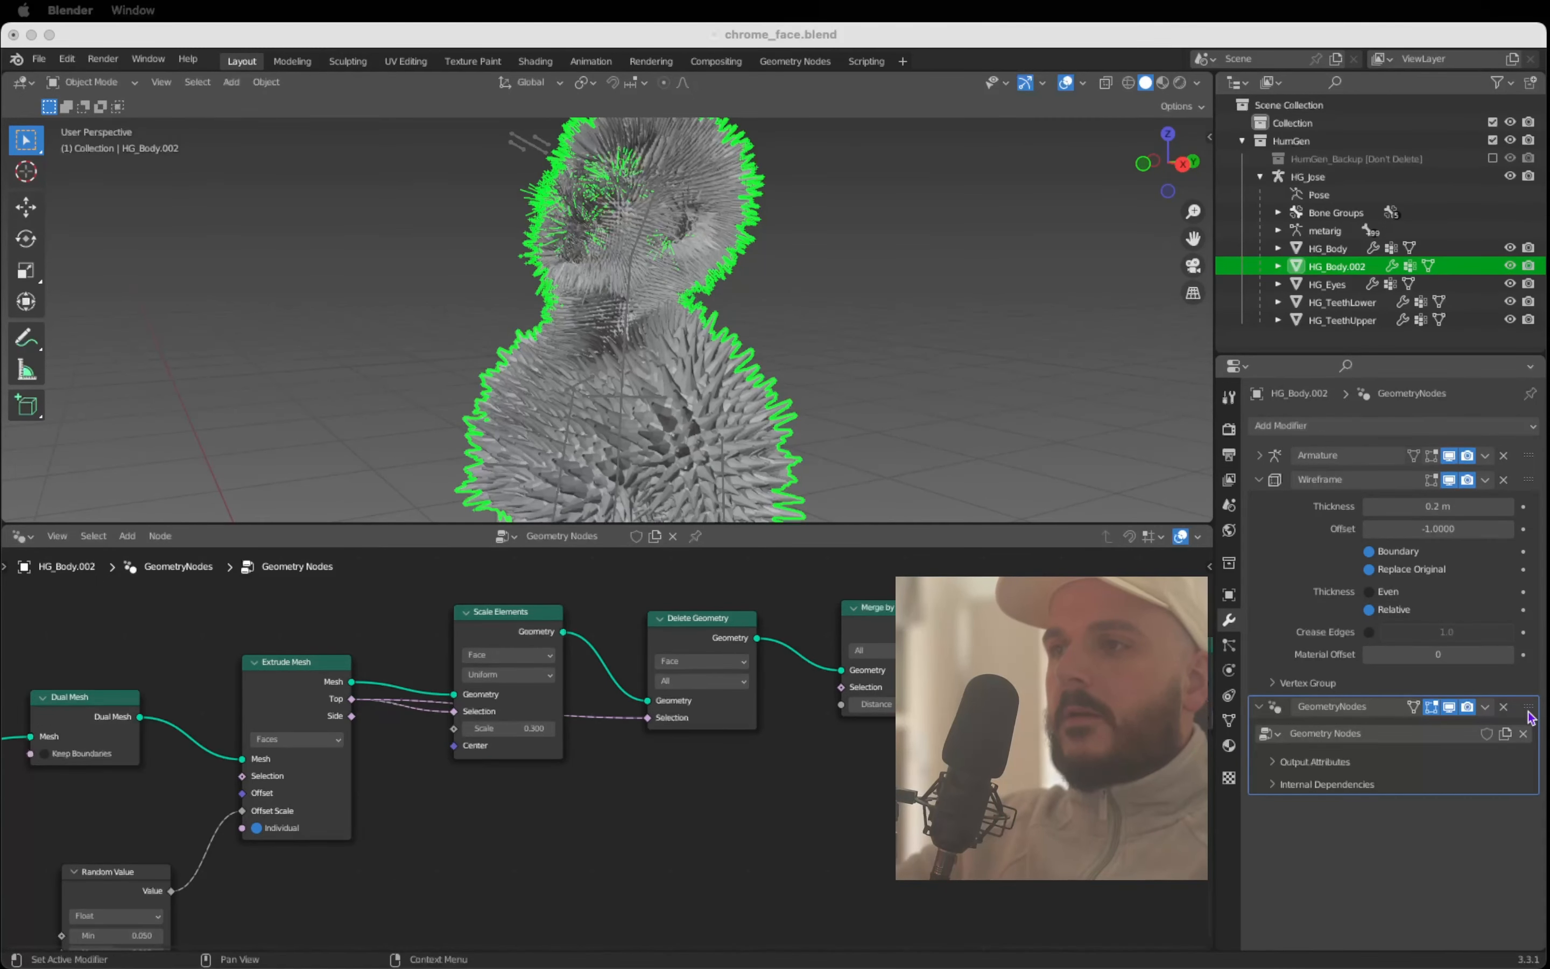
Step: Move the GeometryNodes modifier above Wireframe in the stack and set the Scale Elements node's Scale to 0.01
{"action": "left_click_drag", "start_coordinate": [1530, 710], "coordinate": [1526, 488]}
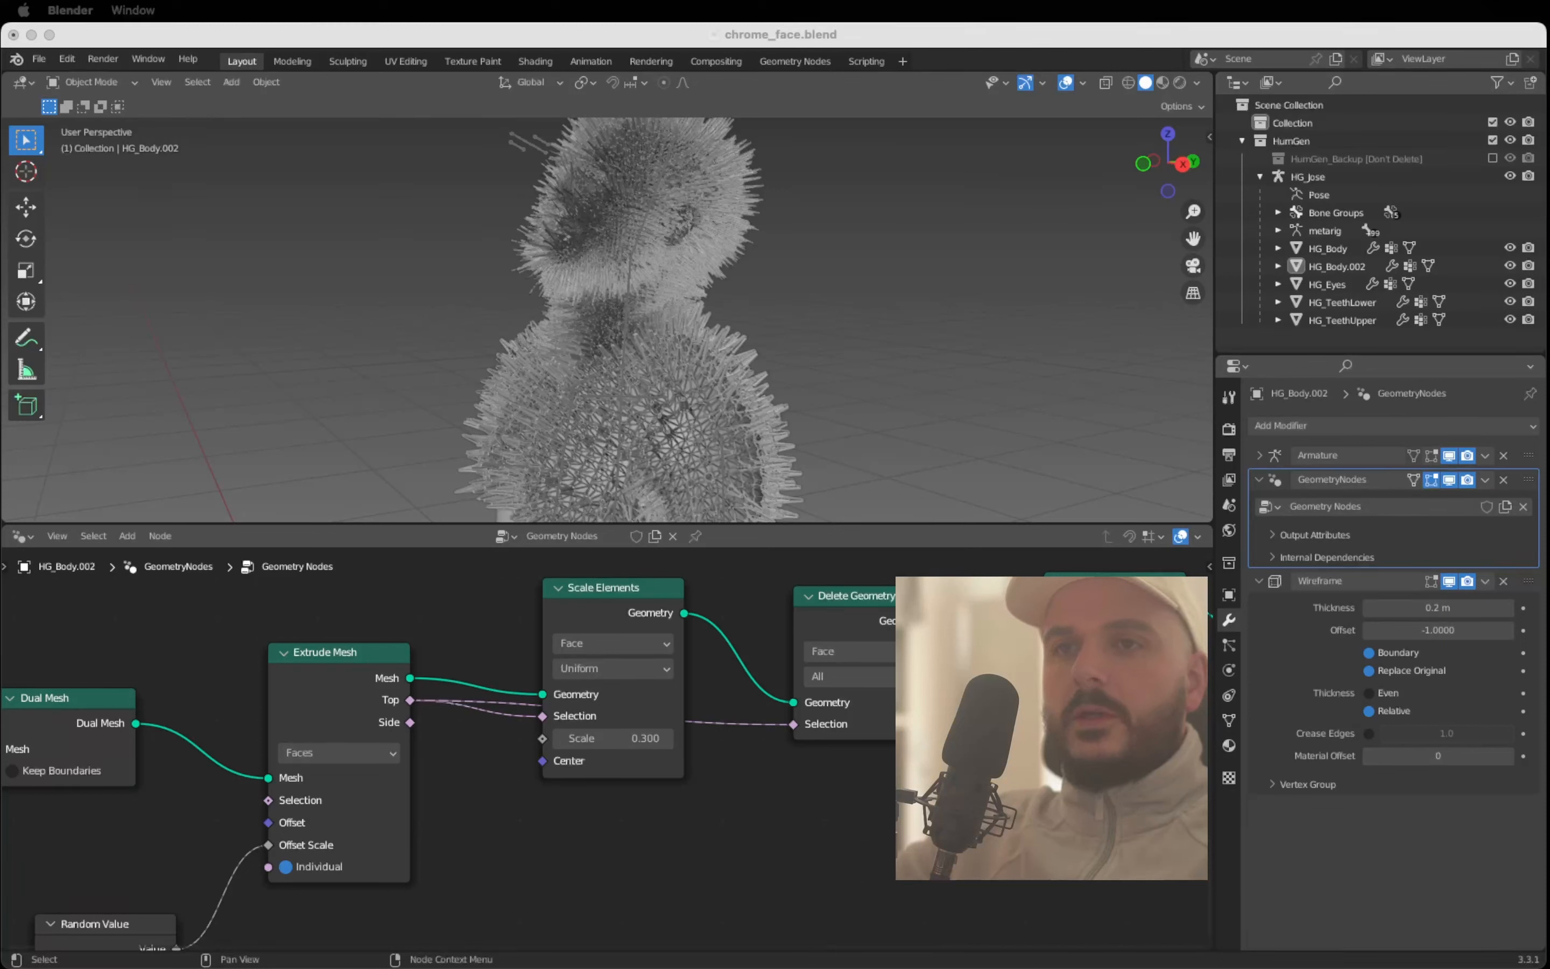
{"action": "left_click", "coordinate": [595, 589]}
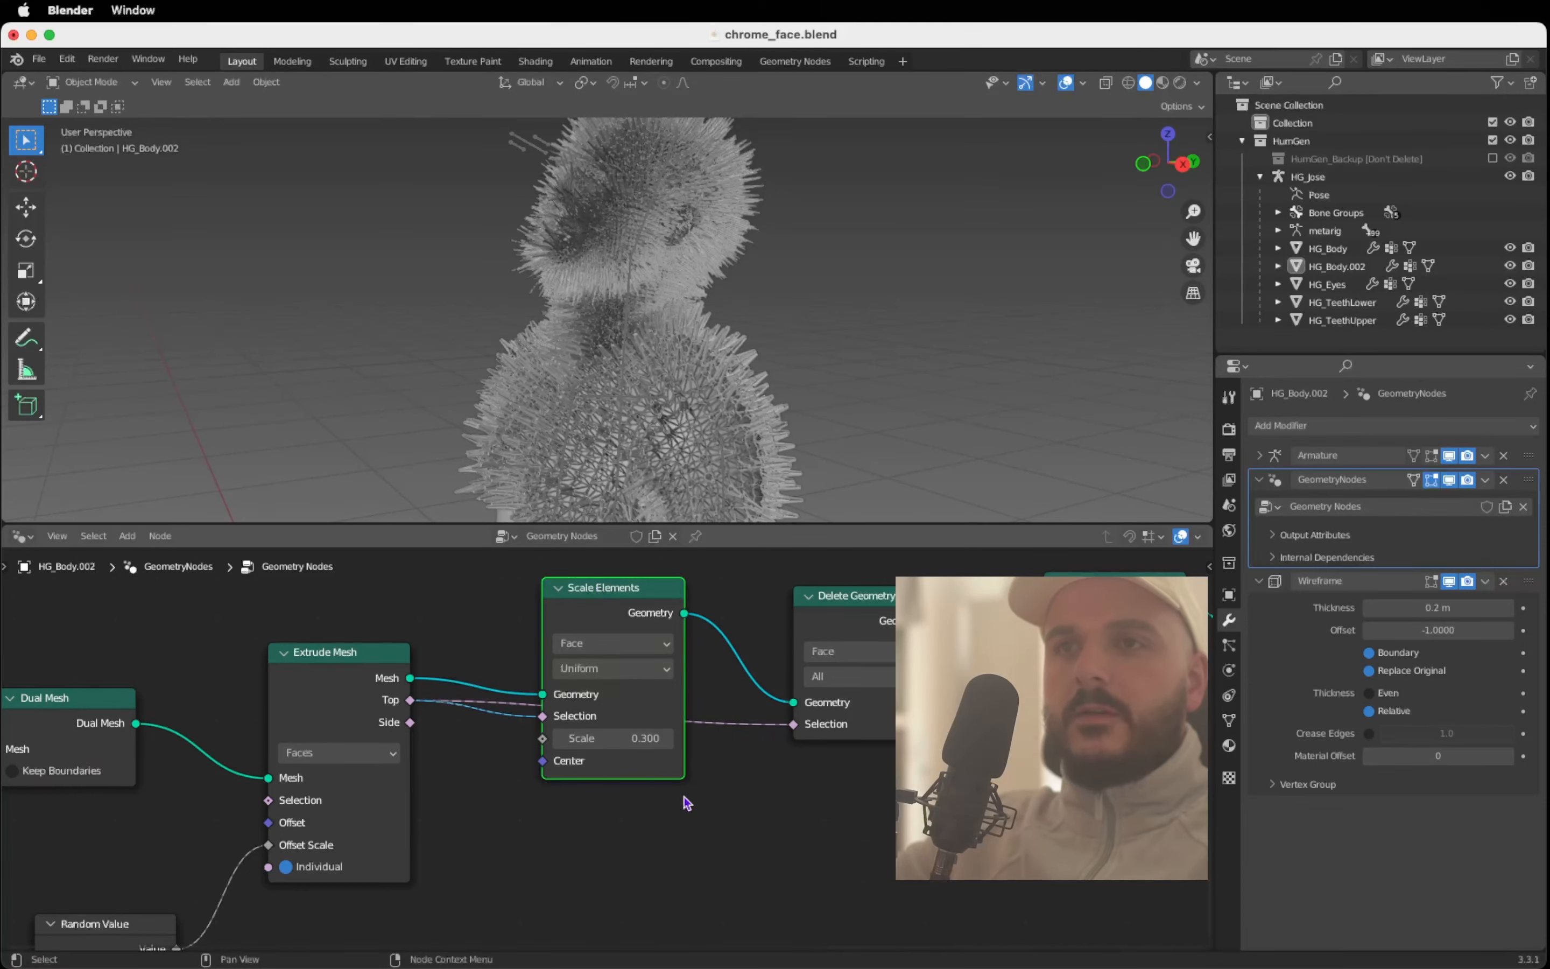
{"action": "left_click", "coordinate": [636, 737]}
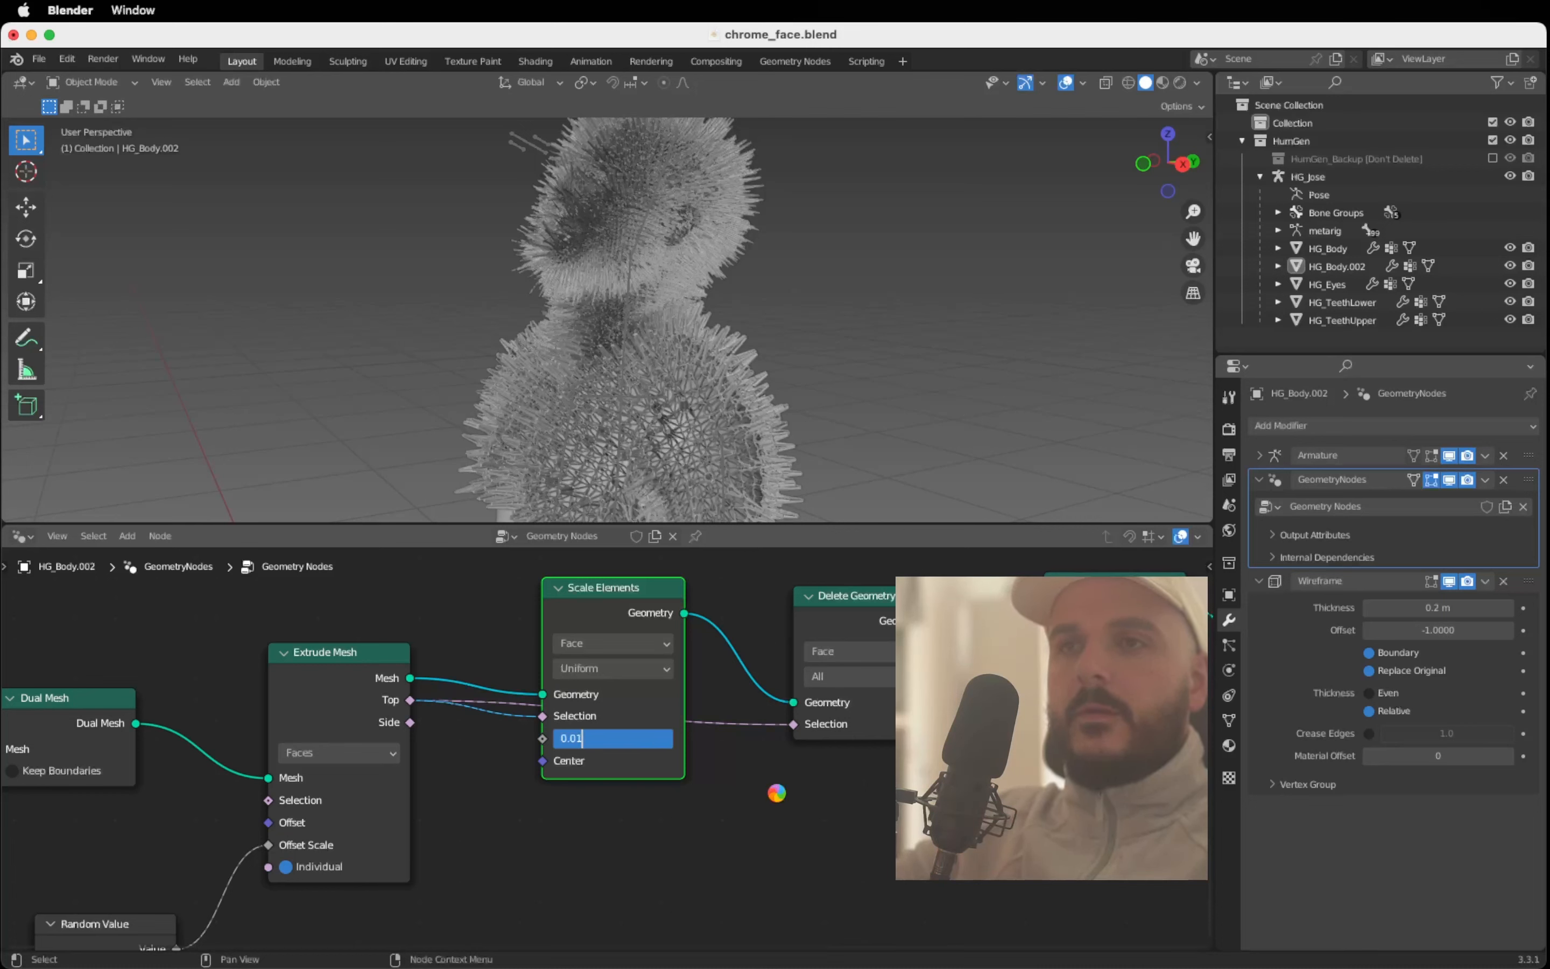
{"action": "key", "text": "Return"}
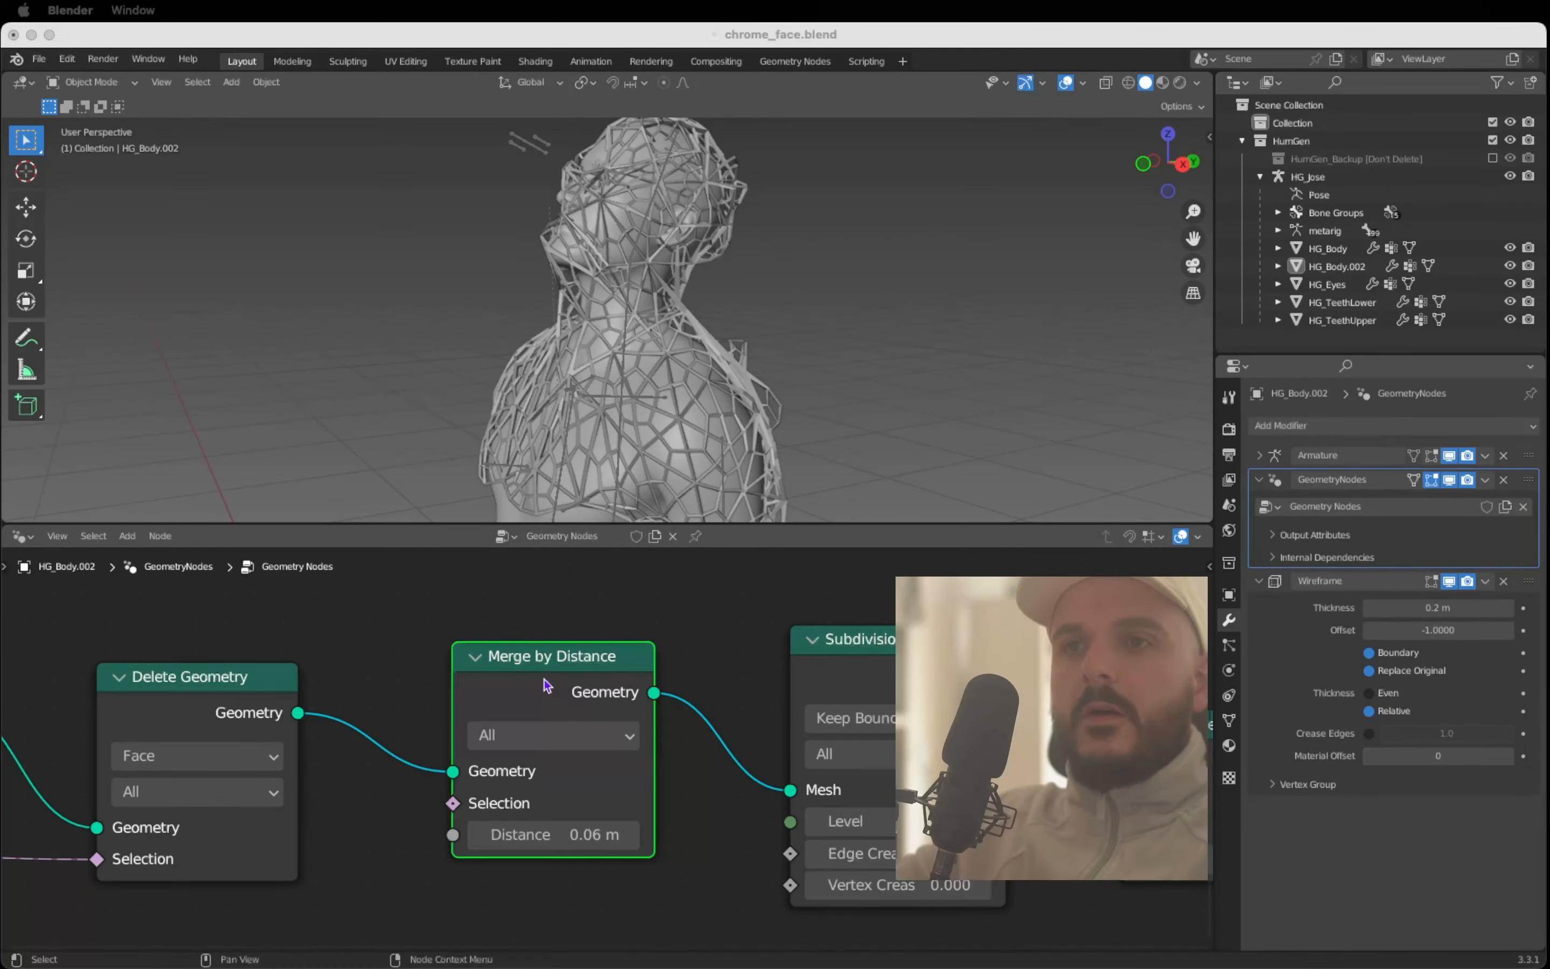
Step: Shift the Merge by Distance node slightly closer to Delete Geometry and set its Distance to 0.06 m
{"action": "left_click_drag", "start_coordinate": [546, 663], "coordinate": [525, 663]}
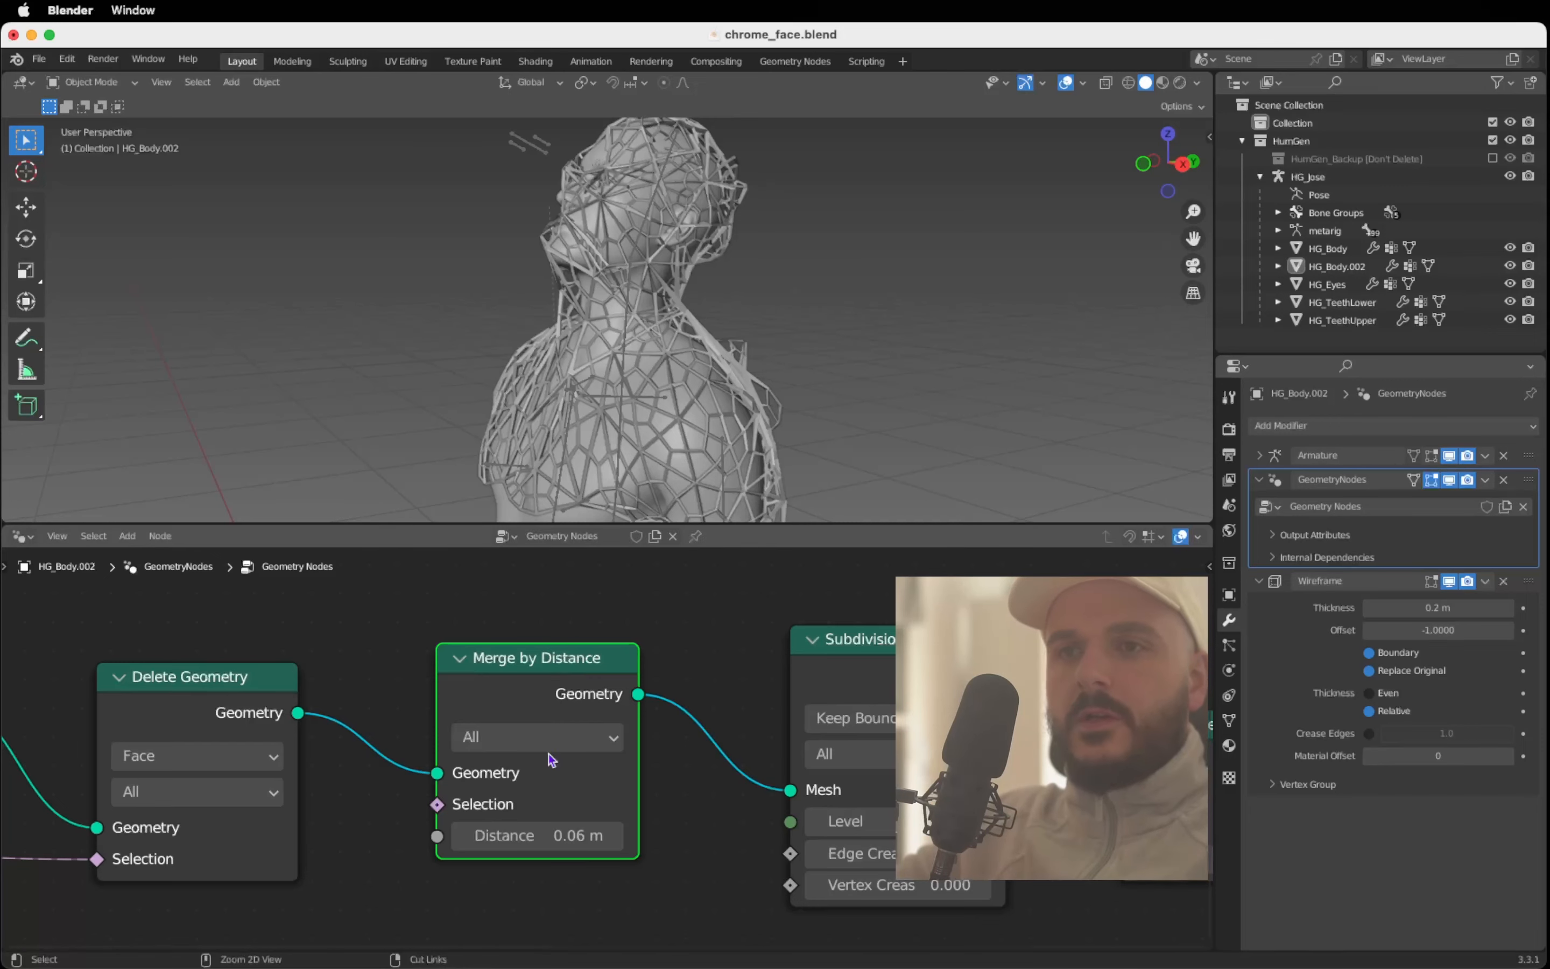
{"action": "scroll", "coordinate": [548, 756], "scroll_direction": "up", "scroll_amount": 2}
{"action": "scroll", "coordinate": [552, 761], "scroll_direction": "left", "scroll_amount": 1}
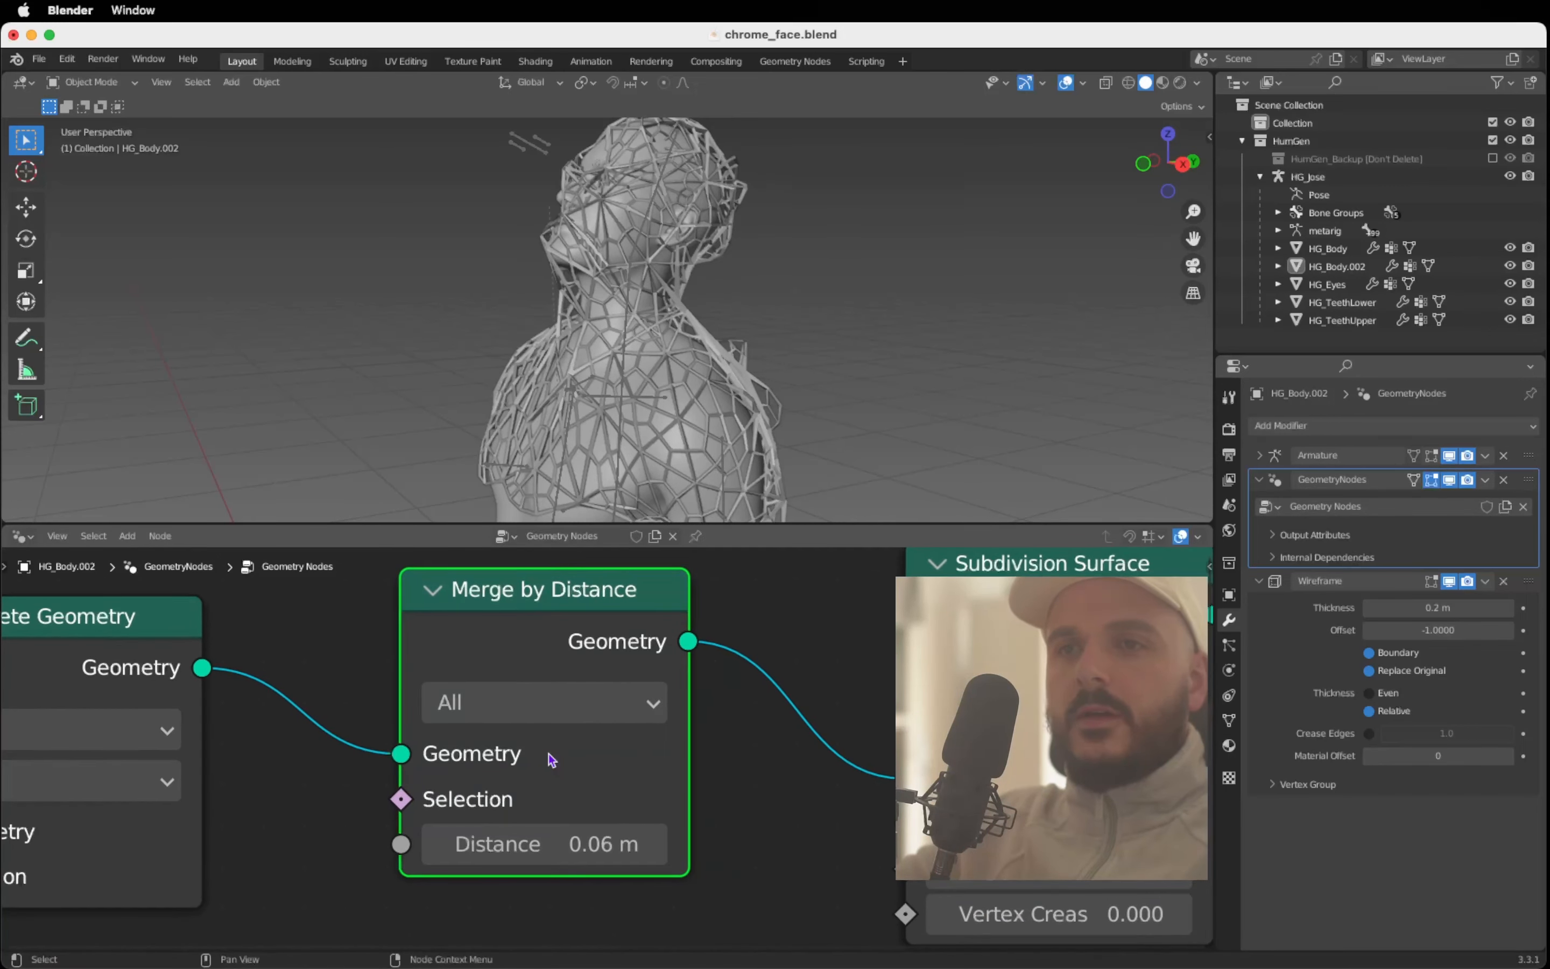
{"action": "left_click", "coordinate": [589, 844]}
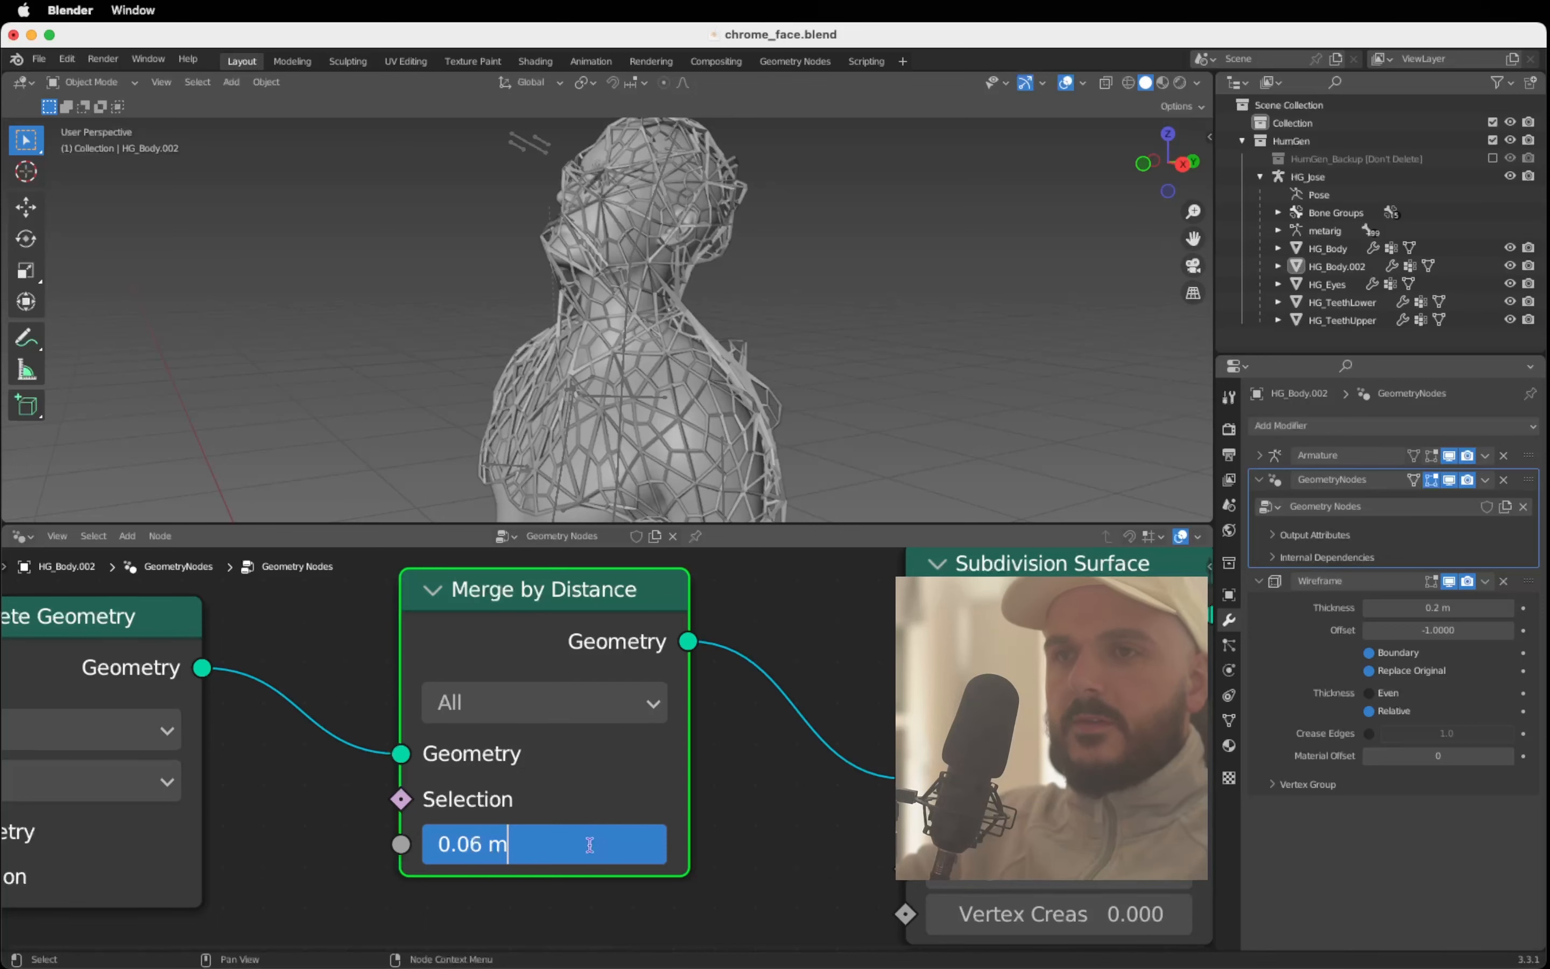
{"action": "key", "text": "Return"}
{"action": "scroll", "coordinate": [795, 820], "scroll_direction": "down", "scroll_amount": 2}
{"action": "scroll", "coordinate": [768, 819], "scroll_direction": "down", "scroll_amount": 1}
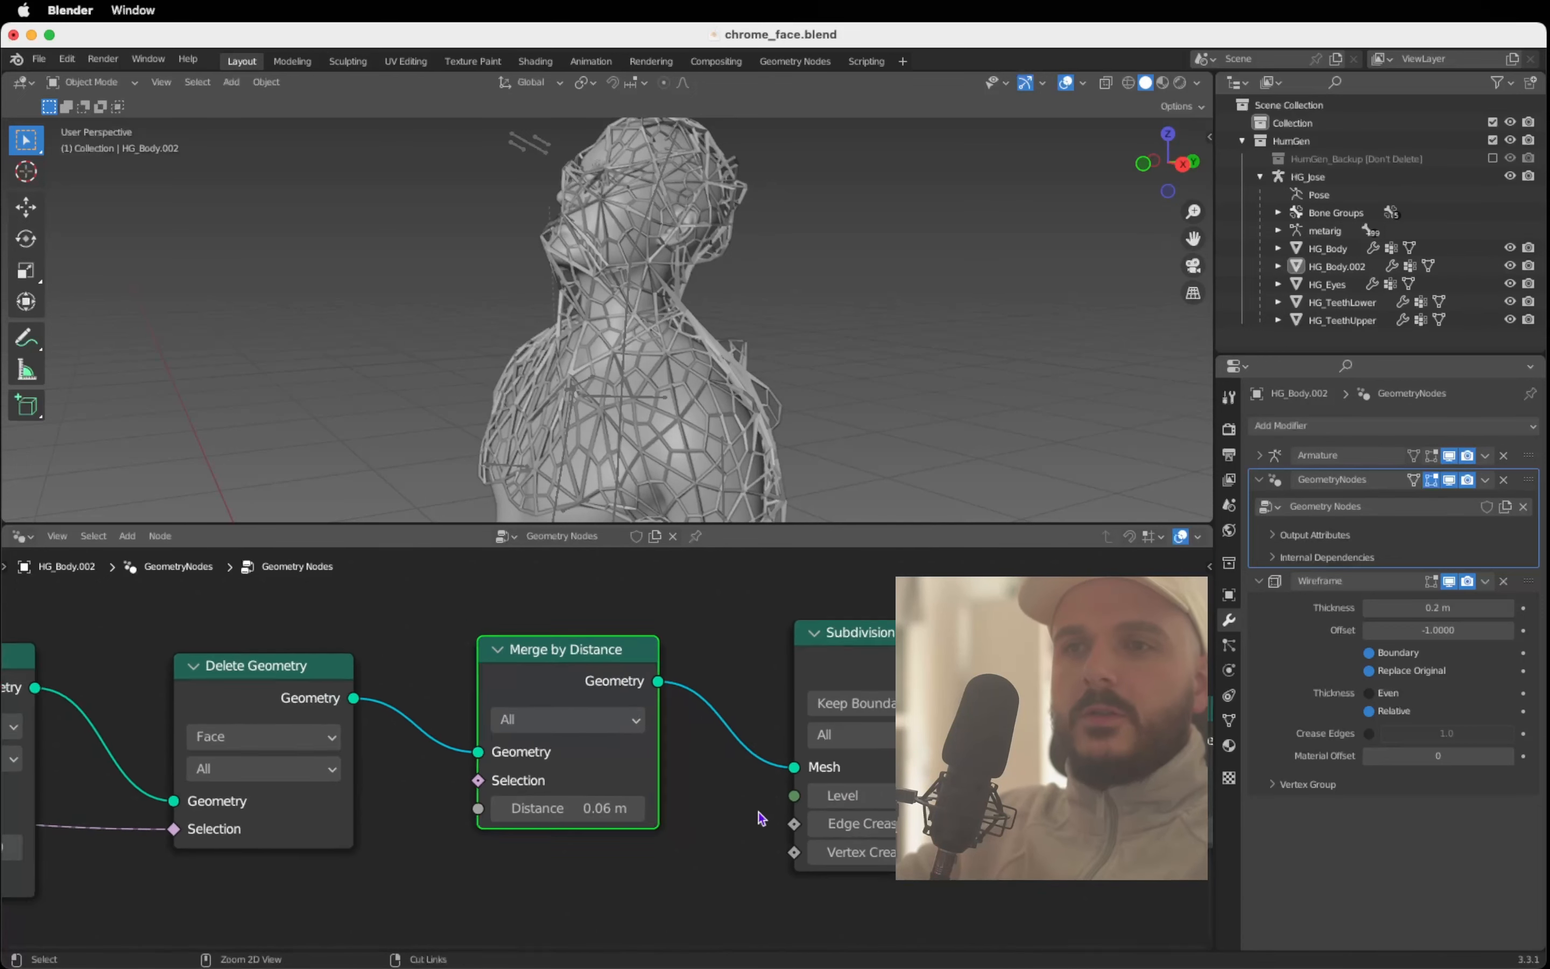
Step: Add a Subdivision Surface modifier to HG_Body.002 after Wireframe and set its viewport level to 2
{"action": "scroll", "coordinate": [761, 818], "scroll_direction": "down", "scroll_amount": 1}
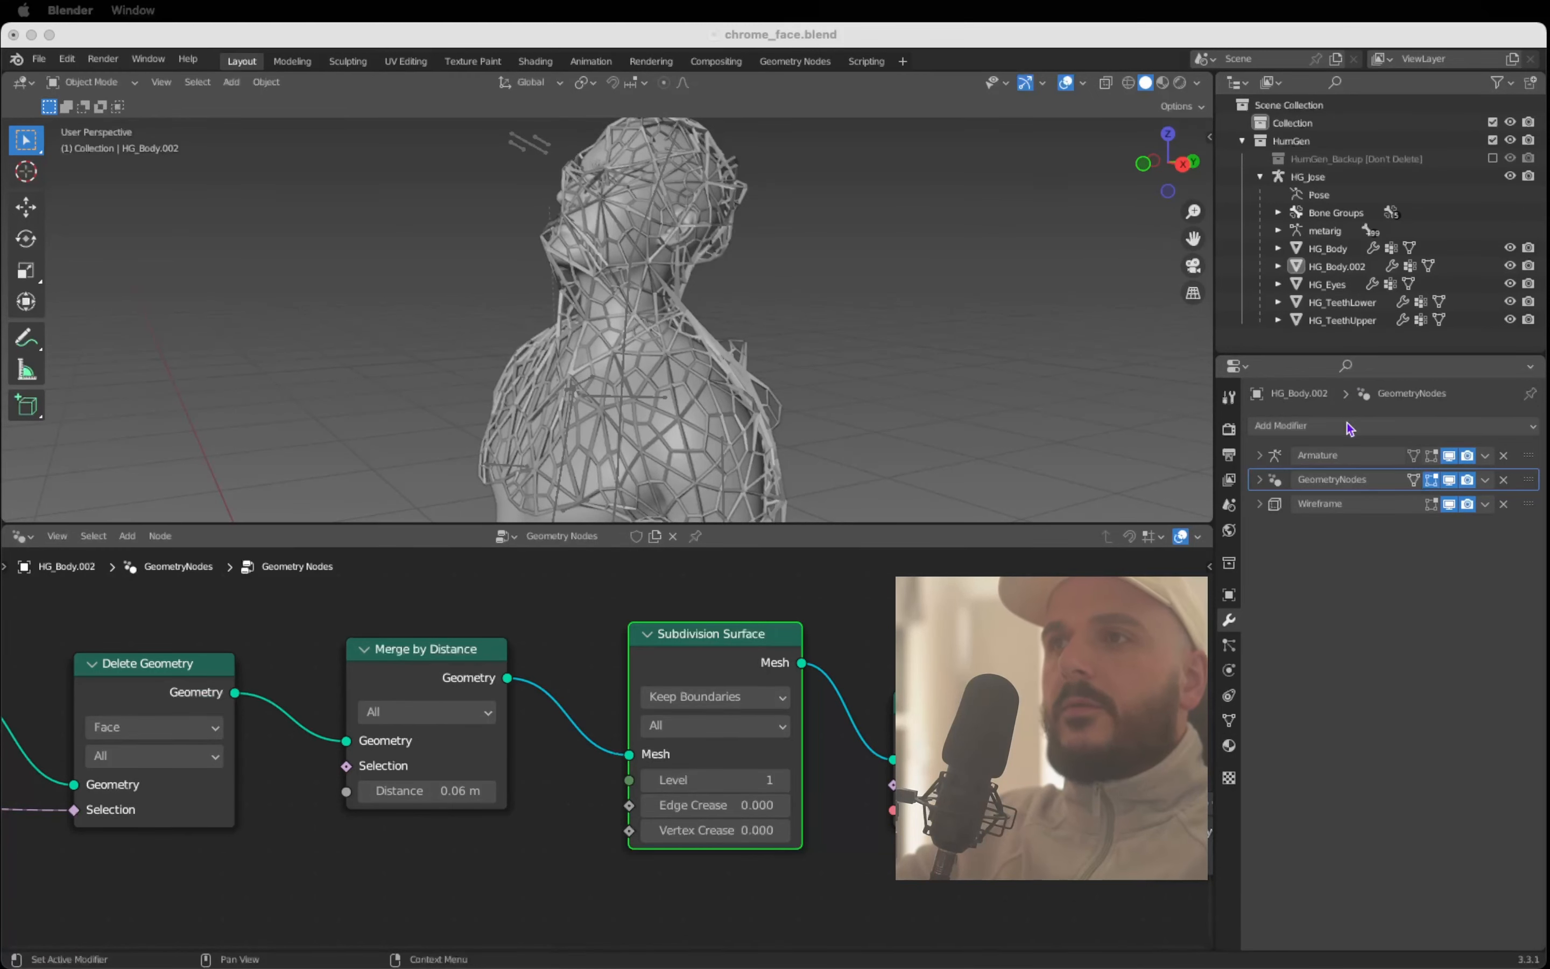
{"action": "left_click", "coordinate": [1350, 426]}
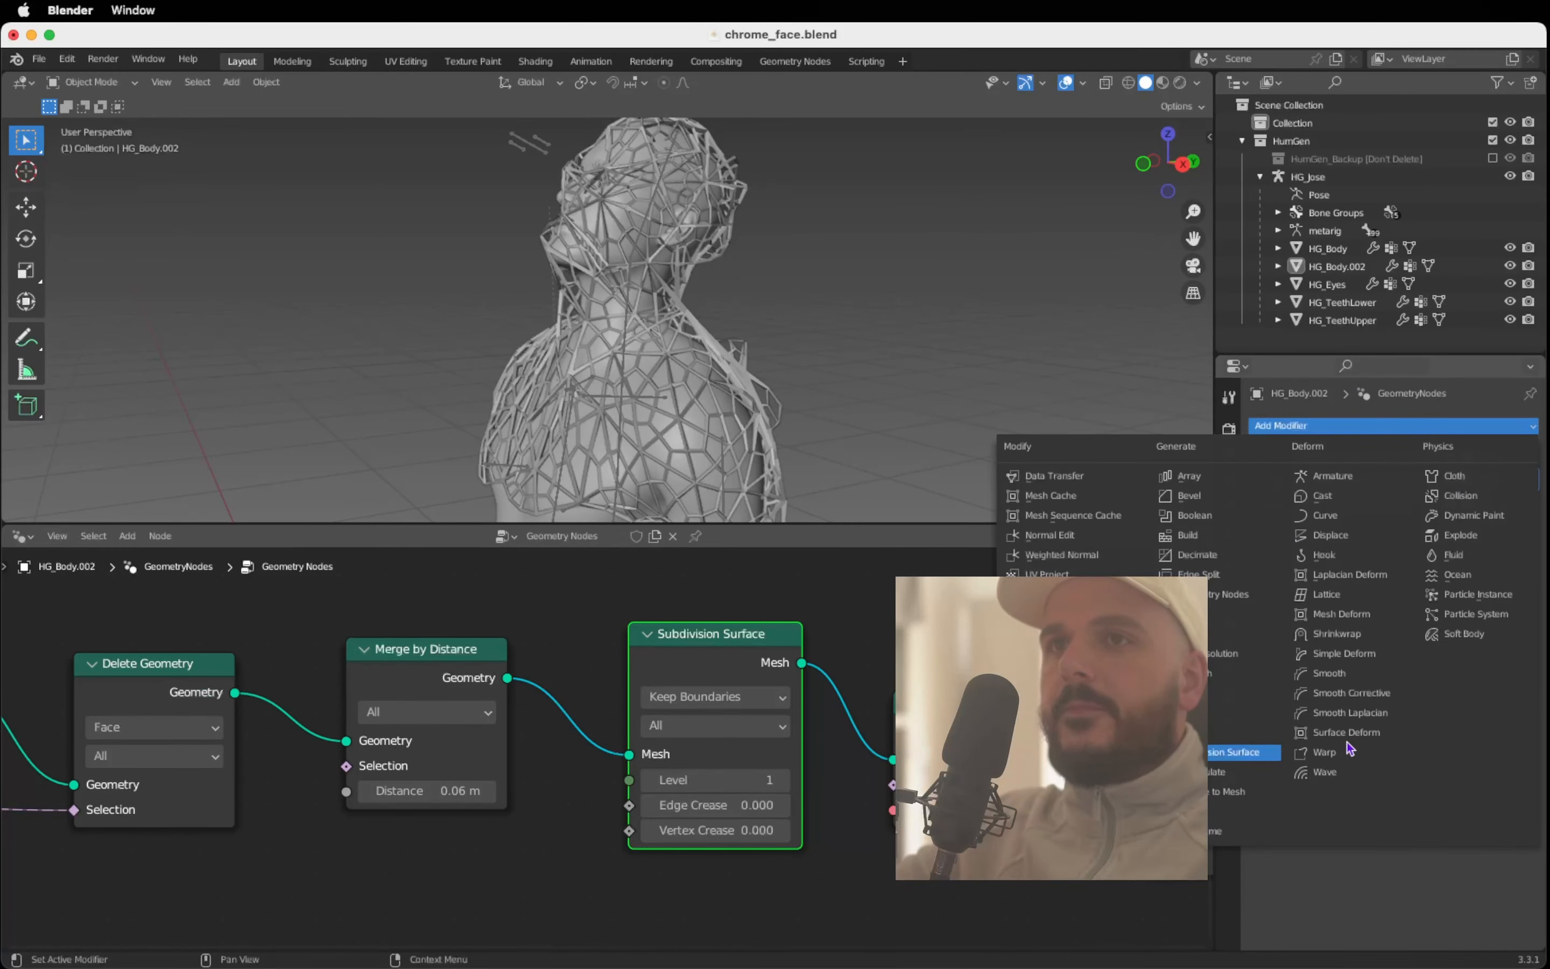
{"action": "left_click", "coordinate": [1242, 751]}
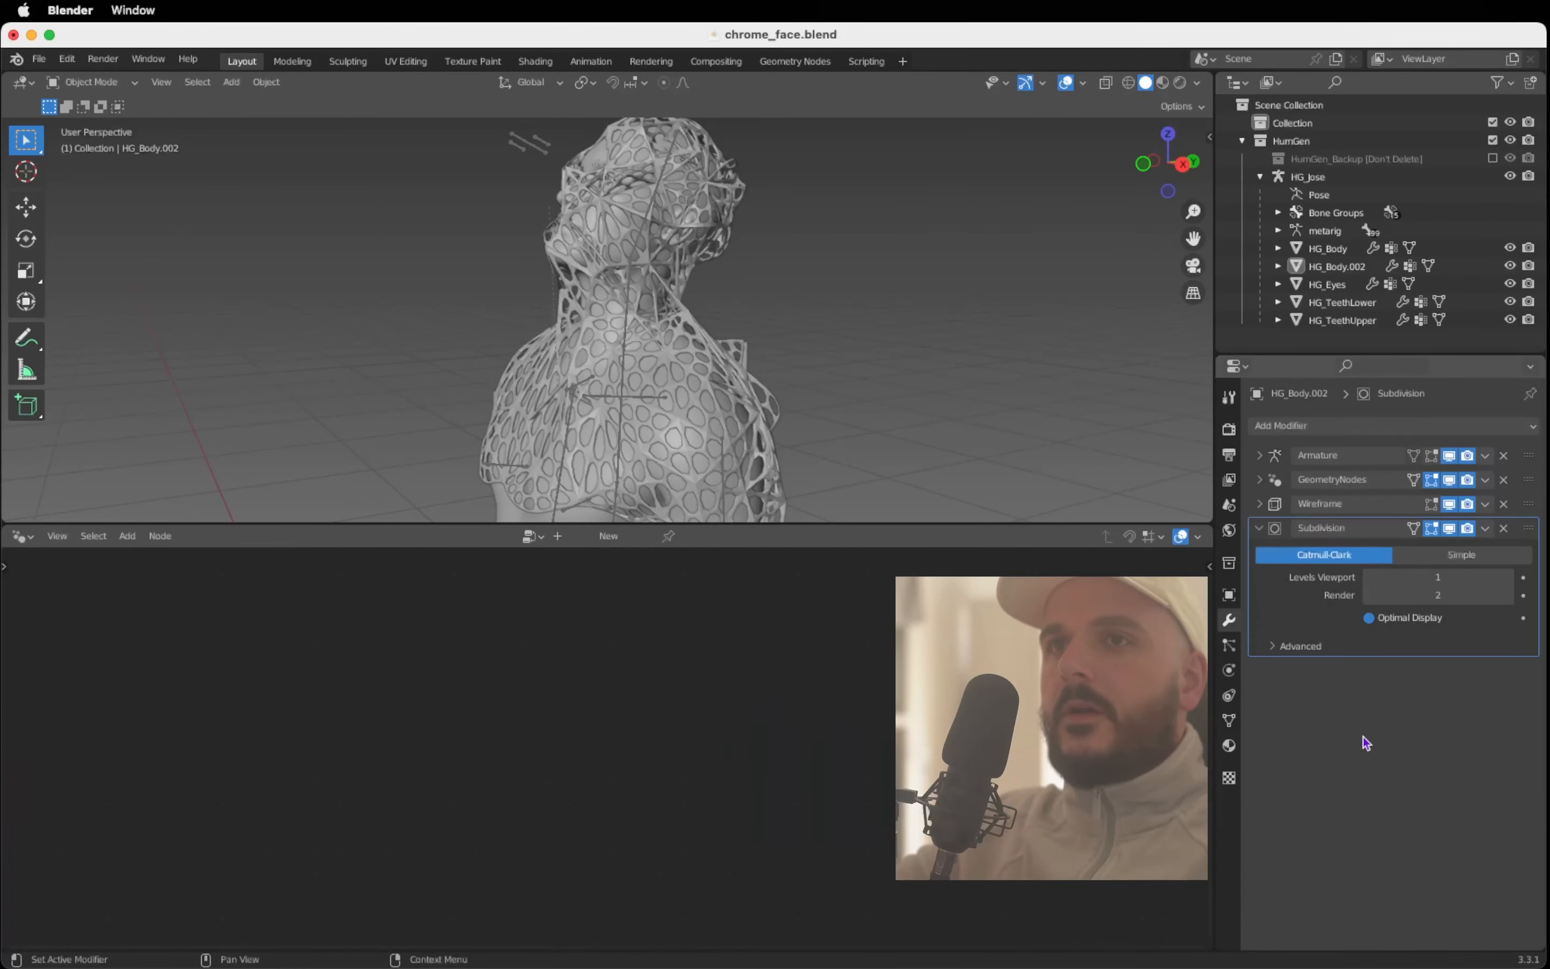
{"action": "left_click", "coordinate": [1509, 578]}
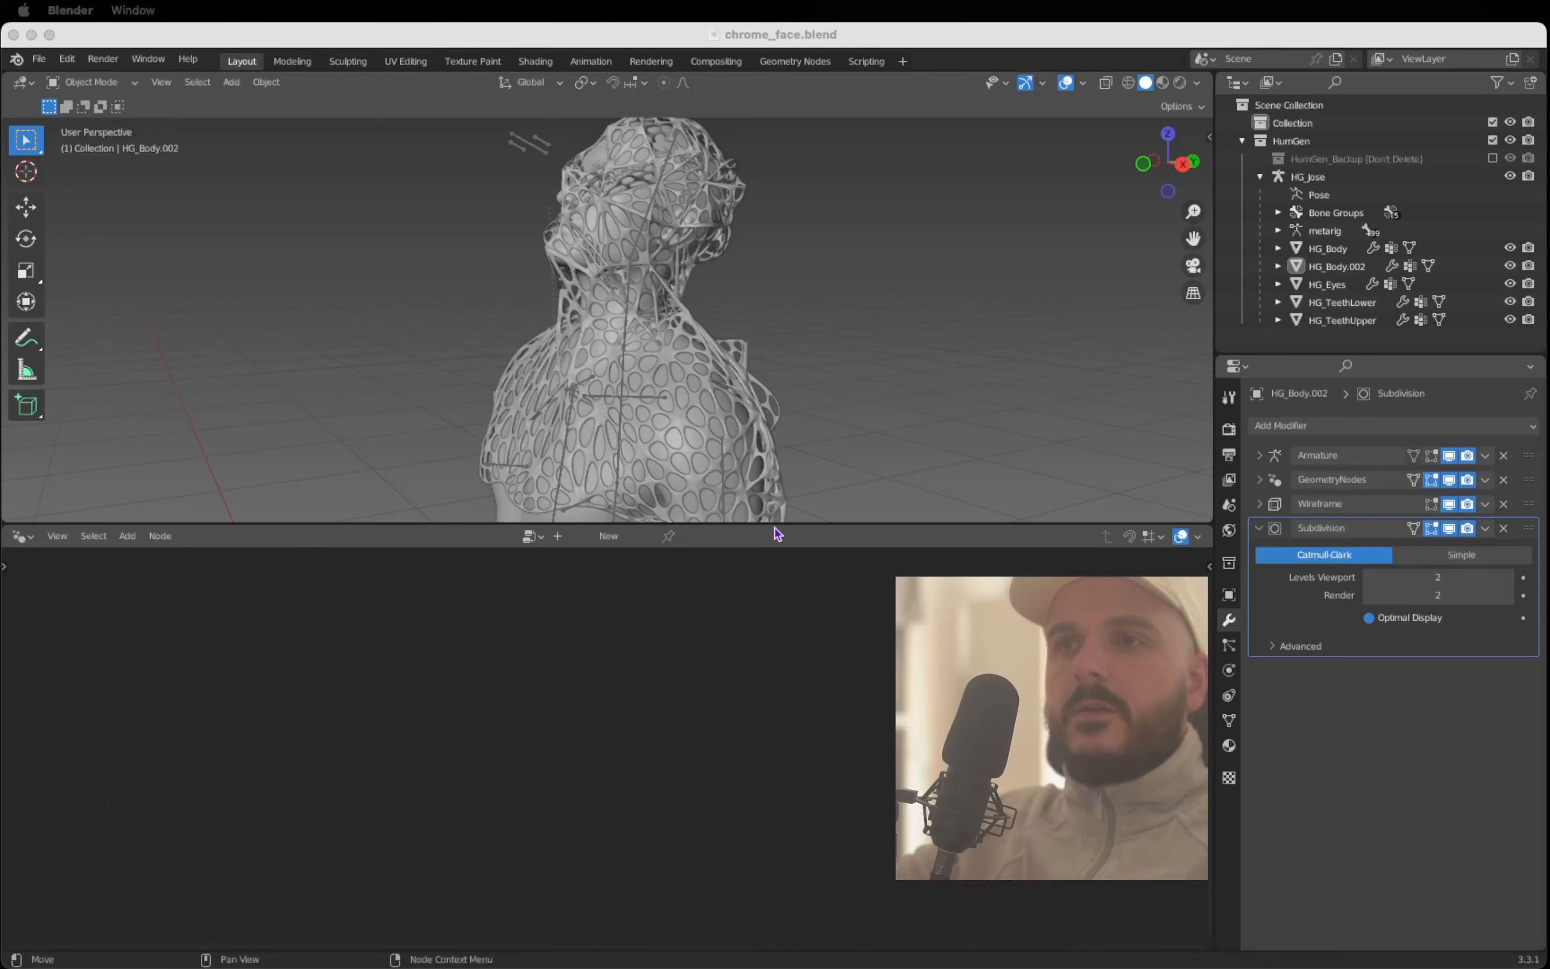
Step: Set the scene's render engine to Cycles
{"action": "left_click", "coordinate": [1233, 433]}
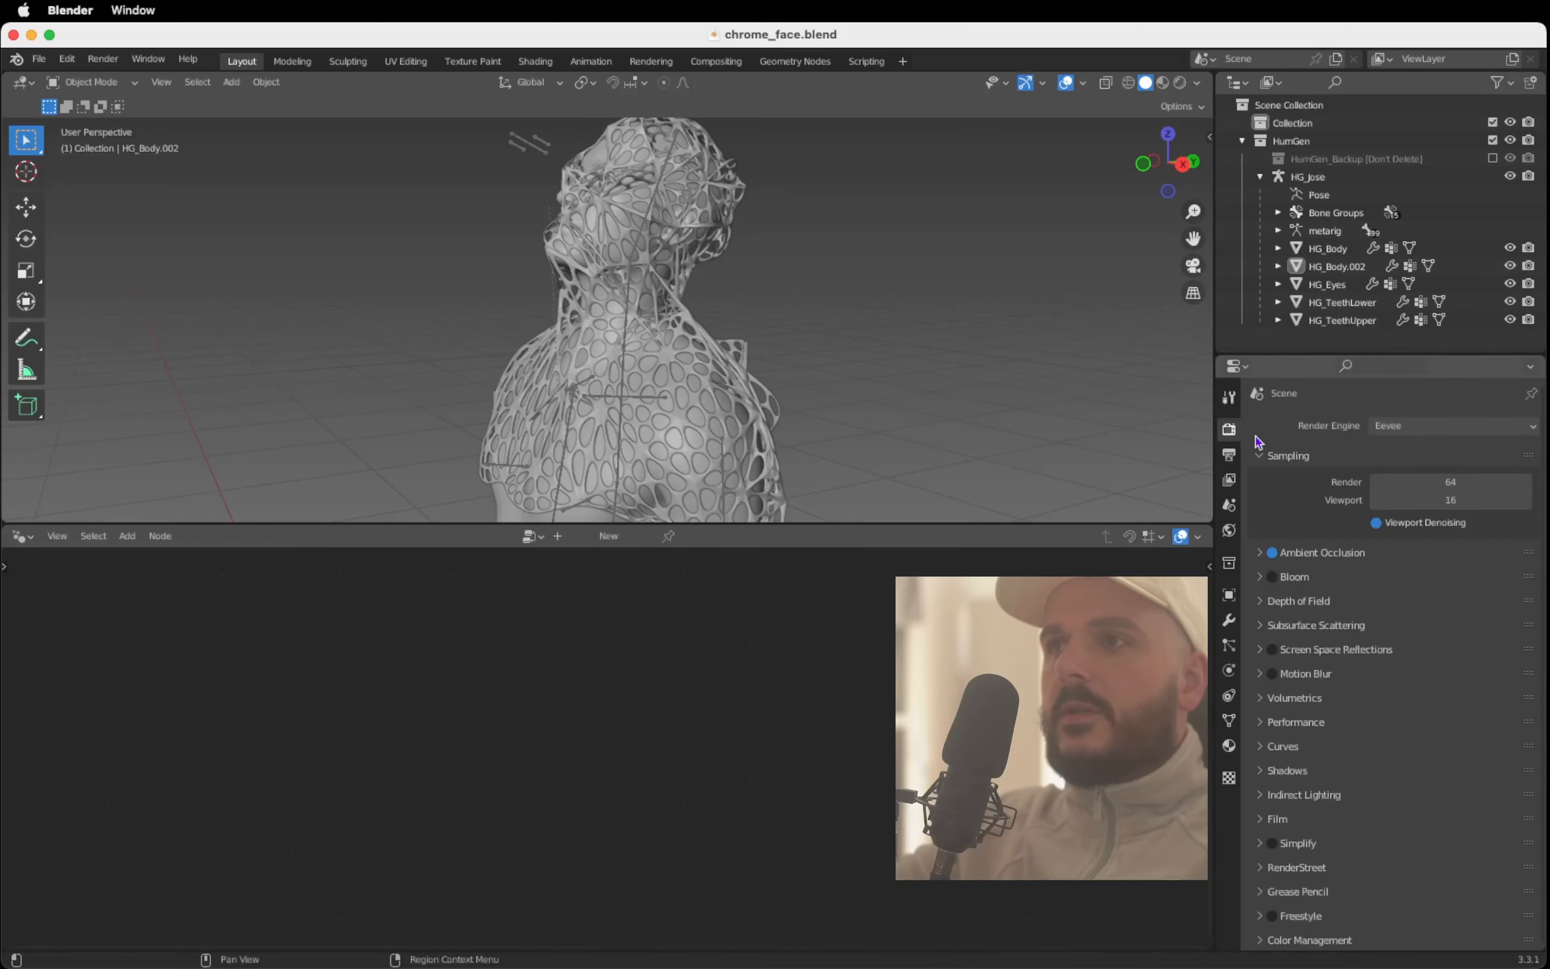
{"action": "left_click", "coordinate": [1418, 428]}
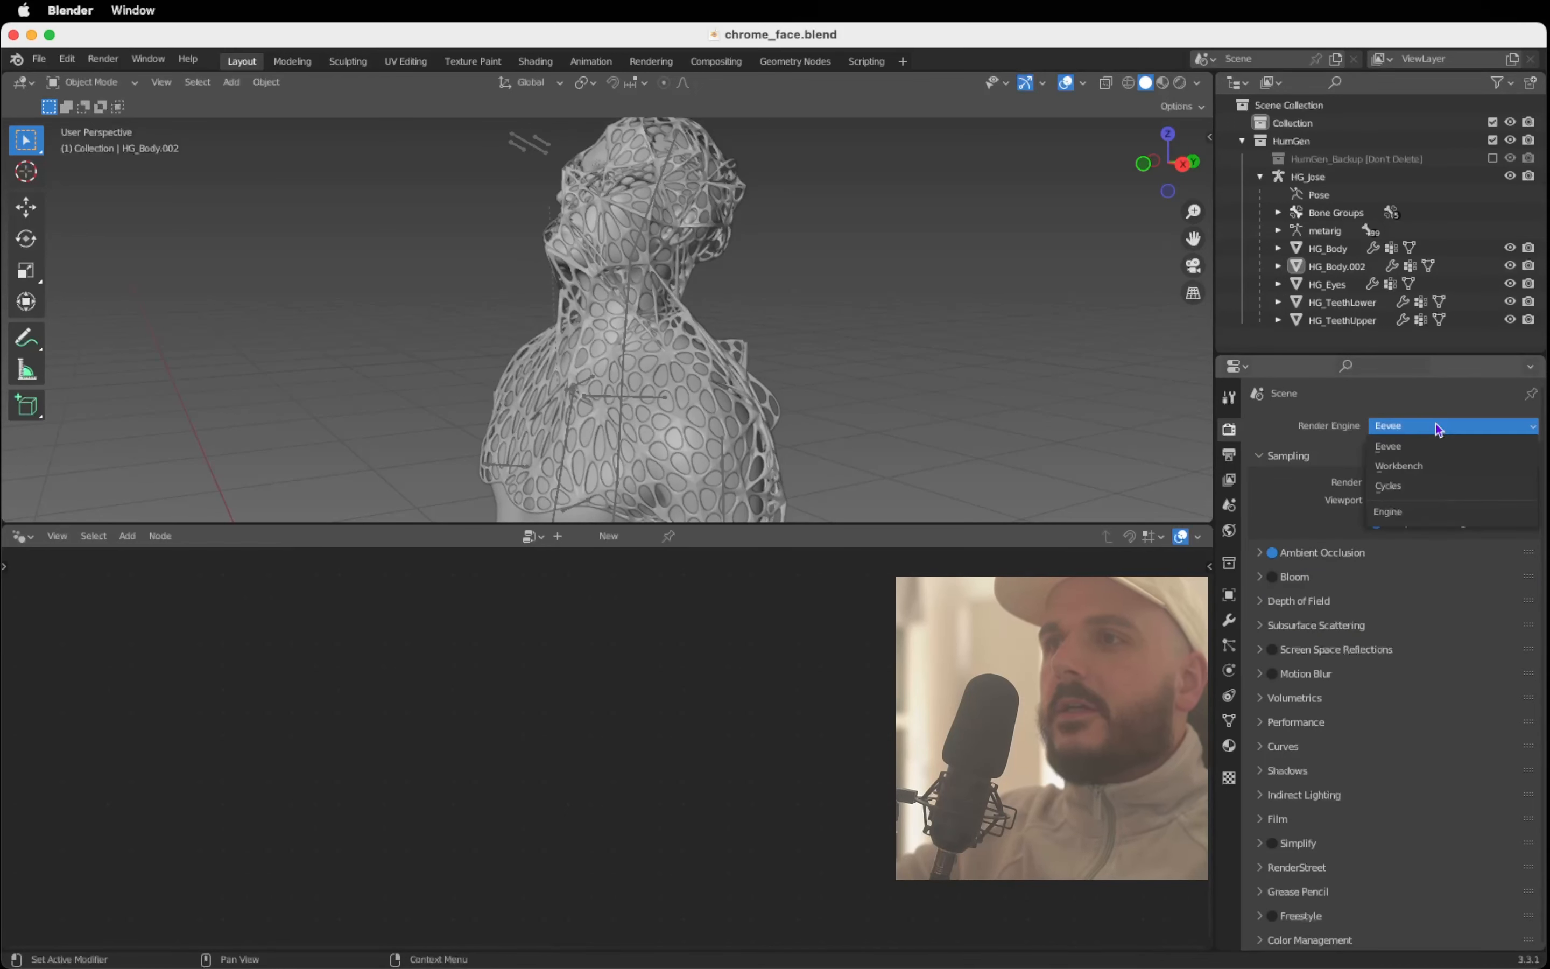
{"action": "left_click", "coordinate": [1412, 487]}
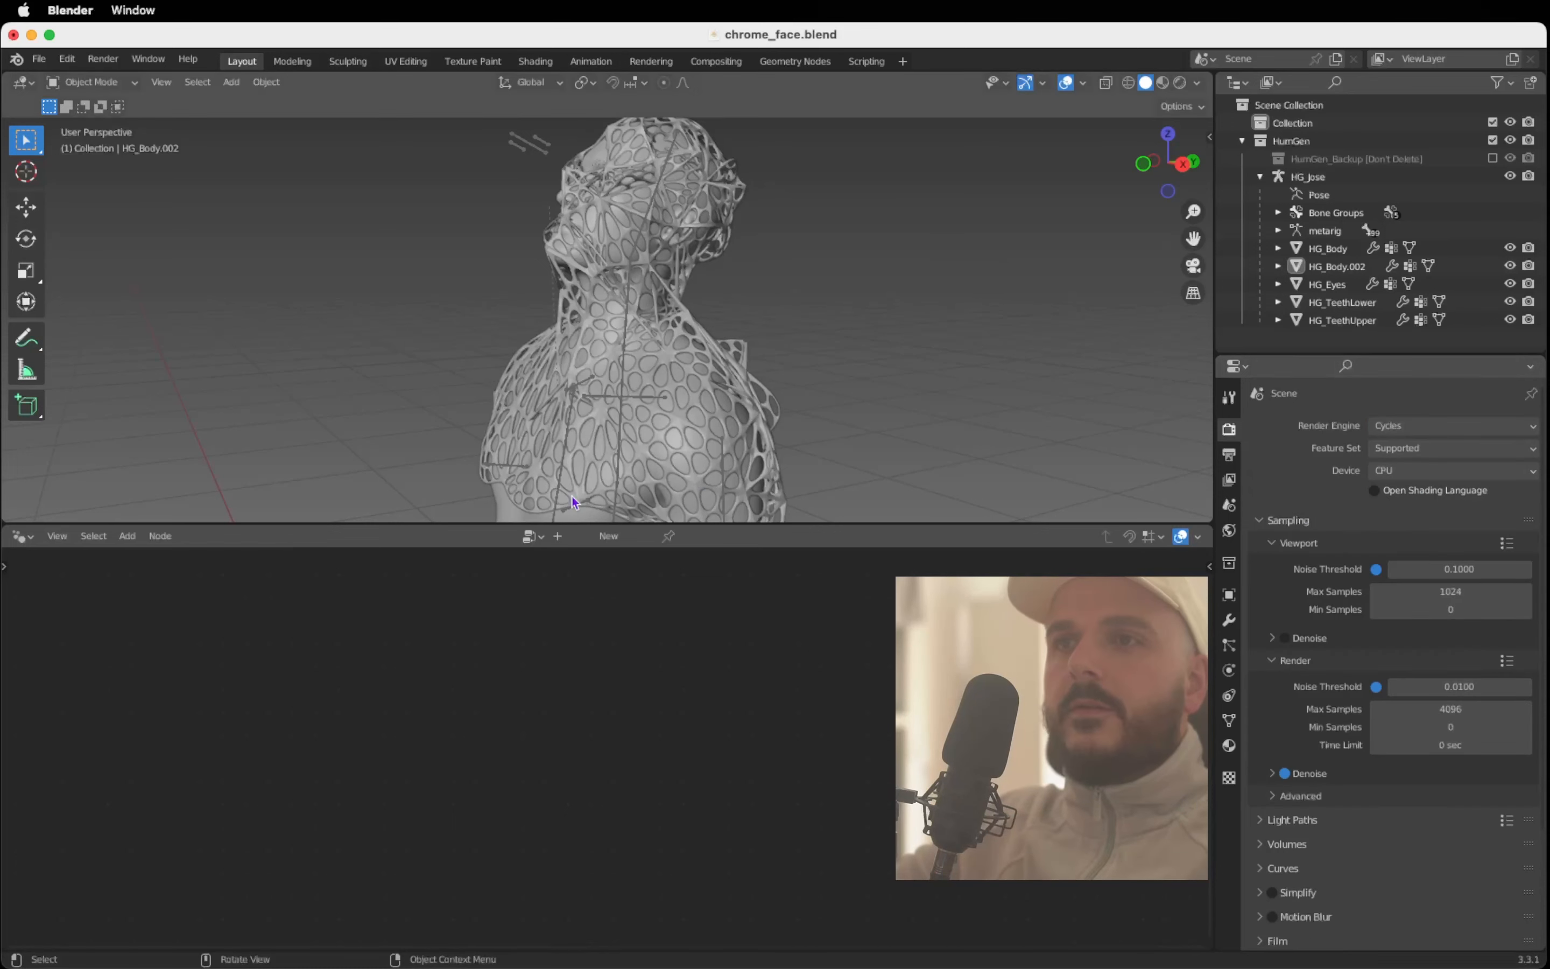
Step: Enlarge the 3D viewport over the node editor and split it into a narrow and a wide viewport side by side
{"action": "left_click_drag", "start_coordinate": [730, 524], "coordinate": [727, 857]}
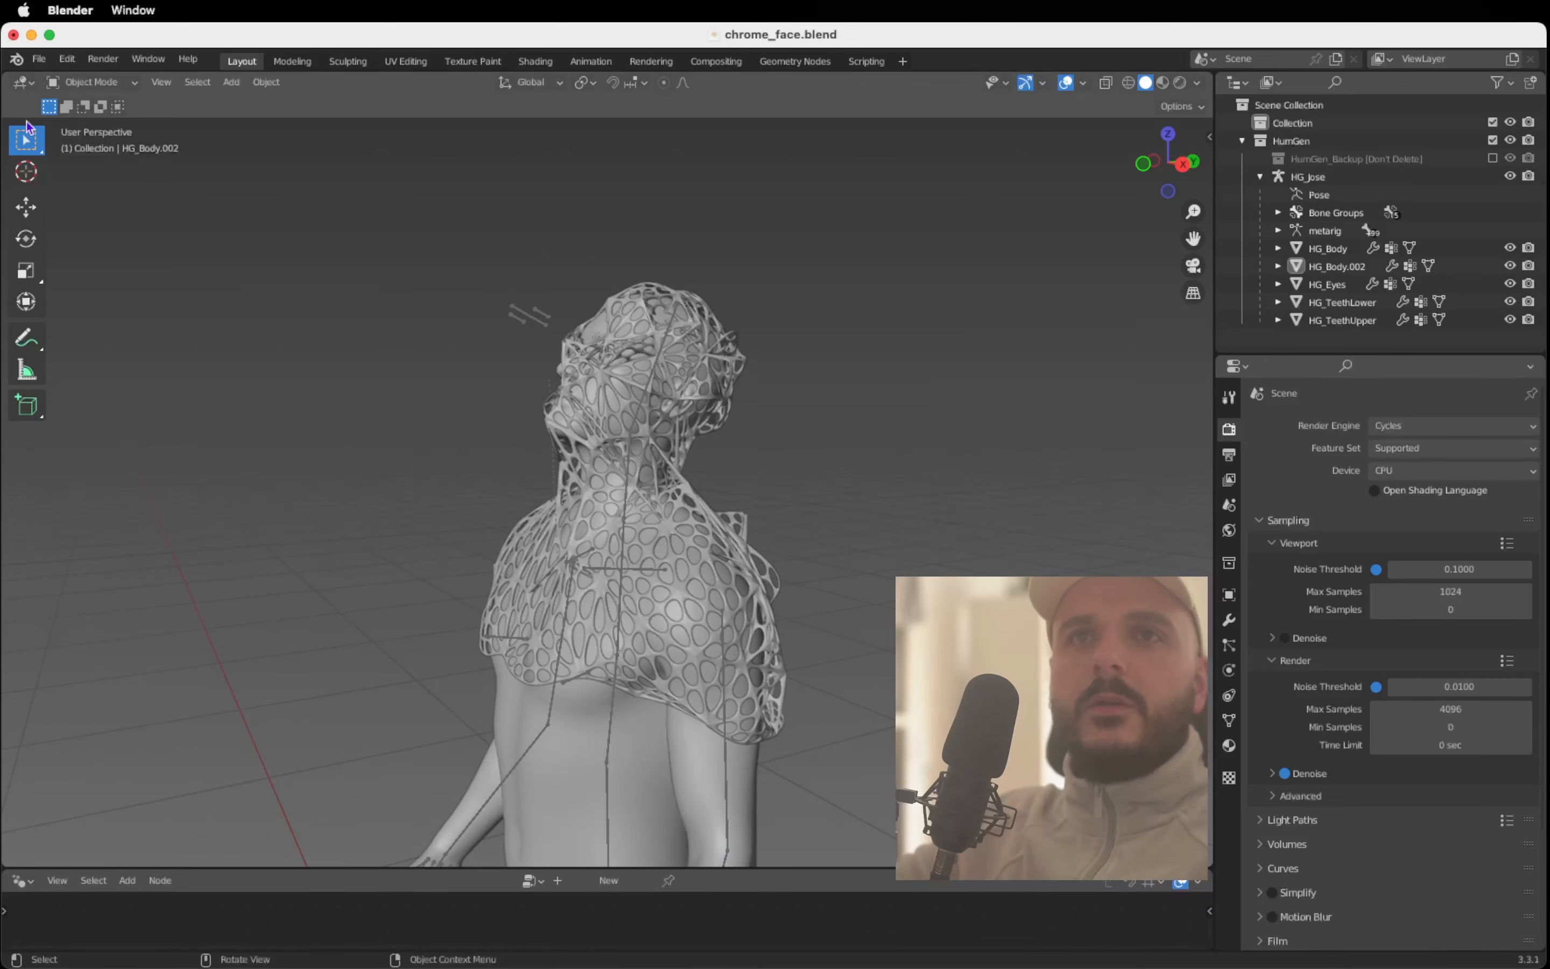
{"action": "left_click_drag", "start_coordinate": [6, 75], "coordinate": [413, 156]}
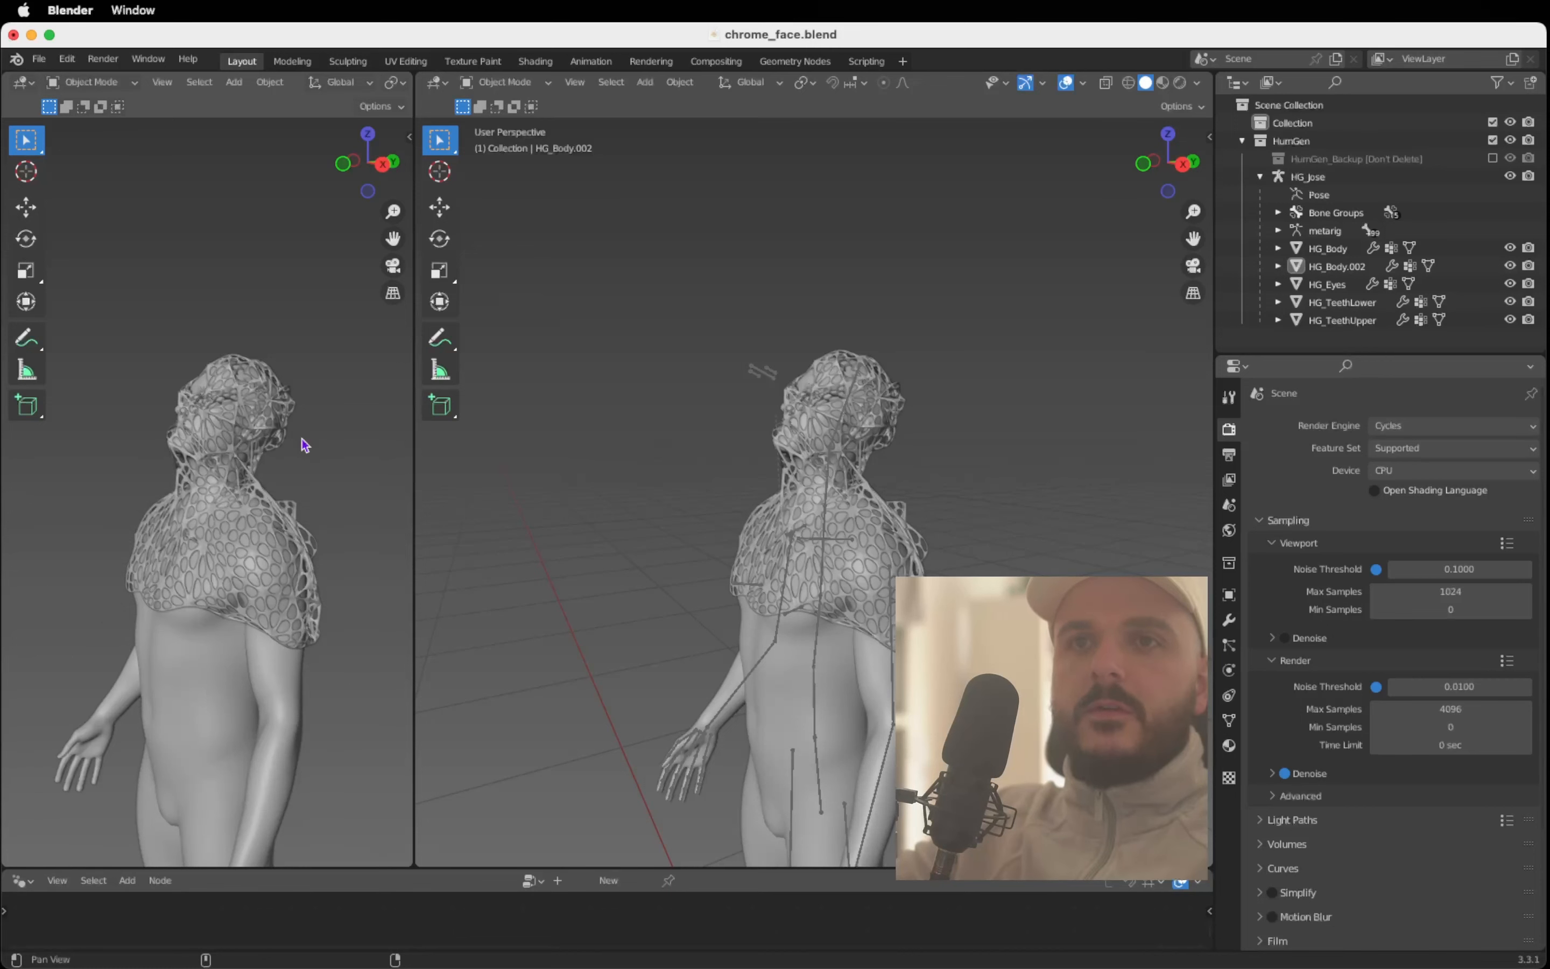
Step: Hide the overlays and the toolbar in the narrow viewport and frame the figure's upper body there
{"action": "key", "text": "shift+alt+z"}
{"action": "scroll", "coordinate": [305, 445], "scroll_direction": "down", "scroll_amount": 3, "text": "shift"}
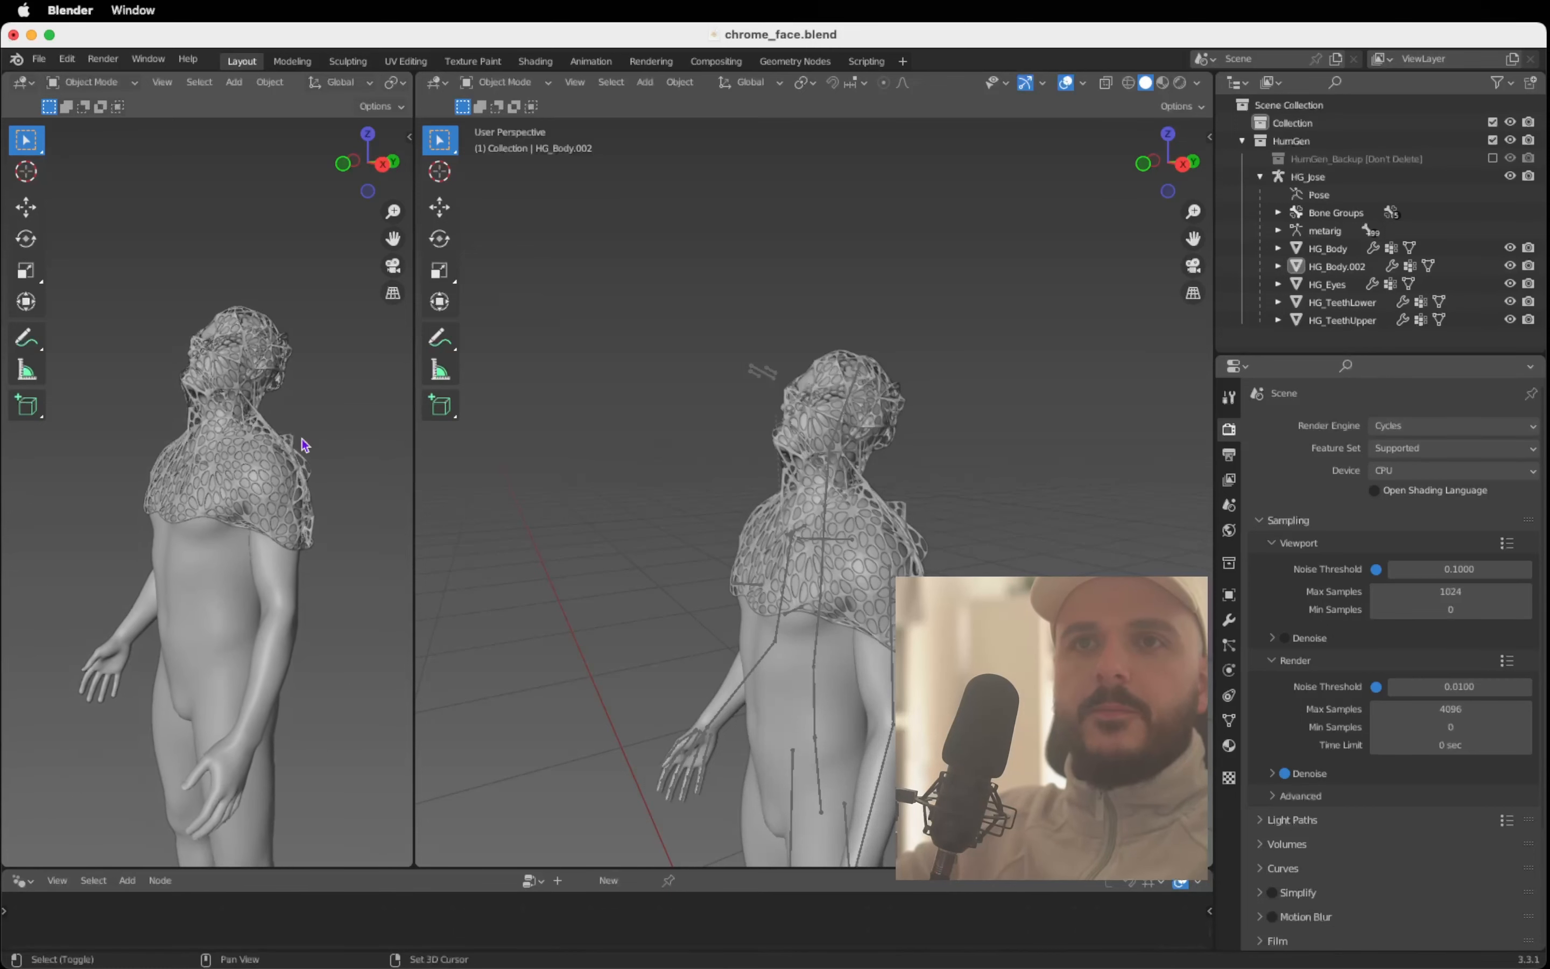
{"action": "scroll", "coordinate": [304, 445], "scroll_direction": "up", "scroll_amount": 1, "text": "ctrl"}
{"action": "key", "text": "t"}
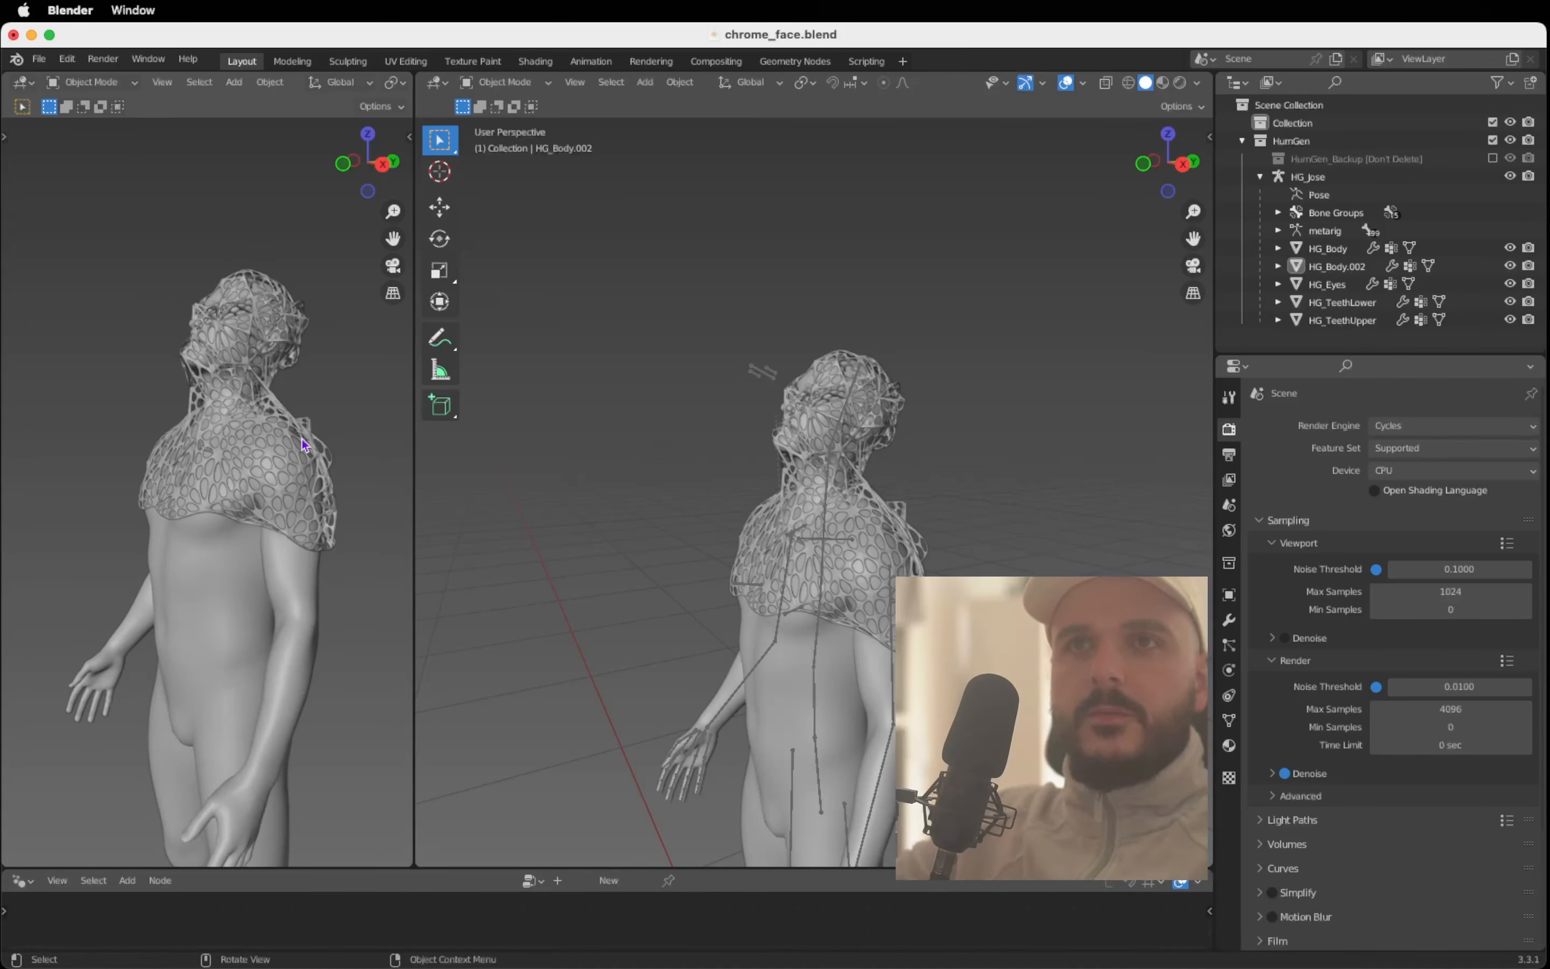
{"action": "scroll", "coordinate": [303, 444], "scroll_direction": "up", "scroll_amount": 2, "text": "ctrl"}
{"action": "scroll", "coordinate": [302, 438], "scroll_direction": "down", "scroll_amount": 1, "text": "ctrl"}
{"action": "scroll", "coordinate": [302, 438], "scroll_direction": "up", "scroll_amount": 2, "text": "shift"}
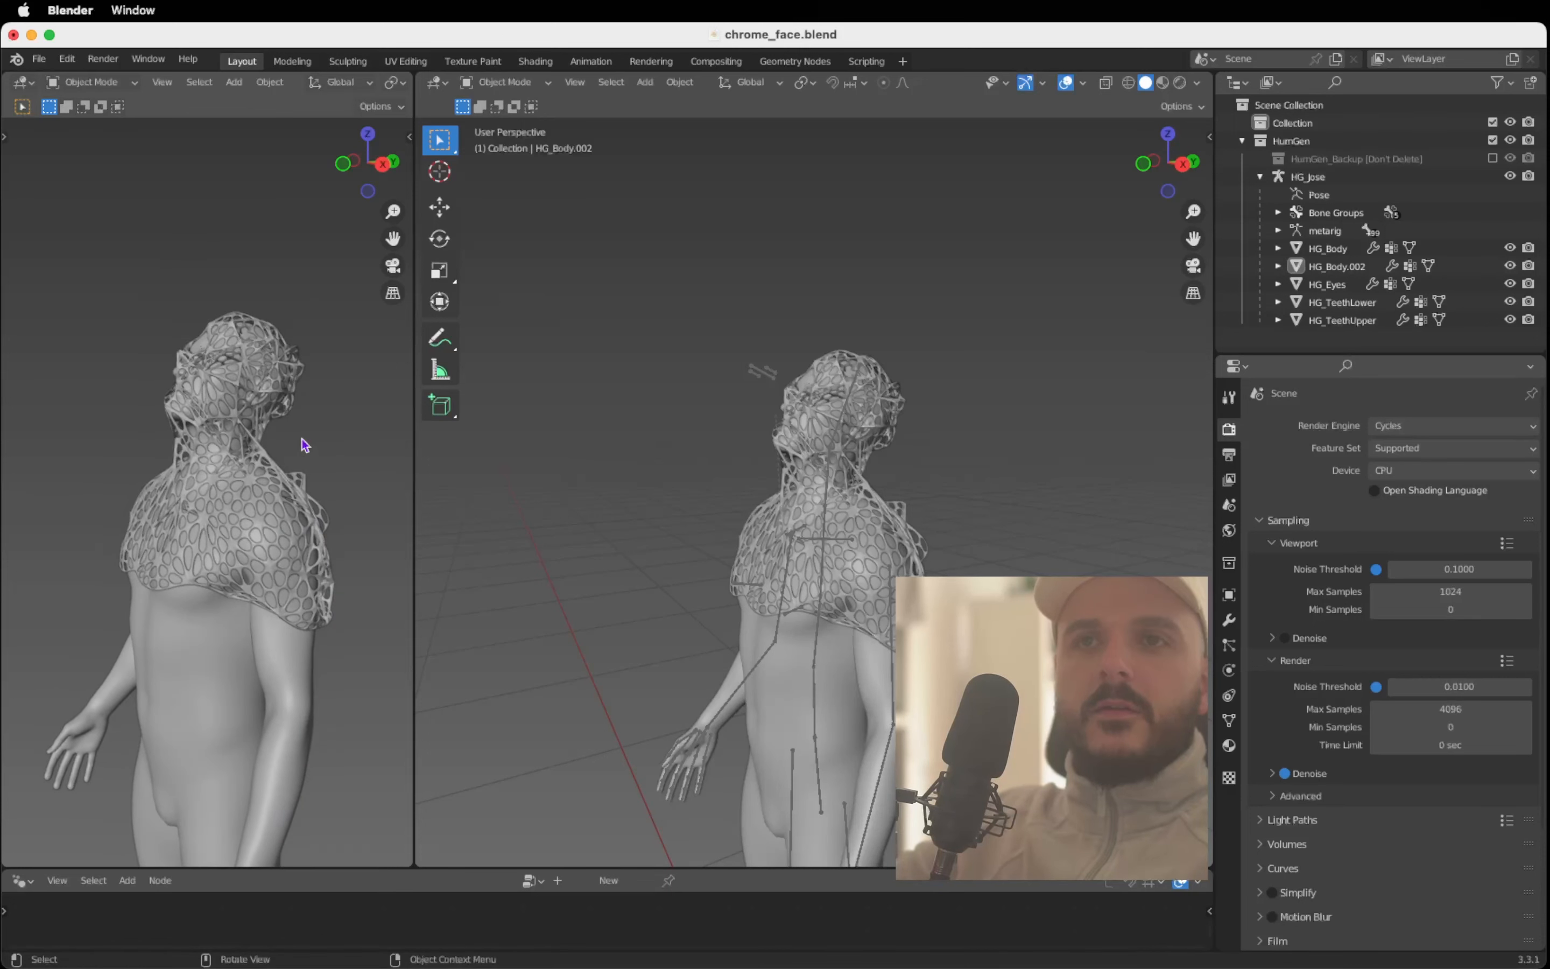
{"action": "scroll", "coordinate": [301, 438], "scroll_direction": "right", "scroll_amount": 1}
{"action": "scroll", "coordinate": [302, 439], "scroll_direction": "up", "scroll_amount": 1, "text": "ctrl"}
Step: Add a camera to the scene from the wide viewport
{"action": "scroll", "coordinate": [1078, 508], "scroll_direction": "down", "scroll_amount": 2, "text": "ctrl"}
{"action": "scroll", "coordinate": [1082, 515], "scroll_direction": "down", "scroll_amount": 2, "text": "ctrl"}
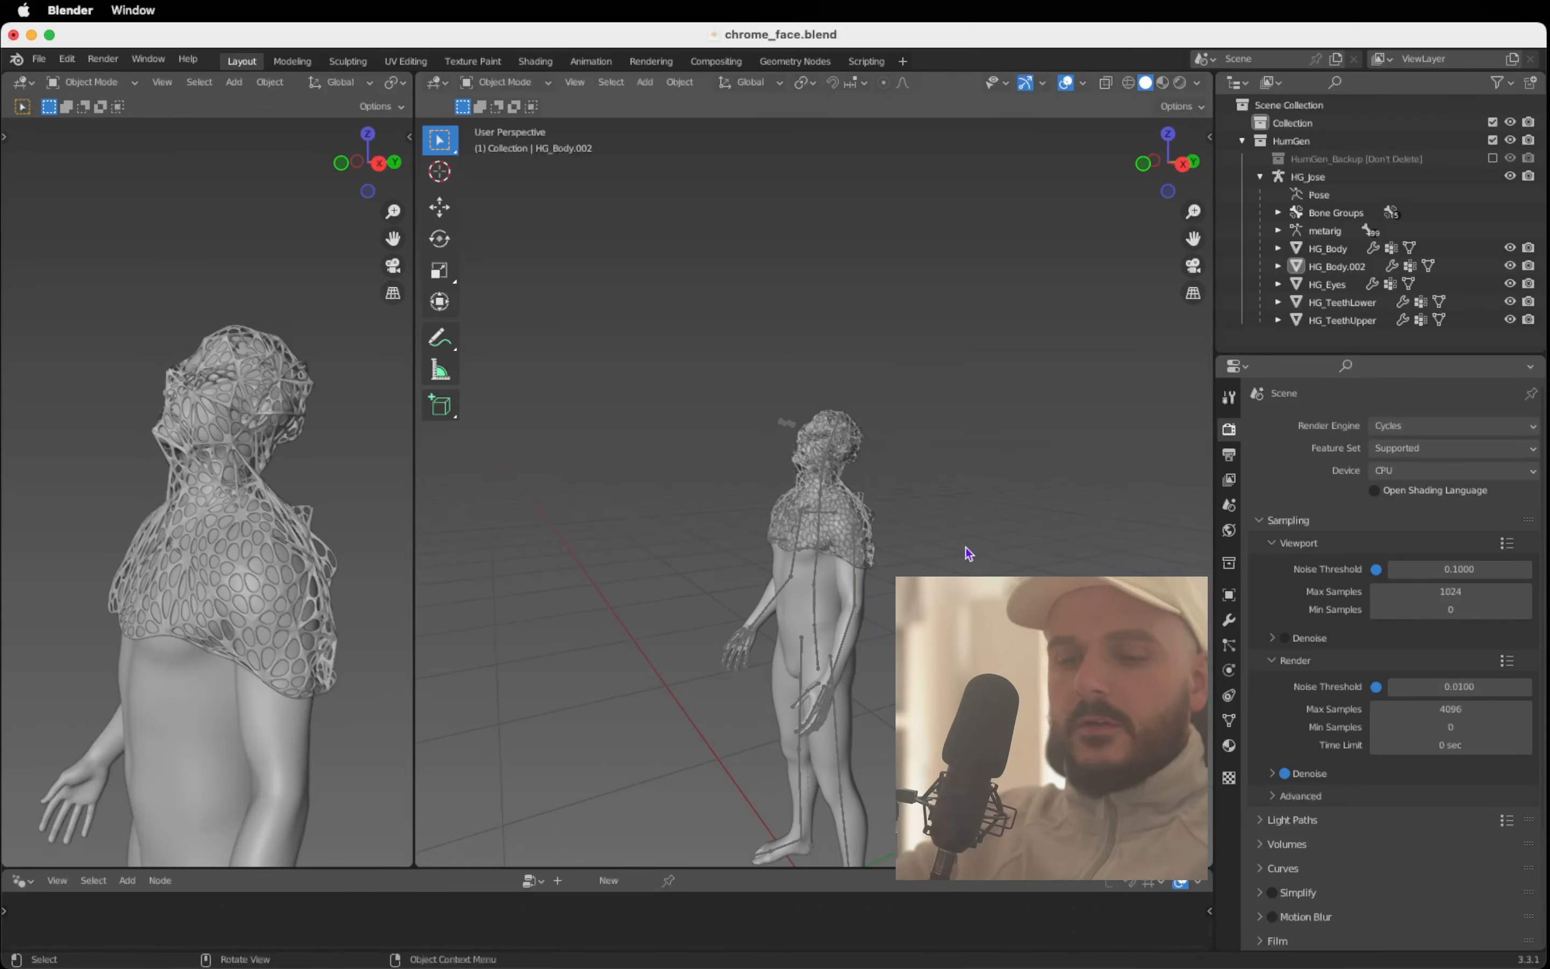
{"action": "key", "text": "shift+a"}
{"action": "mouse_move", "coordinate": [967, 552]}
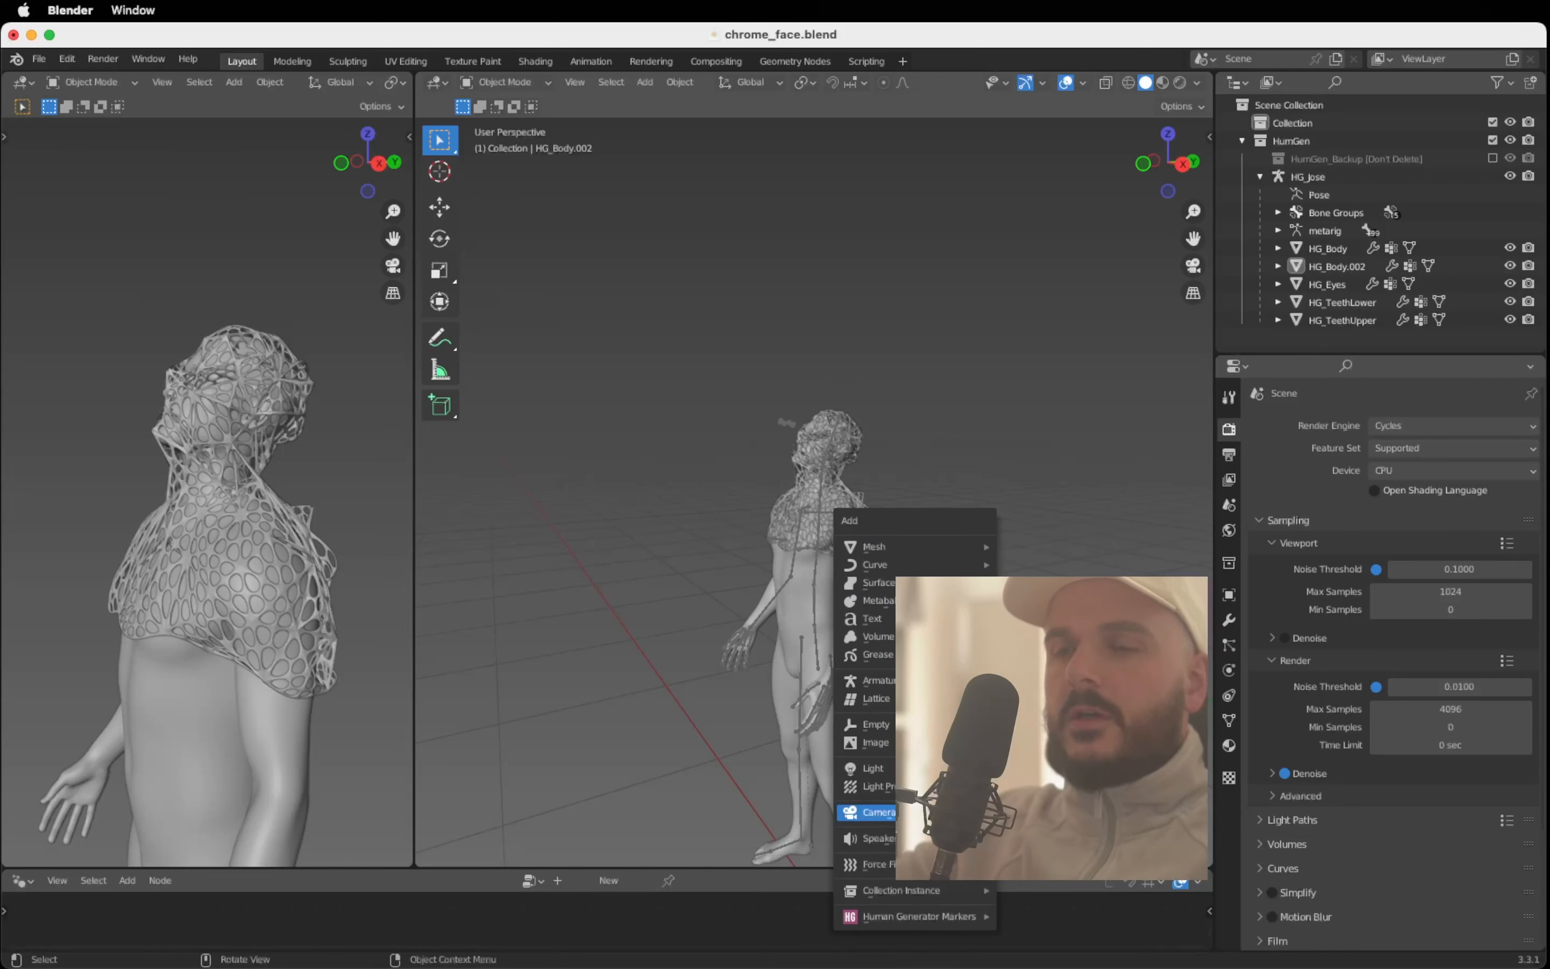
{"action": "left_click", "coordinate": [929, 812]}
{"action": "scroll", "coordinate": [872, 575], "scroll_direction": "down", "scroll_amount": 2}
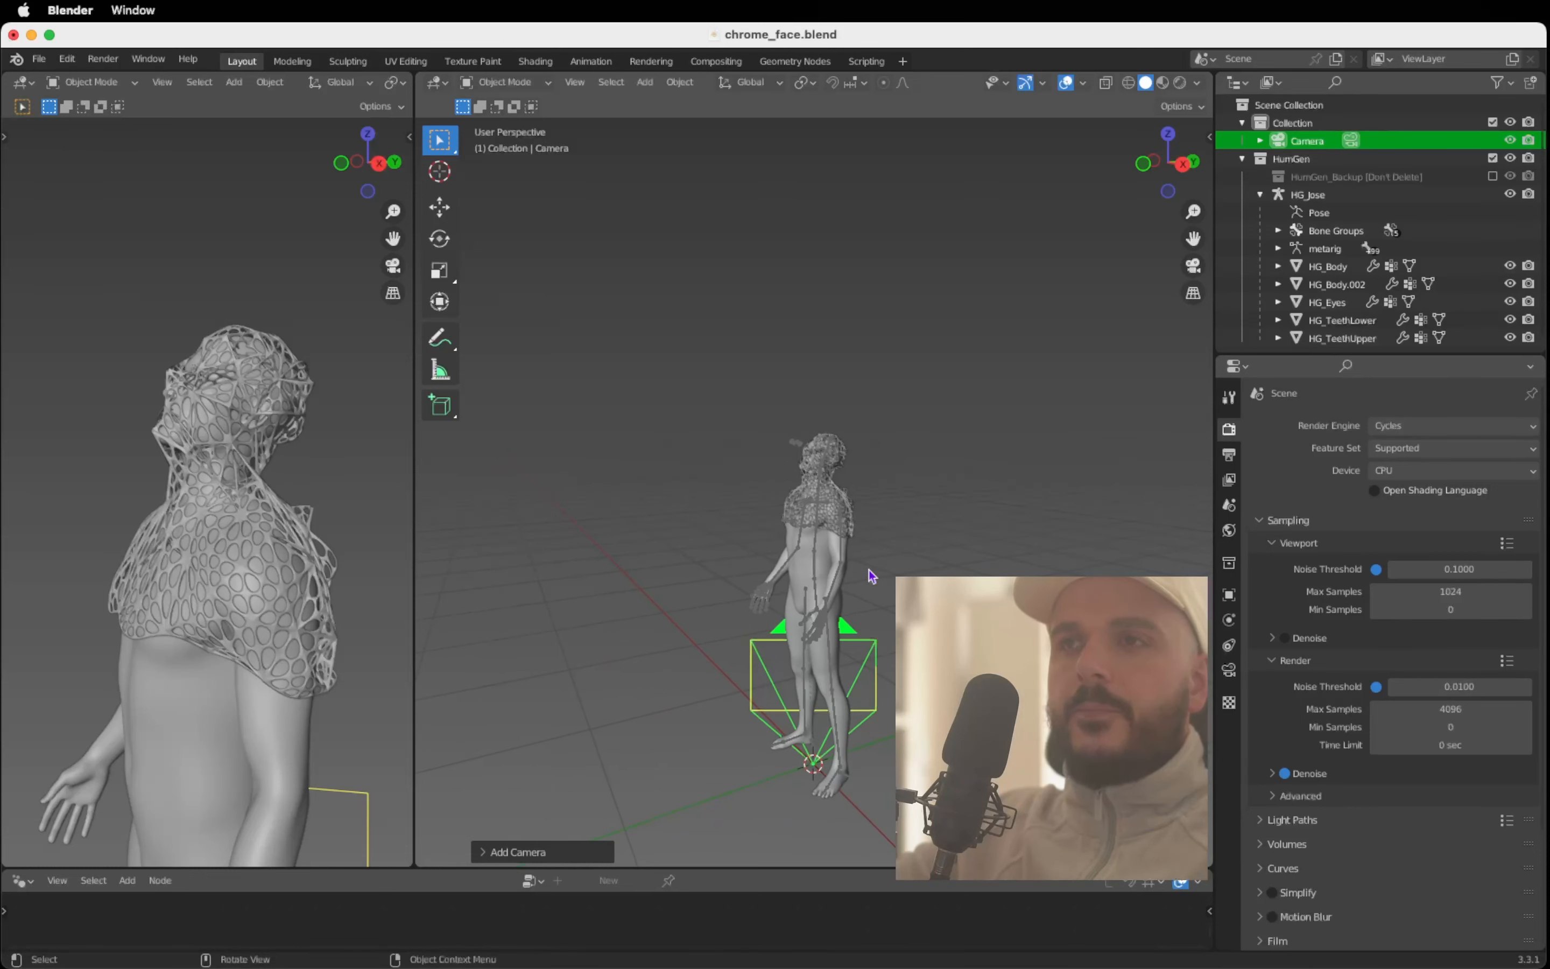
Step: Switch the narrow viewport to the camera's view and lock the camera to view
{"action": "key", "text": "KP_0"}
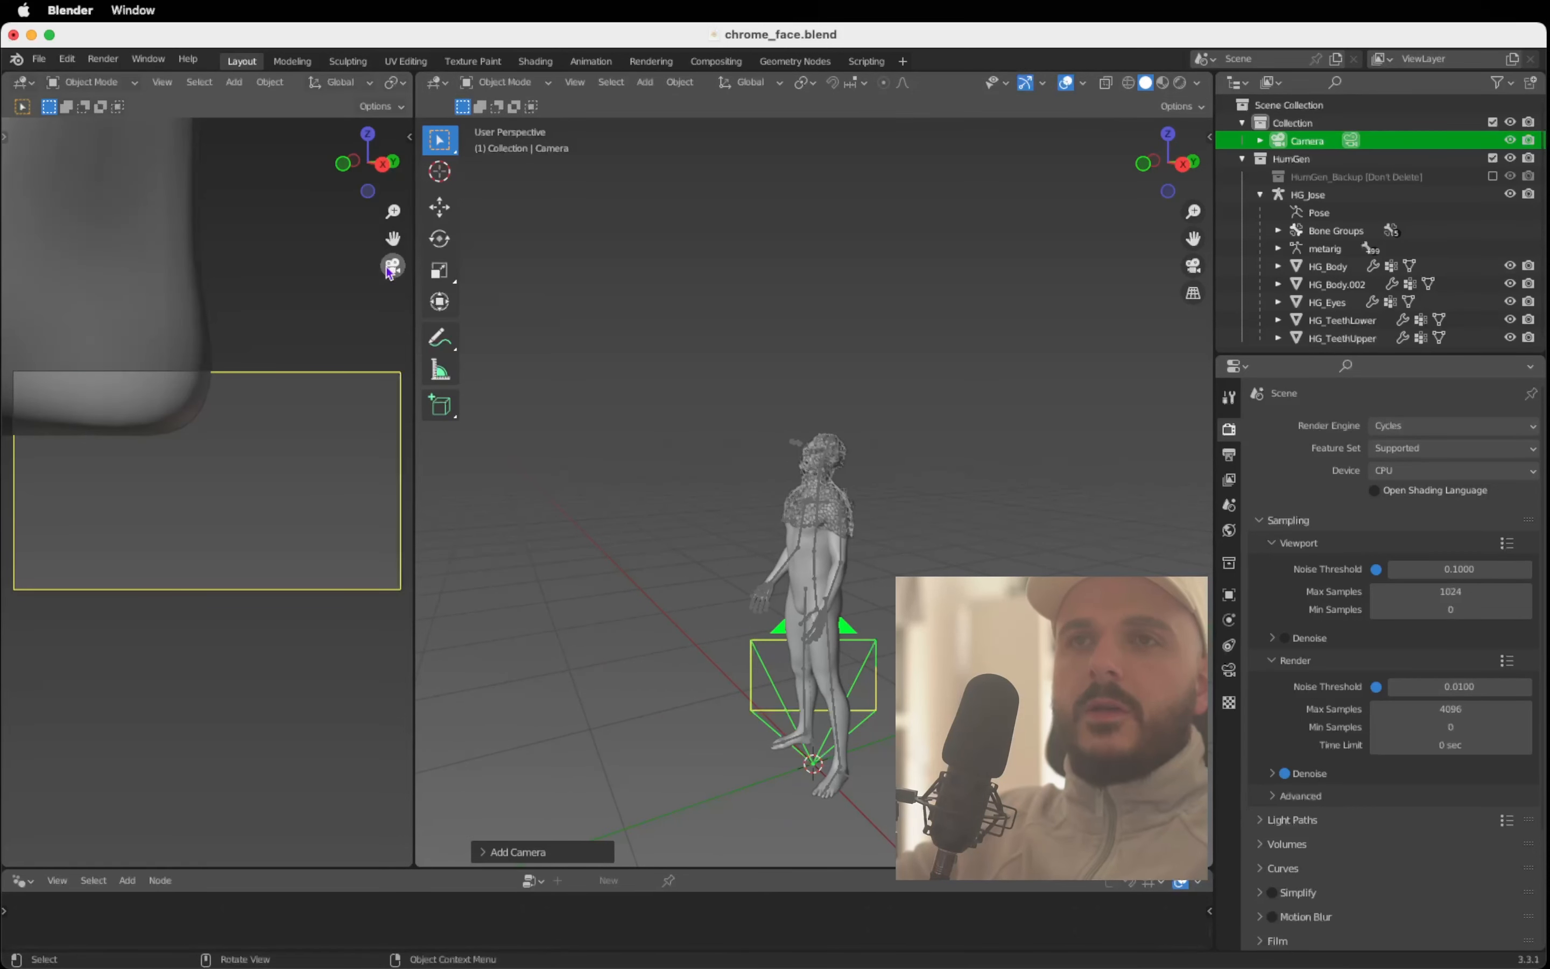
{"action": "key", "text": "n"}
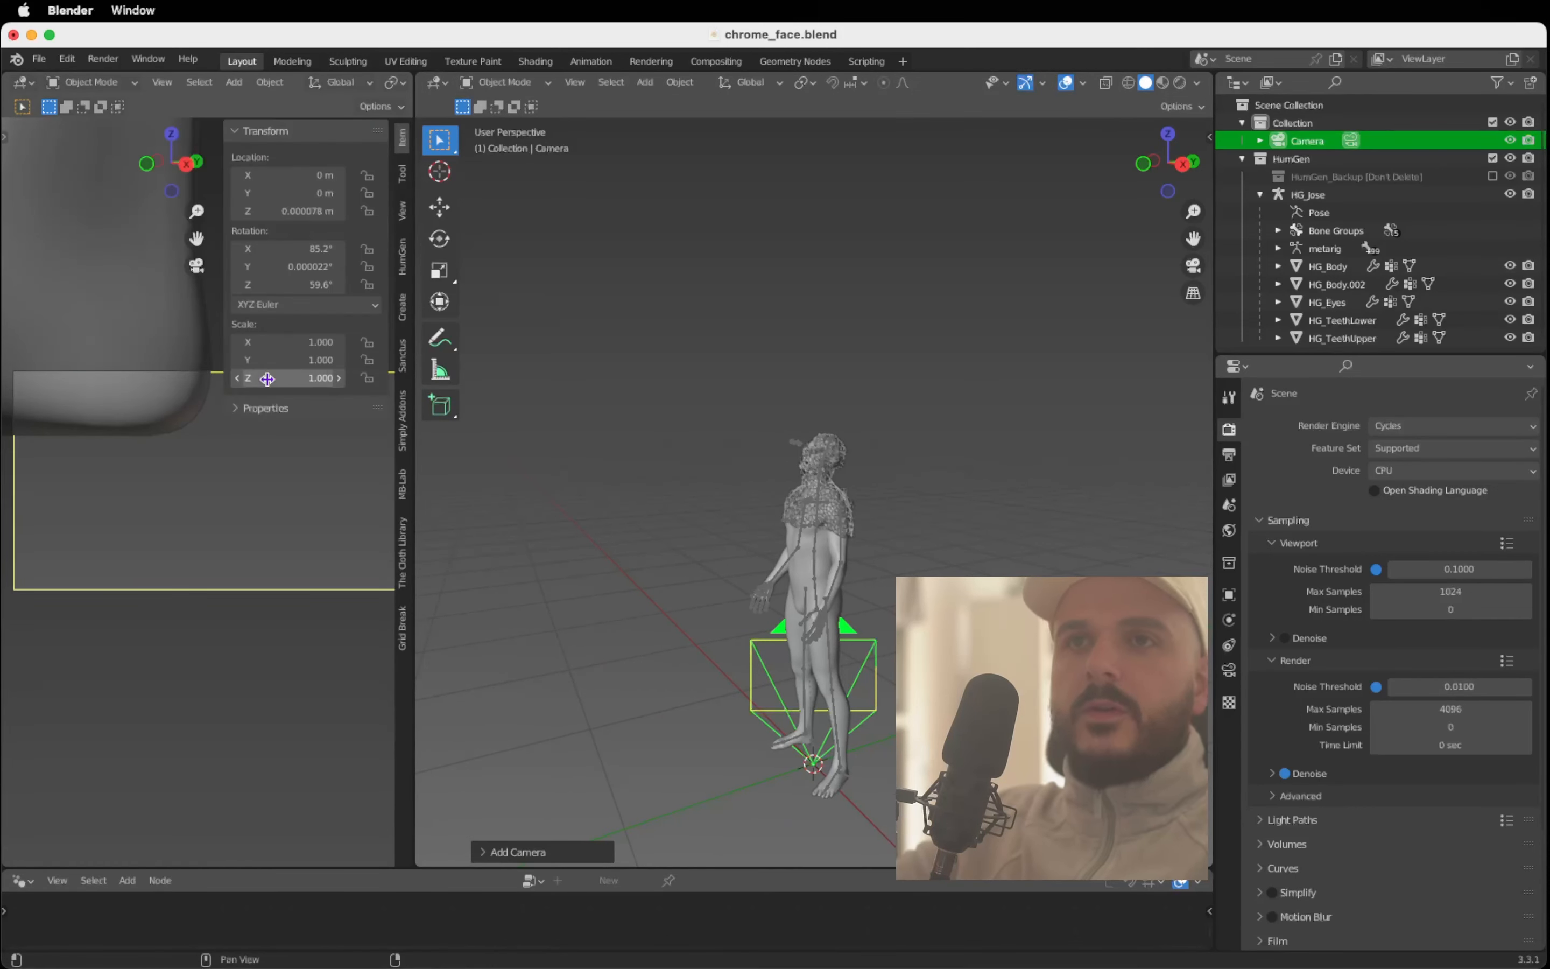
{"action": "left_click", "coordinate": [402, 211]}
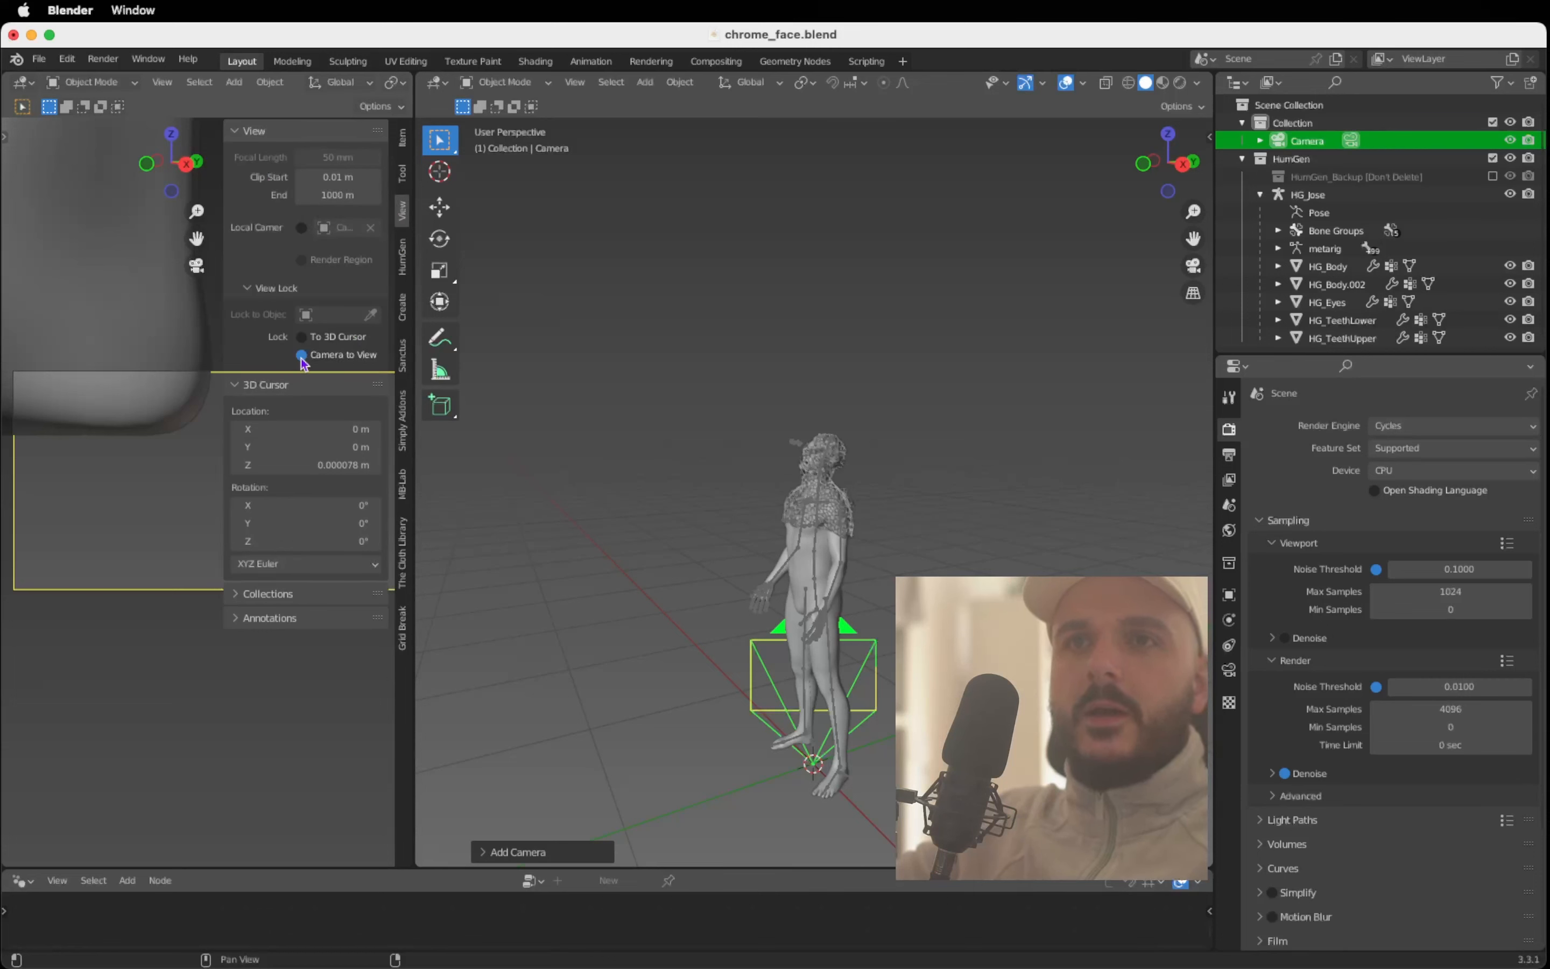
{"action": "key", "text": "n"}
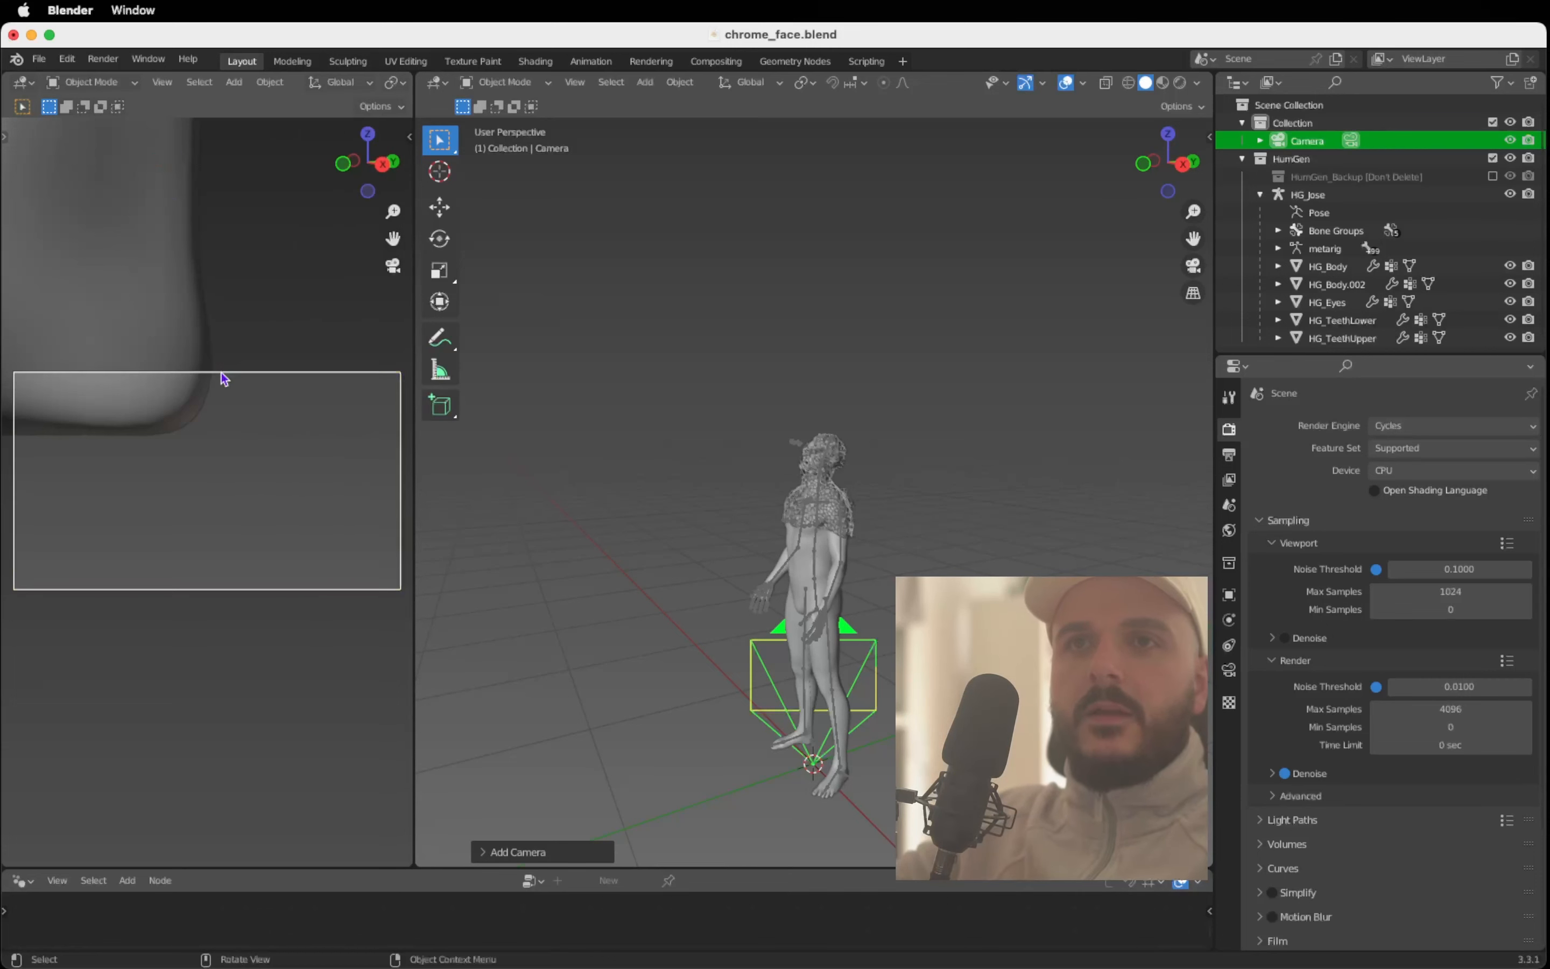
Step: Move the locked camera back and up from the feet until it frames the figure's head and shoulders
{"action": "scroll", "coordinate": [219, 426], "scroll_direction": "down", "scroll_amount": 10, "text": "ctrl"}
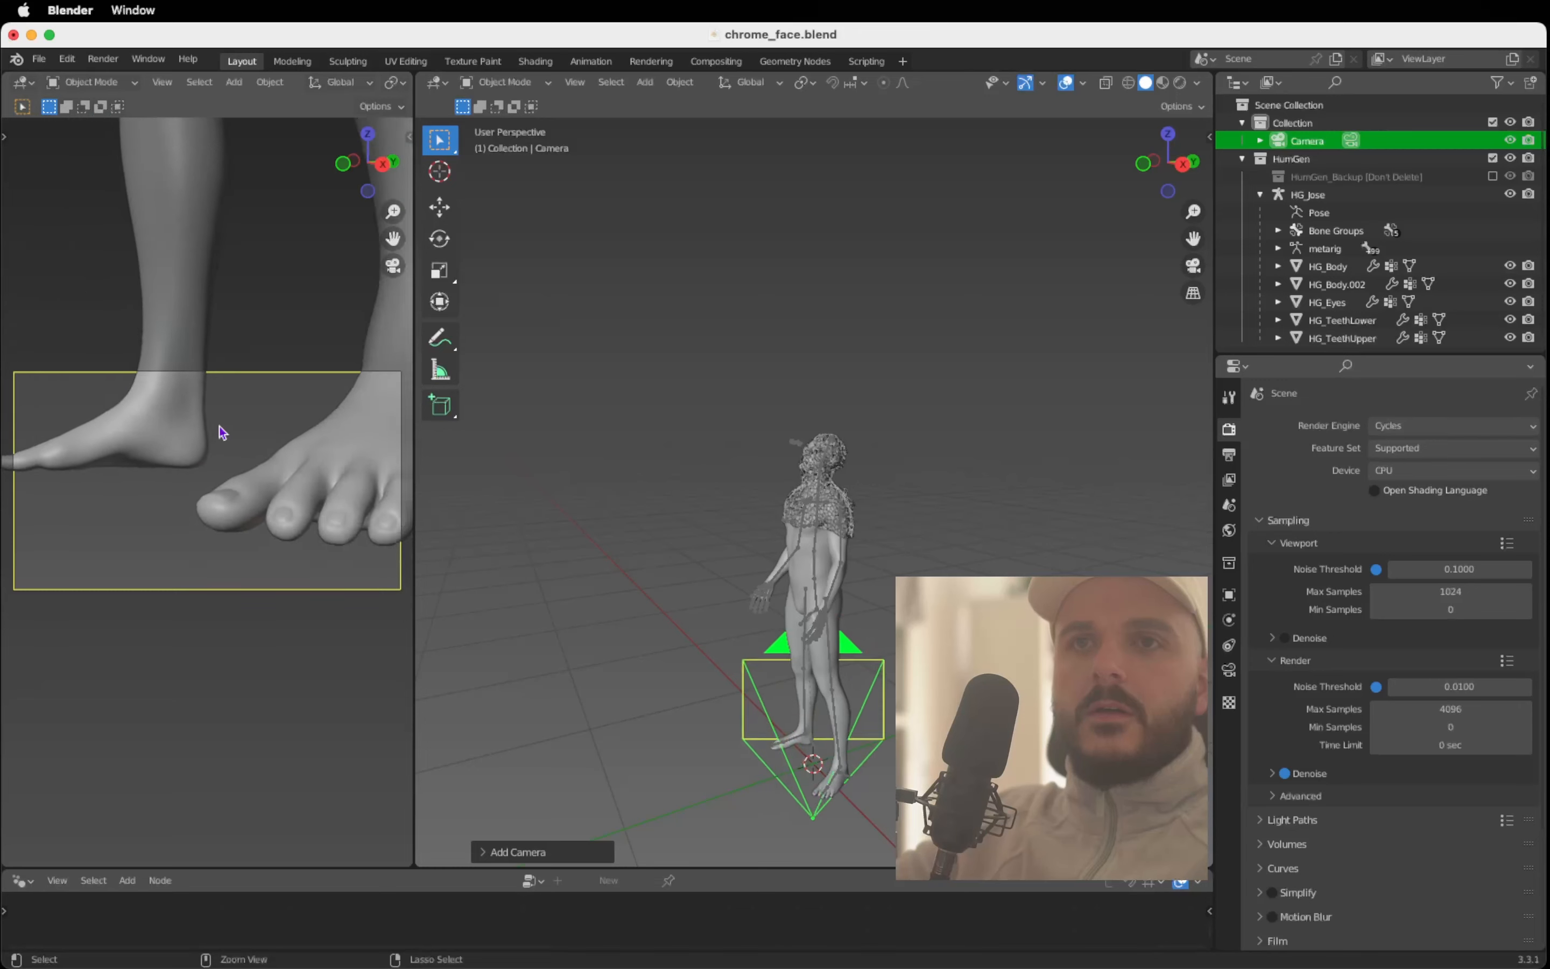
{"action": "scroll", "coordinate": [219, 427], "scroll_direction": "up", "scroll_amount": 15, "text": "shift"}
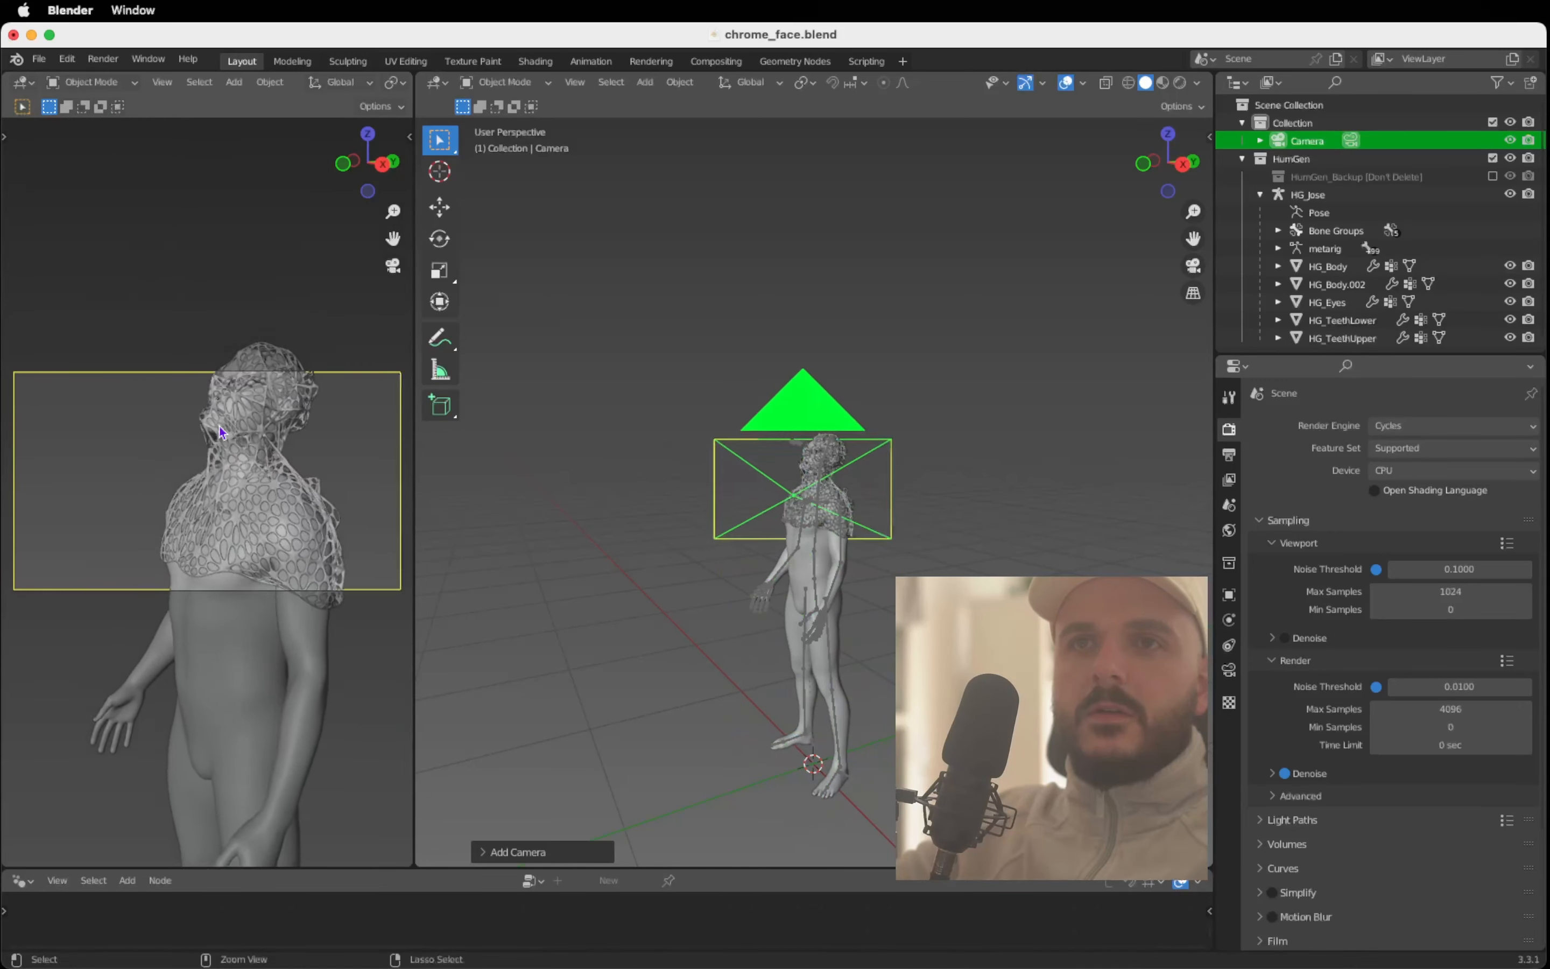
{"action": "scroll", "coordinate": [219, 428], "scroll_direction": "up", "scroll_amount": 5, "text": "ctrl"}
{"action": "scroll", "coordinate": [219, 428], "scroll_direction": "up", "scroll_amount": 5, "text": "shift"}
{"action": "scroll", "coordinate": [219, 428], "scroll_direction": "down", "scroll_amount": 2, "text": "shift"}
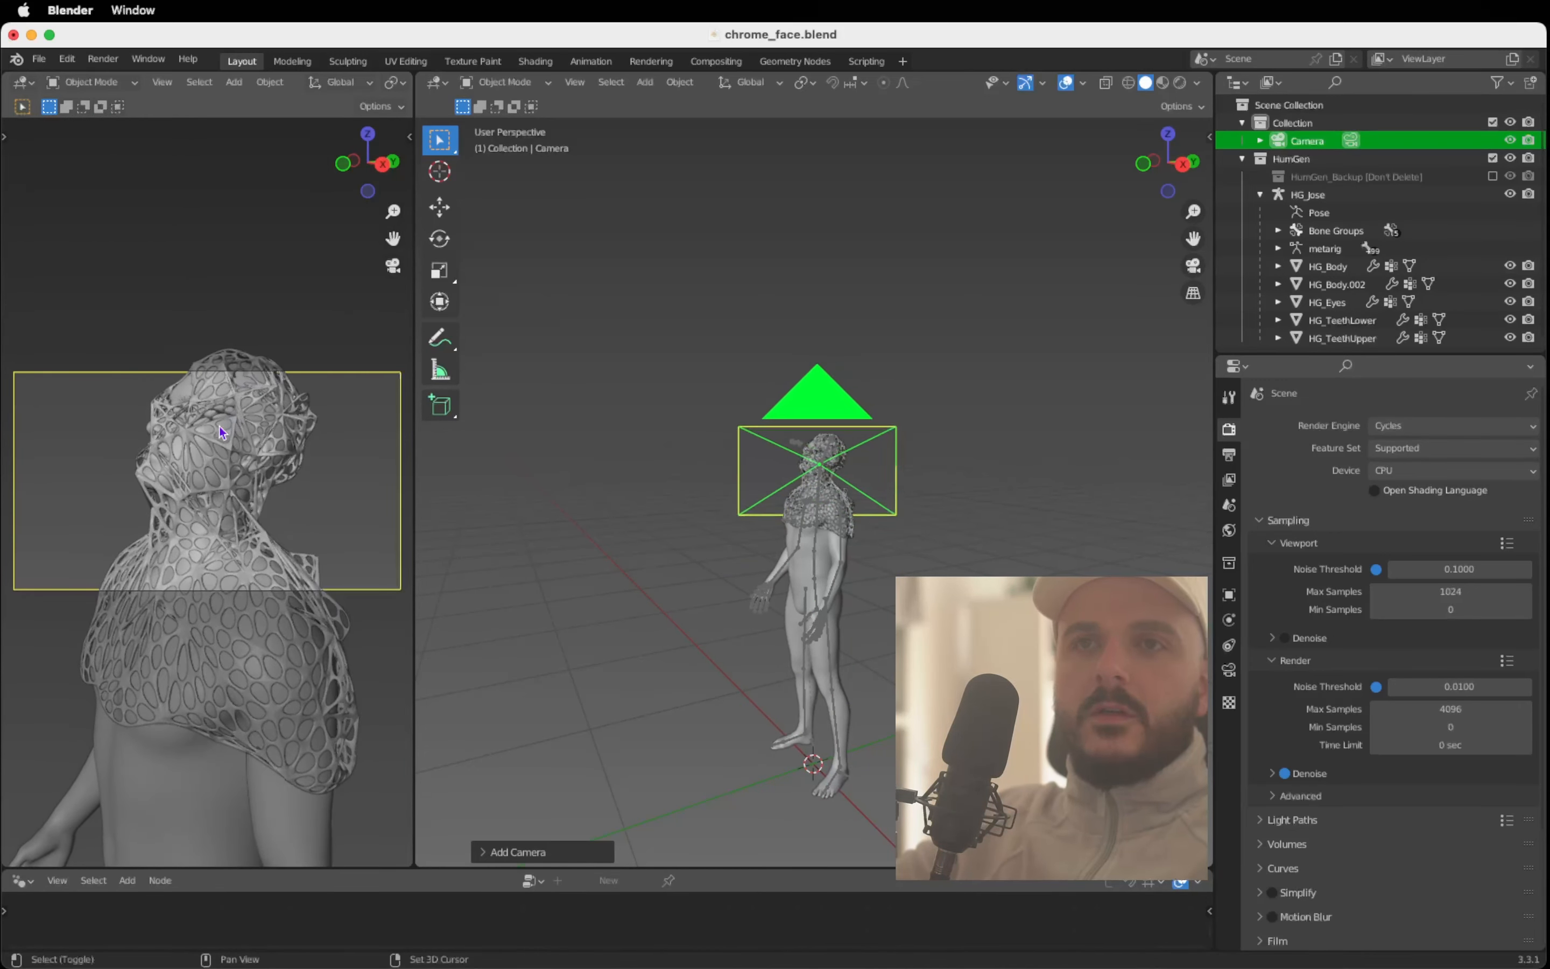
{"action": "scroll", "coordinate": [219, 425], "scroll_direction": "up", "scroll_amount": 2, "text": "shift"}
Step: Set the output resolution to 1080 px wide and 1920 px high for a portrait frame
{"action": "left_click", "coordinate": [1228, 454]}
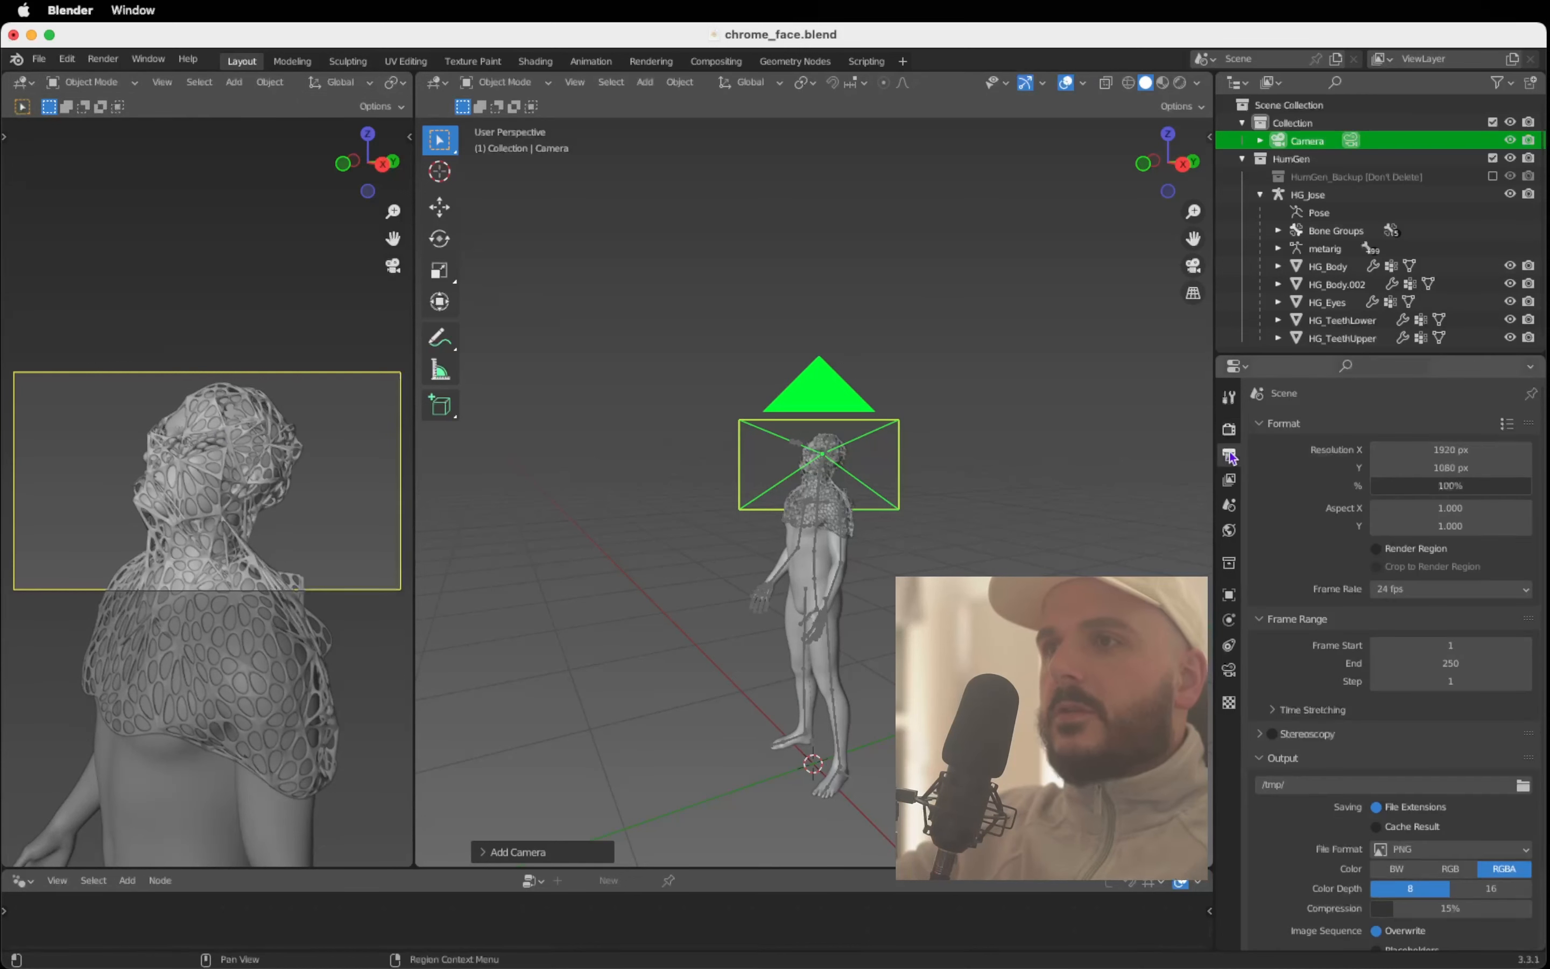
{"action": "double_click", "coordinate": [1435, 449]}
{"action": "type", "text": "1080"}
{"action": "key", "text": "Tab"}
{"action": "type", "text": "1"}
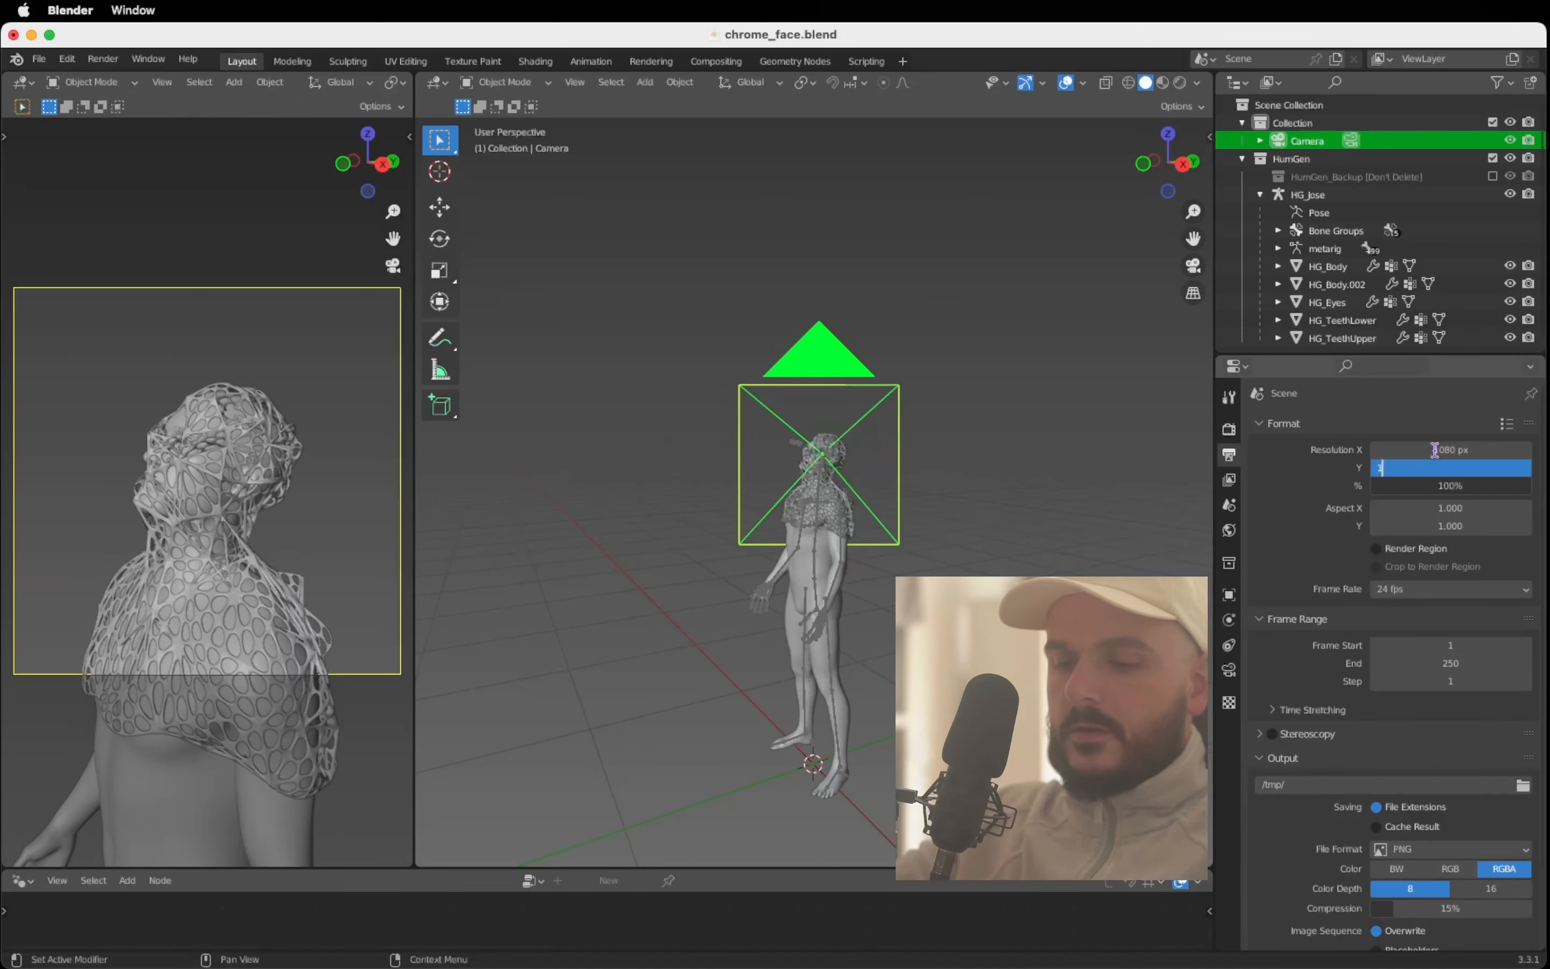
{"action": "type", "text": "920"}
{"action": "key", "text": "Return"}
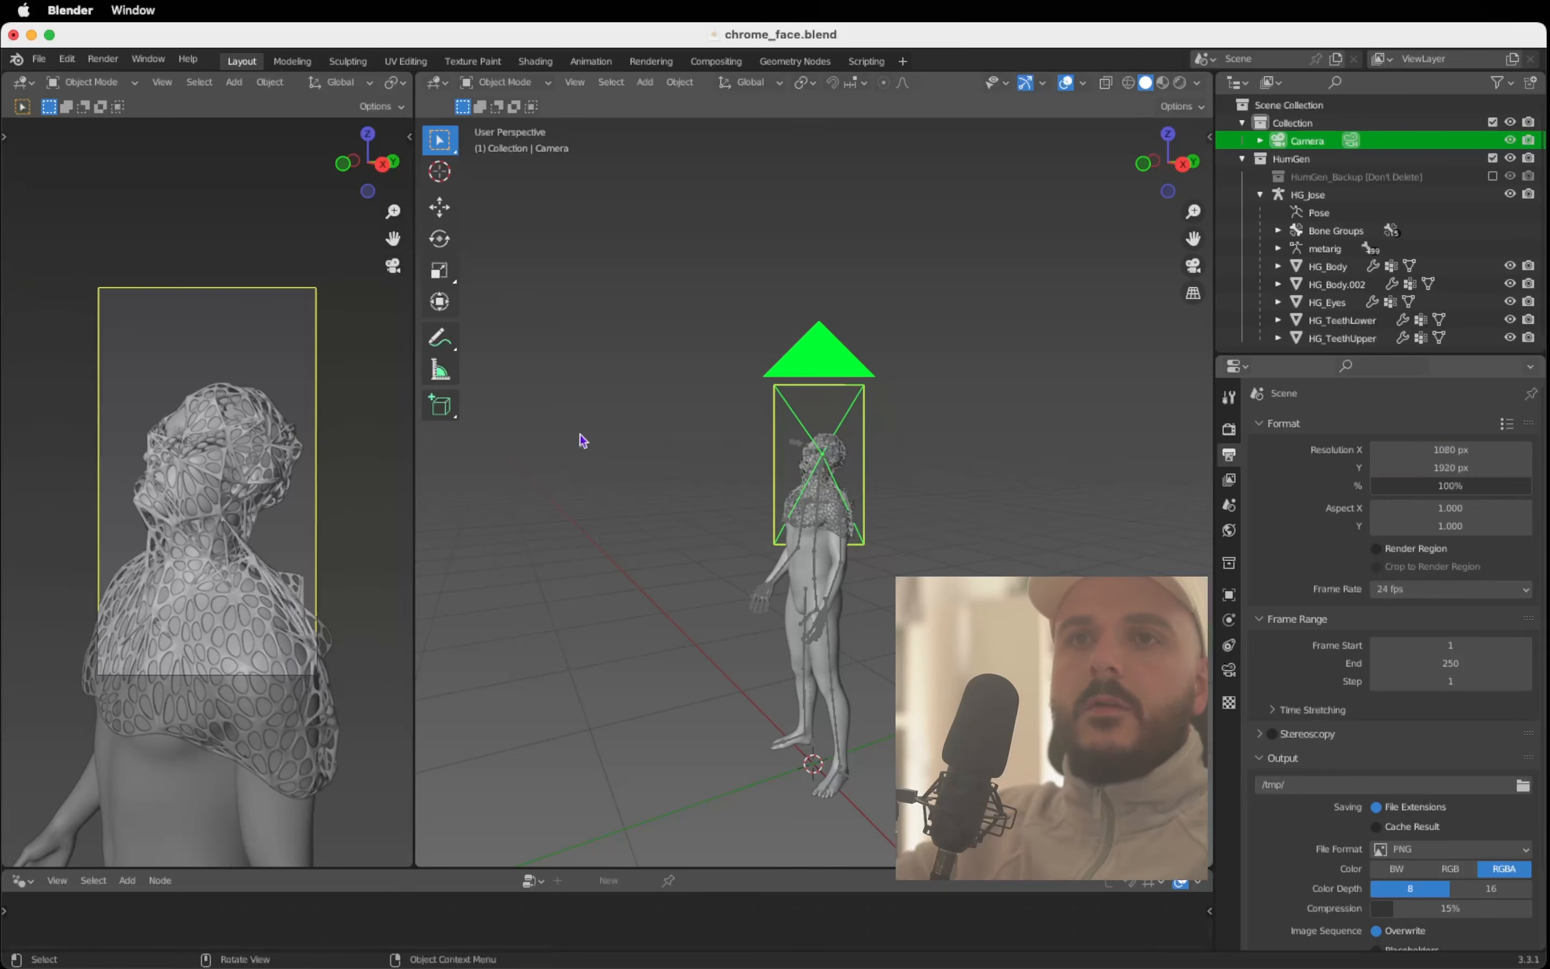
Step: Turn off Lock Camera to View in the narrow viewport and zoom in on the portrait camera frame
{"action": "key", "text": "q"}
{"action": "left_click", "coordinate": [176, 497]}
{"action": "scroll", "coordinate": [193, 532], "scroll_direction": "up", "scroll_amount": 5, "text": "ctrl"}
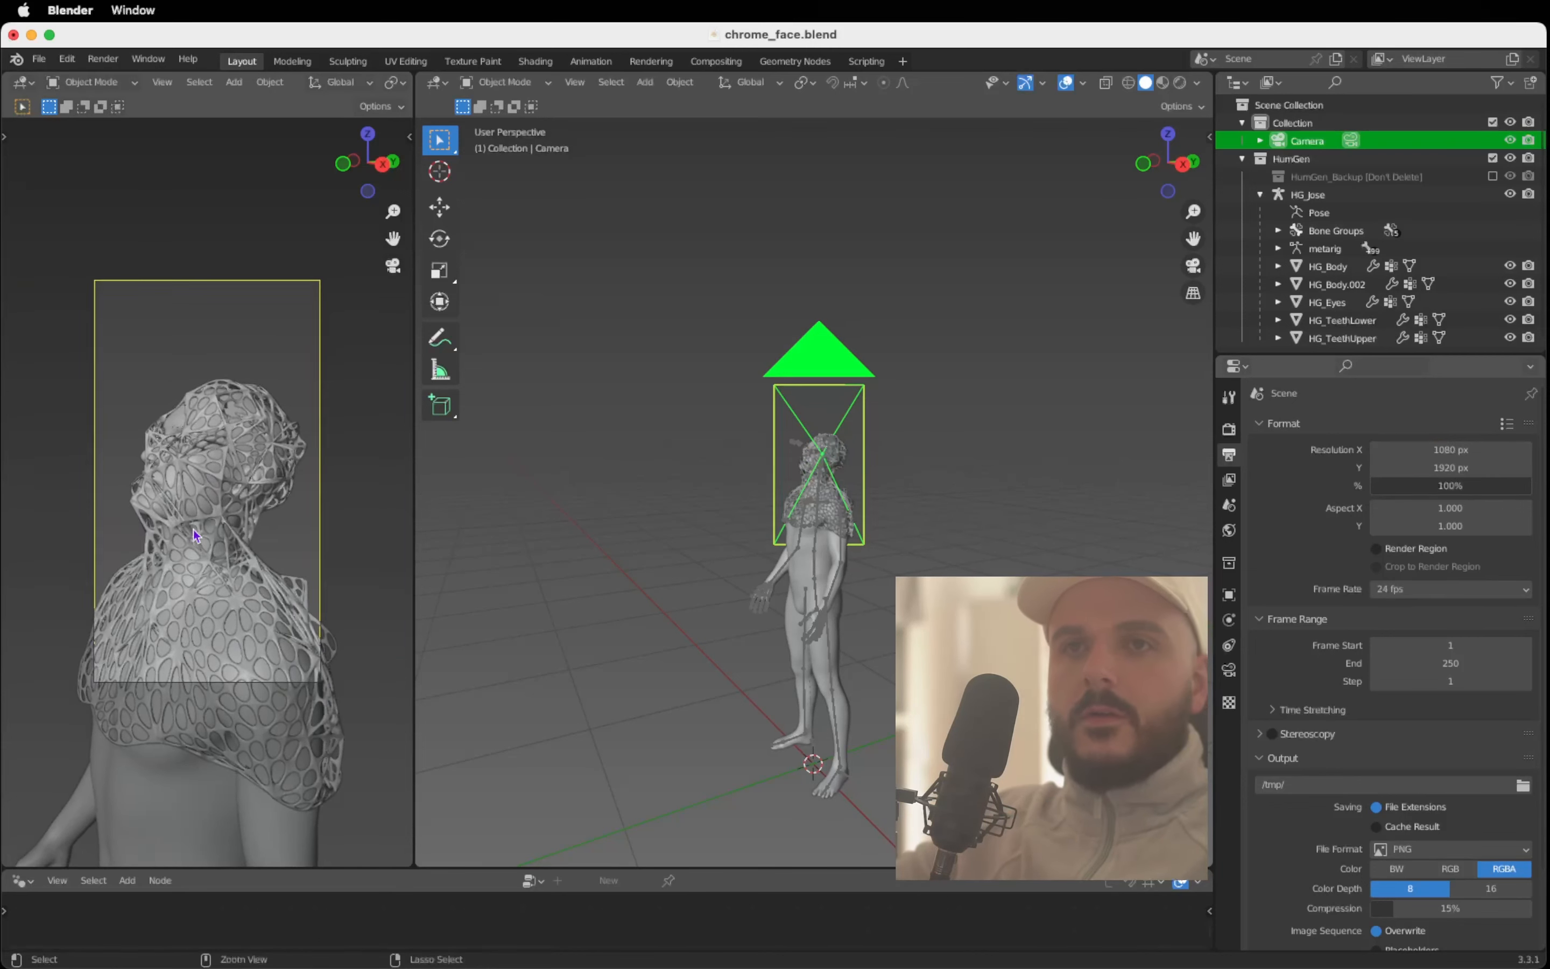
{"action": "scroll", "coordinate": [193, 532], "scroll_direction": "up", "scroll_amount": 3, "text": "ctrl"}
{"action": "scroll", "coordinate": [193, 531], "scroll_direction": "up", "scroll_amount": 1}
Step: Turn Lock Camera to View back on, return to the camera's view and adjust the camera angle on the head and shoulders
{"action": "key", "text": "q"}
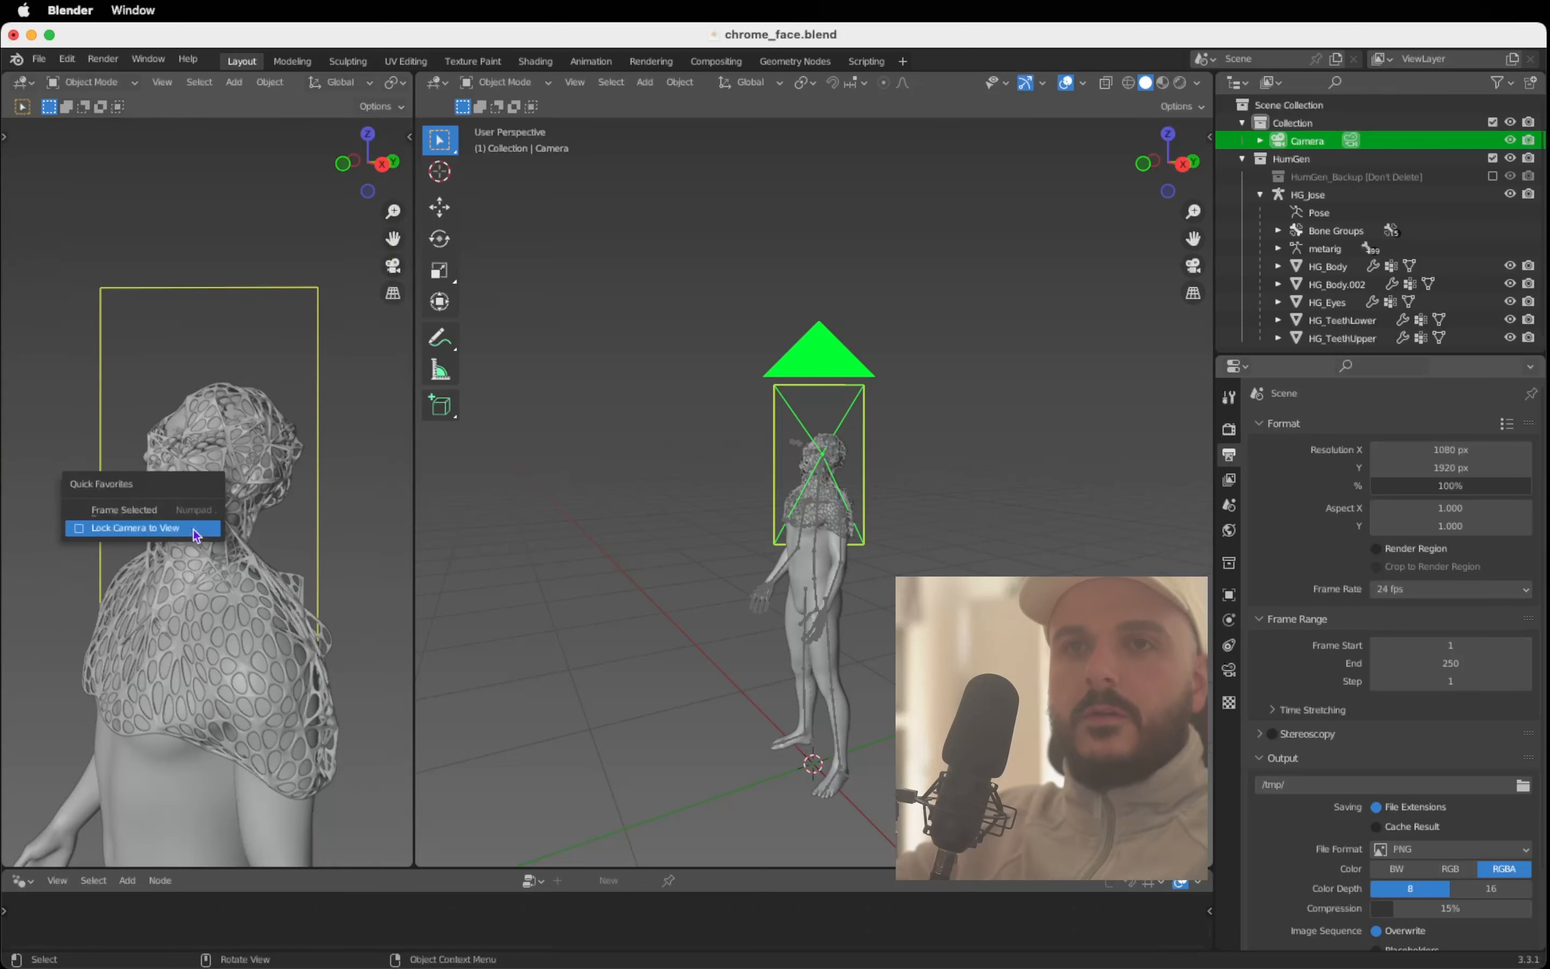
{"action": "left_click", "coordinate": [193, 531]}
{"action": "middle_click_drag", "start_coordinate": [195, 535], "coordinate": [194, 520]}
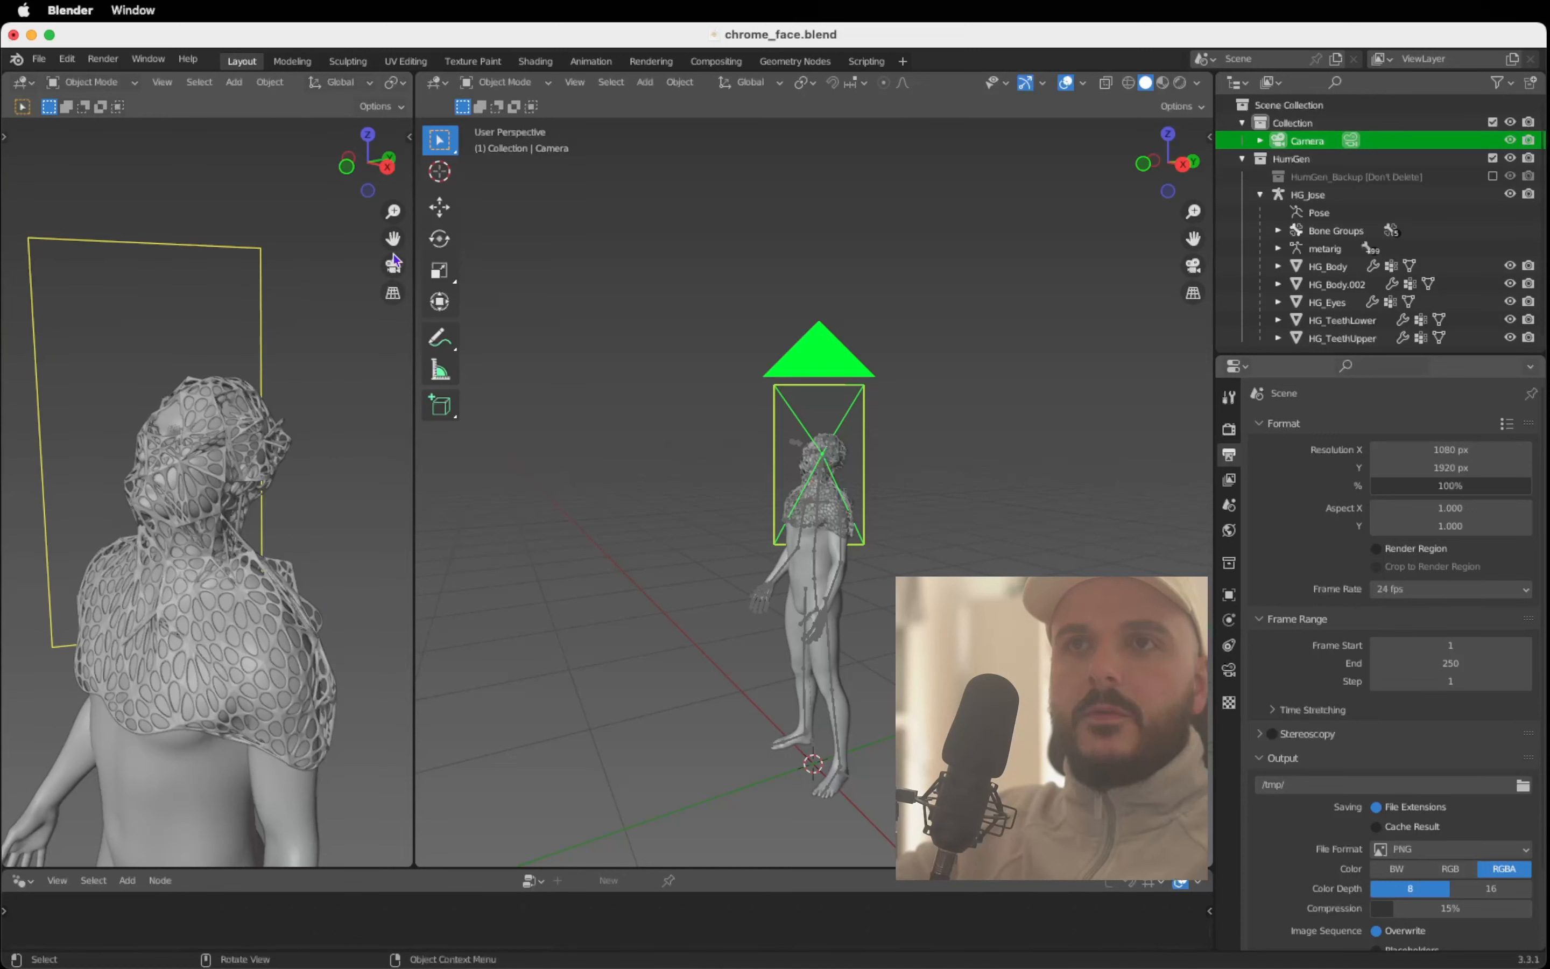
{"action": "left_click", "coordinate": [394, 262]}
{"action": "key", "text": "q"}
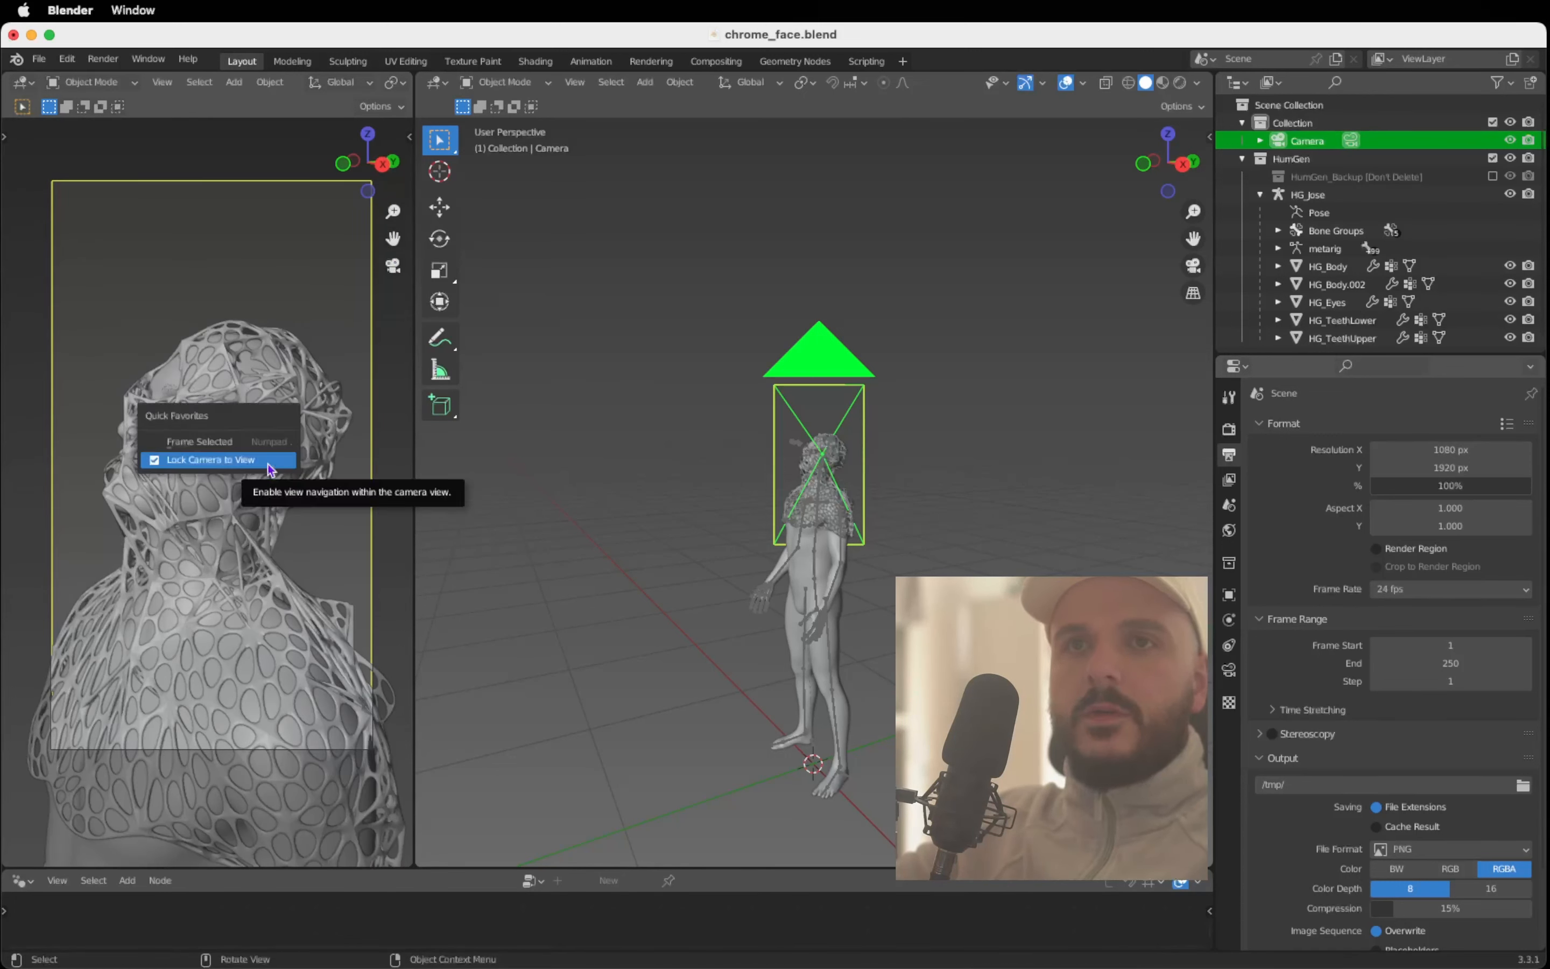
{"action": "left_click", "coordinate": [269, 469]}
{"action": "middle_click_drag", "start_coordinate": [262, 473], "coordinate": [220, 478]}
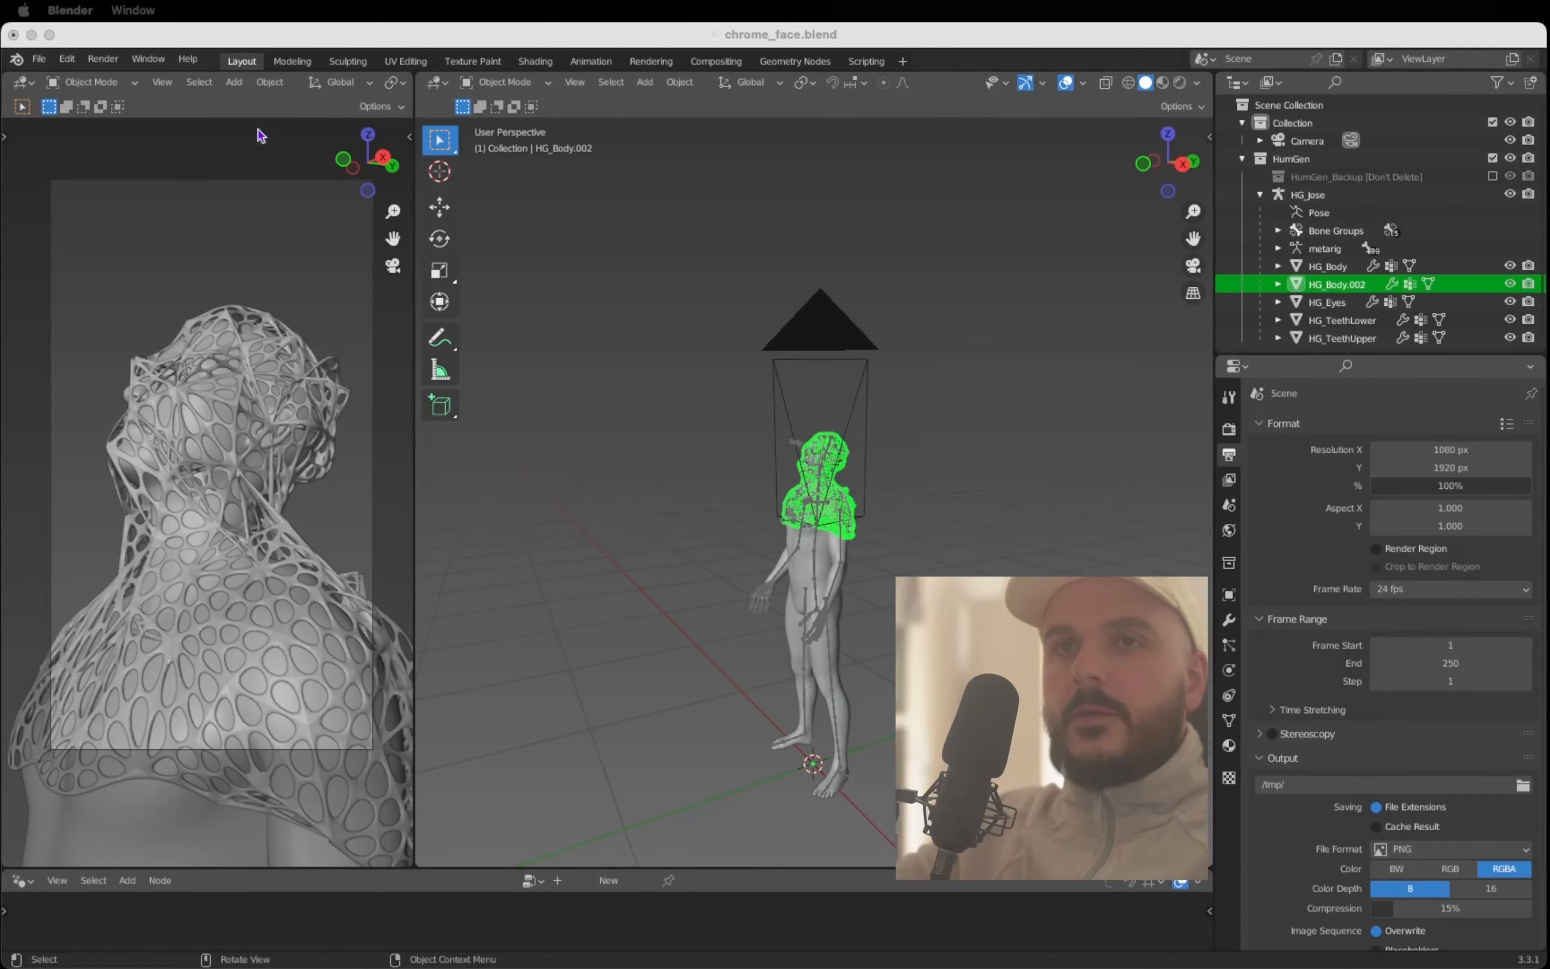
Step: Switch the narrow camera viewport to Rendered shading
{"action": "left_click", "coordinate": [258, 129]}
{"action": "key", "text": "z"}
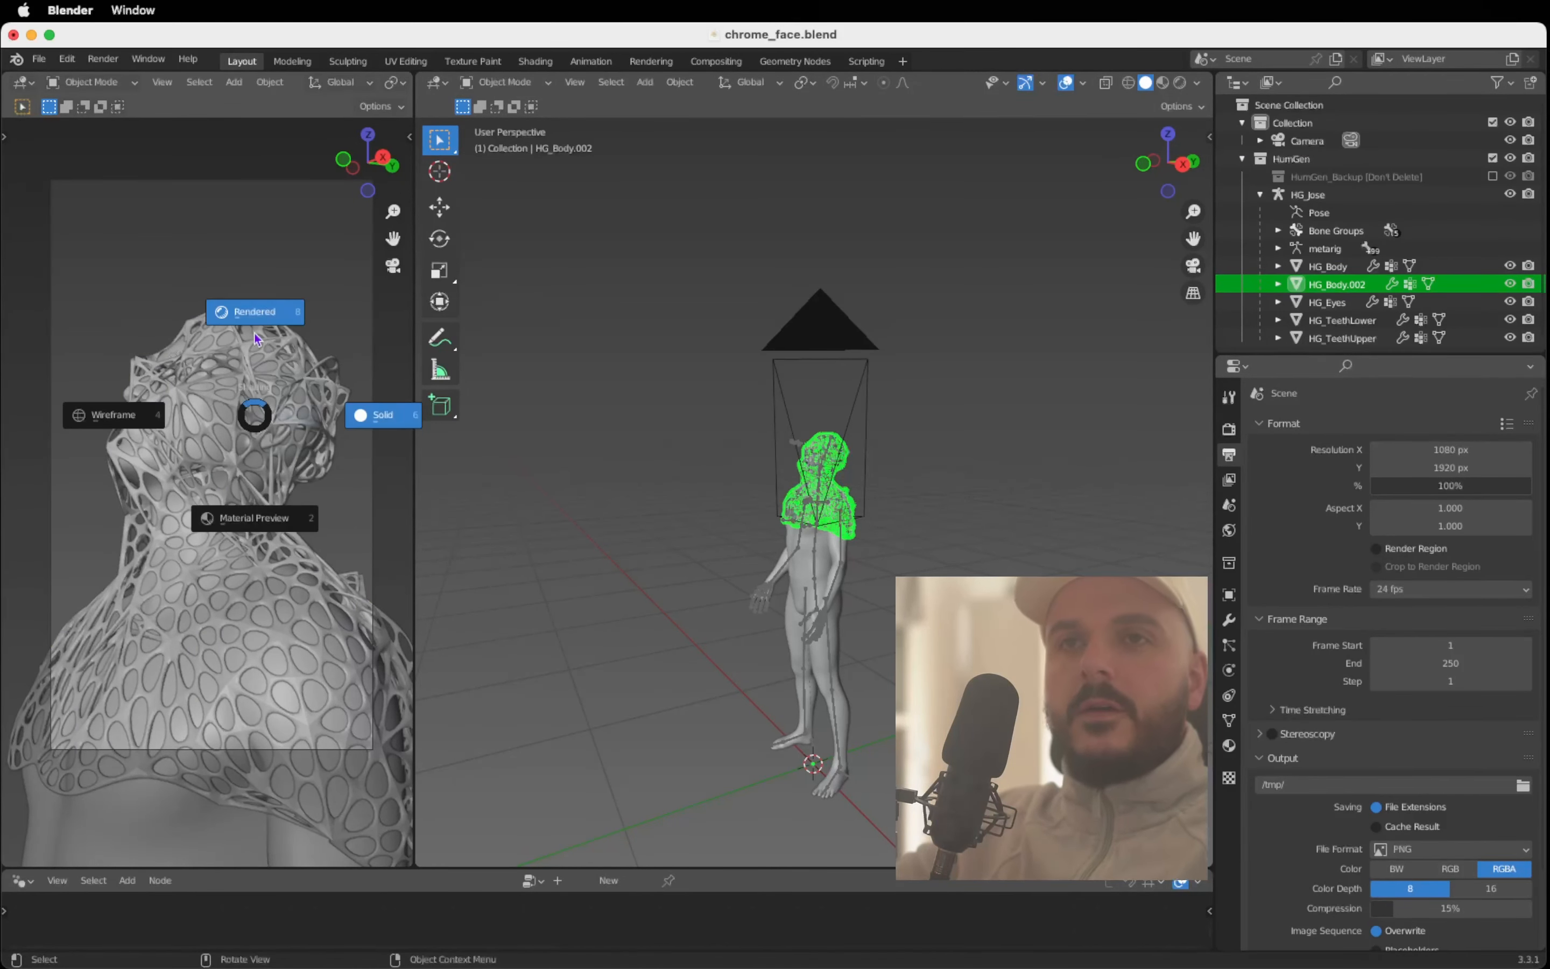
{"action": "left_click", "coordinate": [256, 310]}
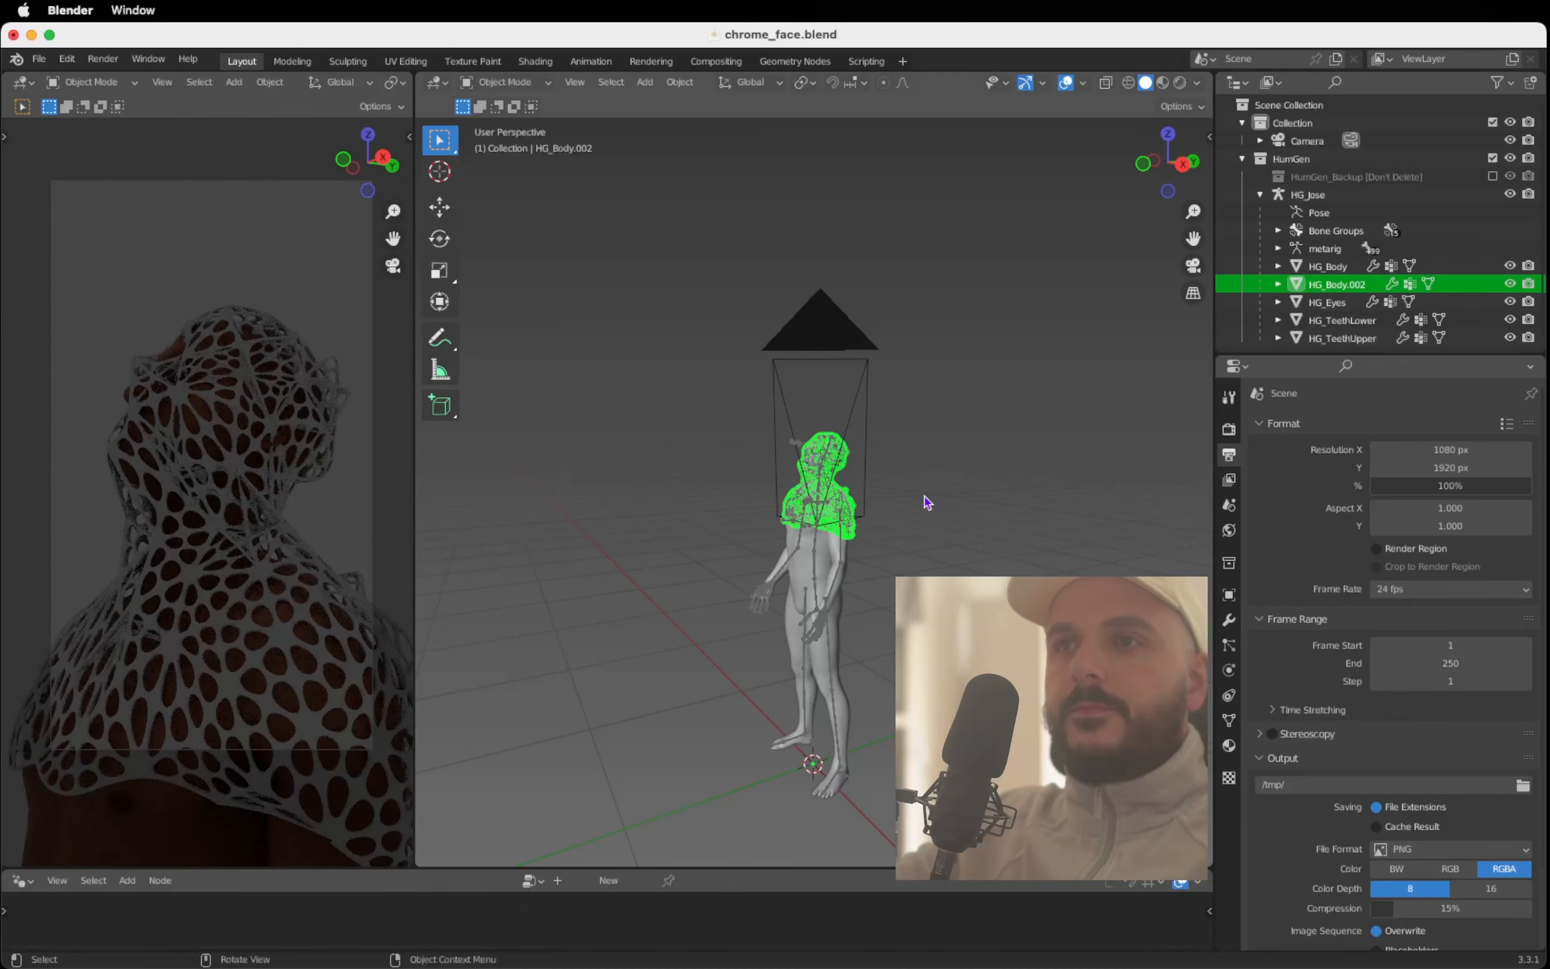
Step: Add an area light to the scene and raise it about 2.31 m along Z, above the figure's head
{"action": "left_click", "coordinate": [928, 502]}
{"action": "key", "text": "shift+a"}
{"action": "mouse_move", "coordinate": [928, 450]}
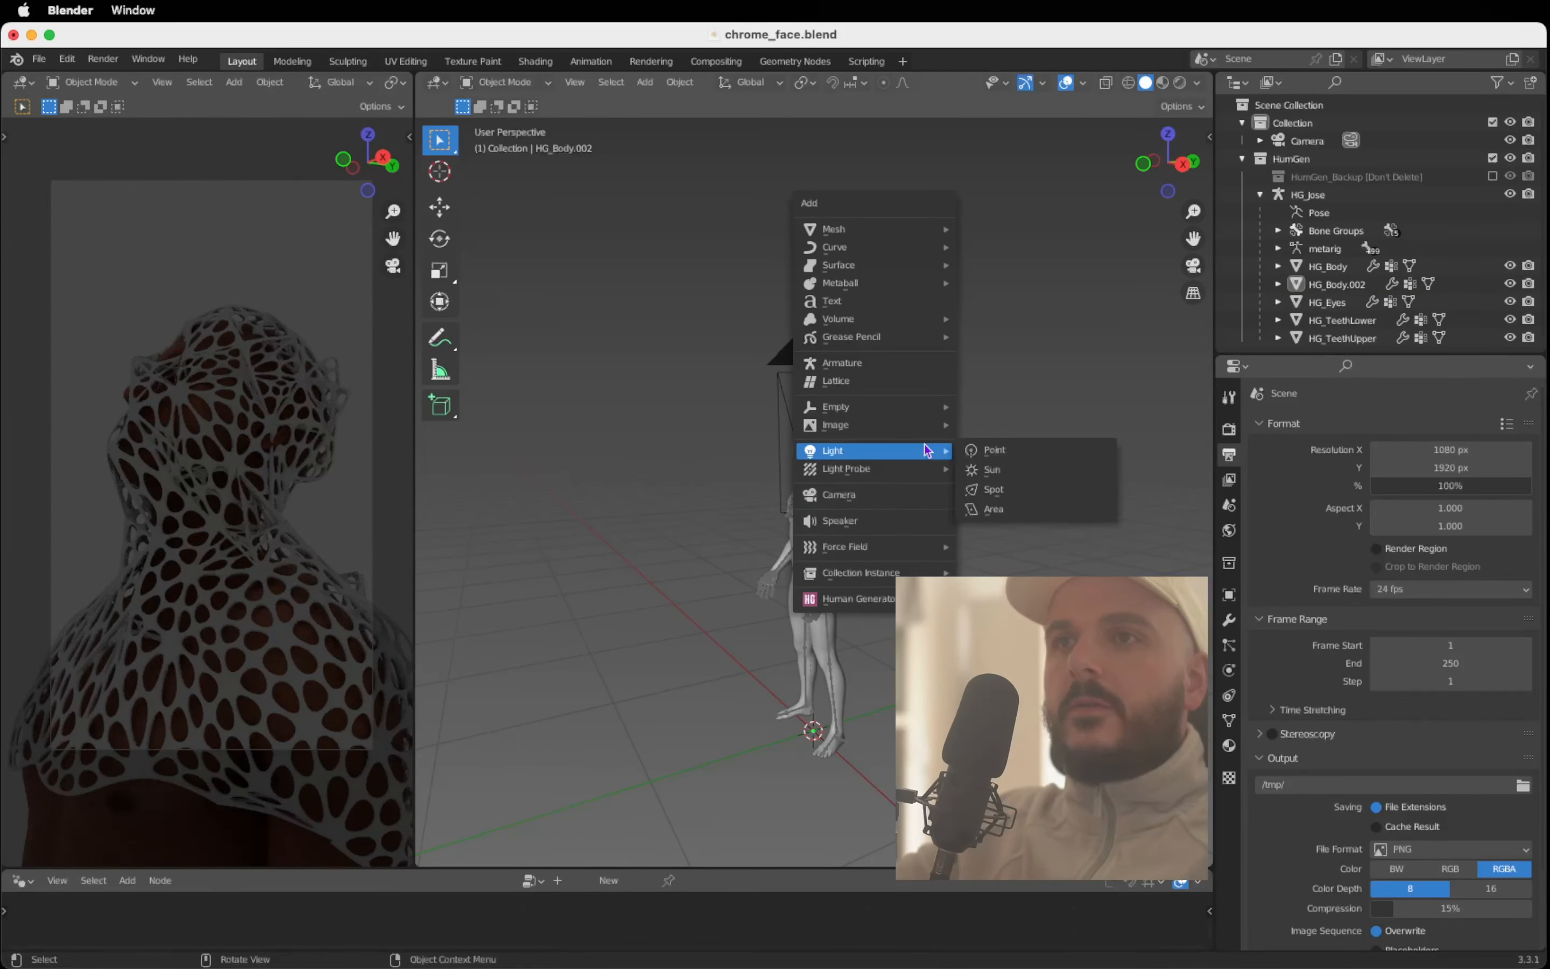
{"action": "left_click", "coordinate": [997, 511]}
{"action": "key", "text": "g"}
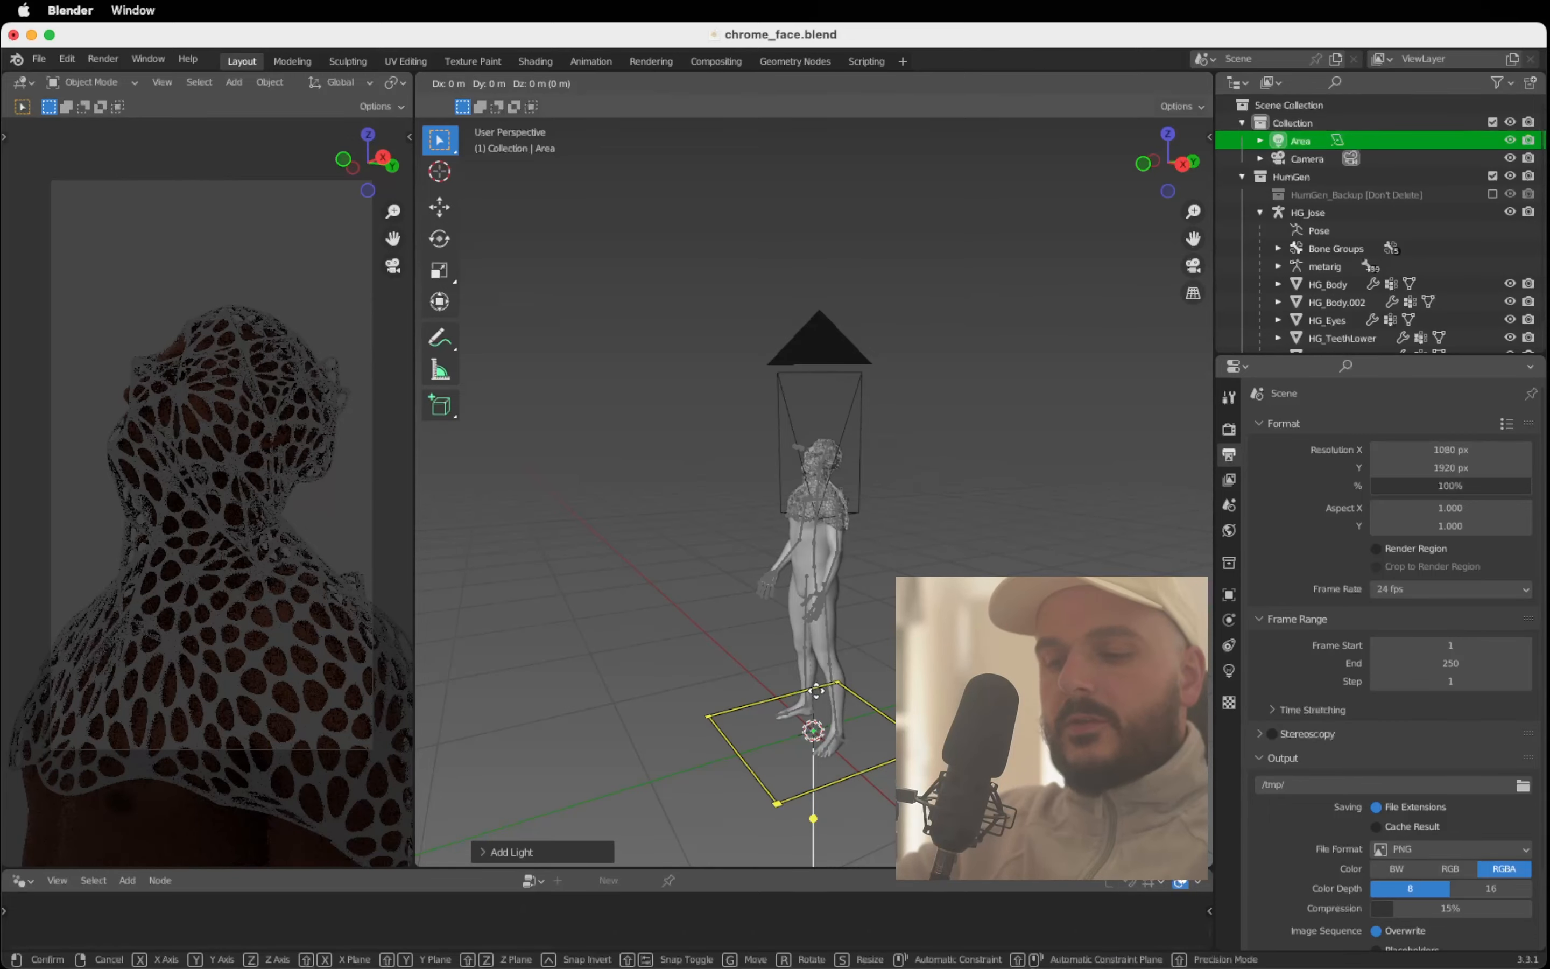
{"action": "key", "text": "z"}
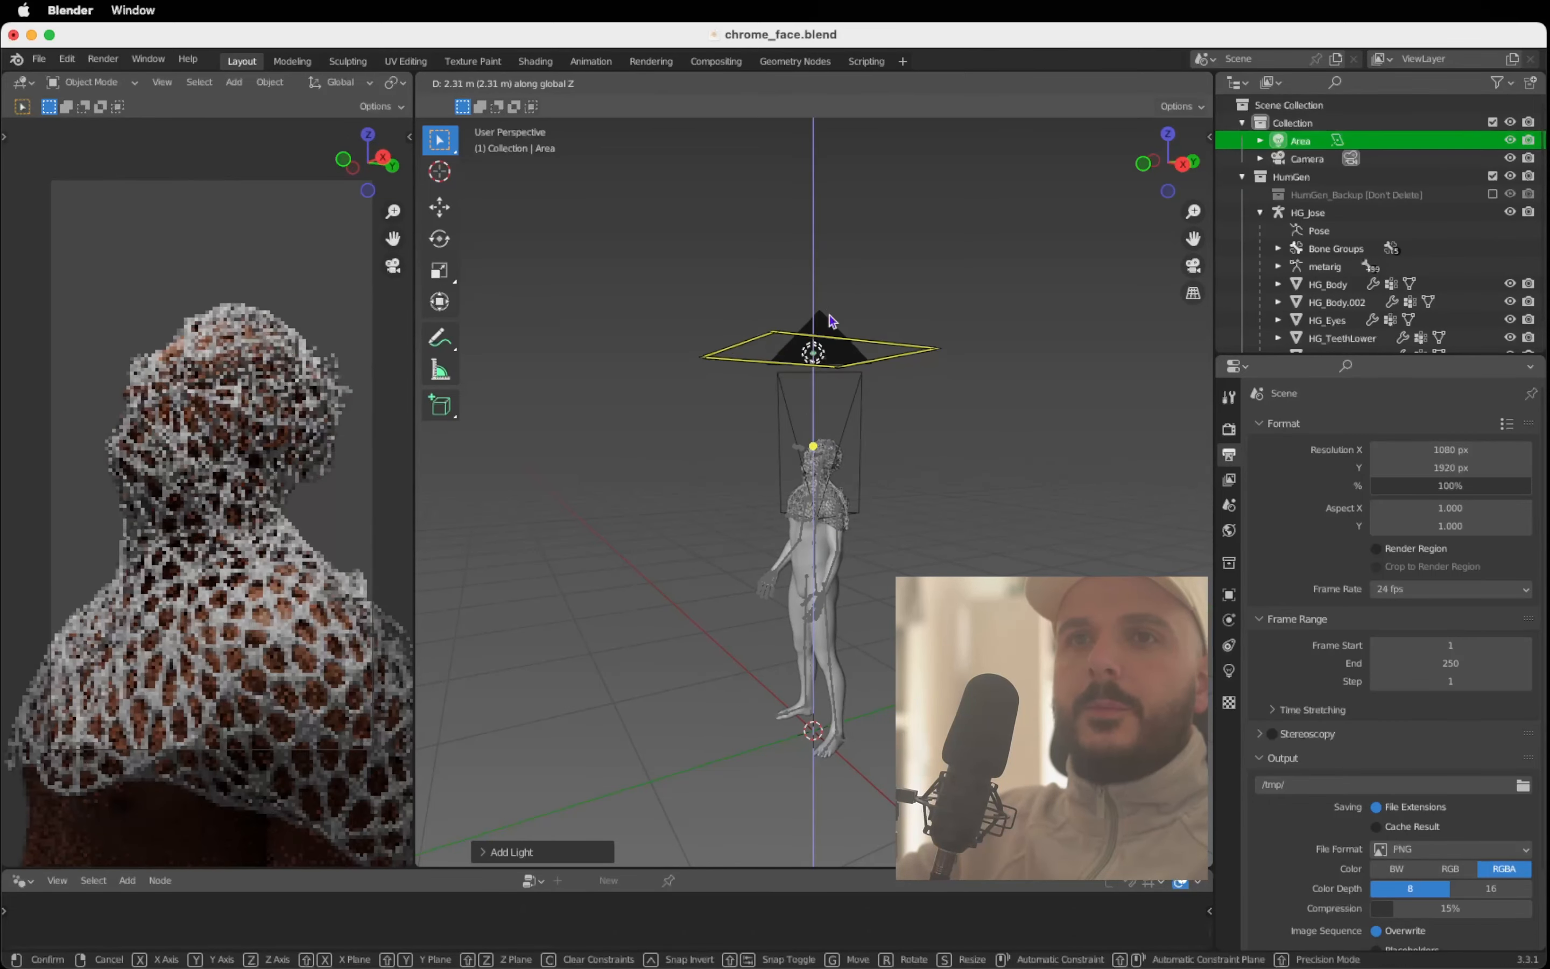
{"action": "left_click", "coordinate": [828, 306]}
Step: Scale the area light down and adjust its height above the head along Z
{"action": "key", "text": "s"}
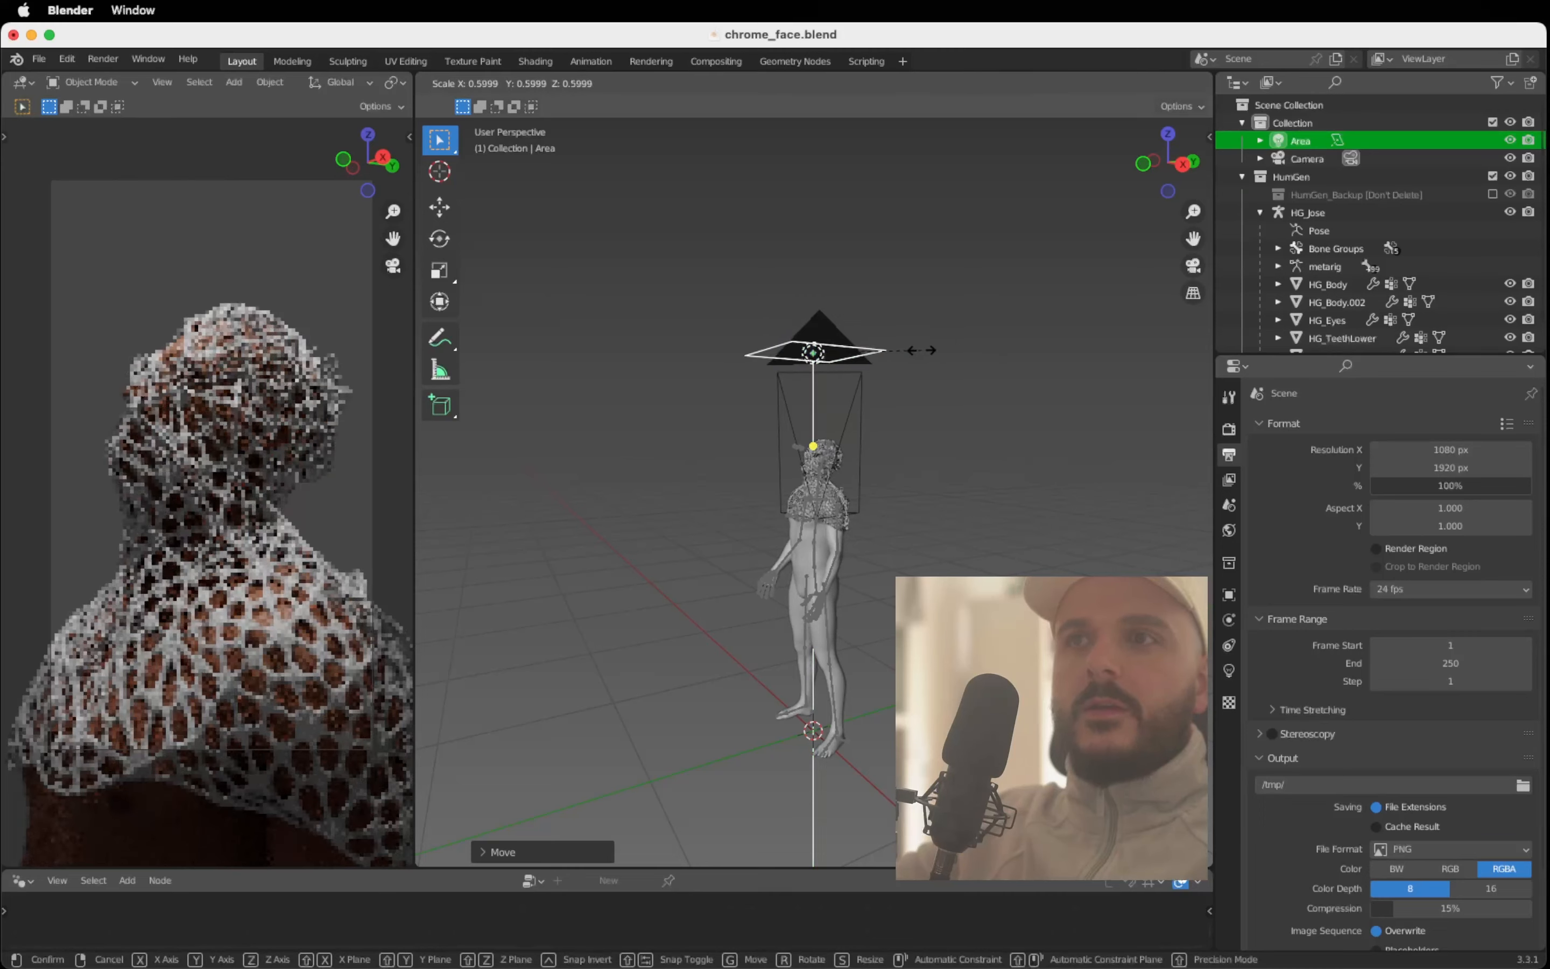
{"action": "left_click", "coordinate": [874, 353]}
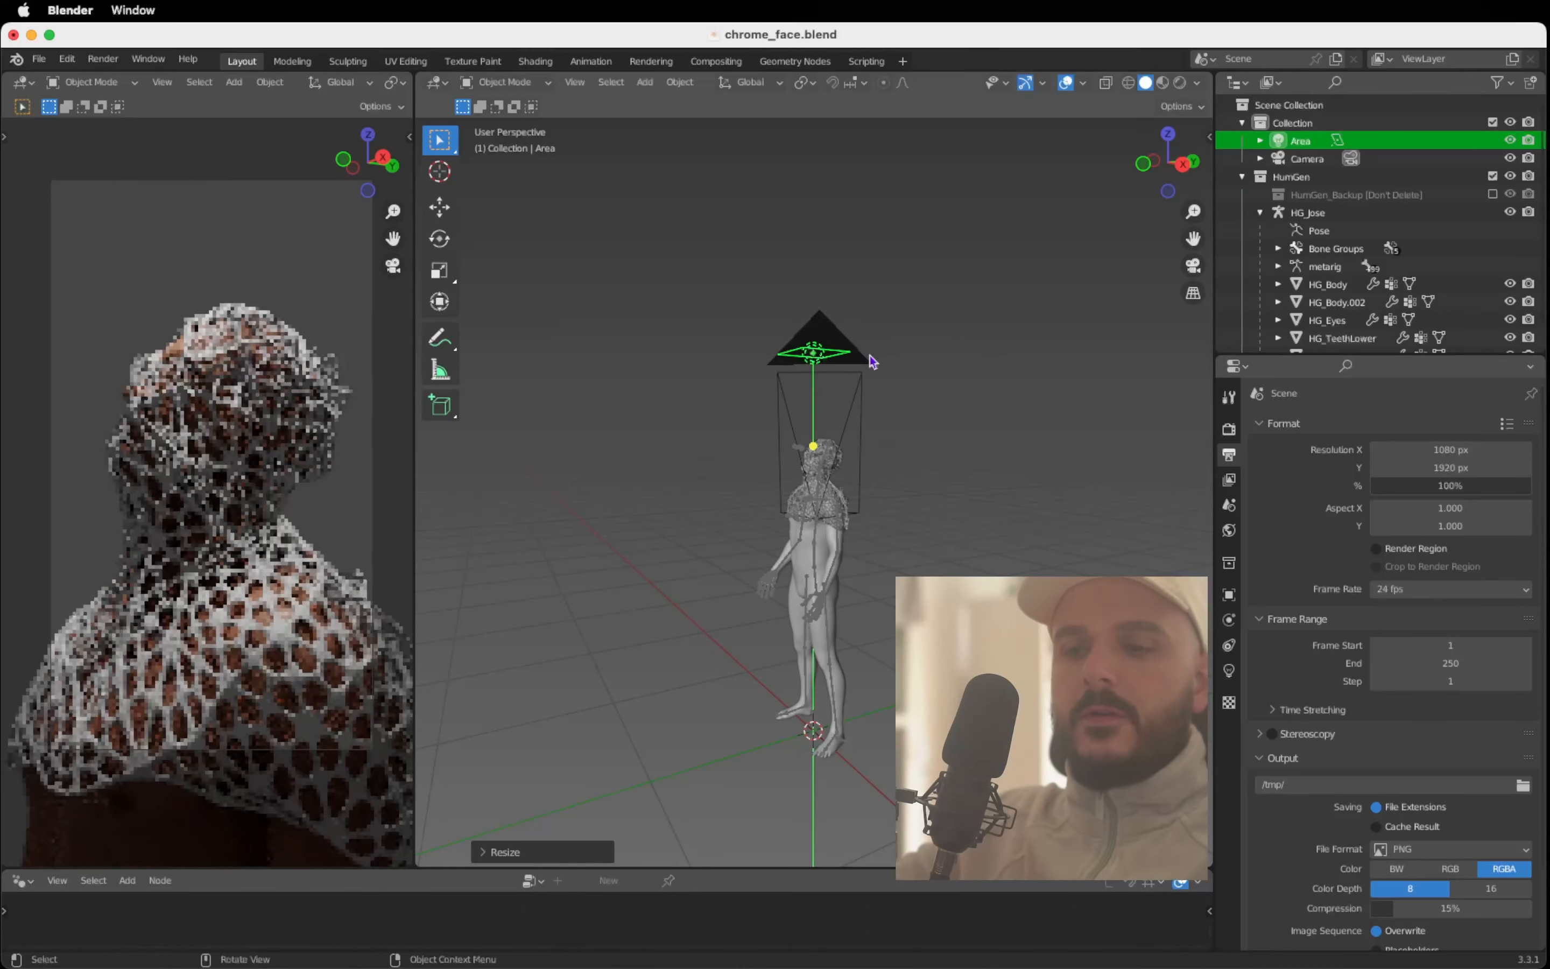
{"action": "key", "text": "g"}
{"action": "key", "text": "z"}
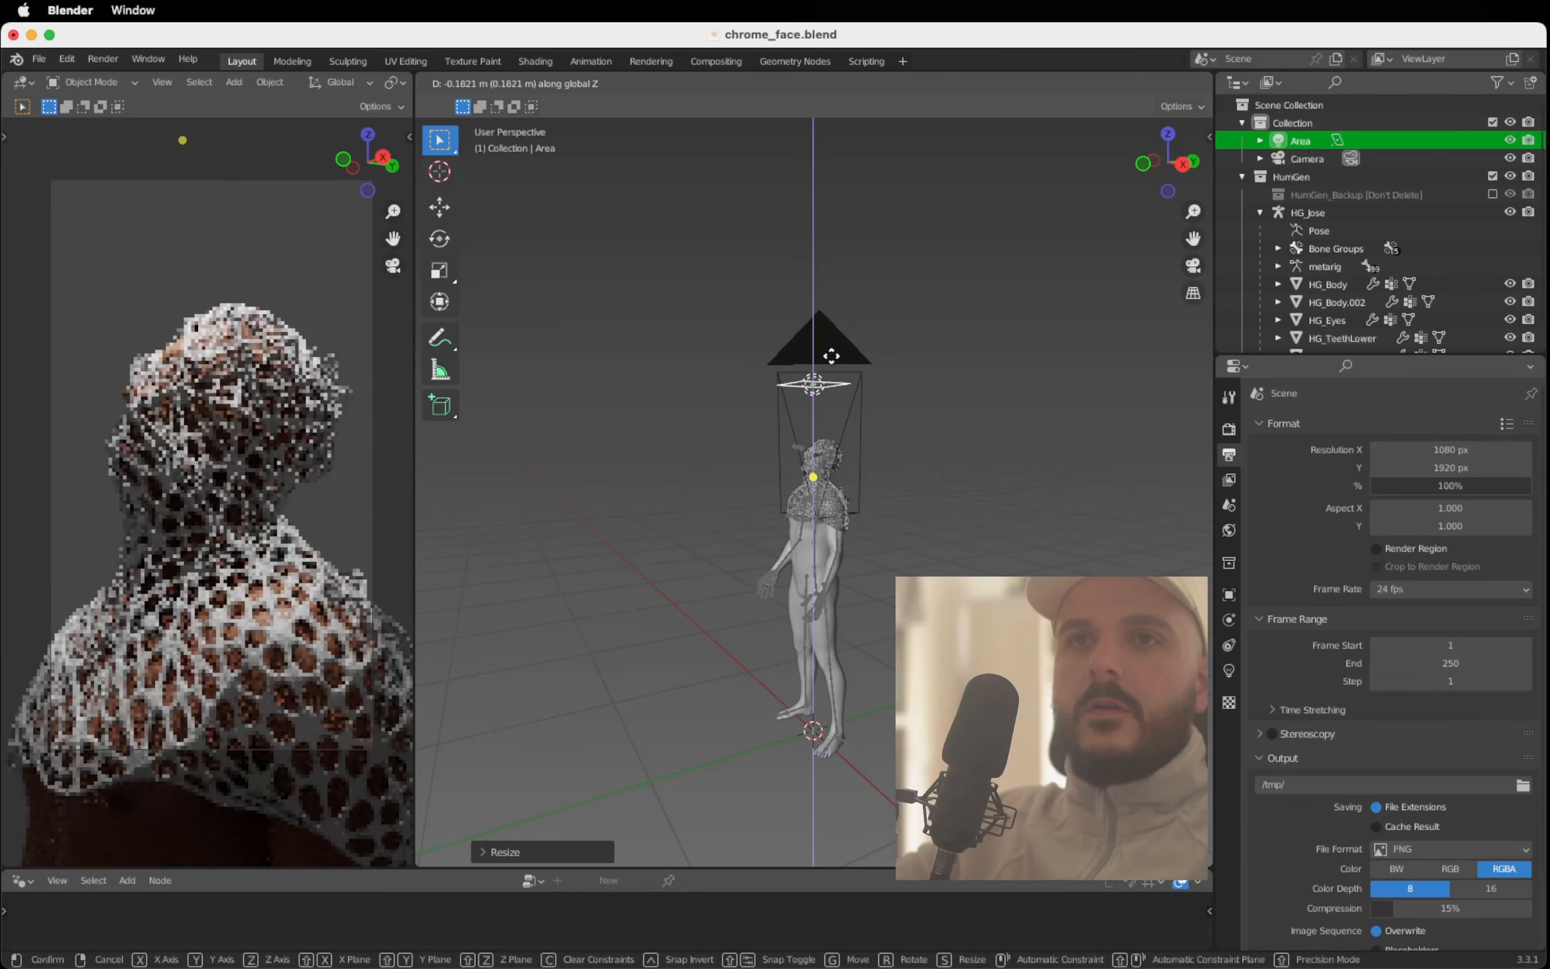
{"action": "left_click", "coordinate": [831, 362]}
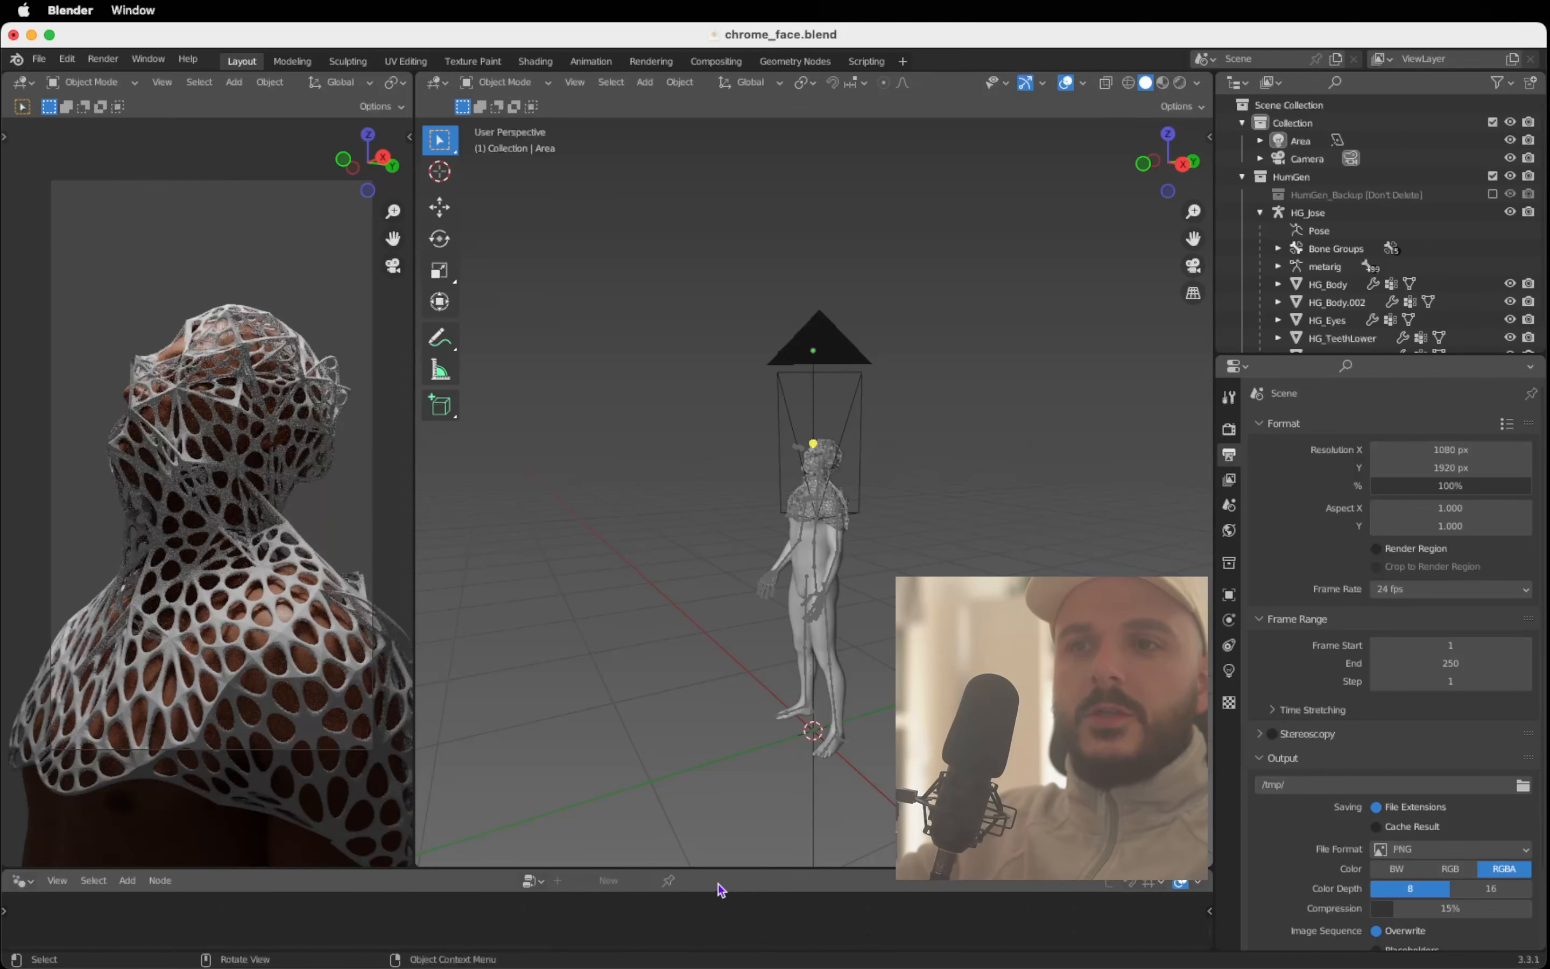
Step: Enlarge the node editor area and switch it to the Shader Editor showing the World shader
{"action": "left_click_drag", "start_coordinate": [730, 866], "coordinate": [731, 697]}
{"action": "left_click", "coordinate": [22, 707]}
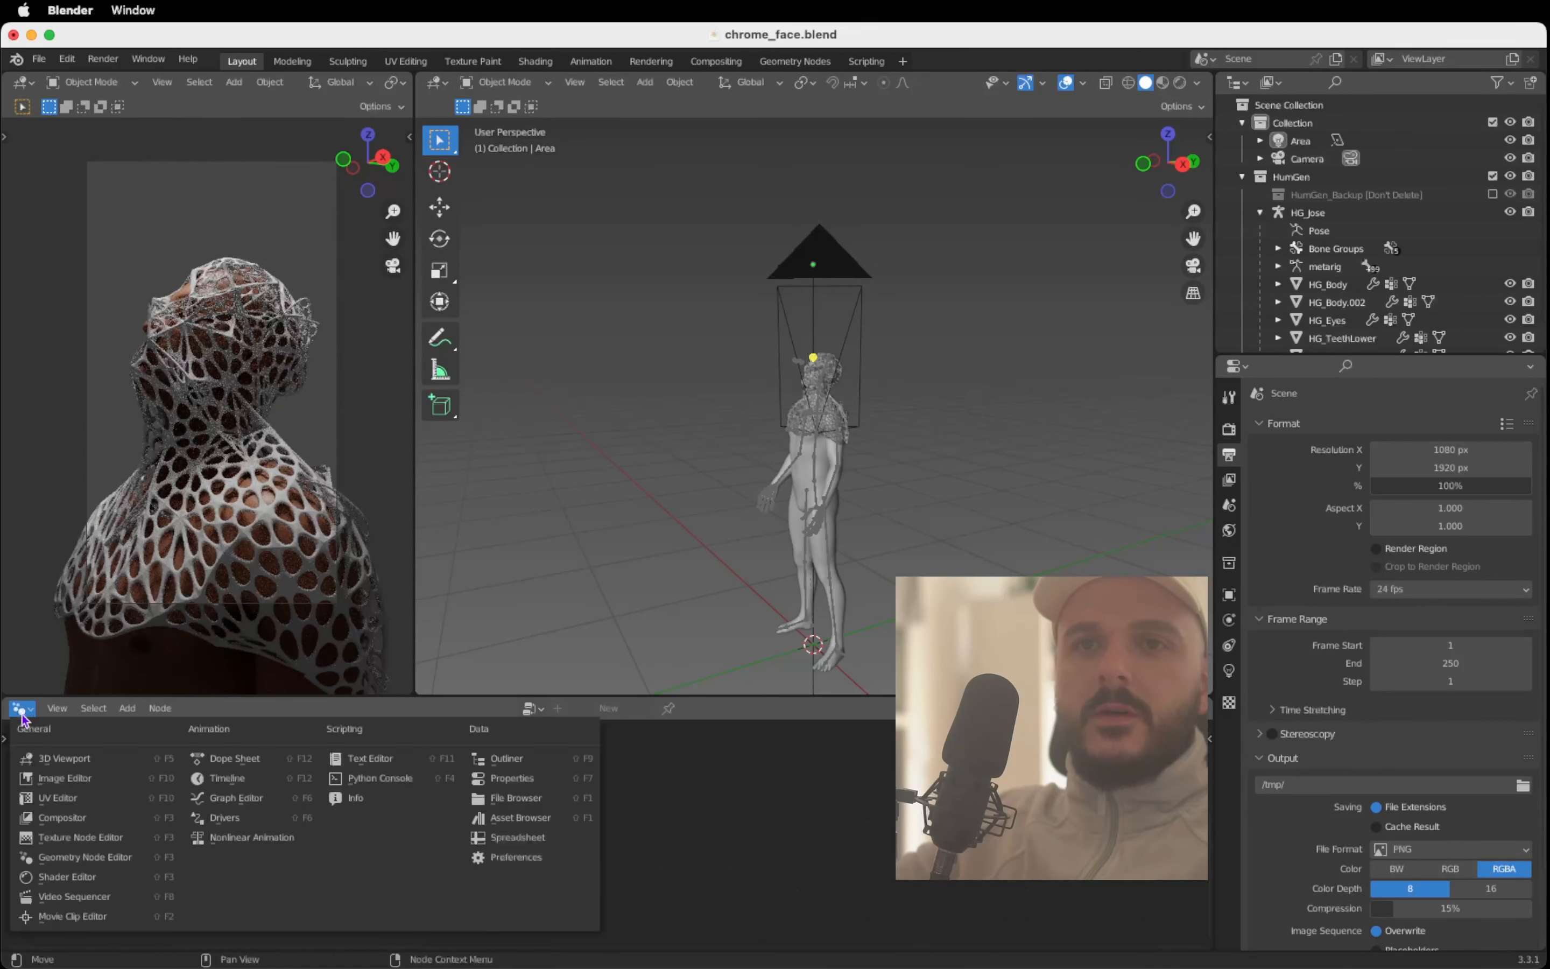
{"action": "left_click", "coordinate": [90, 877]}
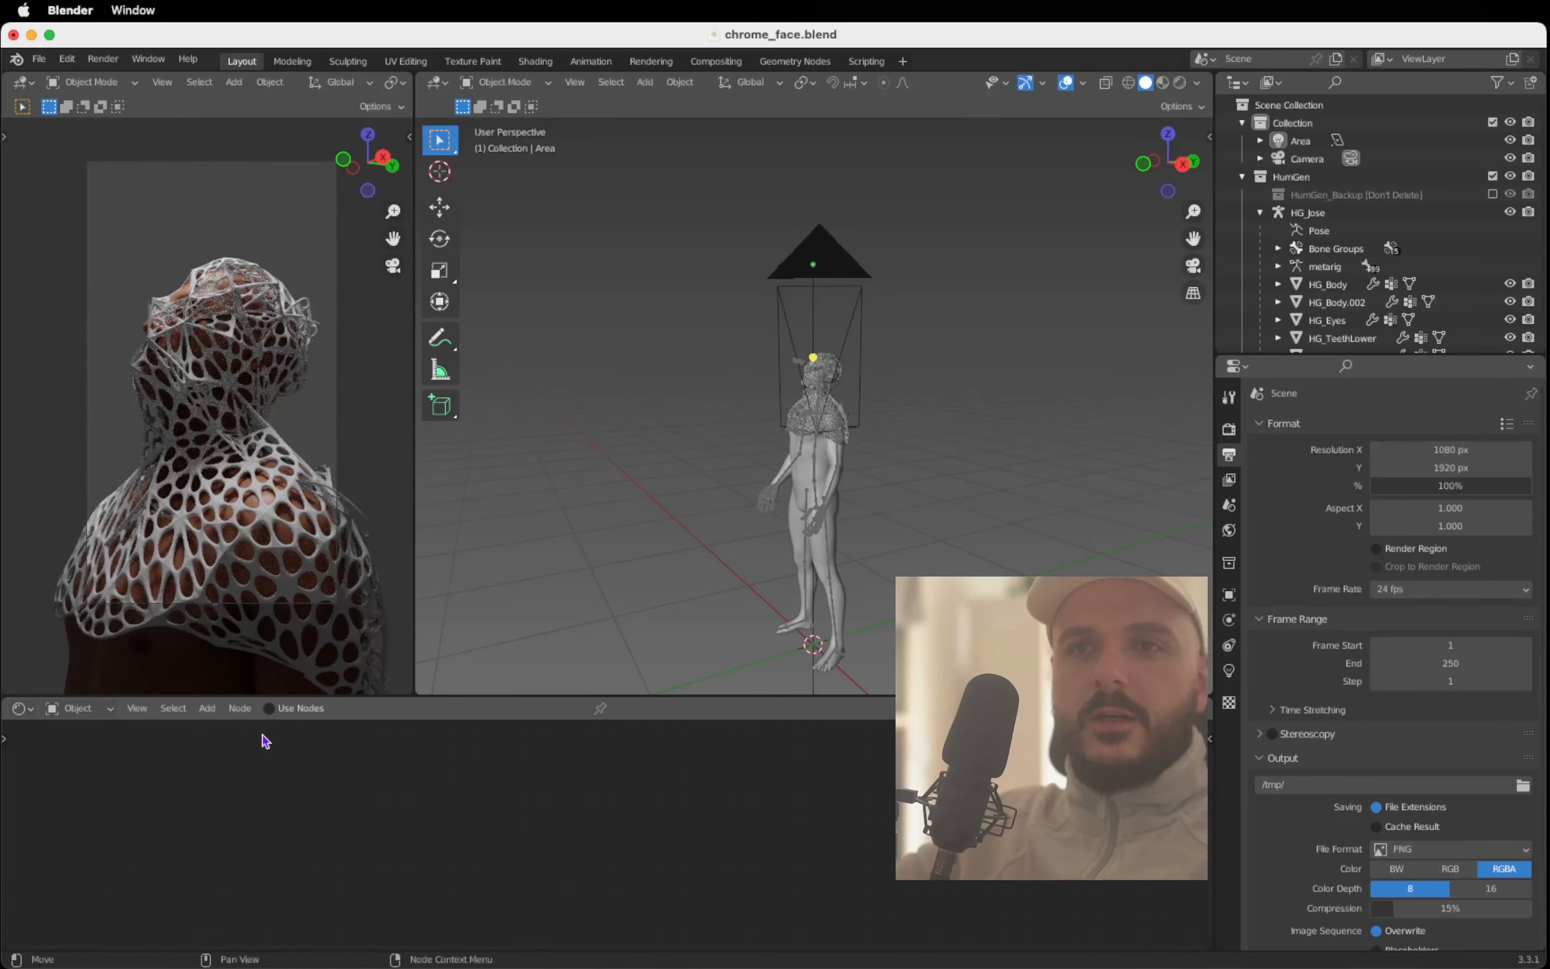
{"action": "left_click", "coordinate": [108, 718]}
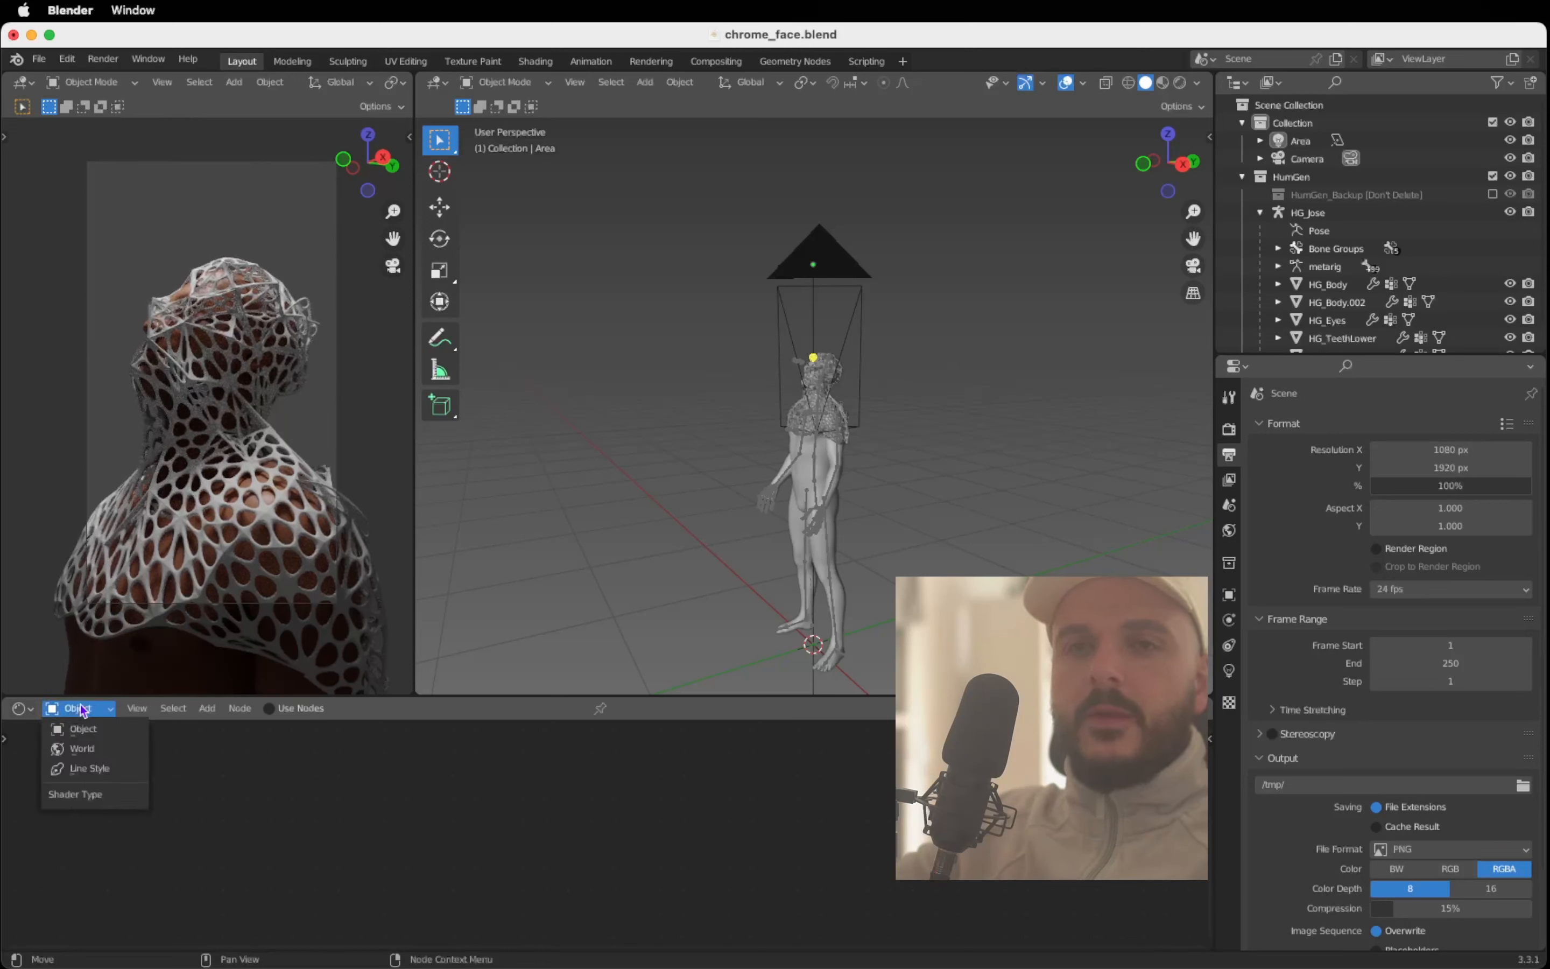
{"action": "left_click", "coordinate": [96, 750]}
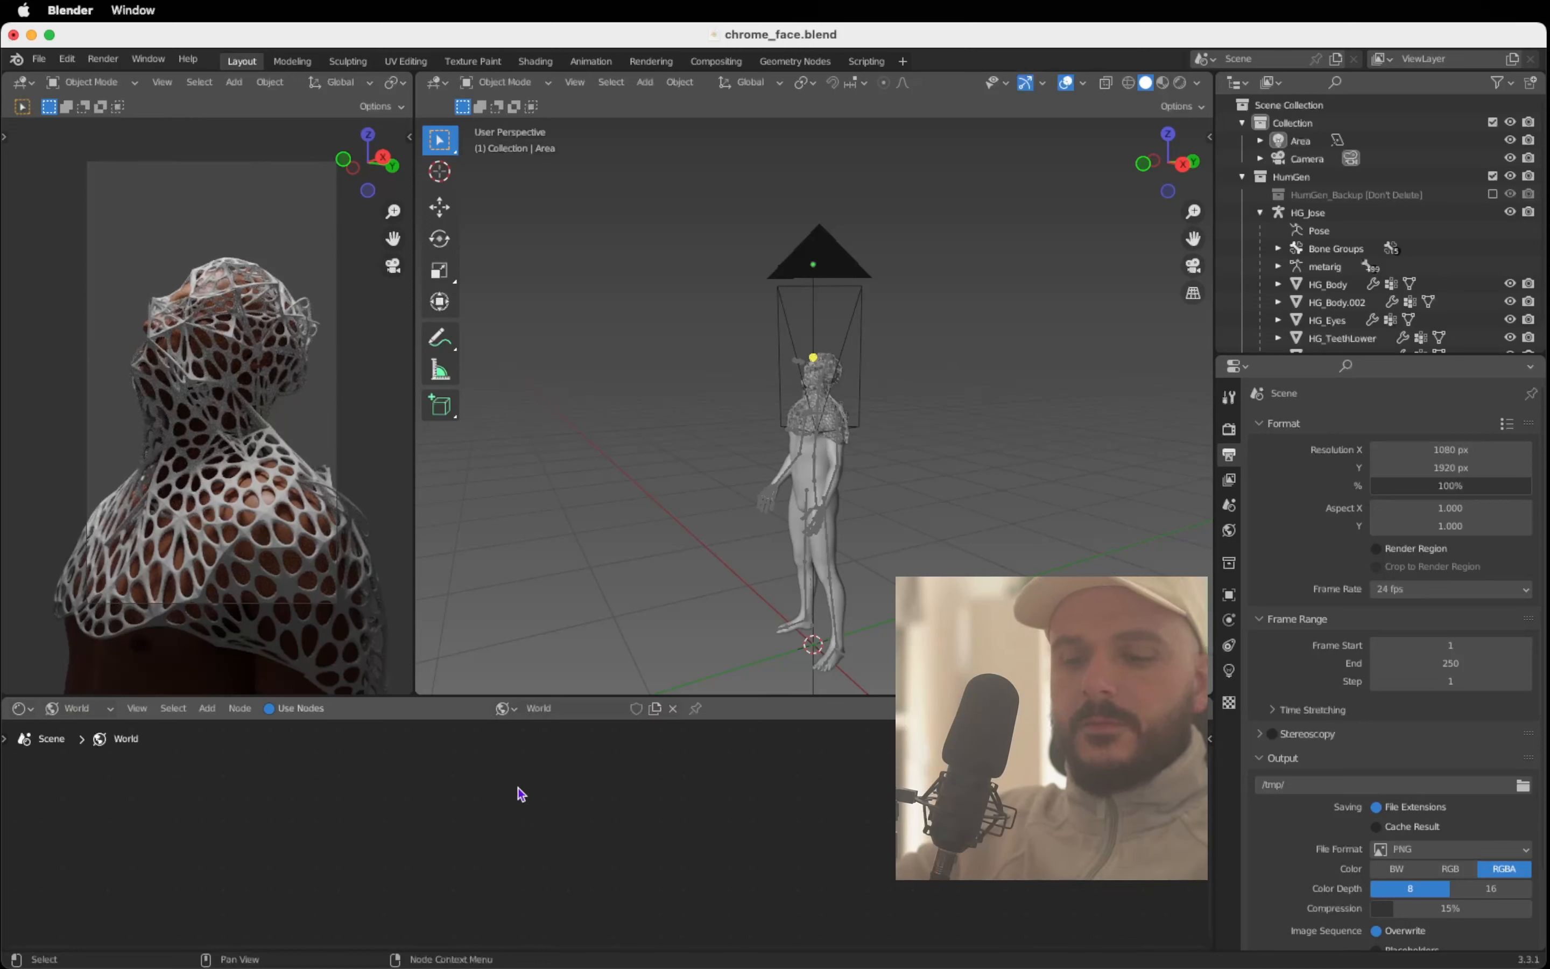
Step: Frame all the world nodes and darken the Background node's colour to black
{"action": "left_click", "coordinate": [137, 710]}
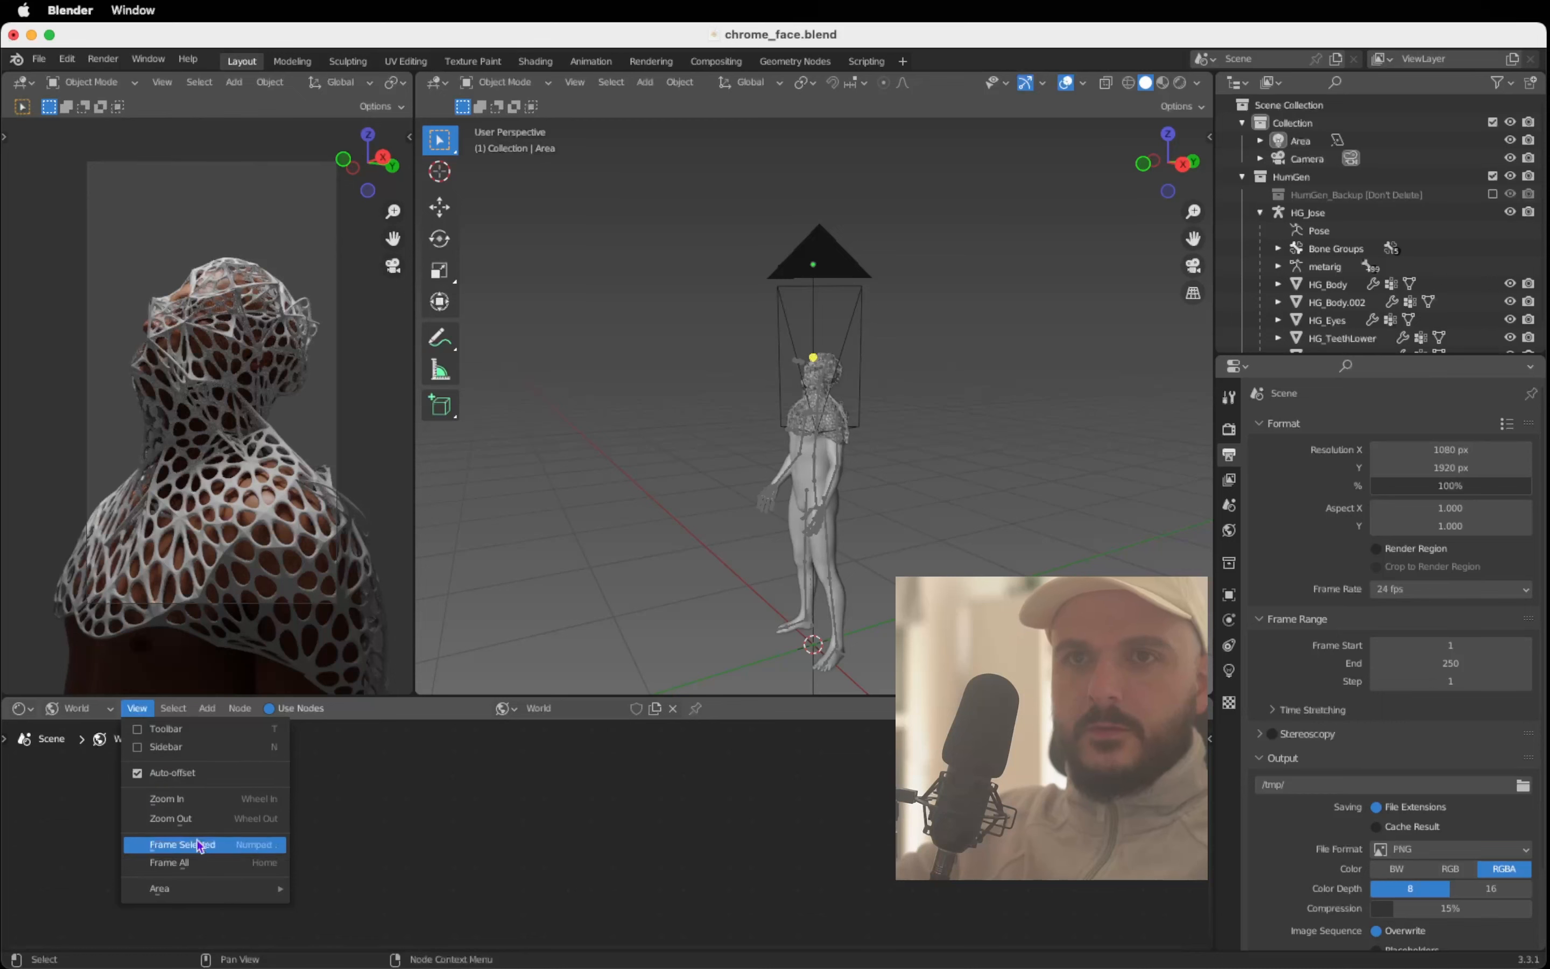
{"action": "left_click", "coordinate": [203, 860]}
{"action": "left_click", "coordinate": [474, 849]}
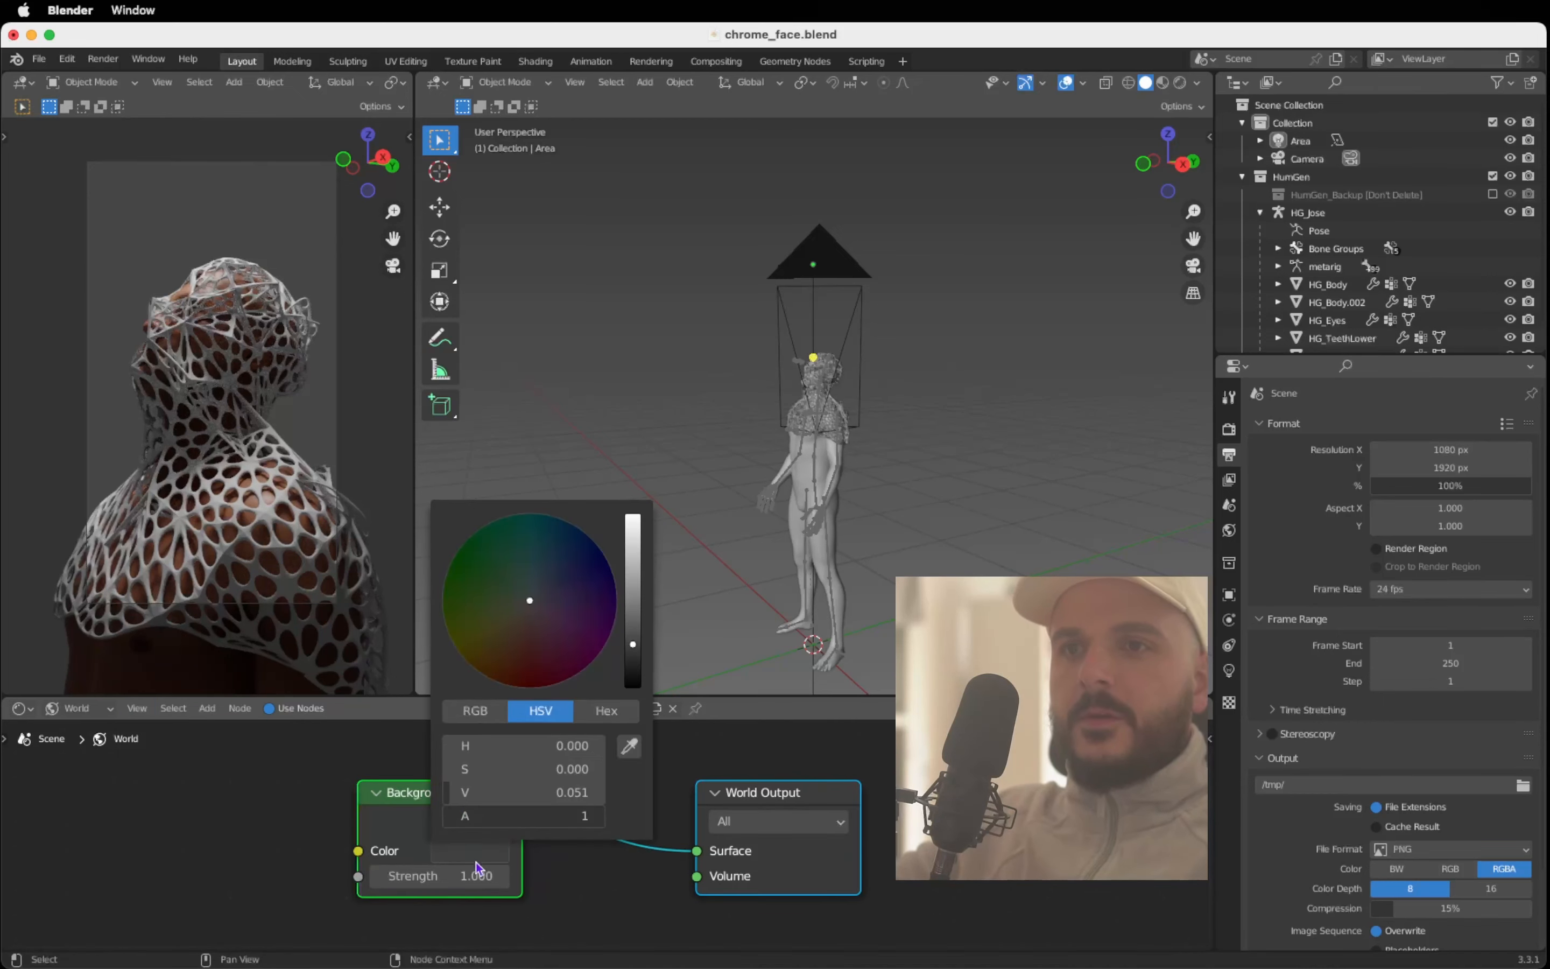
{"action": "left_click_drag", "start_coordinate": [643, 657], "coordinate": [634, 687]}
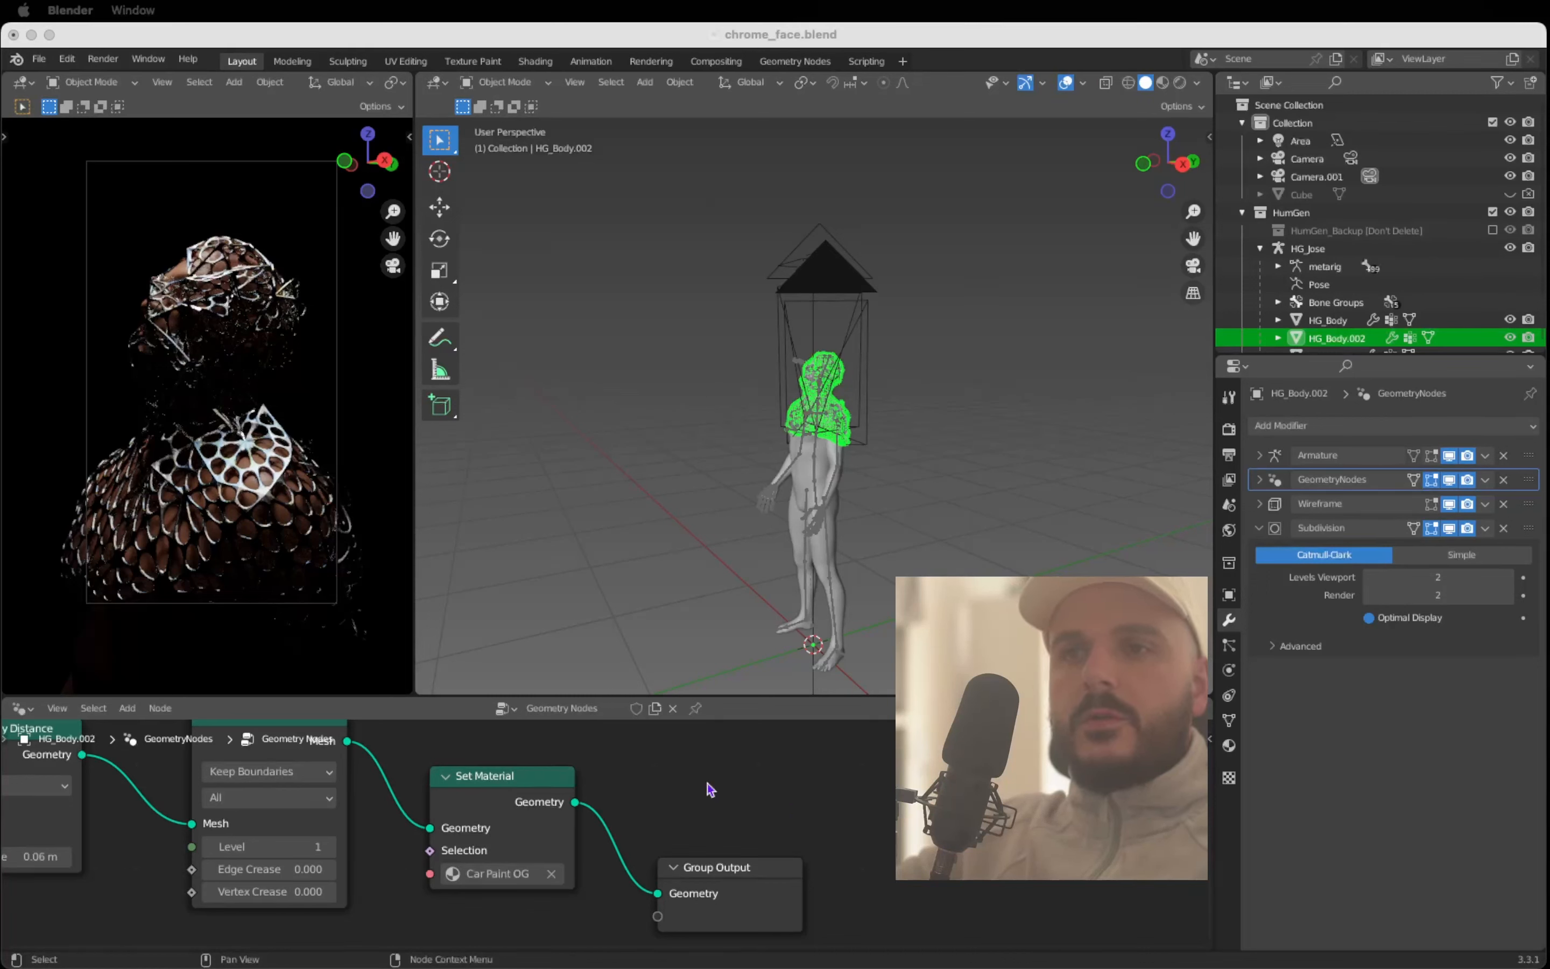
Step: Reposition the Set Material node between Subdivision Surface and Group Output in the geometry node tree
{"action": "scroll", "coordinate": [638, 840], "scroll_direction": "down", "scroll_amount": 2}
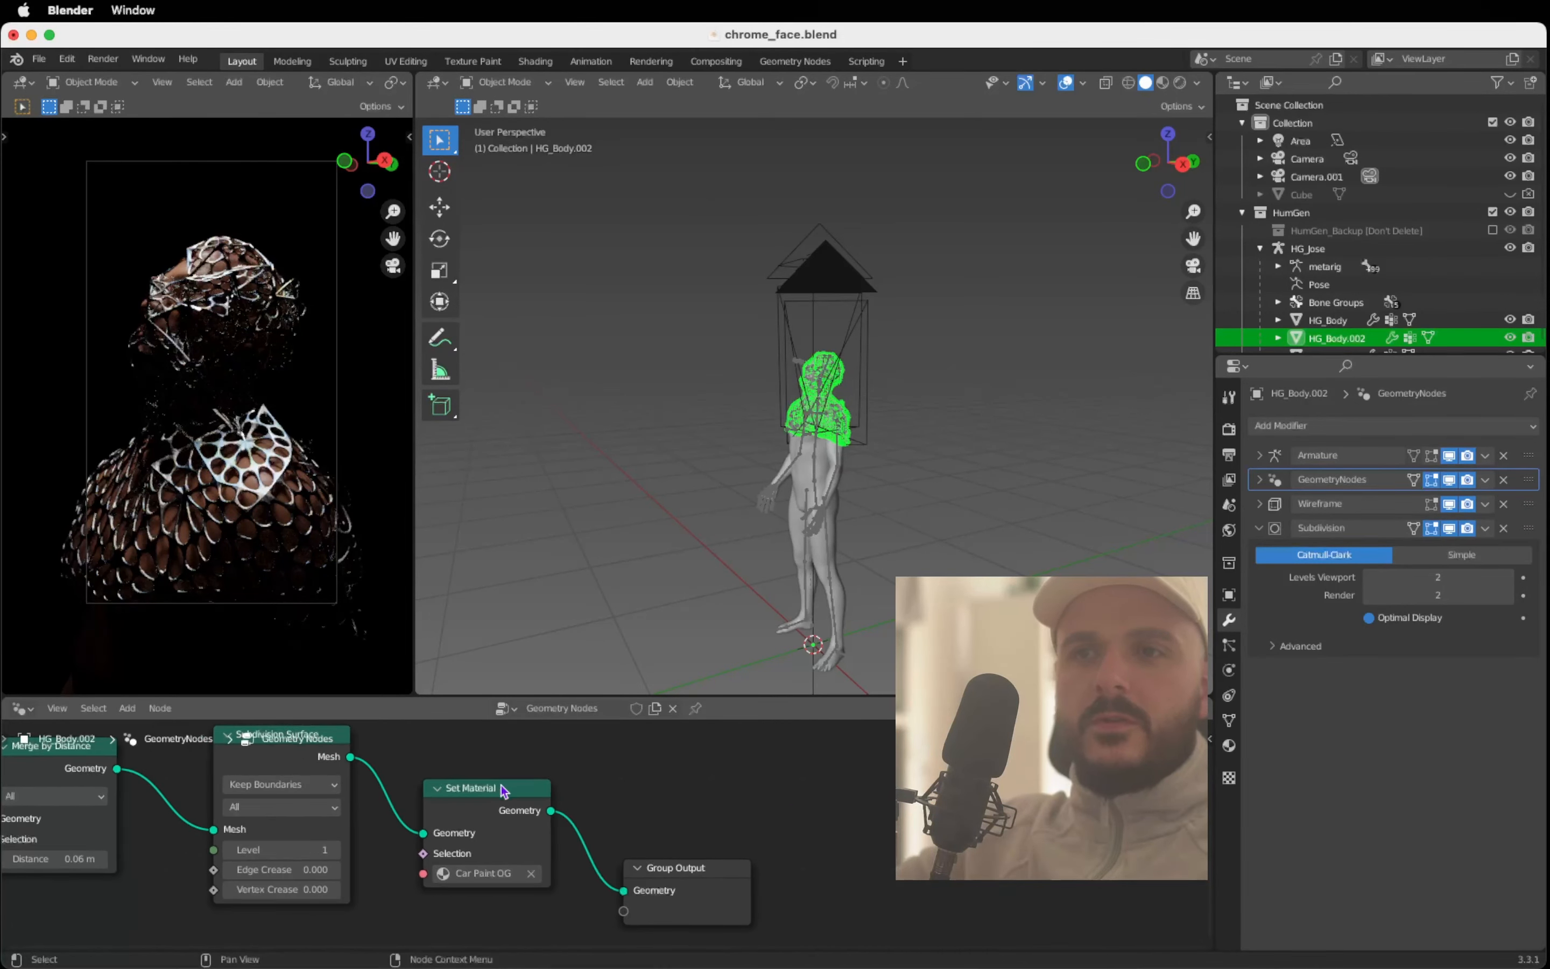
{"action": "left_click_drag", "start_coordinate": [502, 787], "coordinate": [489, 781]}
{"action": "scroll", "coordinate": [490, 858], "scroll_direction": "up", "scroll_amount": 1}
{"action": "left_click", "coordinate": [414, 869]}
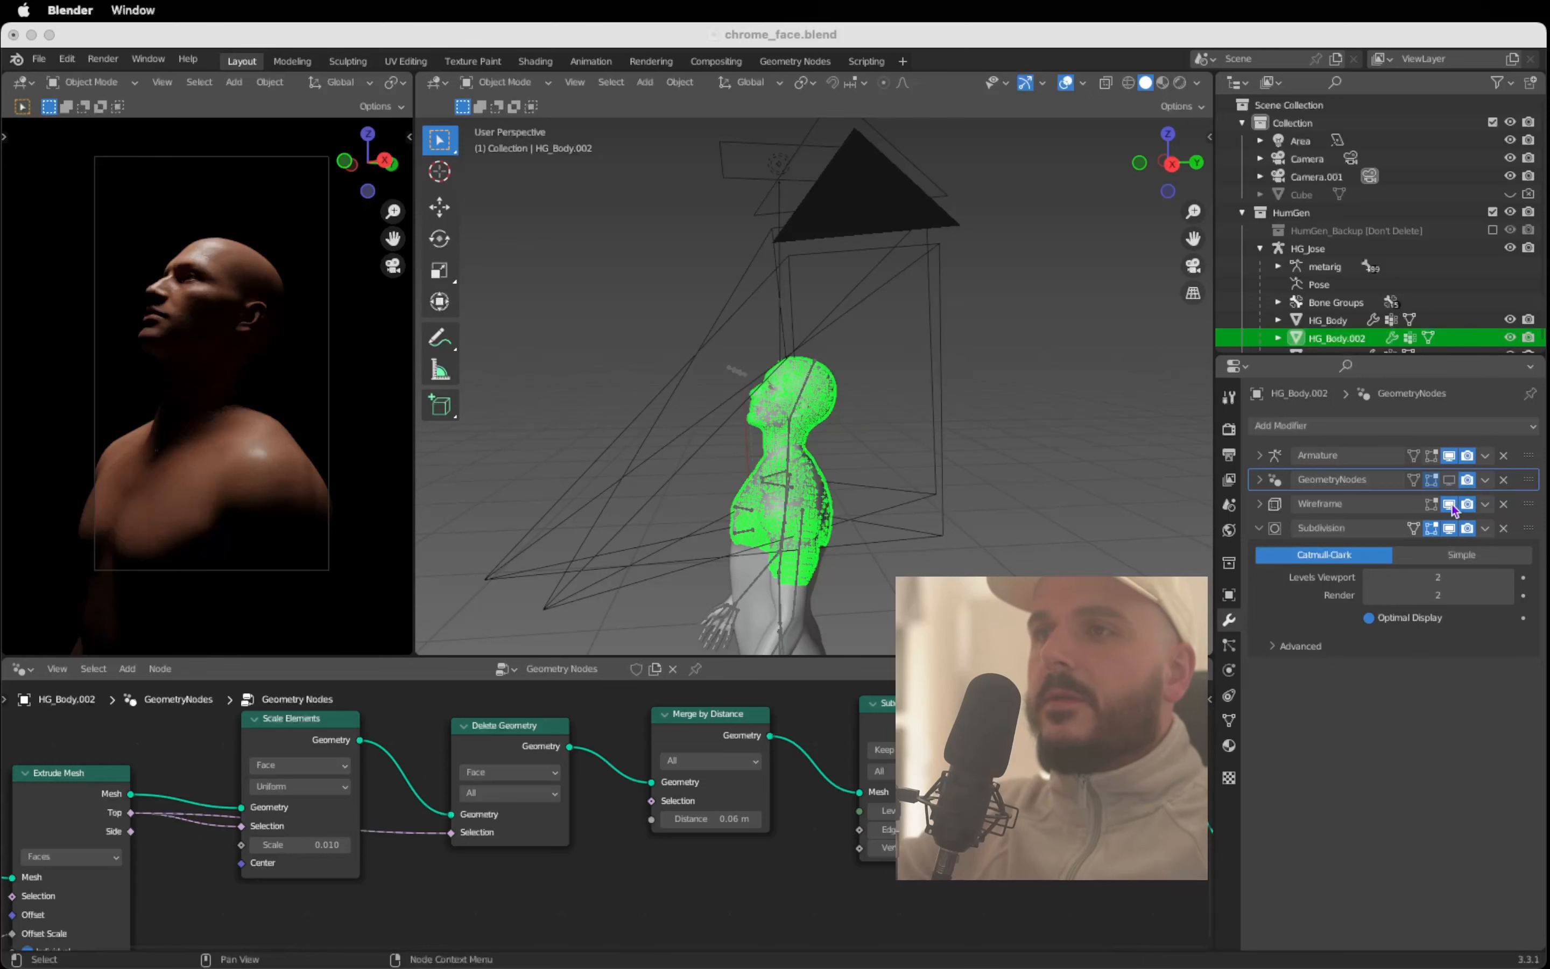
Step: Hide the Wireframe modifier's effect in the viewport and enter Edit Mode on HG_Body.002
{"action": "left_click", "coordinate": [1448, 505]}
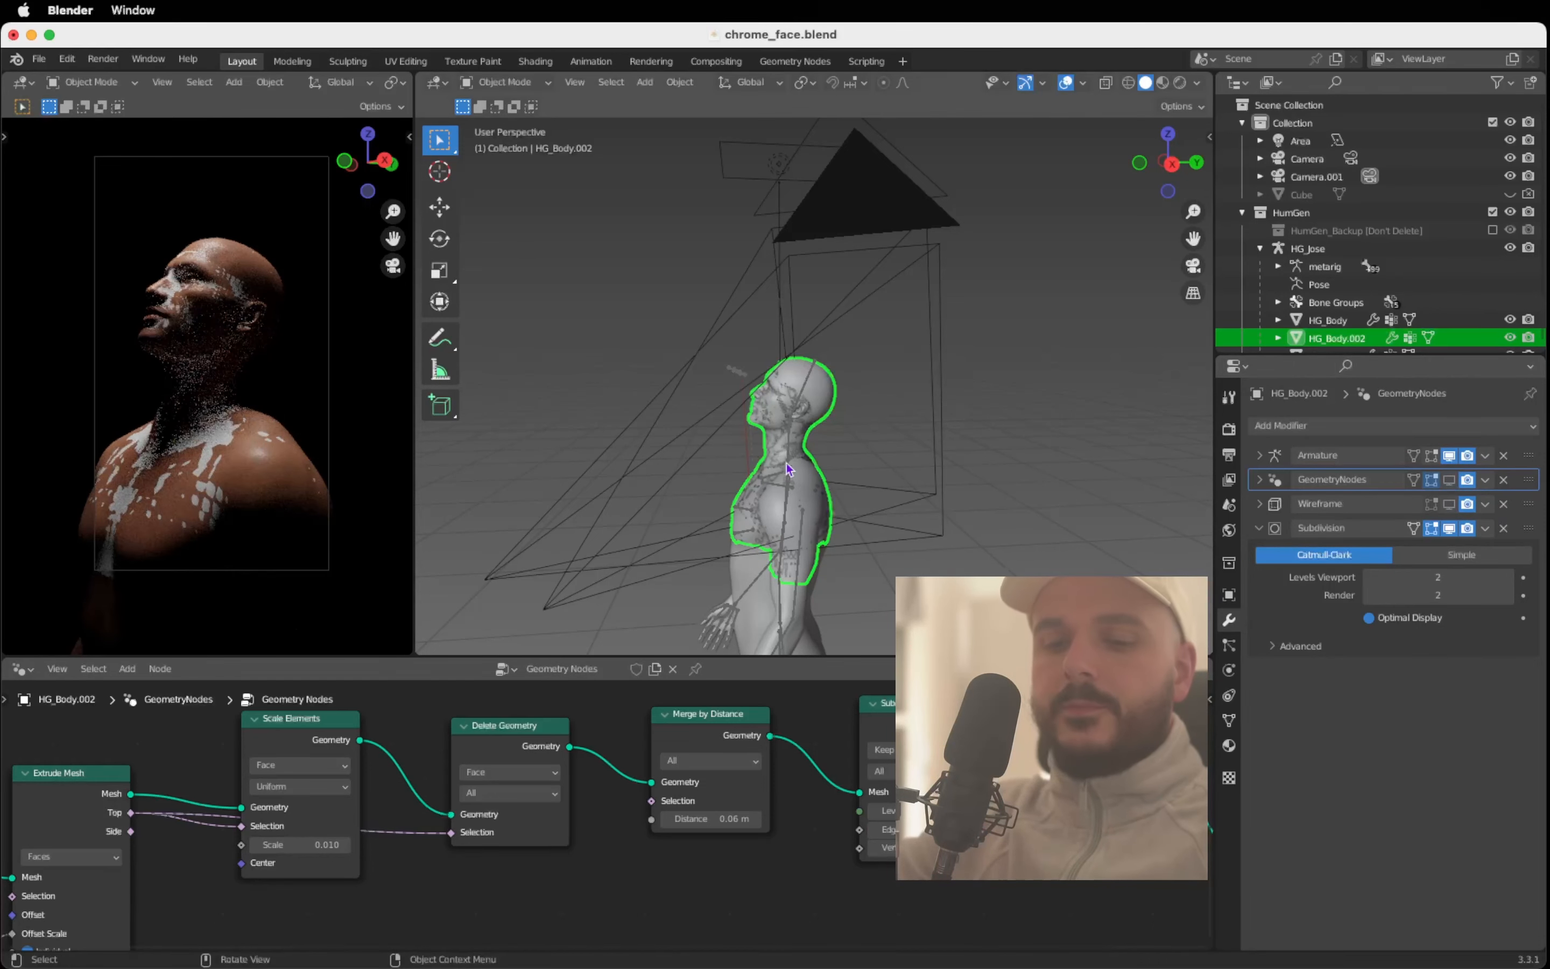
{"action": "key", "text": "Tab"}
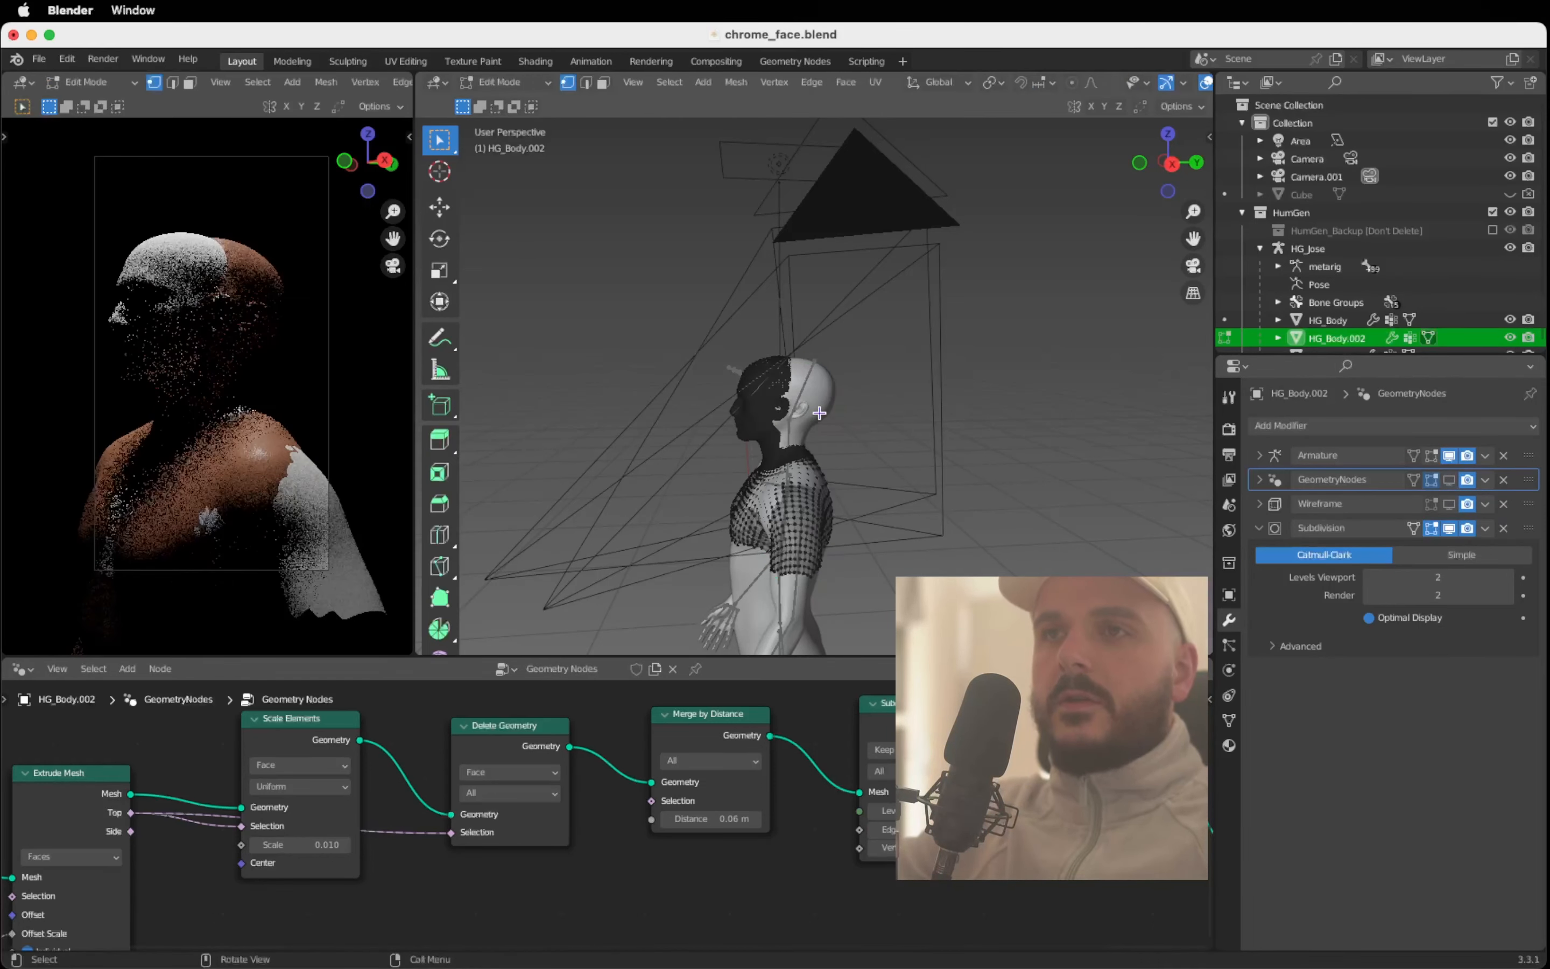
Step: View the head and shoulders mesh from the right in orthographic view and turn on X-ray
{"action": "left_click", "coordinate": [1171, 164]}
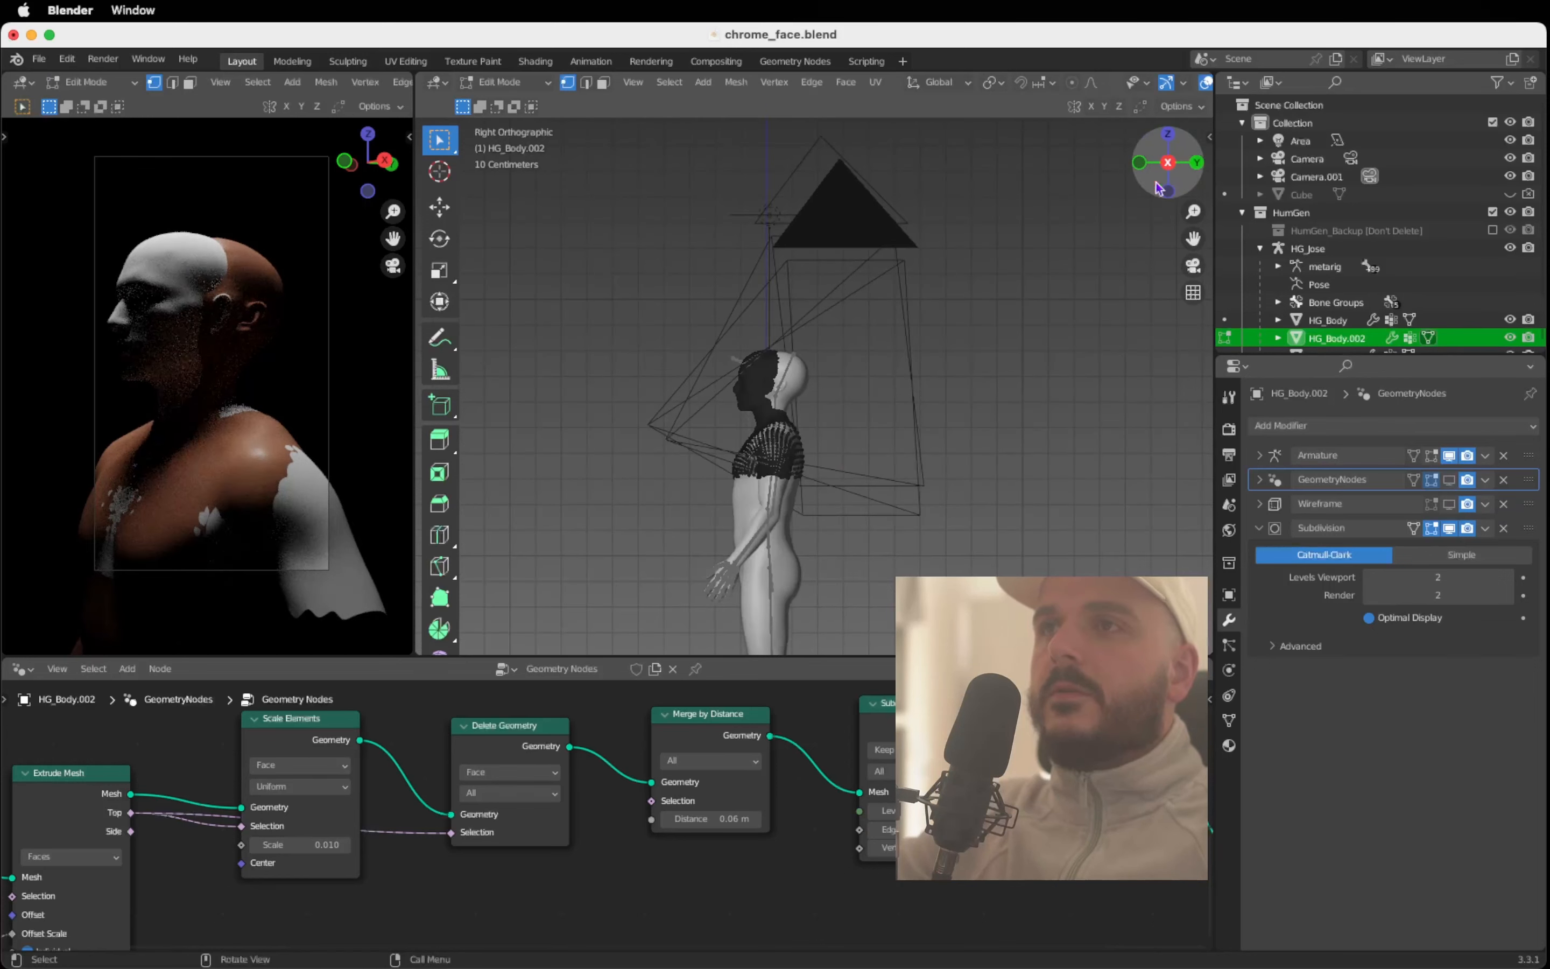
{"action": "scroll", "coordinate": [780, 478], "scroll_direction": "up", "scroll_amount": 3}
{"action": "scroll", "coordinate": [779, 478], "scroll_direction": "left", "scroll_amount": 3, "text": "shift"}
{"action": "scroll", "coordinate": [779, 478], "scroll_direction": "up", "scroll_amount": 1, "text": "ctrl"}
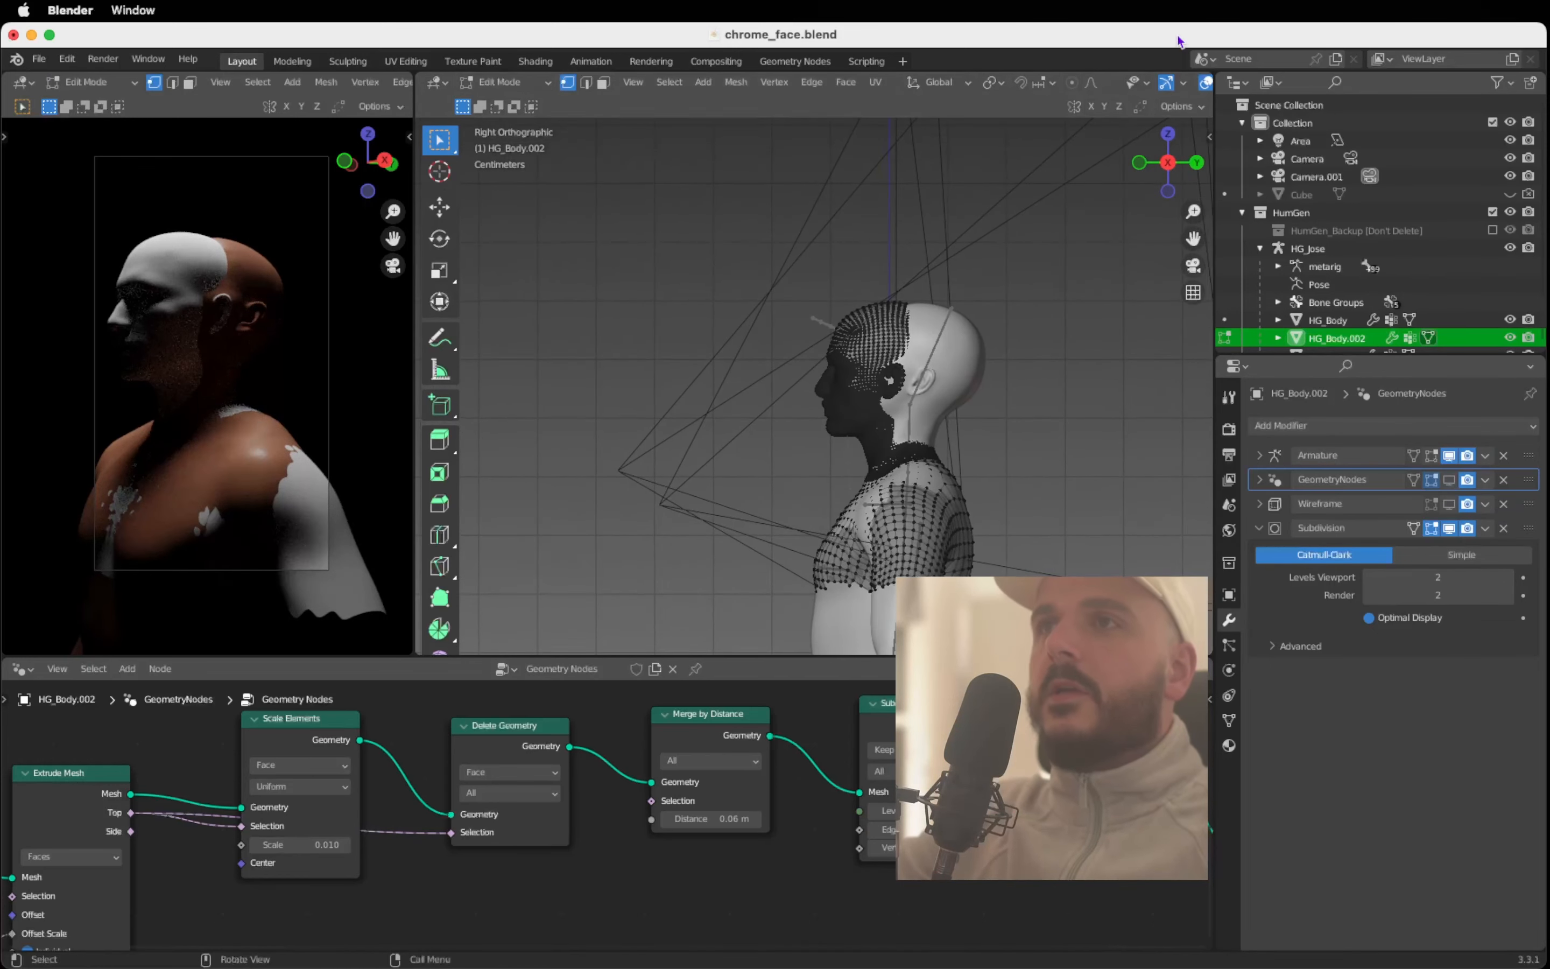
{"action": "scroll", "coordinate": [1106, 88], "scroll_direction": "down", "scroll_amount": 3}
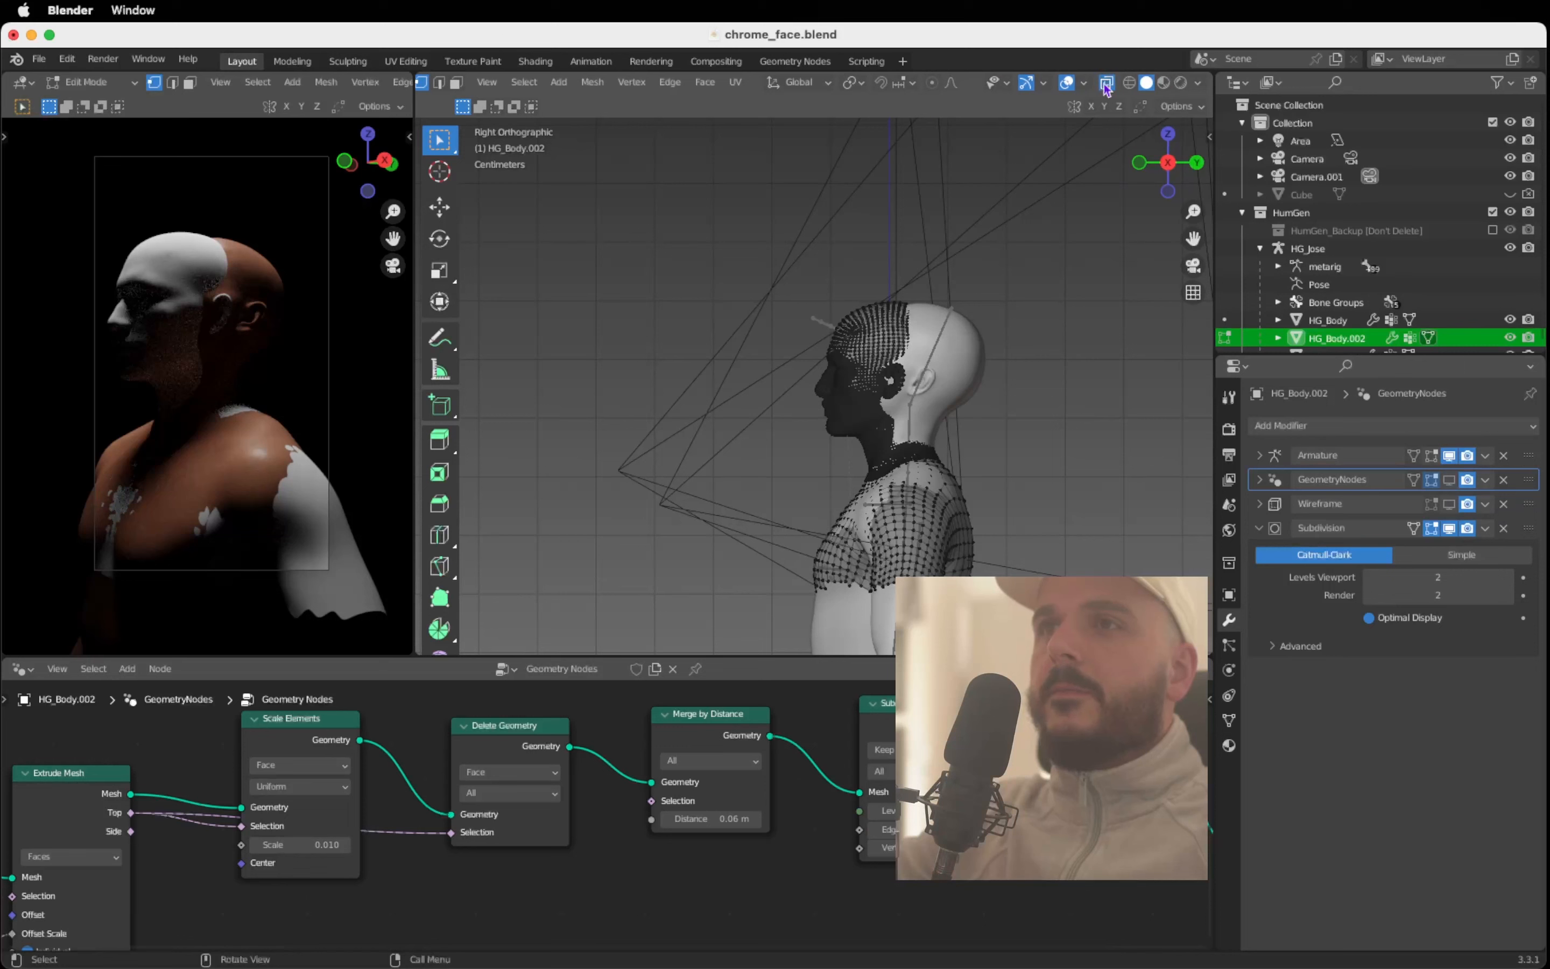
{"action": "left_click", "coordinate": [1106, 85]}
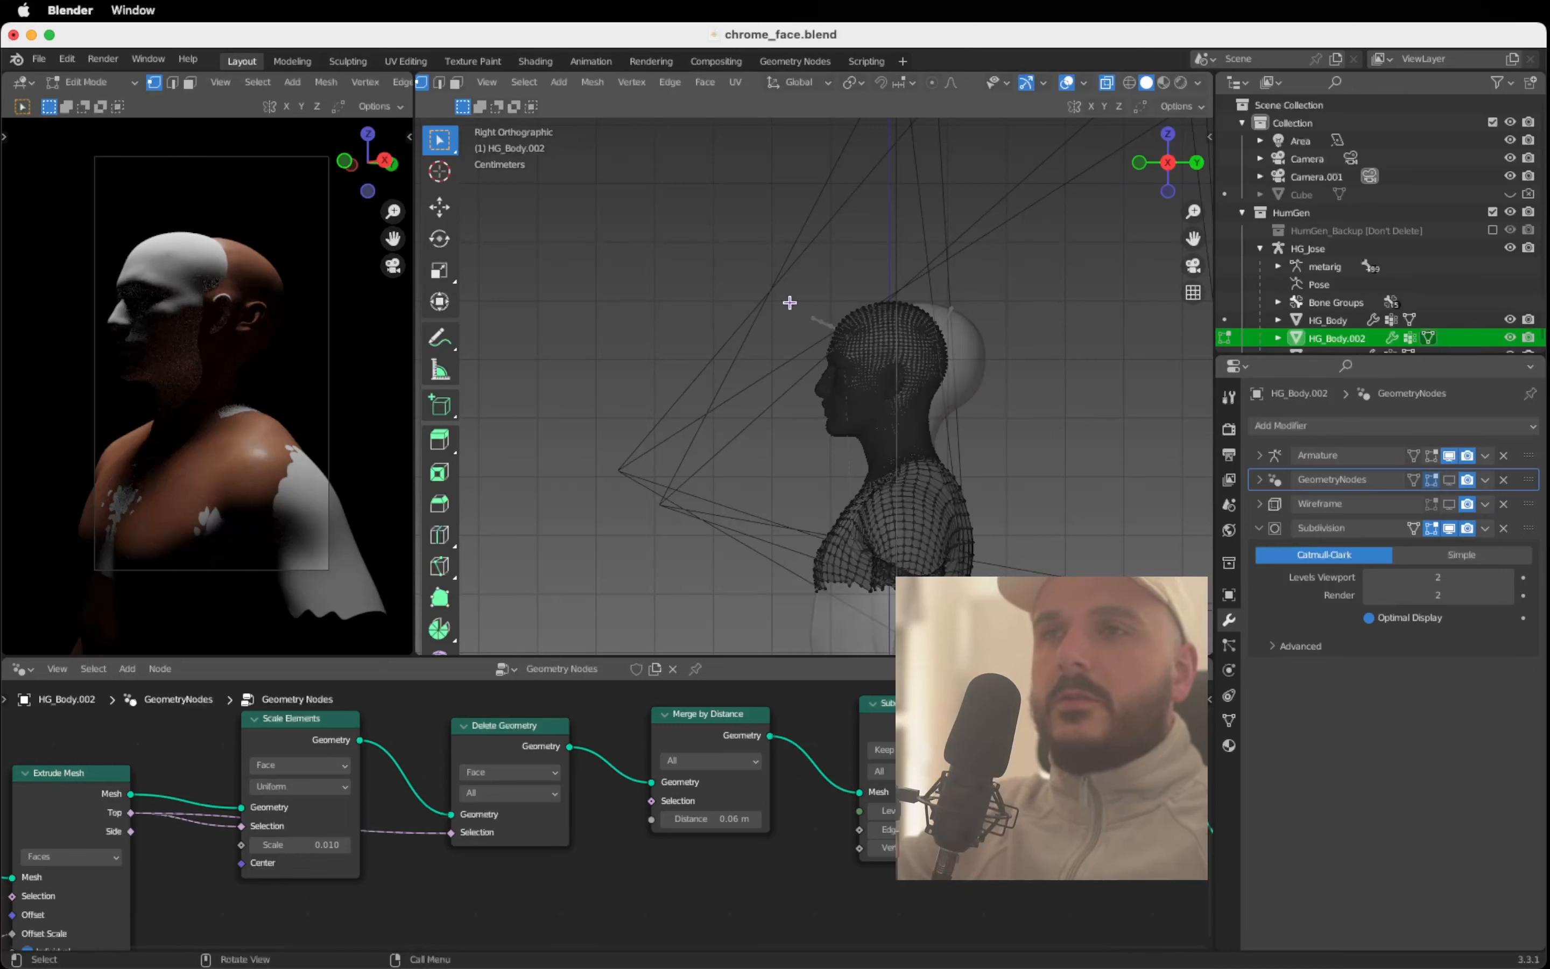
Step: Box-select the vertices covering the front of the face, from the forehead down to the chin, and delete them from the shell mesh
{"action": "left_click_drag", "start_coordinate": [790, 303], "coordinate": [845, 450]}
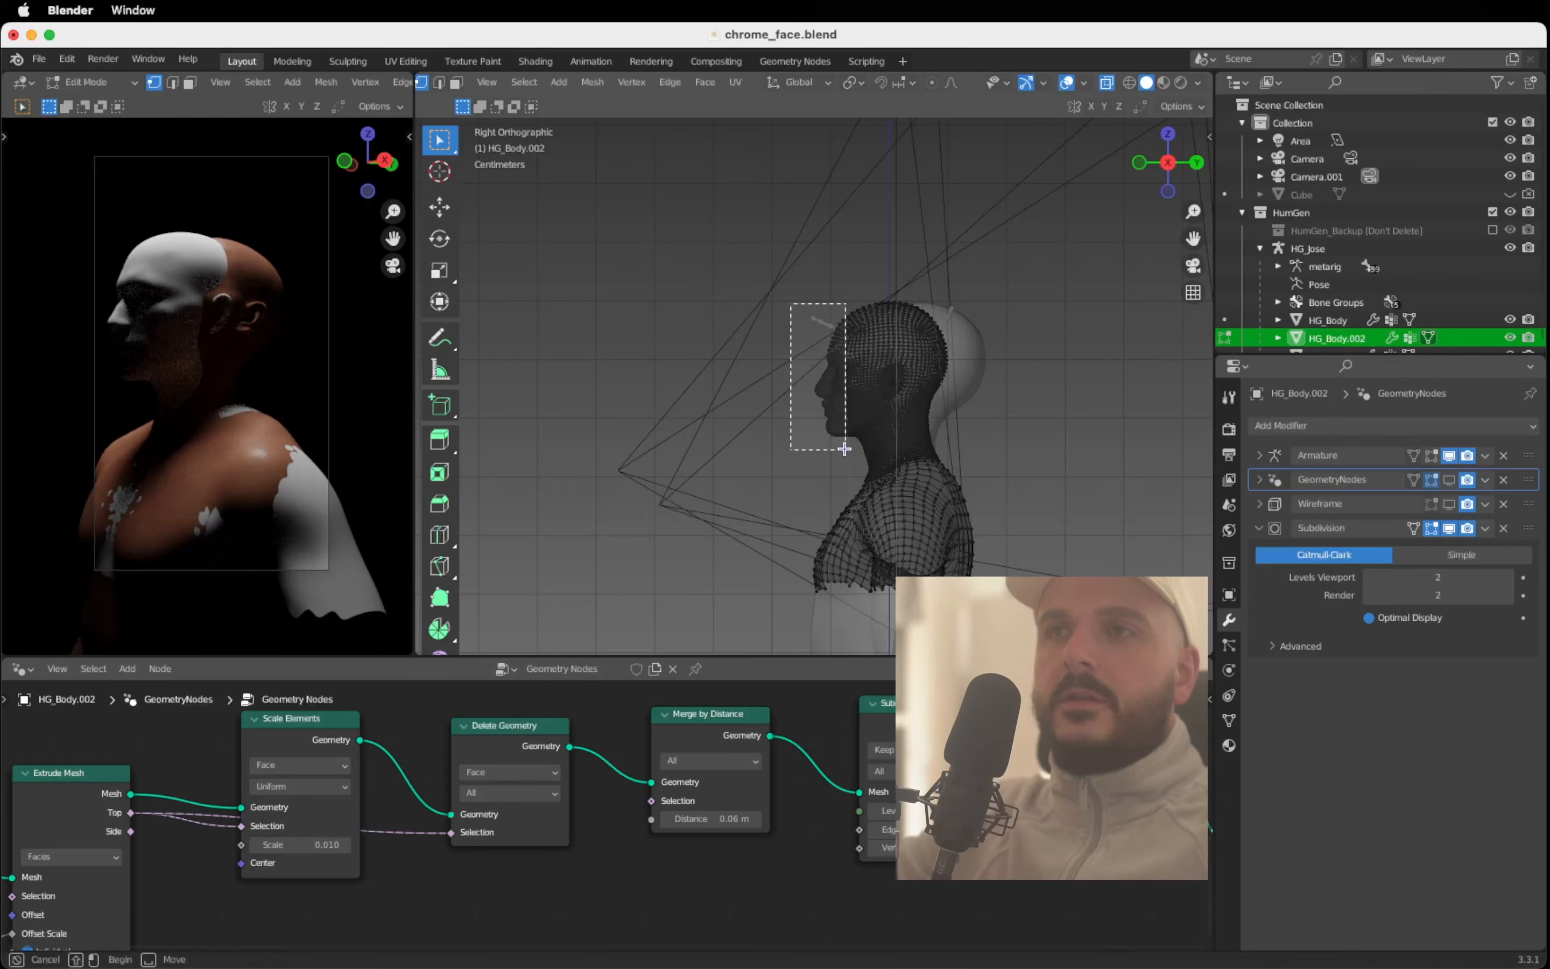
{"action": "left_click_drag", "start_coordinate": [844, 448], "coordinate": [846, 450]}
{"action": "scroll", "coordinate": [764, 299], "scroll_direction": "up", "scroll_amount": 4}
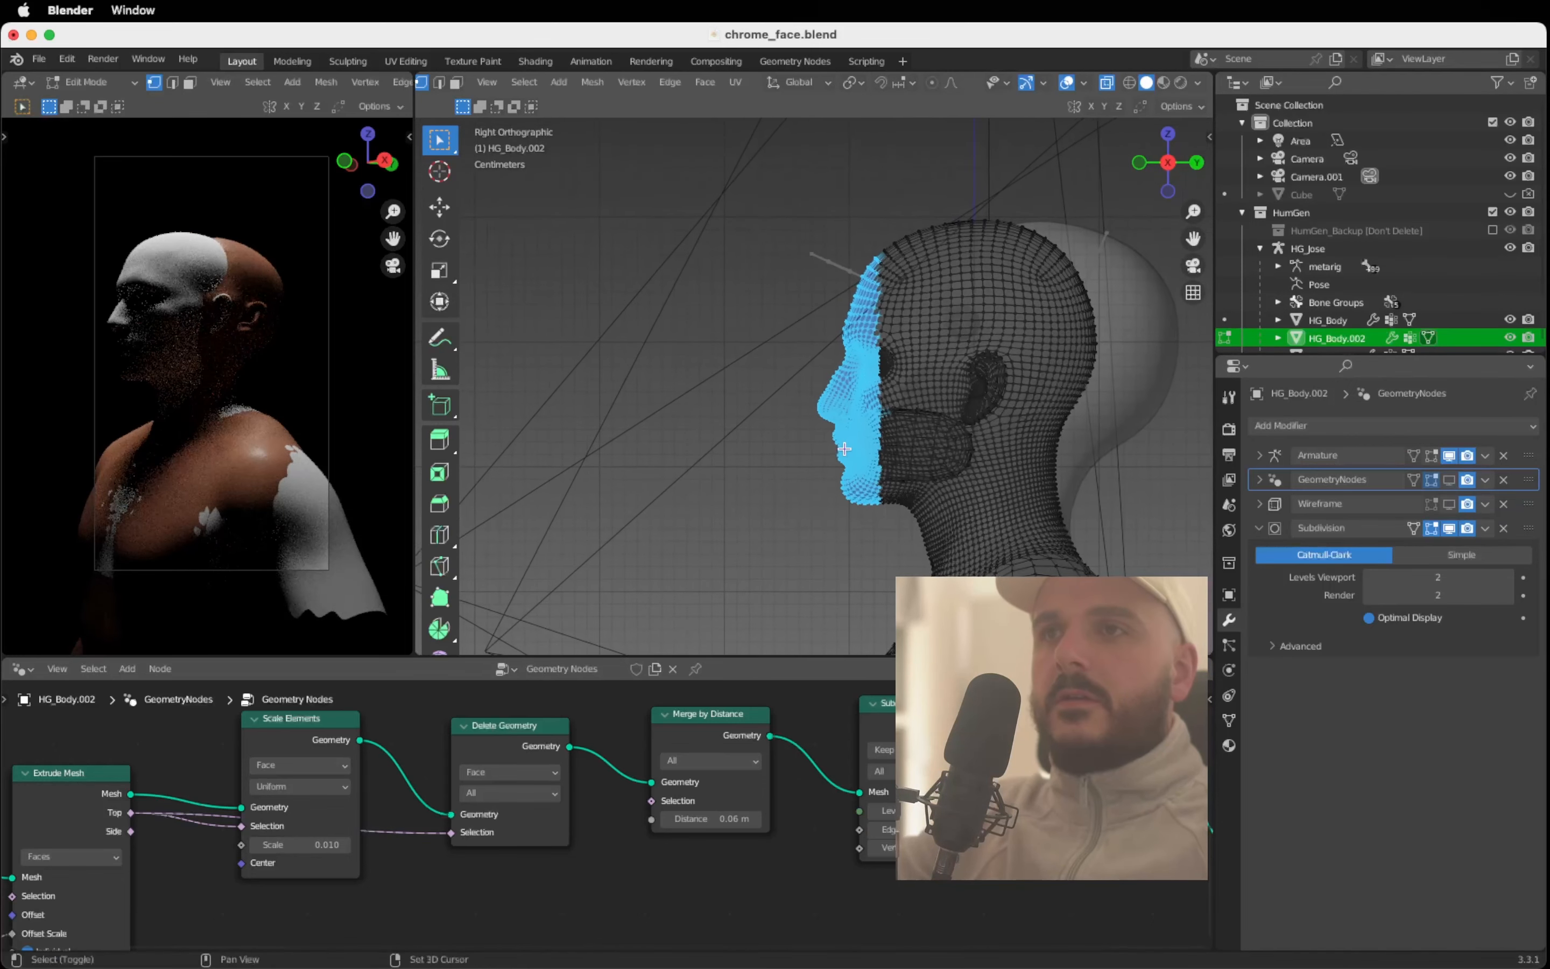
{"action": "left_click", "coordinate": [754, 288]}
{"action": "left_click_drag", "start_coordinate": [751, 286], "coordinate": [867, 507]}
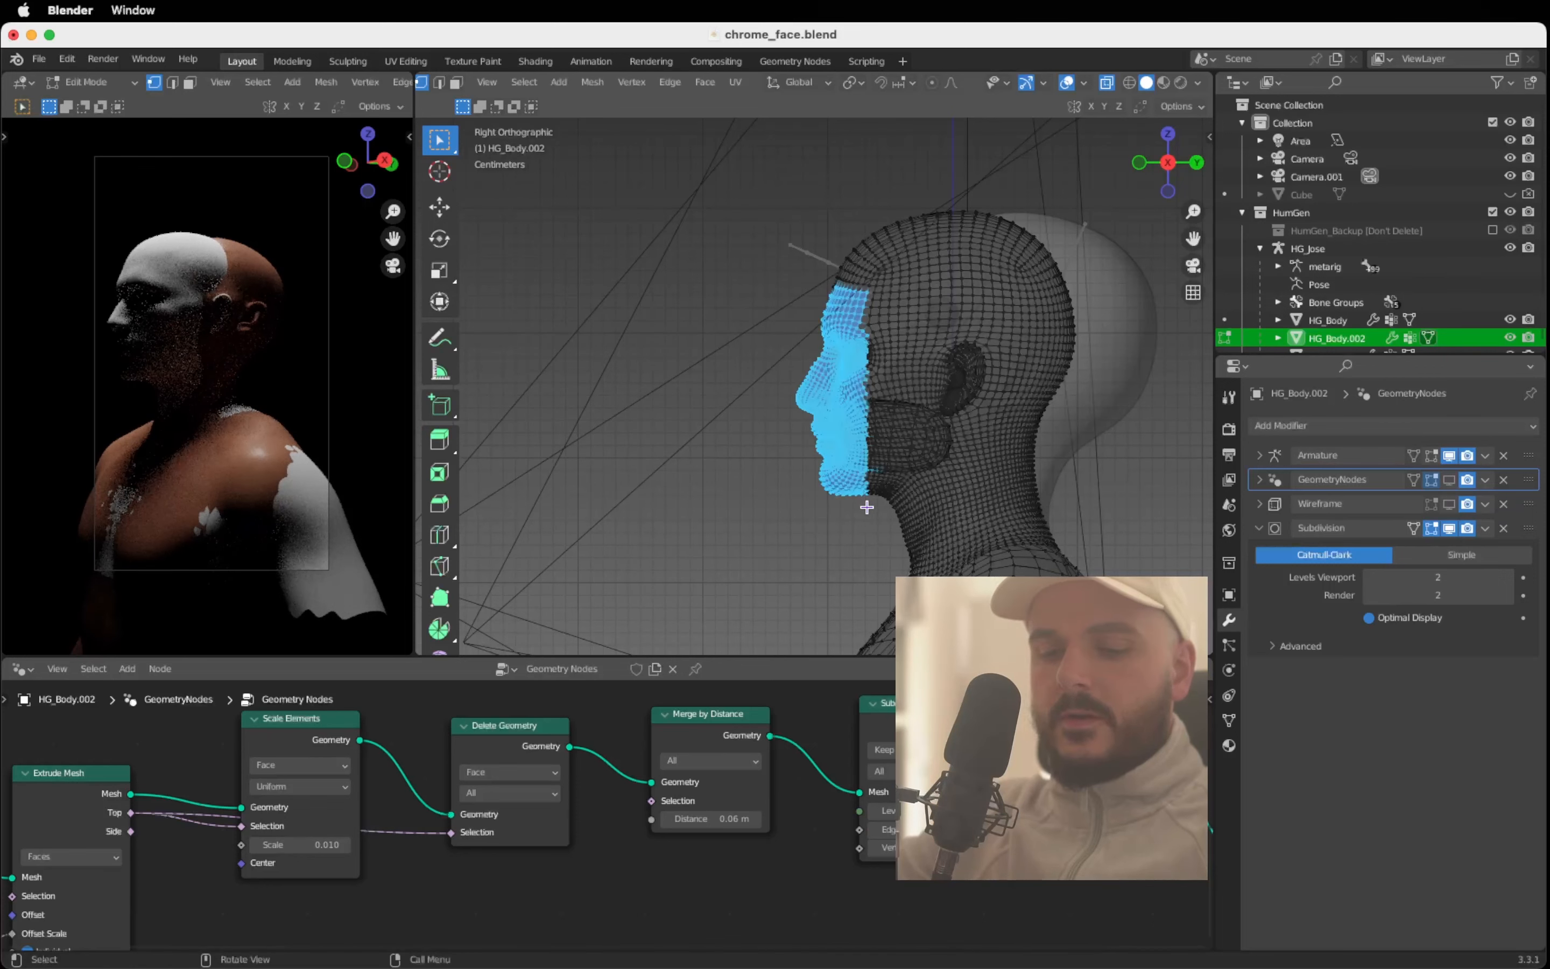
{"action": "key", "text": "x"}
{"action": "left_click", "coordinate": [872, 514]}
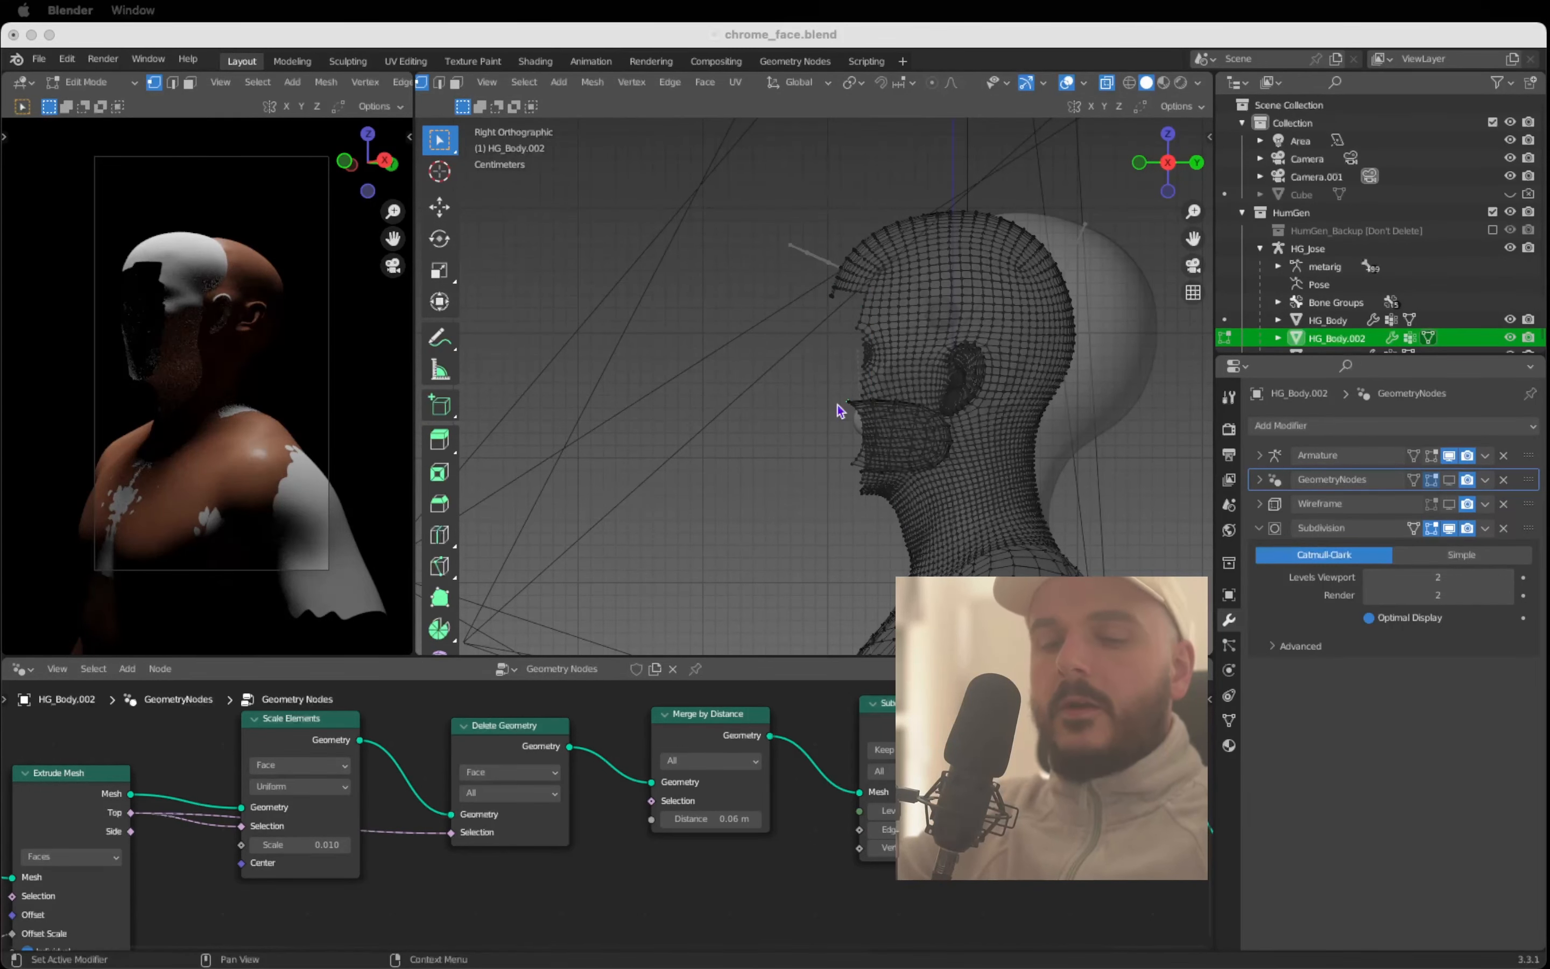
{"action": "left_click", "coordinate": [804, 402]}
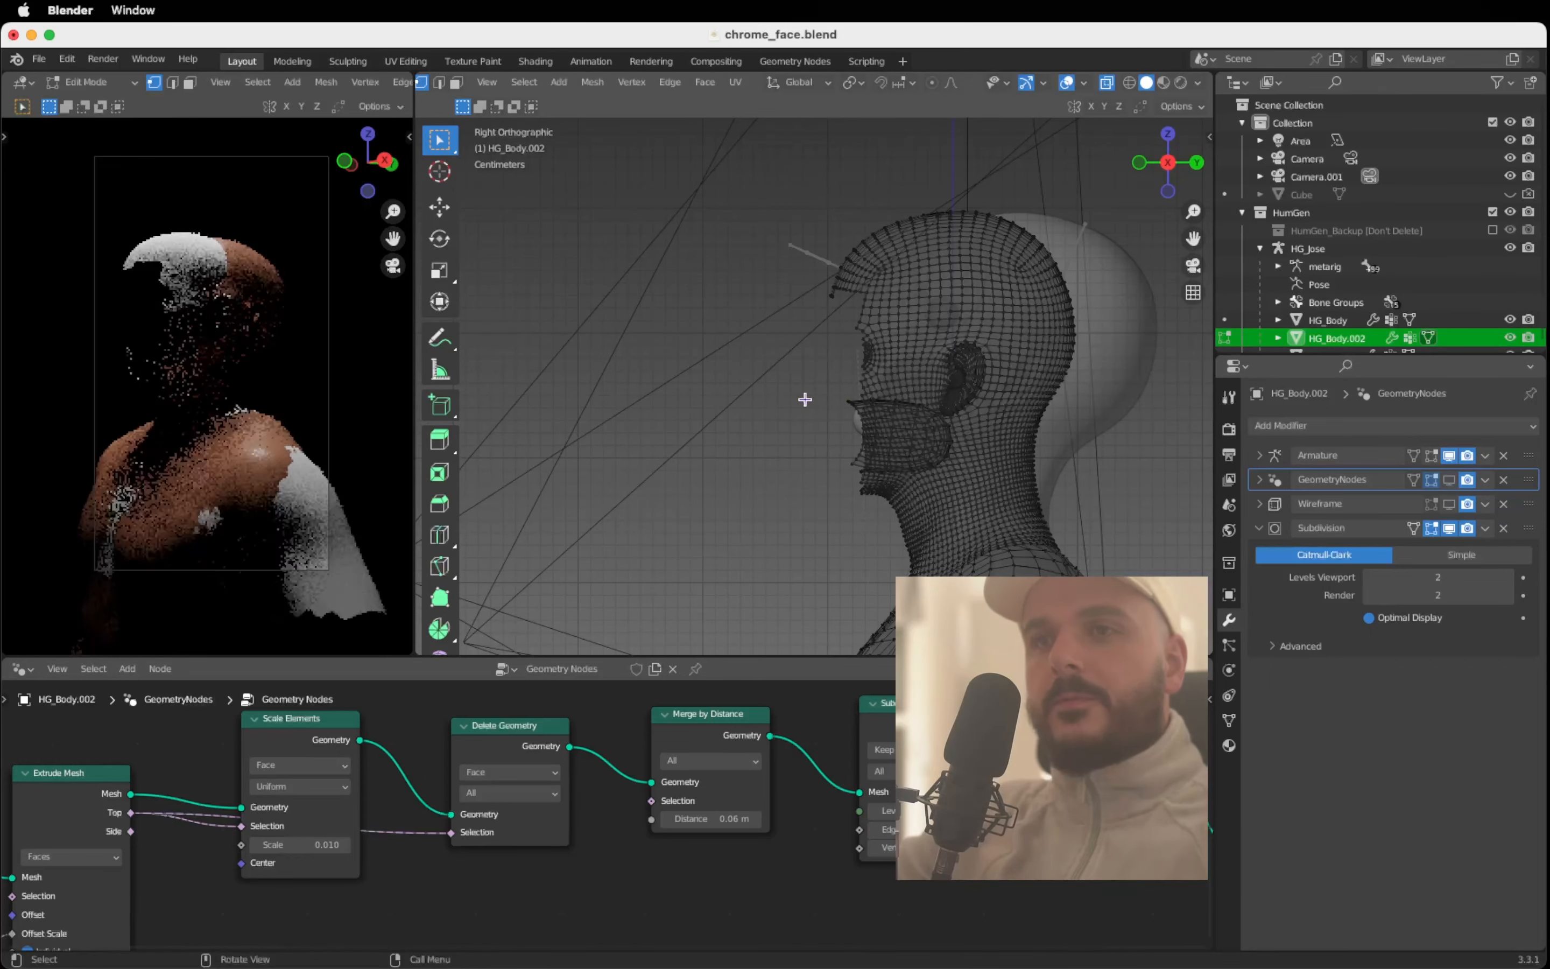
Step: Return to Object Mode and turn the Wireframe modifier's viewport display back on
{"action": "key", "text": "Tab"}
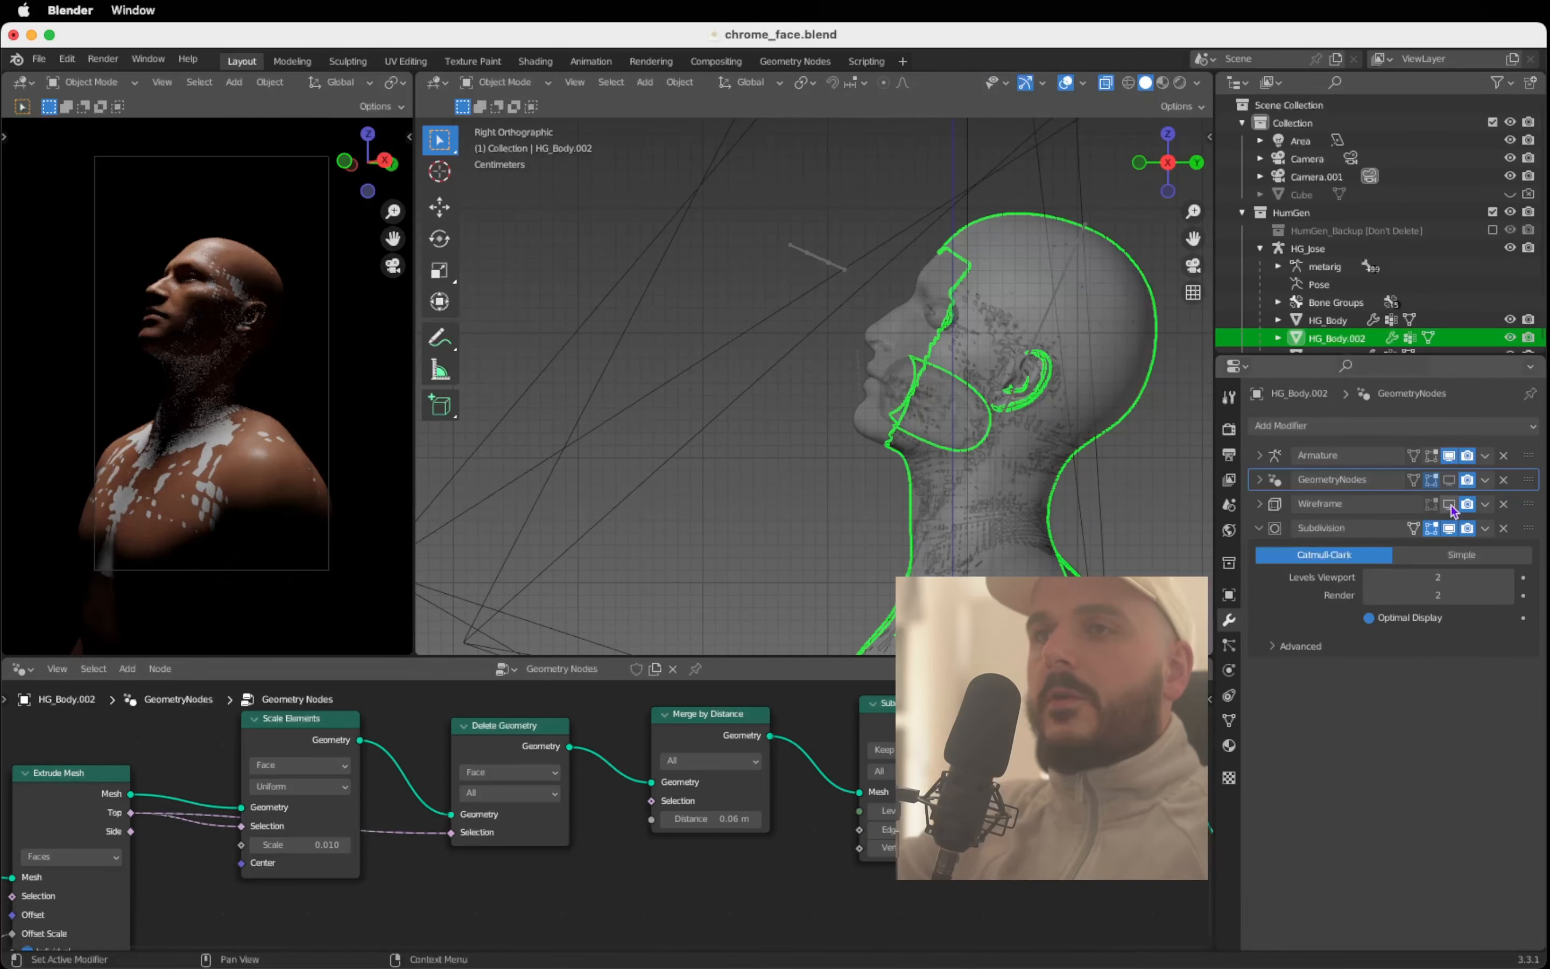
{"action": "left_click", "coordinate": [1449, 504]}
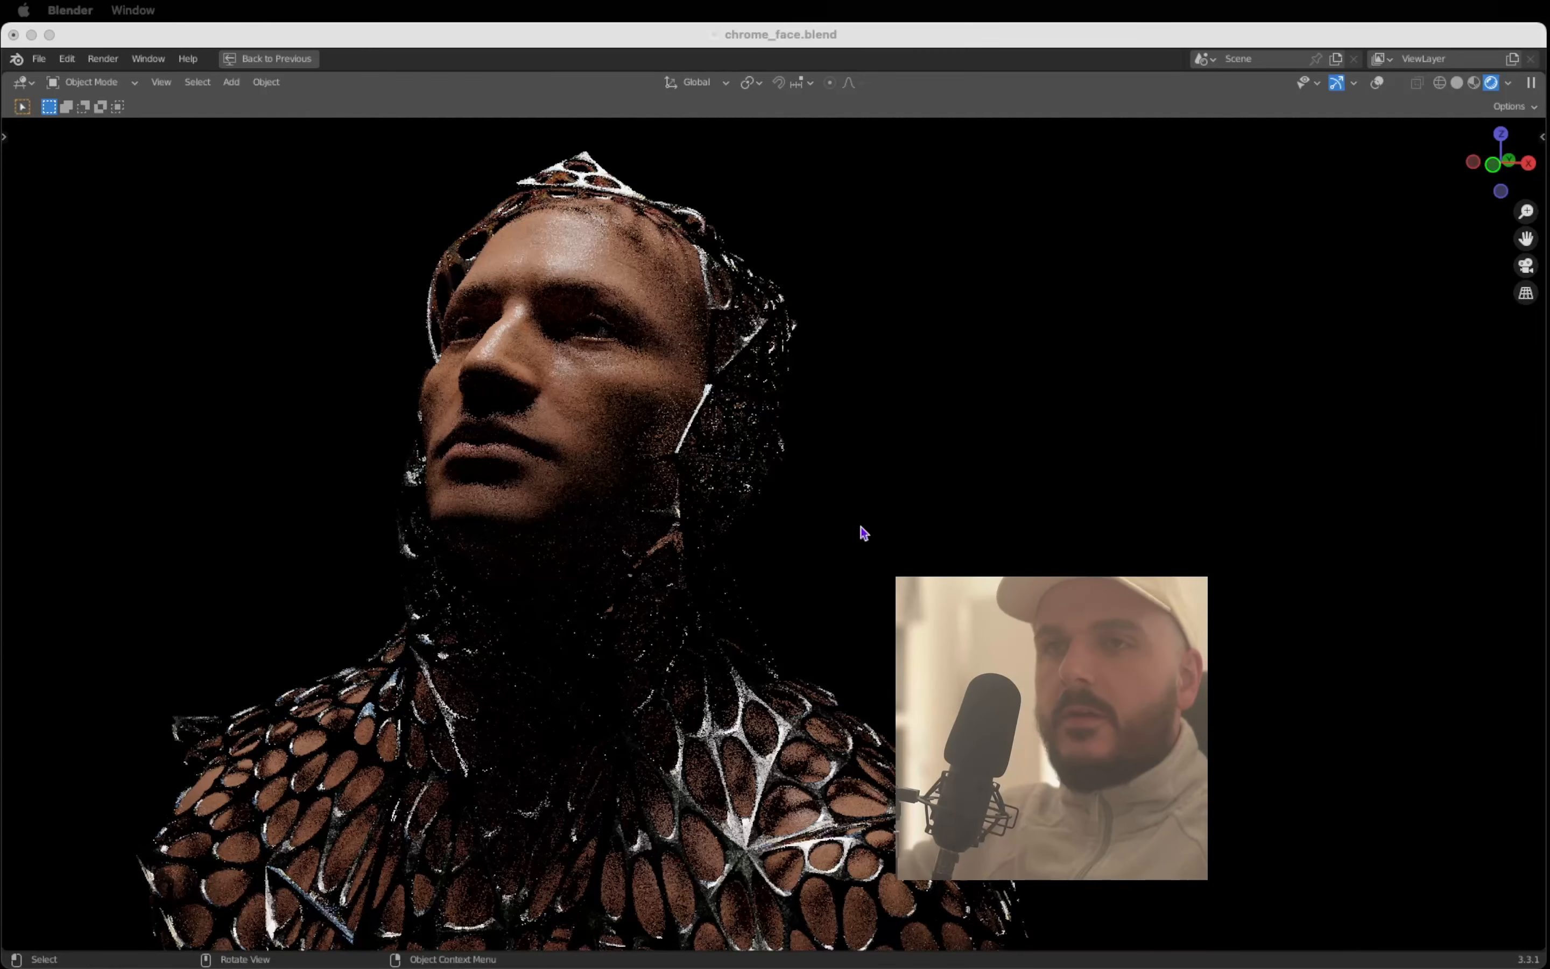
Step: Examine the exposed face and the chrome shell from several angles and distances in the maximized rendered viewport
{"action": "left_click", "coordinate": [873, 504]}
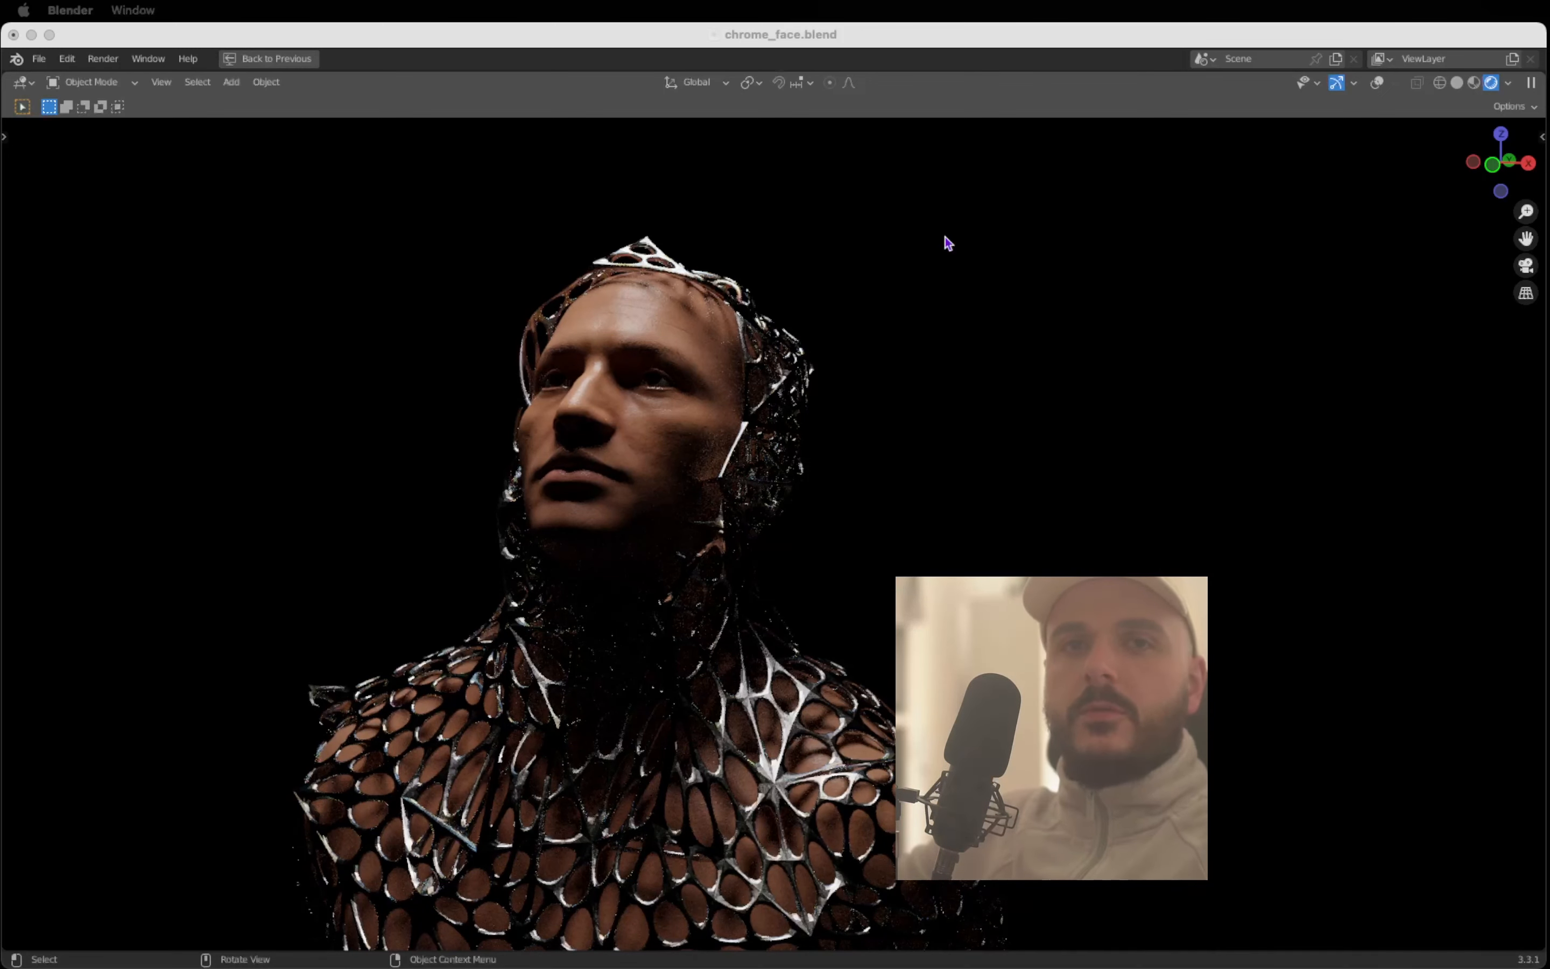
{"action": "left_click", "coordinate": [913, 385]}
{"action": "scroll", "coordinate": [913, 436], "scroll_direction": "right", "scroll_amount": 5}
{"action": "scroll", "coordinate": [913, 436], "scroll_direction": "up", "scroll_amount": 2, "text": "ctrl"}
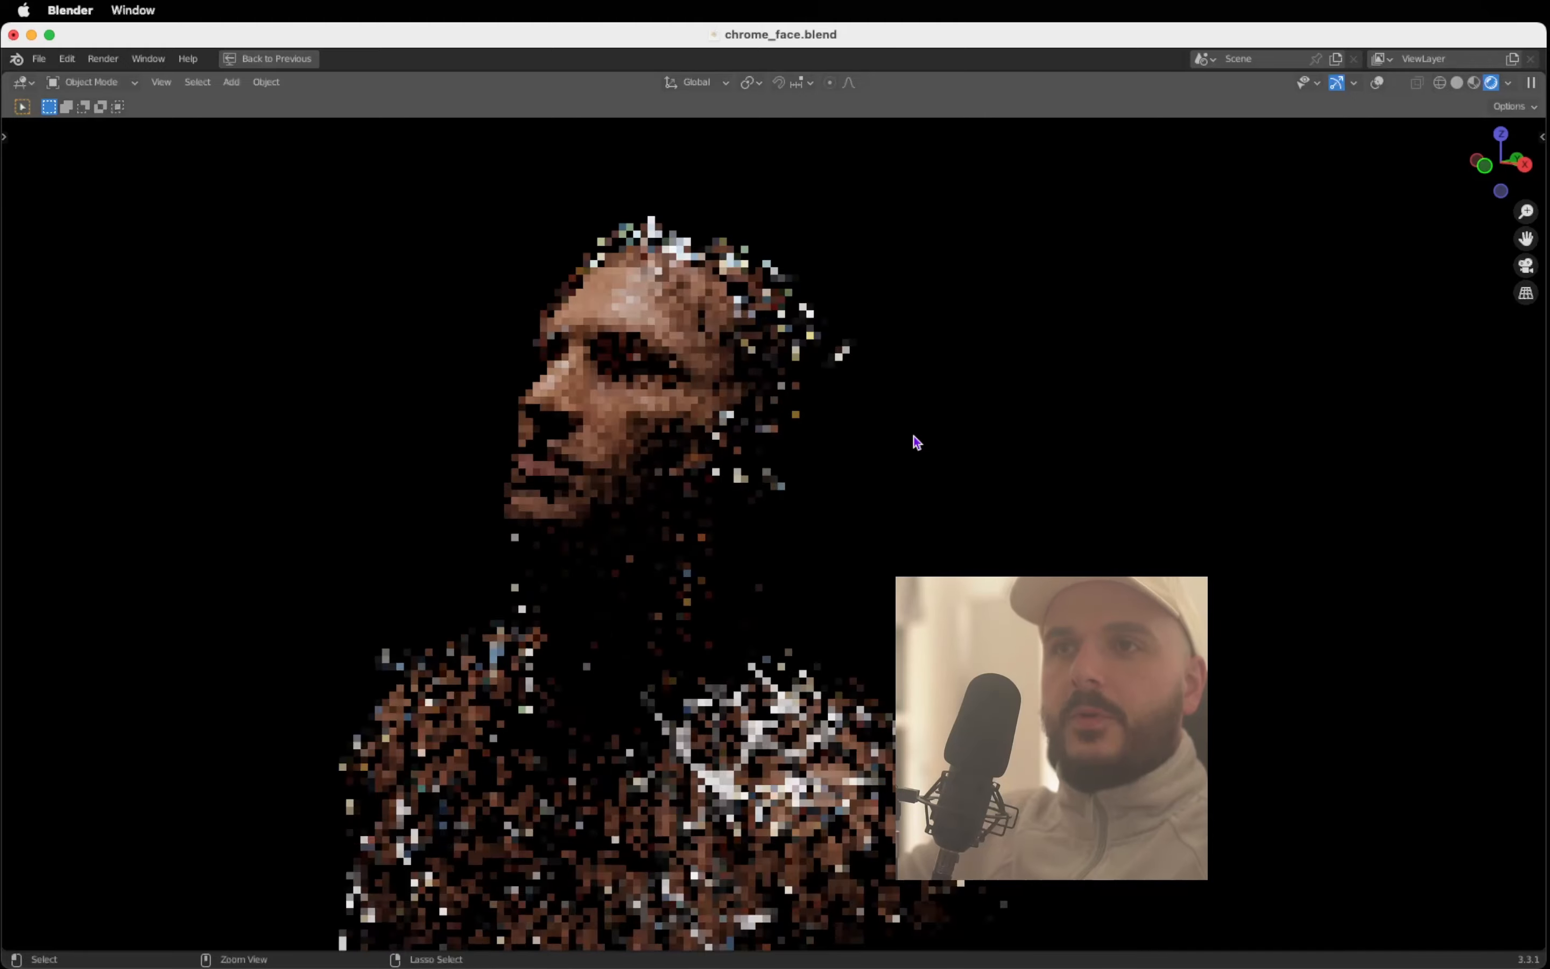
{"action": "scroll", "coordinate": [913, 435], "scroll_direction": "up", "scroll_amount": 2, "text": "ctrl"}
{"action": "scroll", "coordinate": [913, 436], "scroll_direction": "down", "scroll_amount": 2, "text": "shift"}
{"action": "scroll", "coordinate": [914, 436], "scroll_direction": "down", "scroll_amount": 5, "text": "ctrl"}
{"action": "scroll", "coordinate": [913, 436], "scroll_direction": "right", "scroll_amount": 3}
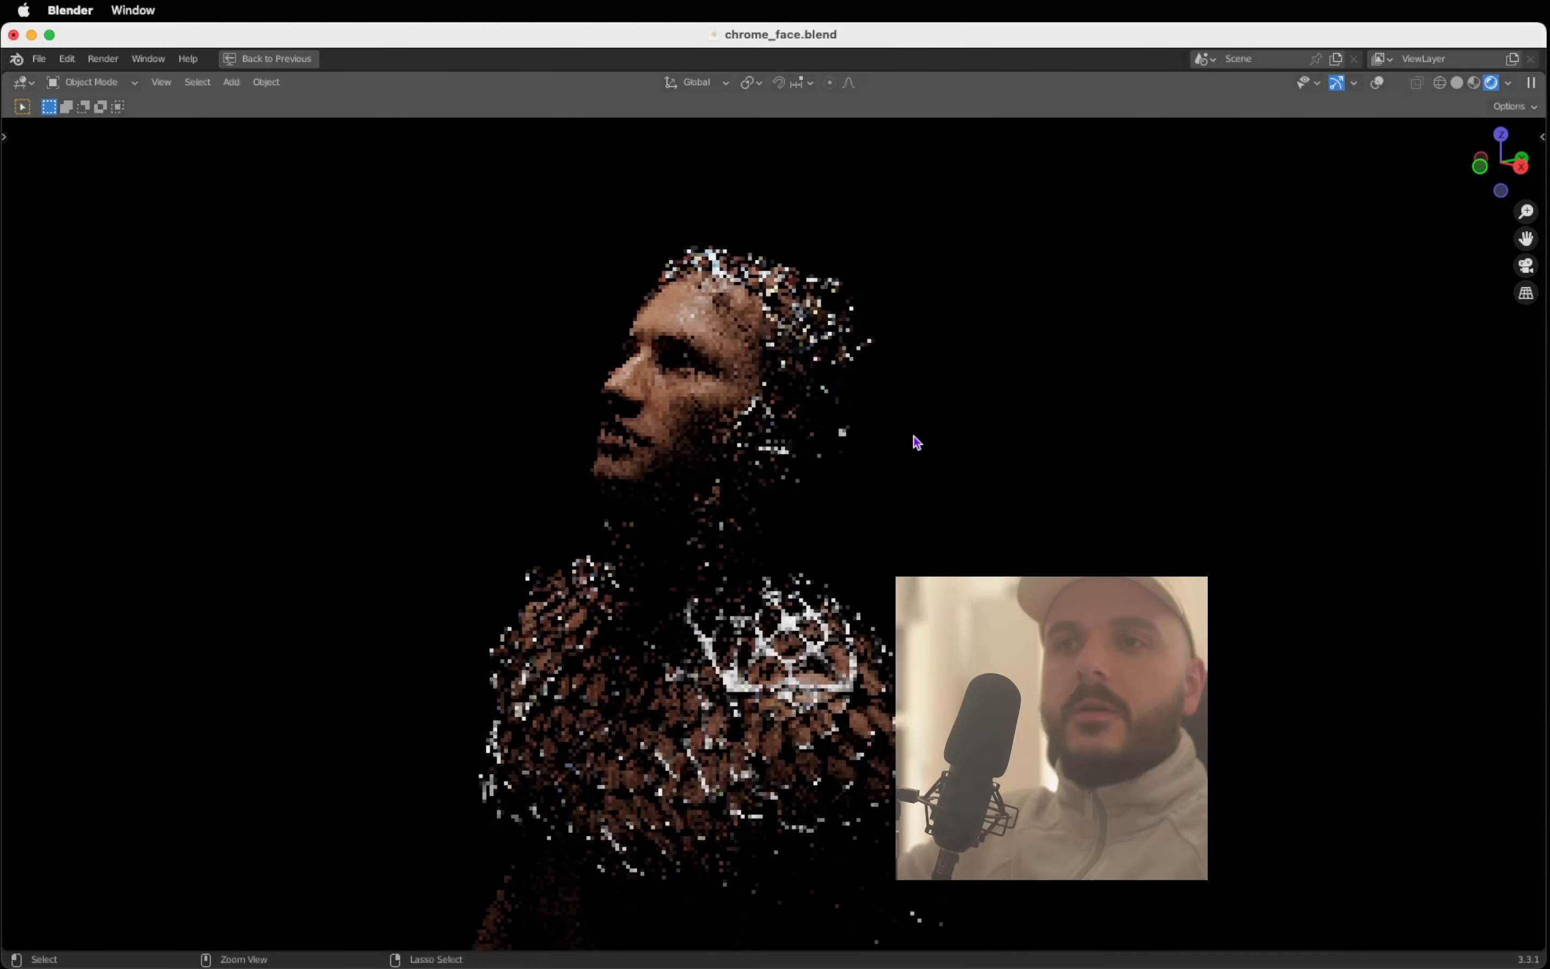
{"action": "scroll", "coordinate": [913, 436], "scroll_direction": "up", "scroll_amount": 3, "text": "ctrl"}
{"action": "scroll", "coordinate": [914, 436], "scroll_direction": "up", "scroll_amount": 2, "text": "shift"}
{"action": "scroll", "coordinate": [913, 435], "scroll_direction": "left", "scroll_amount": 8}
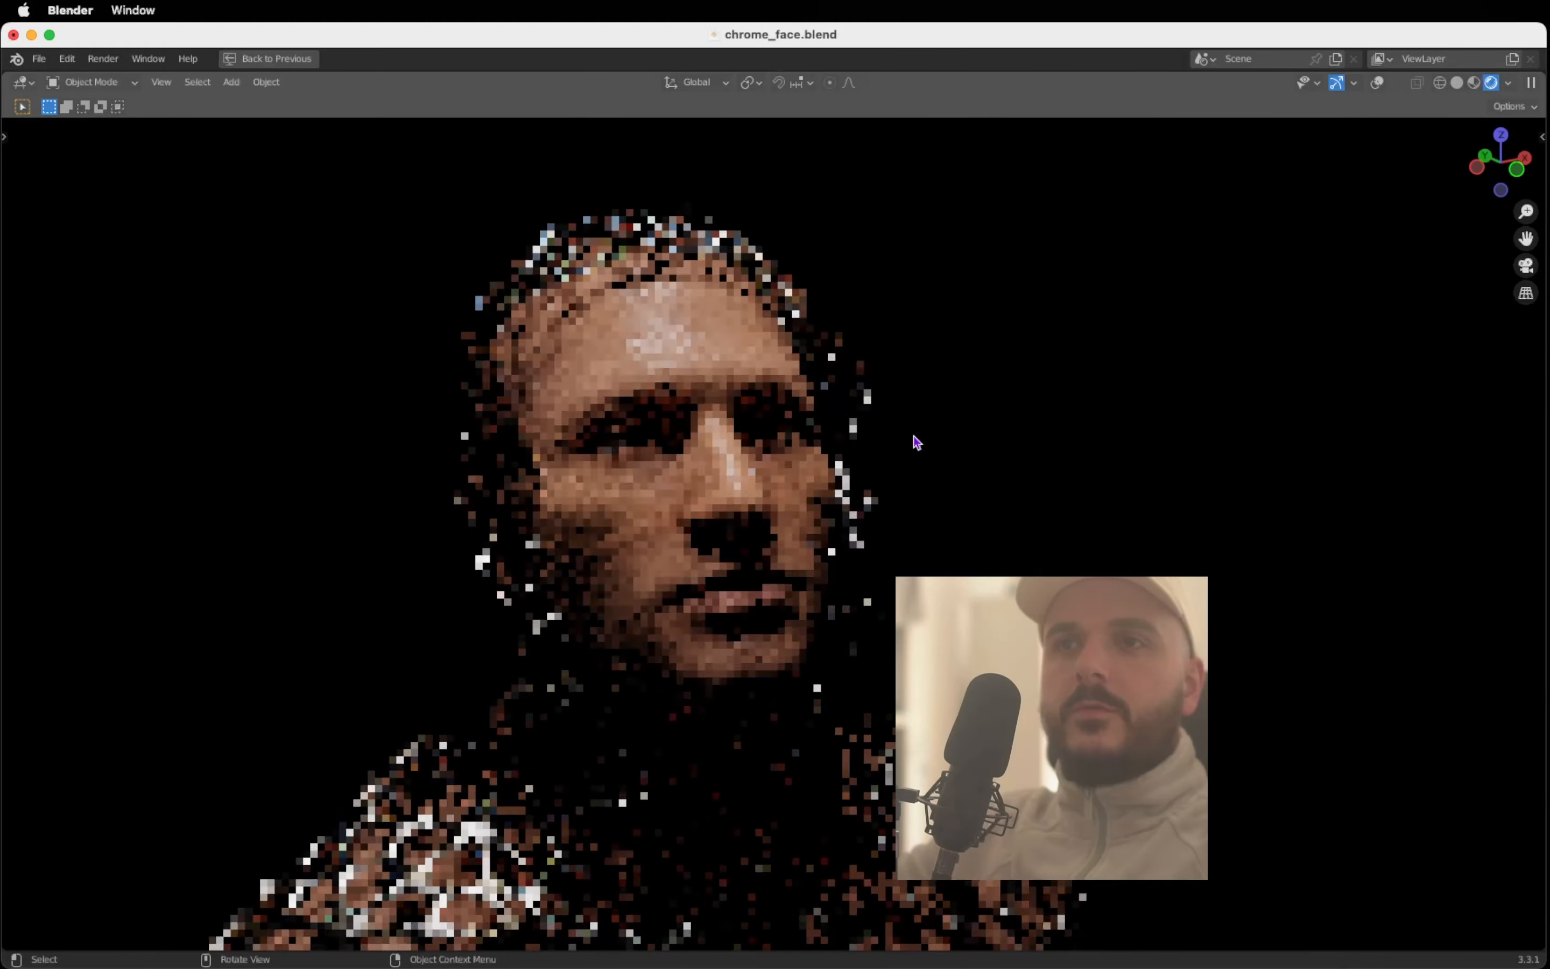
{"action": "scroll", "coordinate": [917, 442], "scroll_direction": "left", "scroll_amount": 5}
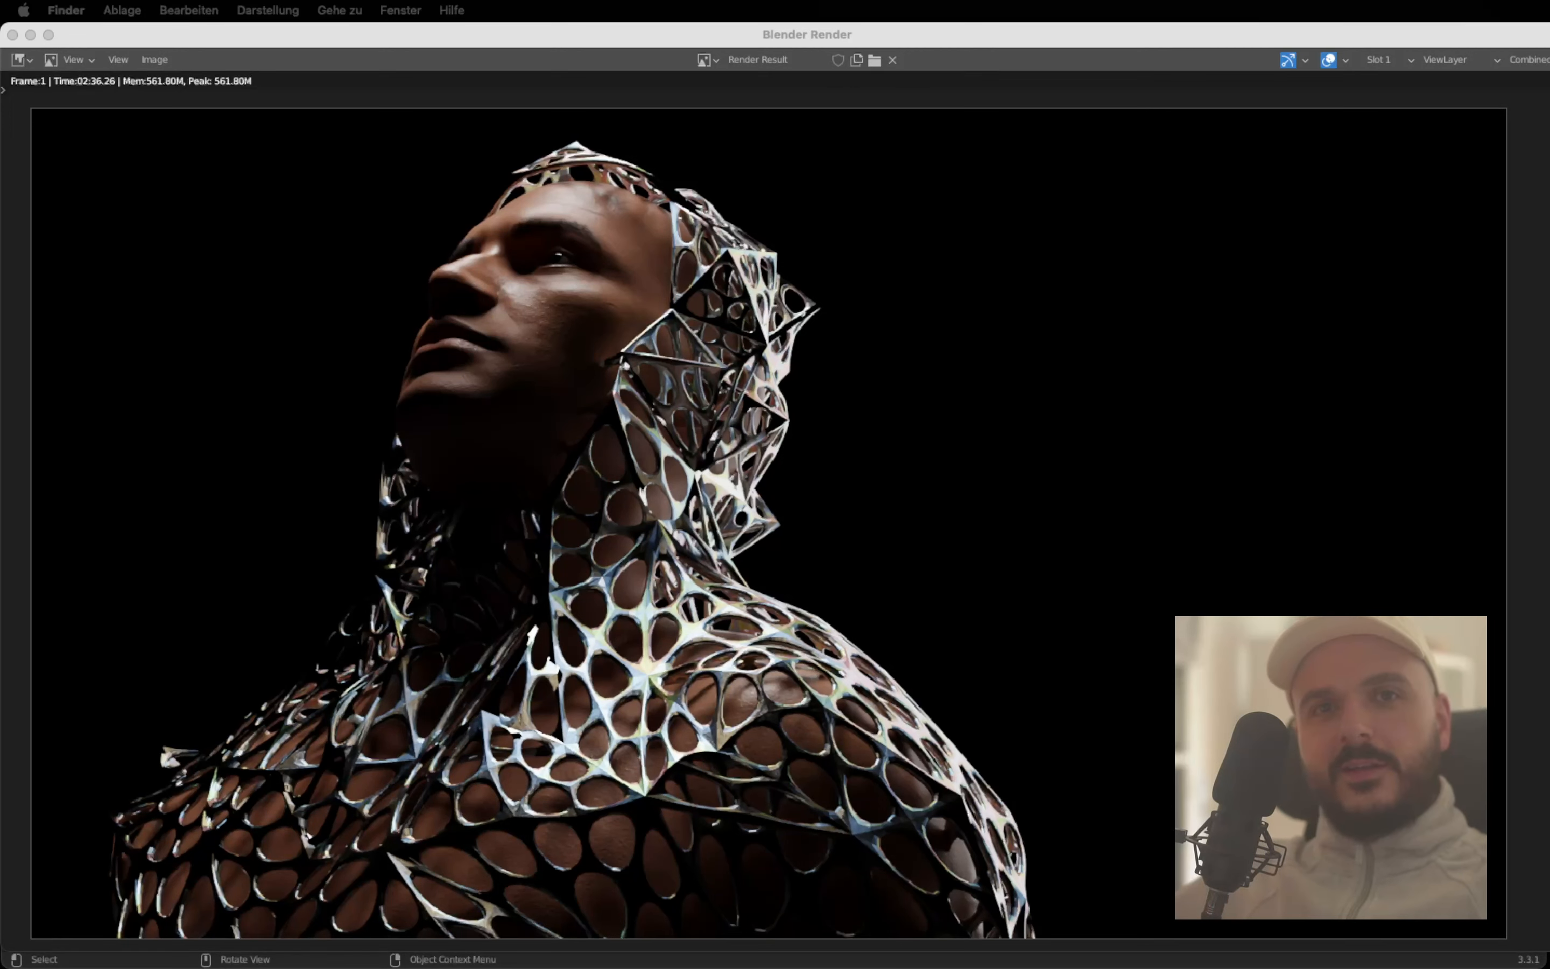